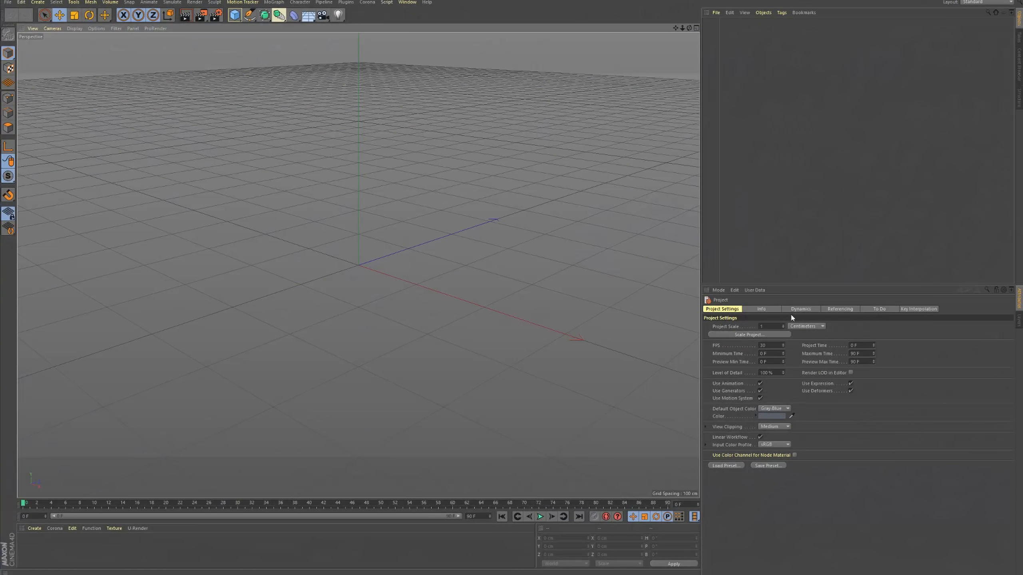
- Add the Male model from the content library to the empty scene
click(1019, 61)
click(729, 51)
drag(729, 51, 394, 226)
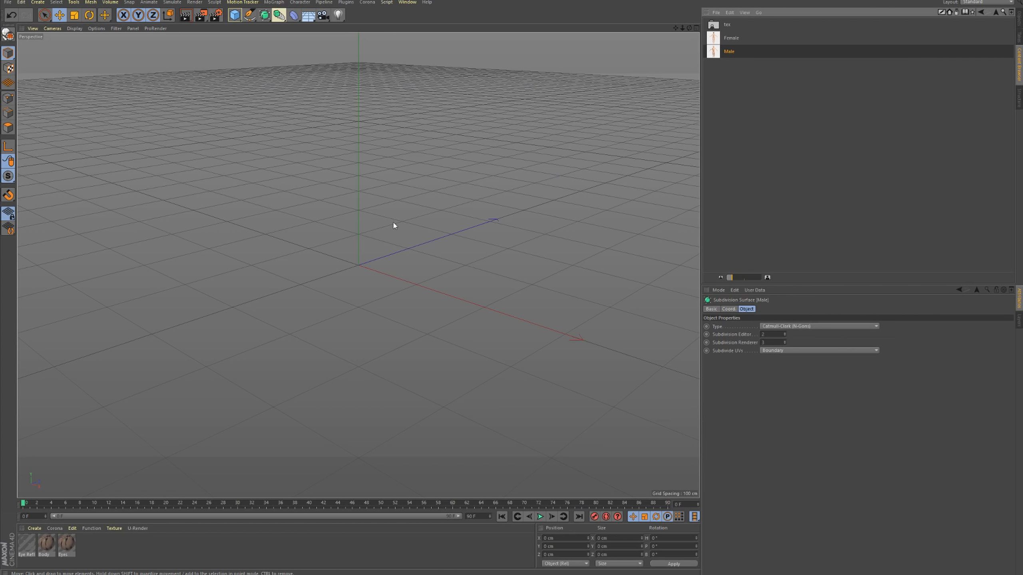
click(1020, 21)
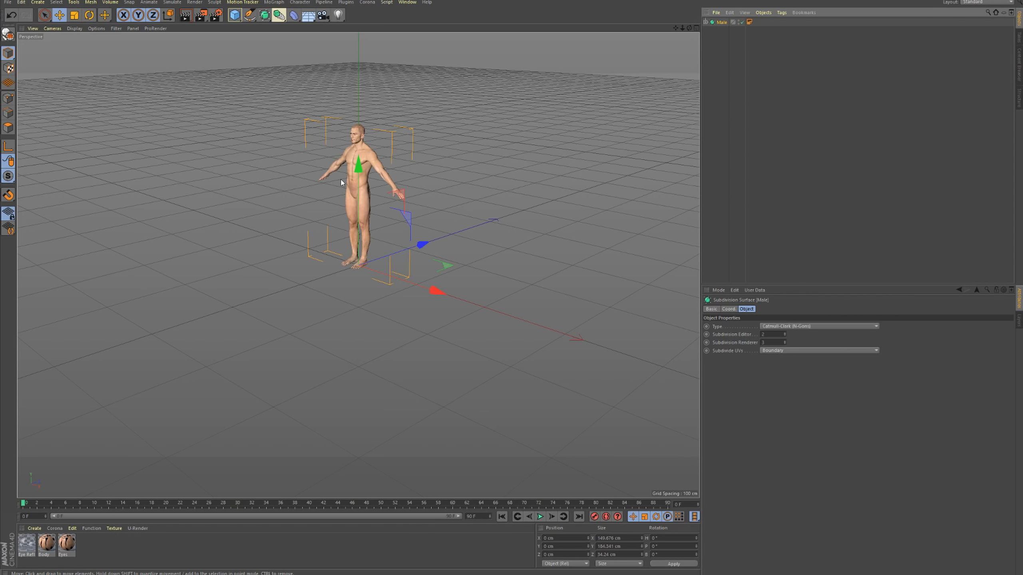
scroll(359, 213, up, 6)
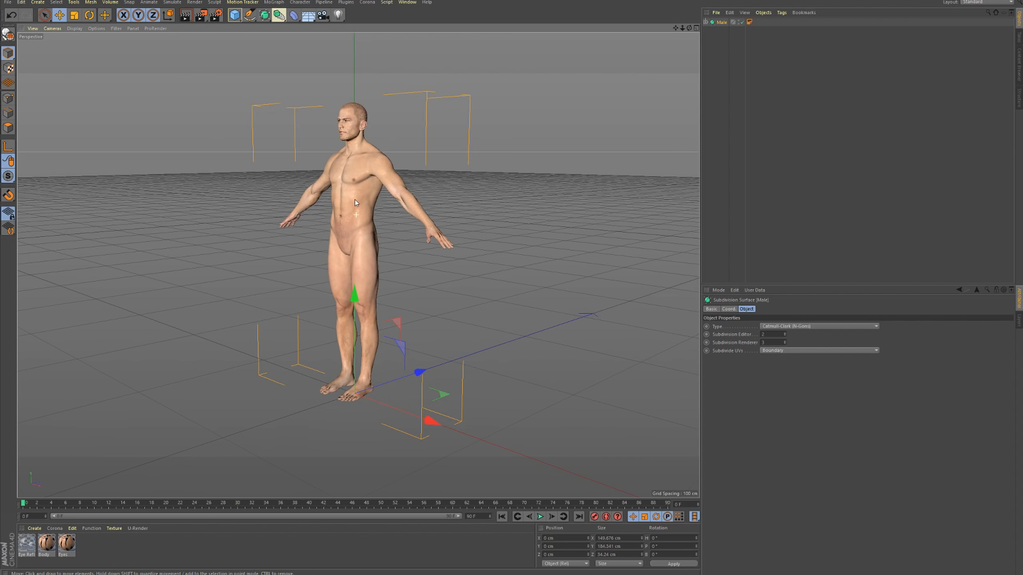
- Delete the teeth, tongue and both eye reflection meshes from the Male hierarchy
click(705, 22)
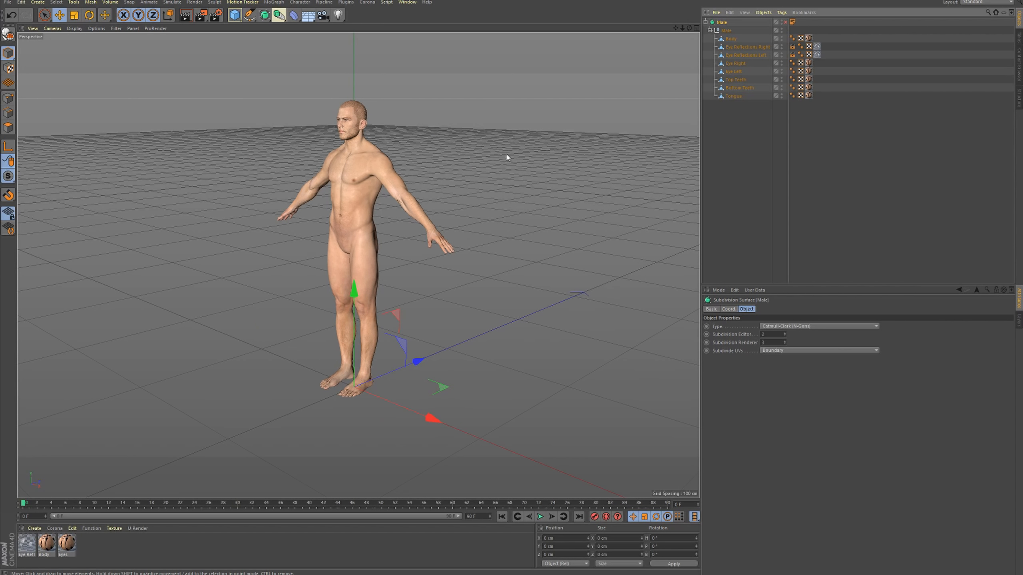
key(F3)
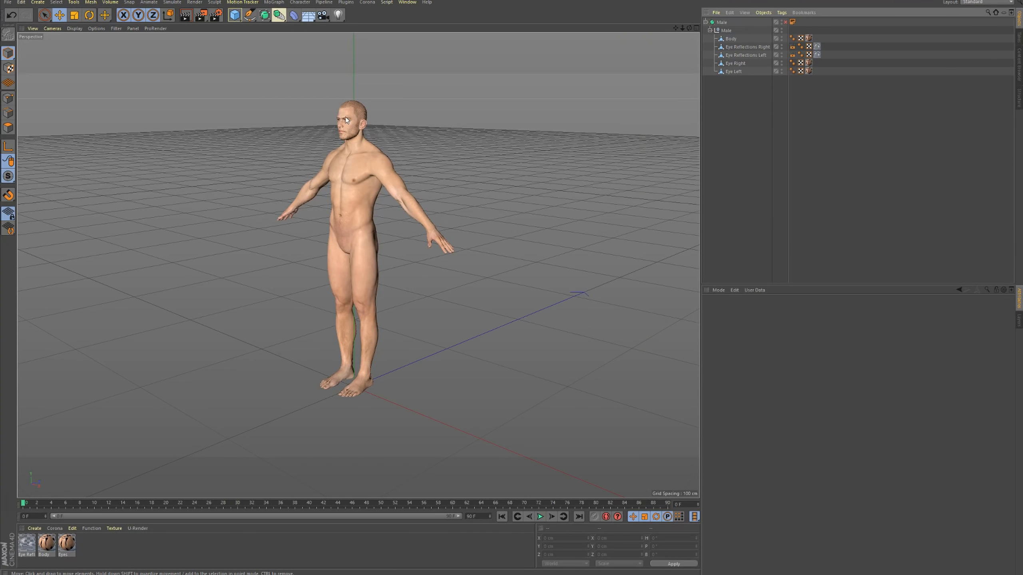
scroll(346, 119, up, 10)
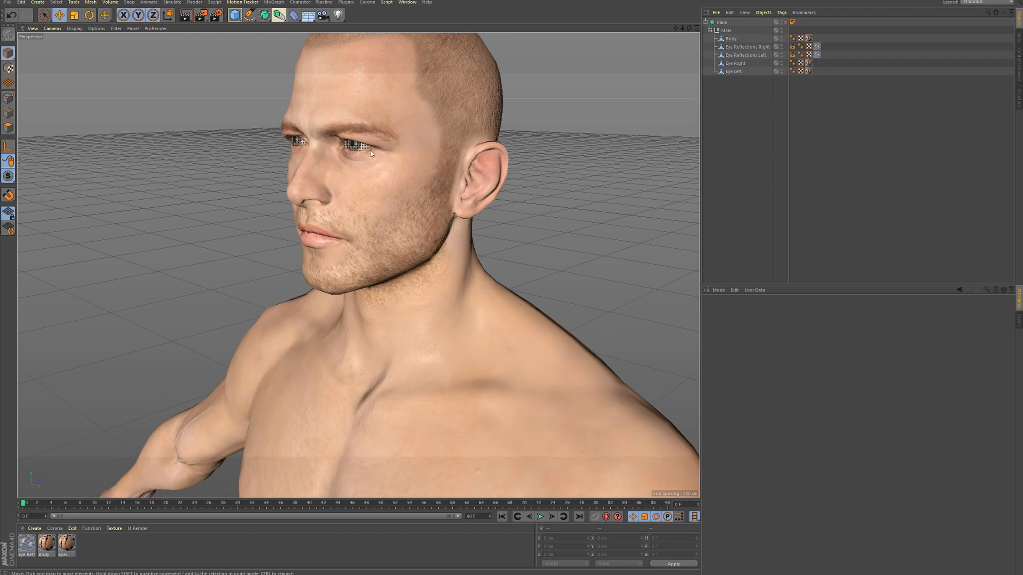
click(347, 149)
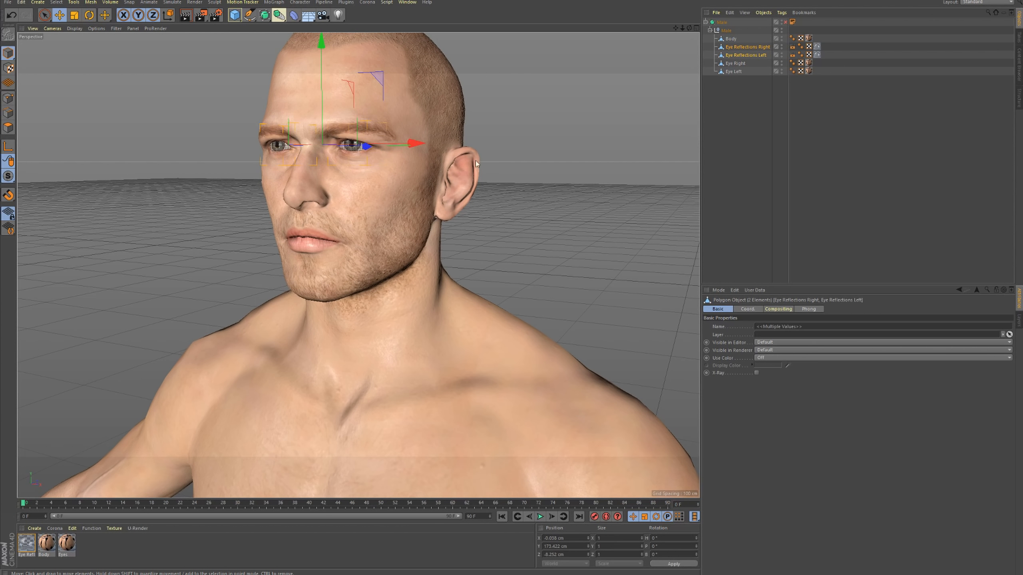
key(Delete)
- Take the Body and both eye meshes out of the Male hierarchy, merge them with Connect Objects + Delete, and delete the leftover Male group
drag(733, 40, 729, 42)
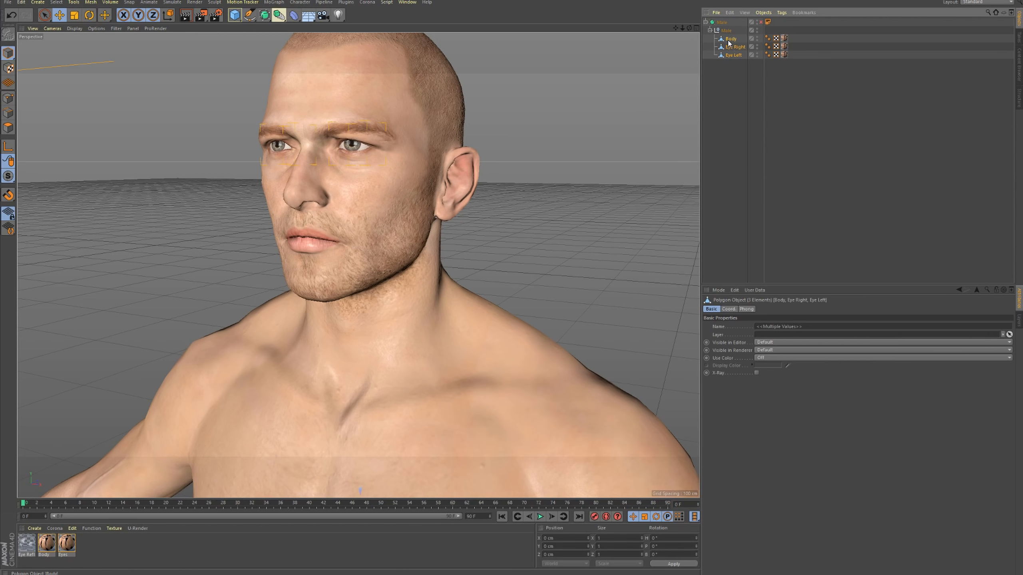
right_click(727, 54)
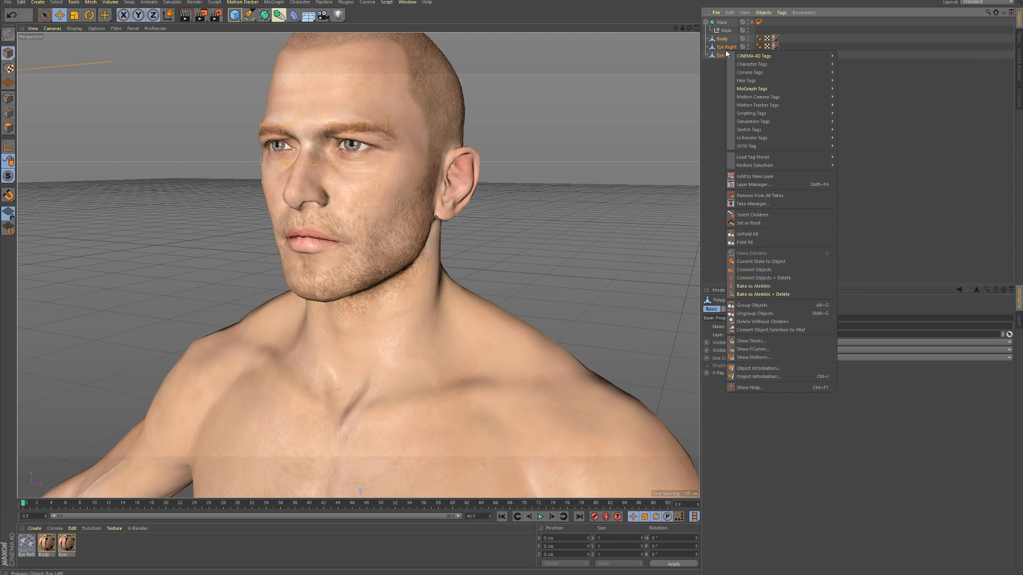
click(770, 277)
click(721, 23)
key(Delete)
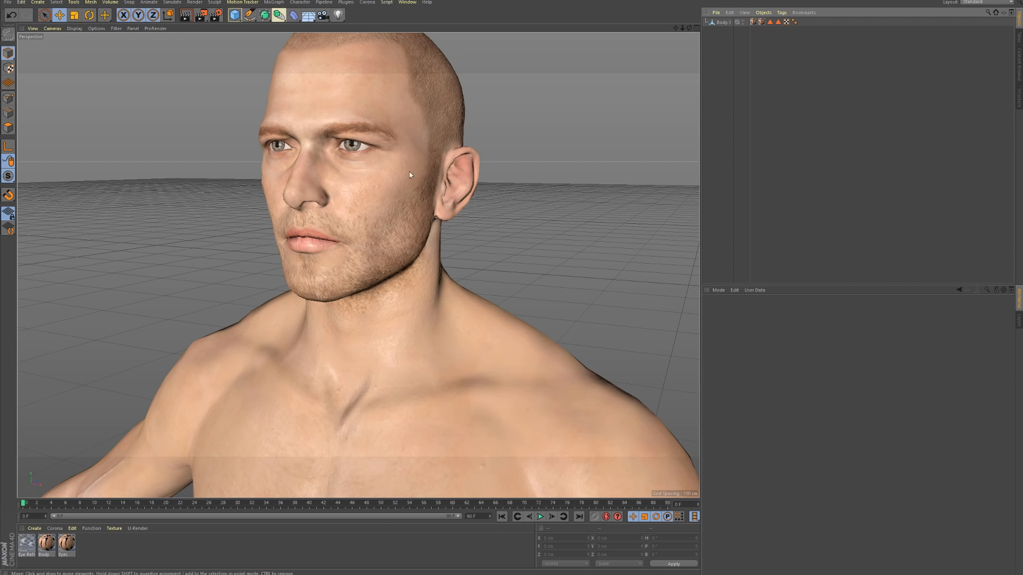
- Lower the merged body in the side view until the soles of its feet rest on the ground line, and return to the perspective view
key(F3)
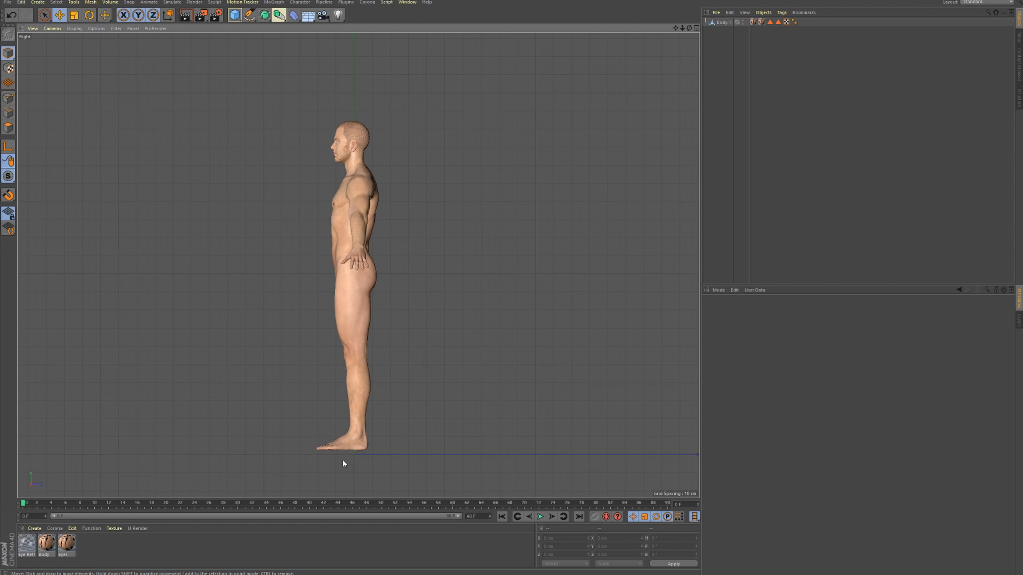
click(365, 421)
scroll(420, 456, up, 10)
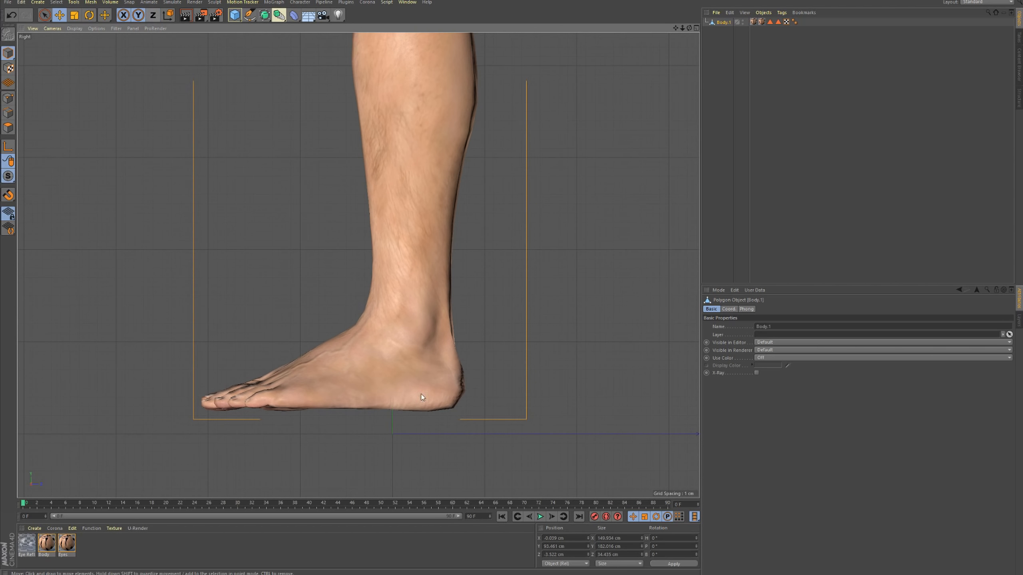
drag(412, 316, 418, 343)
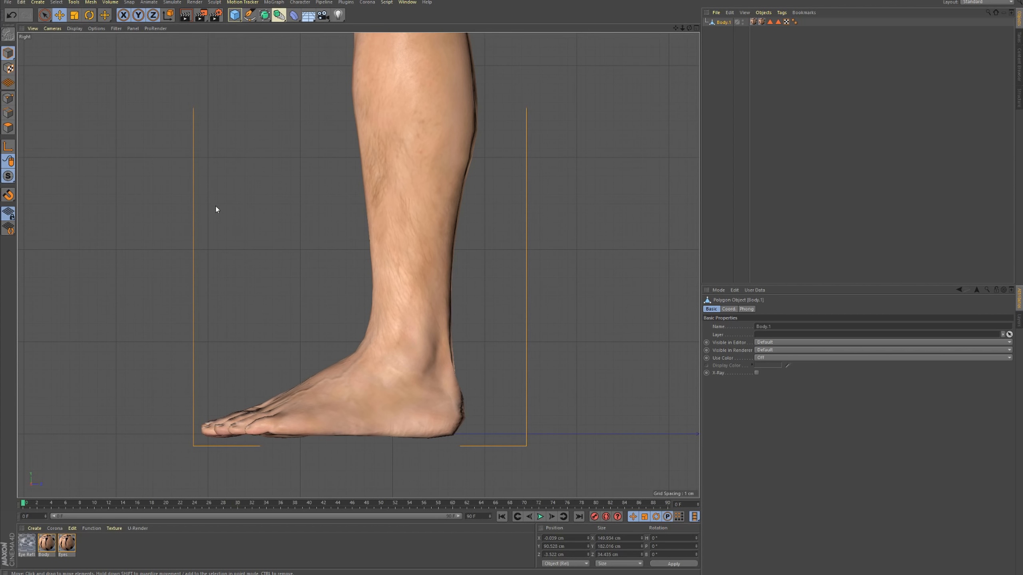
key(F1)
scroll(363, 270, down, 3)
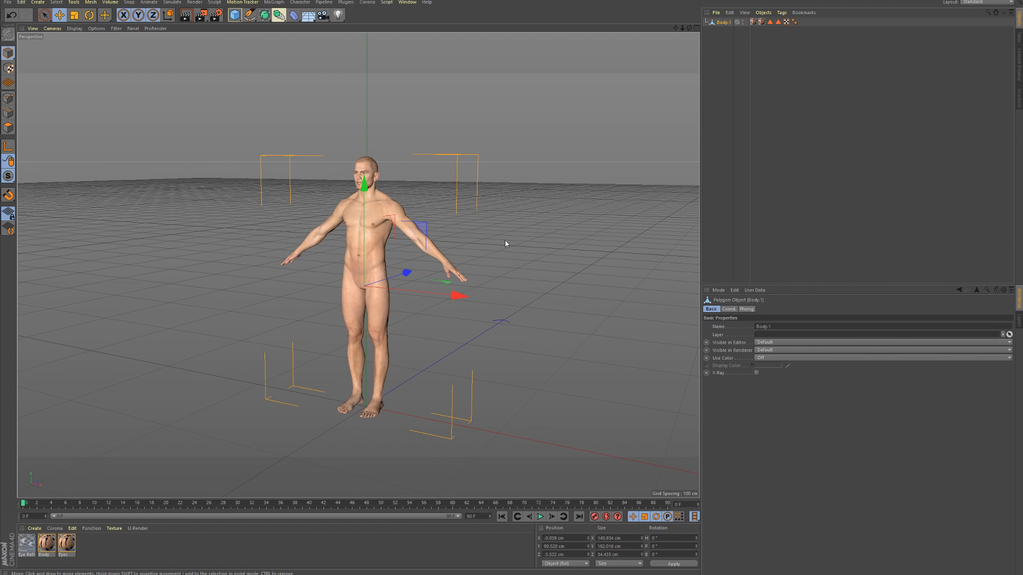
- Save the project as male.c4d
key(ctrl+s)
text(mal)
key(Return)
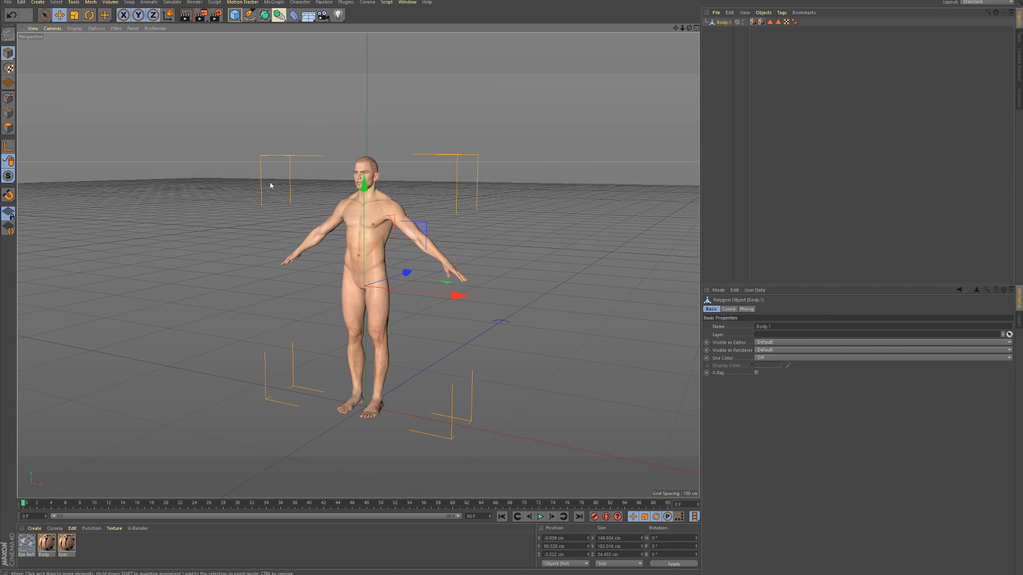
- Export the character as male.obj in the project folder with the material option set to No Material
click(8, 2)
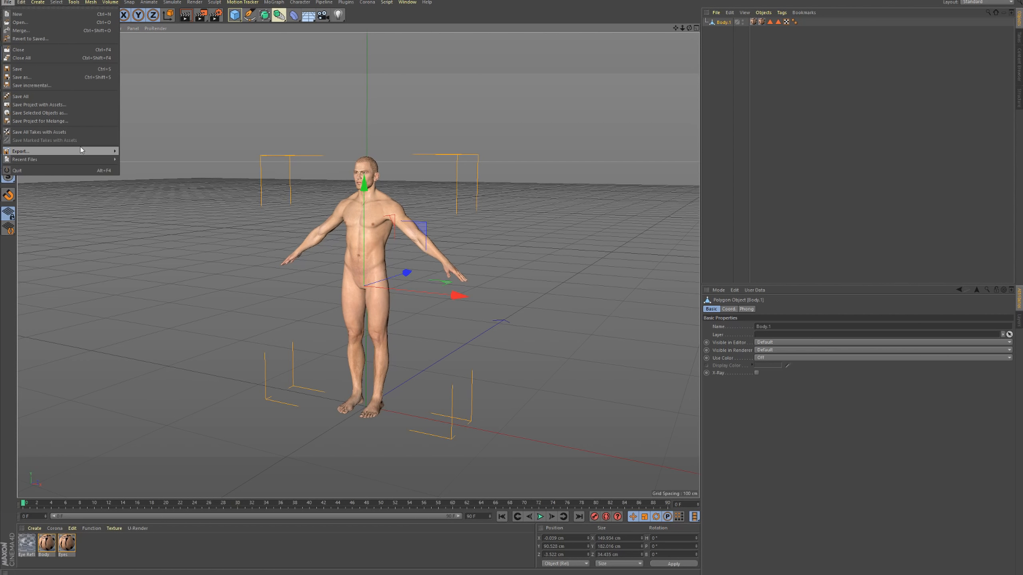
mouse_move(80, 150)
click(160, 275)
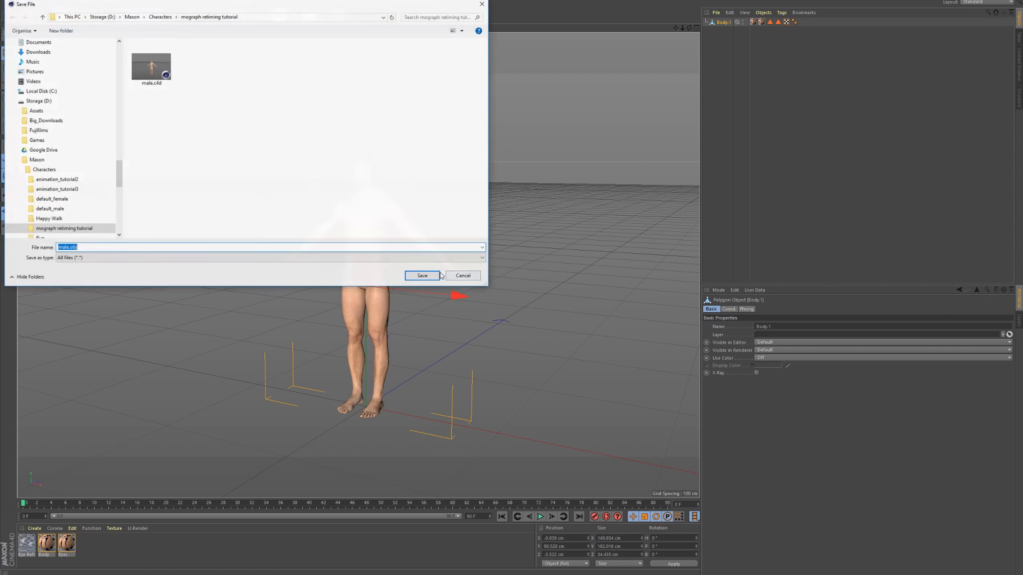
click(423, 276)
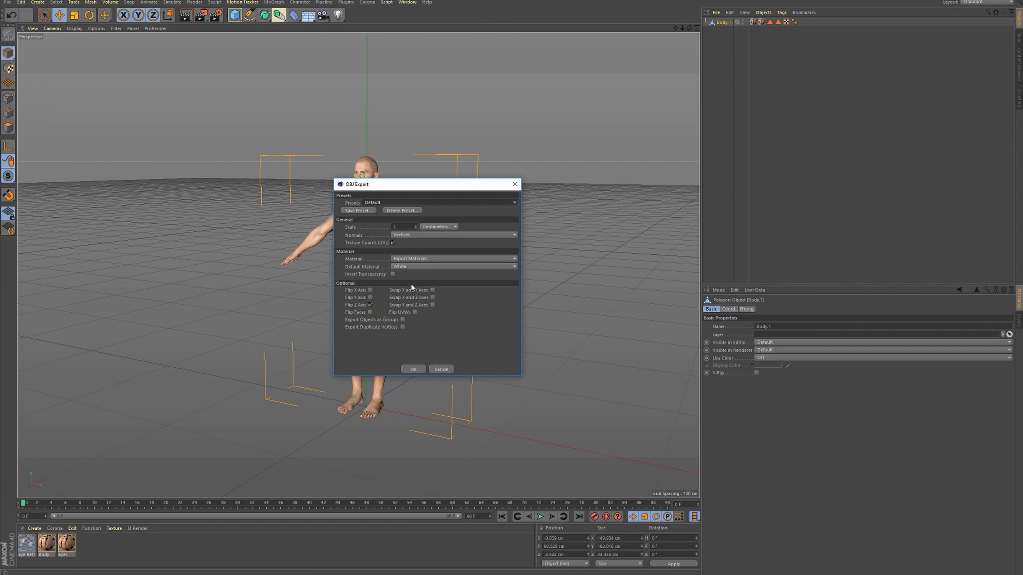
click(422, 260)
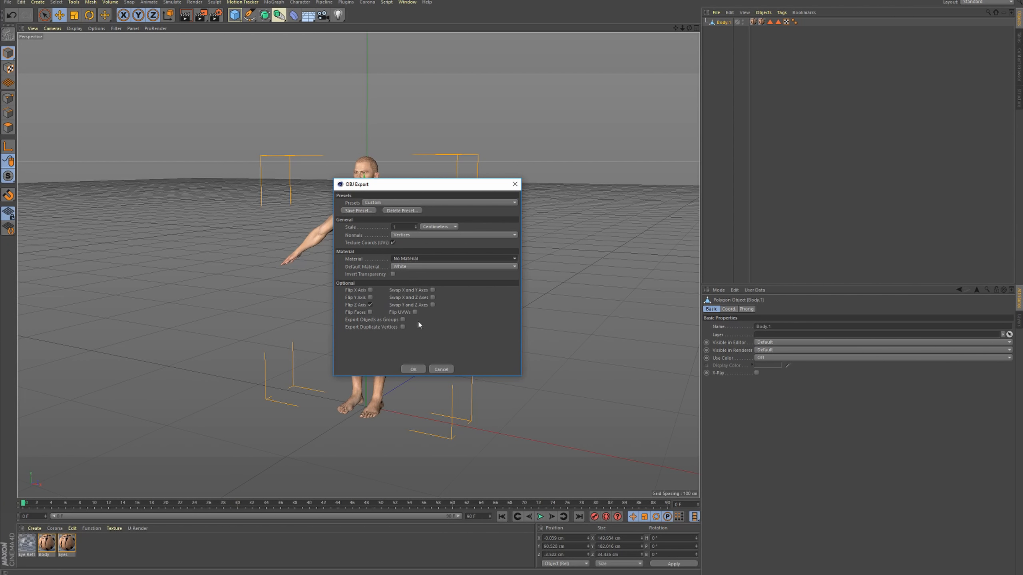
click(410, 369)
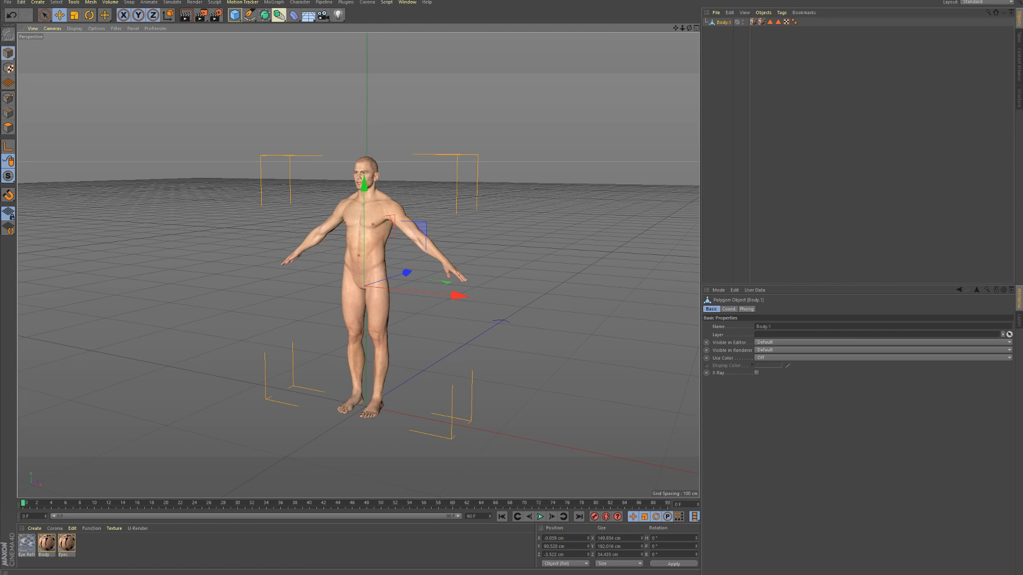
- Switch to Mixamo in the browser and upload male.obj from the project folder as a new character
key(alt+Tab)
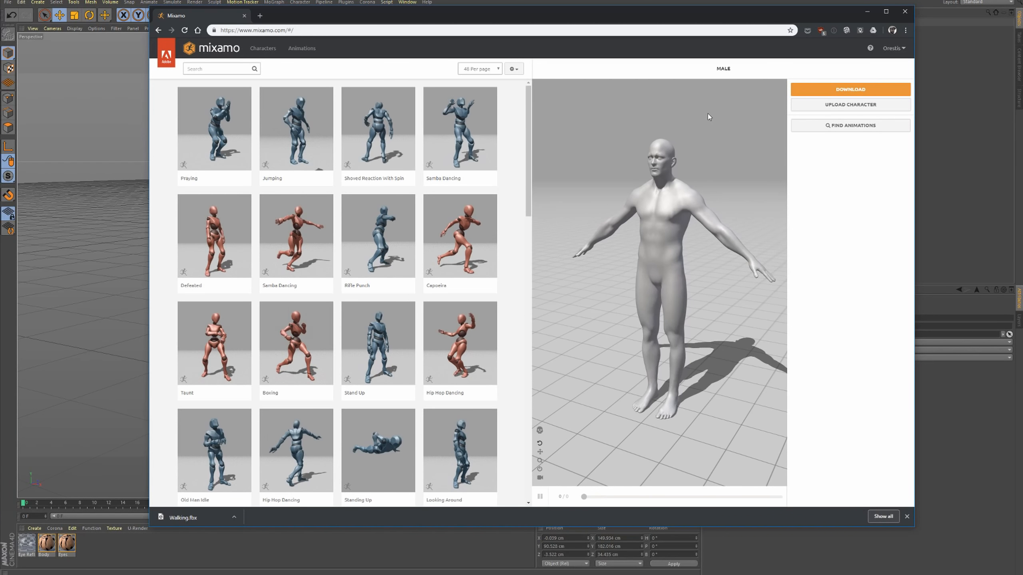
drag(681, 259, 658, 258)
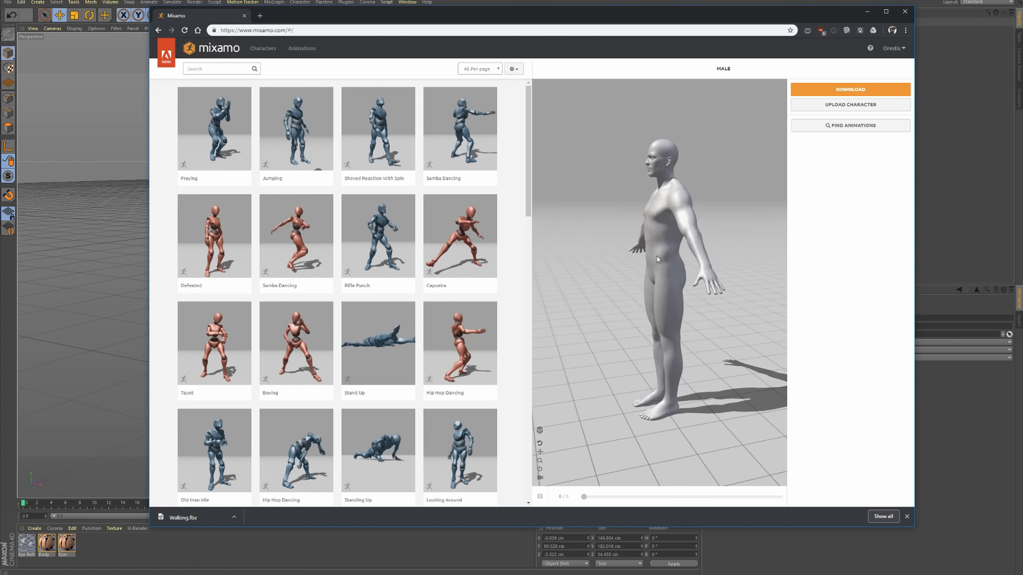
click(841, 104)
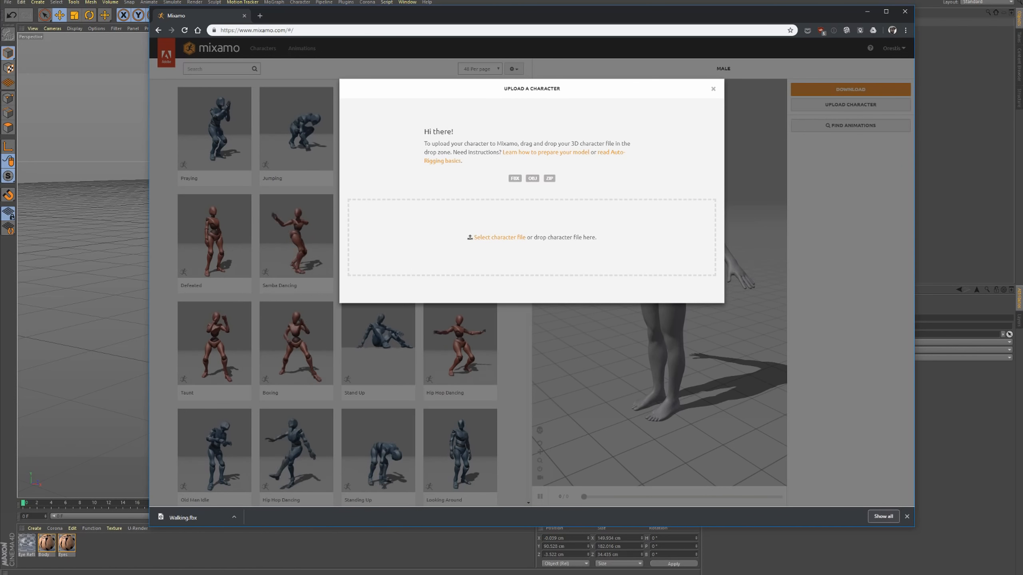
key(alt+Tab)
click(751, 398)
drag(751, 398, 562, 246)
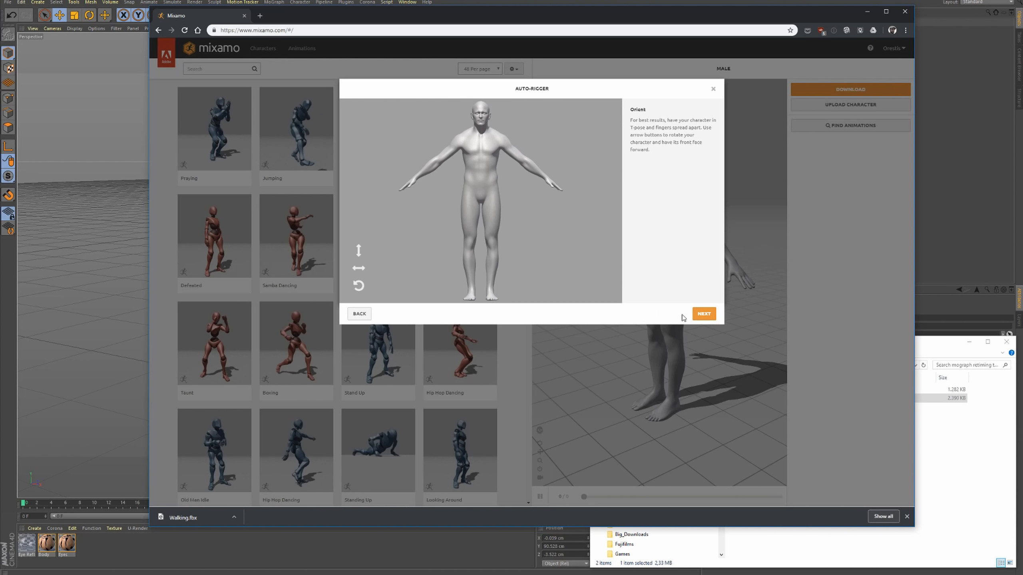
- Place the auto-rigger's chin, wrist, elbow, knee and groin markers on the character with symmetry, and start the rigging
click(704, 313)
drag(385, 201, 484, 126)
drag(404, 221, 547, 182)
drag(405, 241, 523, 163)
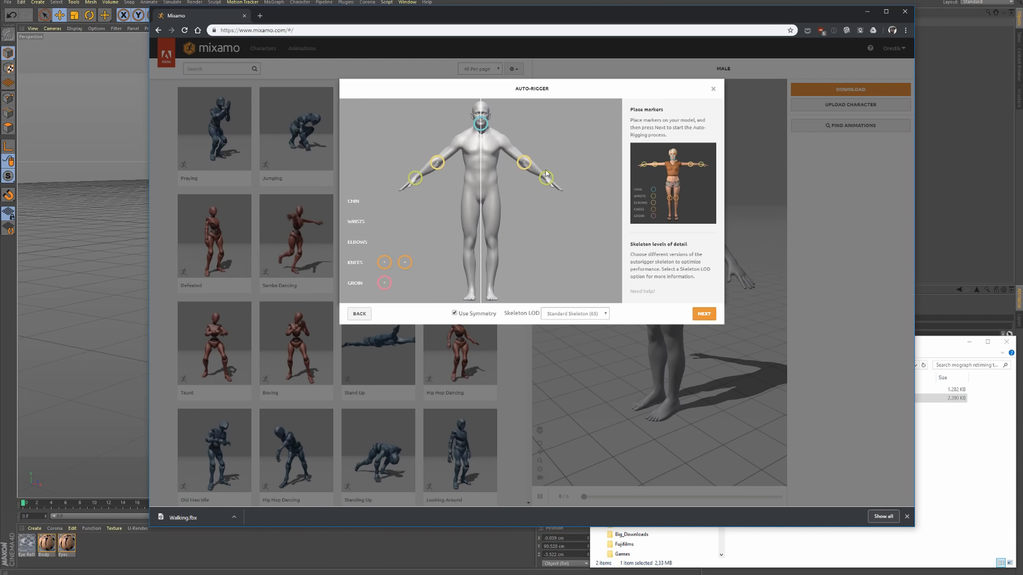
mouse_move(405, 262)
mouse_down()
mouse_move(492, 238)
mouse_move(489, 248)
mouse_up()
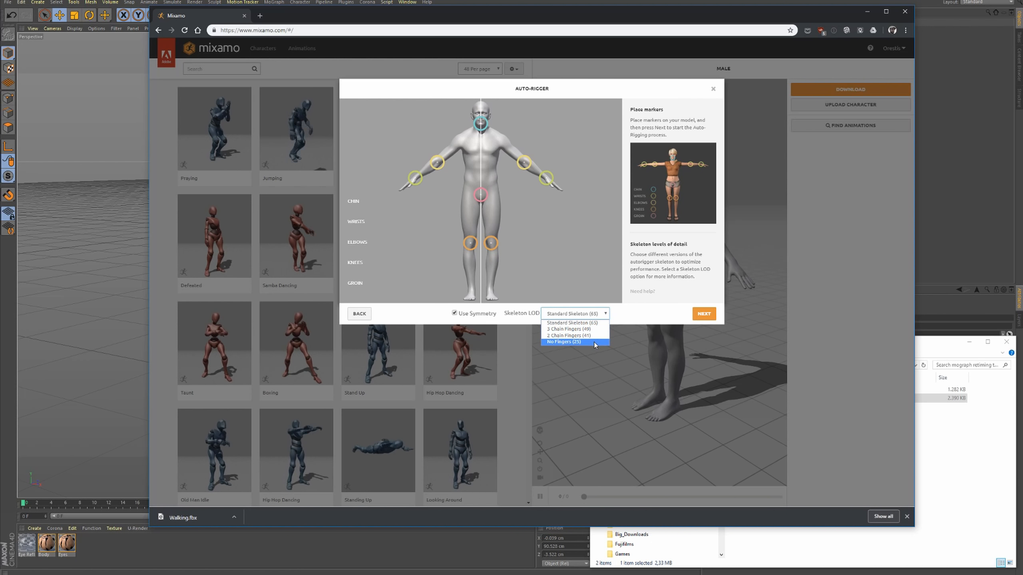
click(622, 320)
click(703, 315)
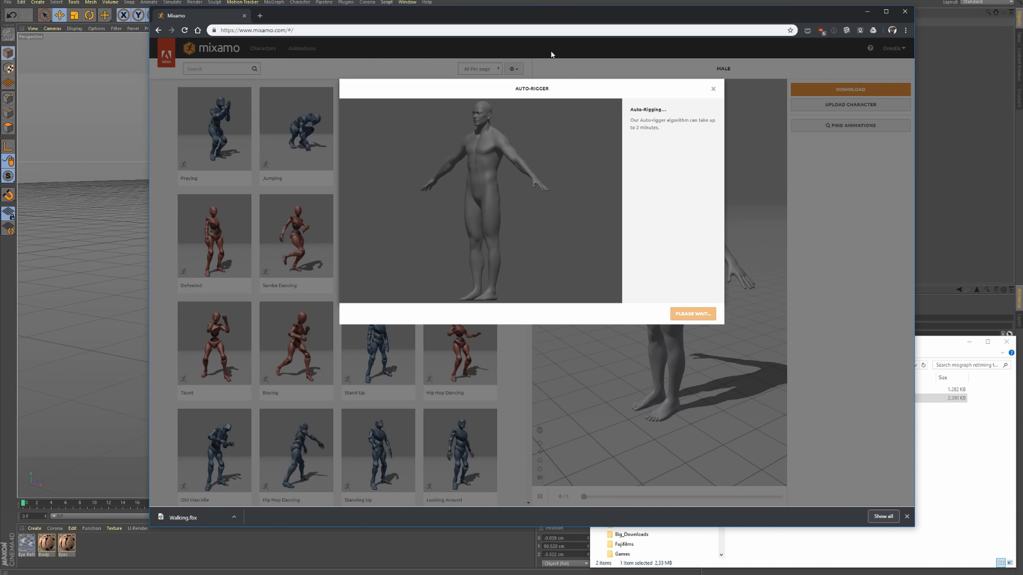
- Switch back to Cinema 4D and open the Body material in the Material Editor beside the character
drag(508, 15, 592, 39)
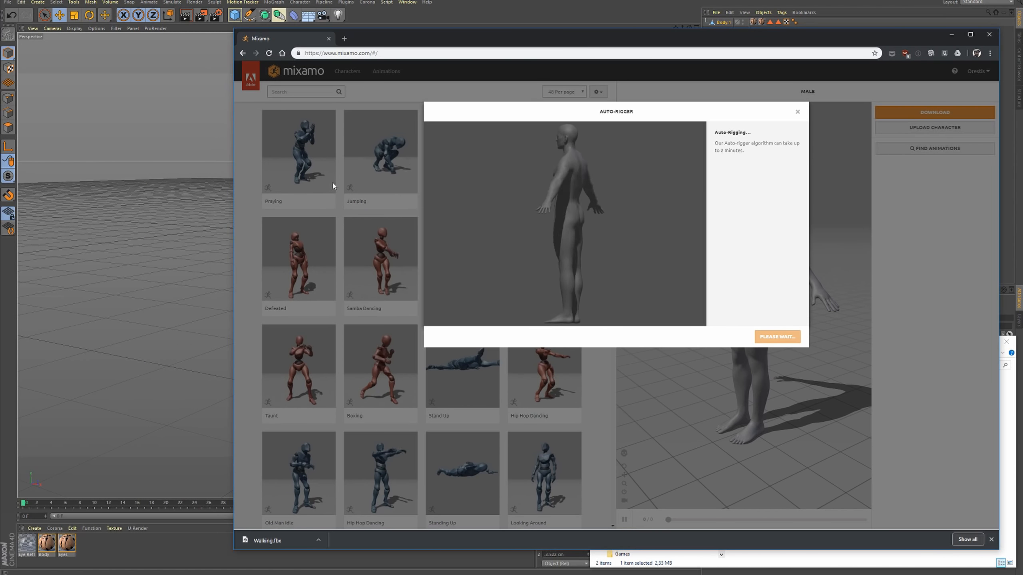
click(481, 17)
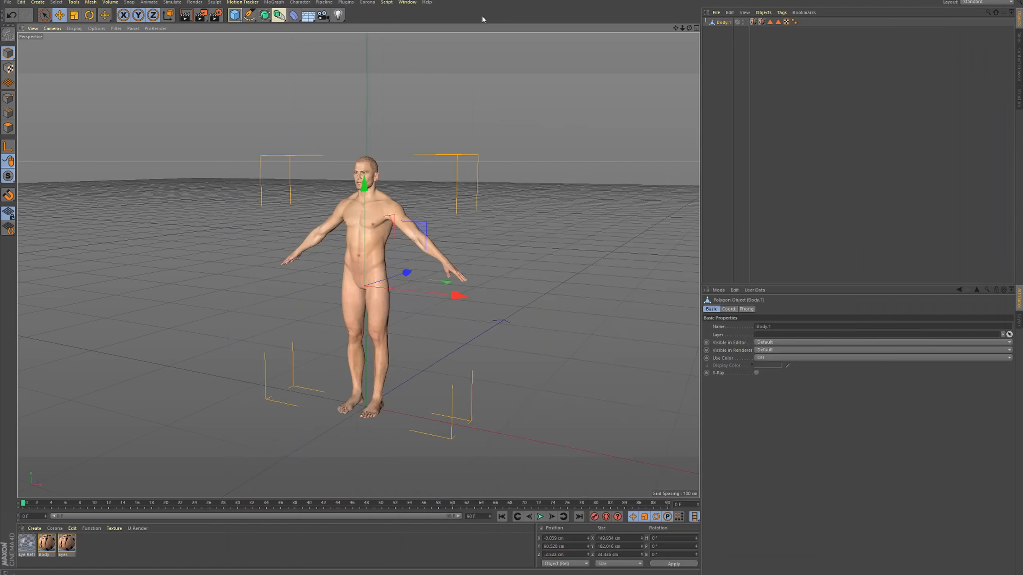
click(828, 79)
click(47, 543)
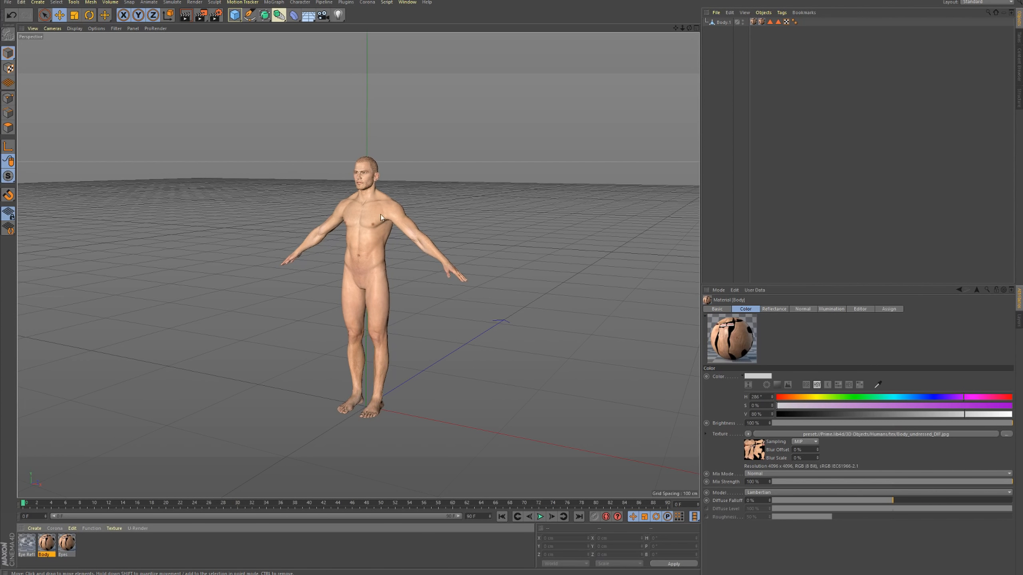
alt+drag(377, 216, 368, 222)
double_click(50, 545)
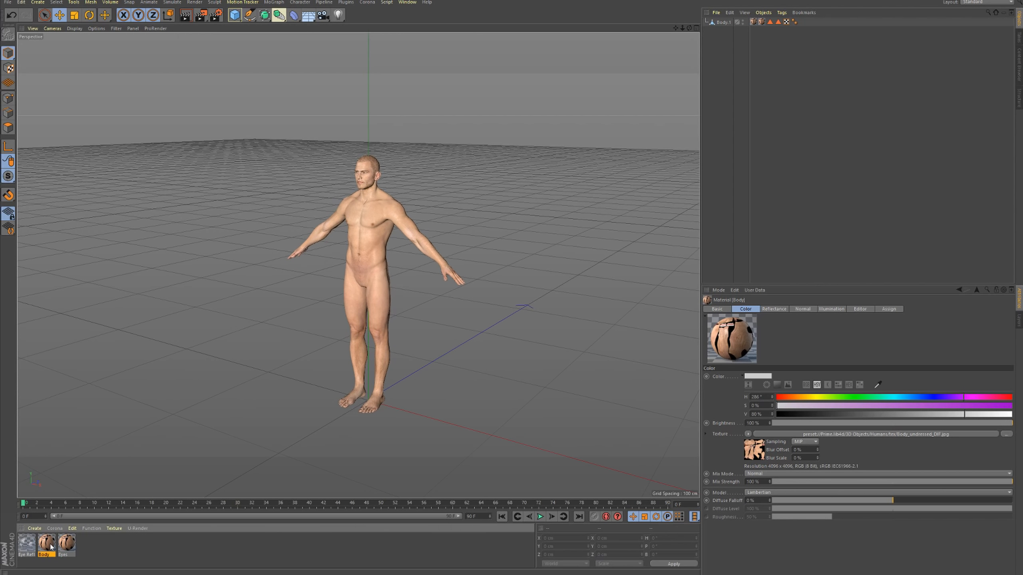
drag(274, 42, 609, 141)
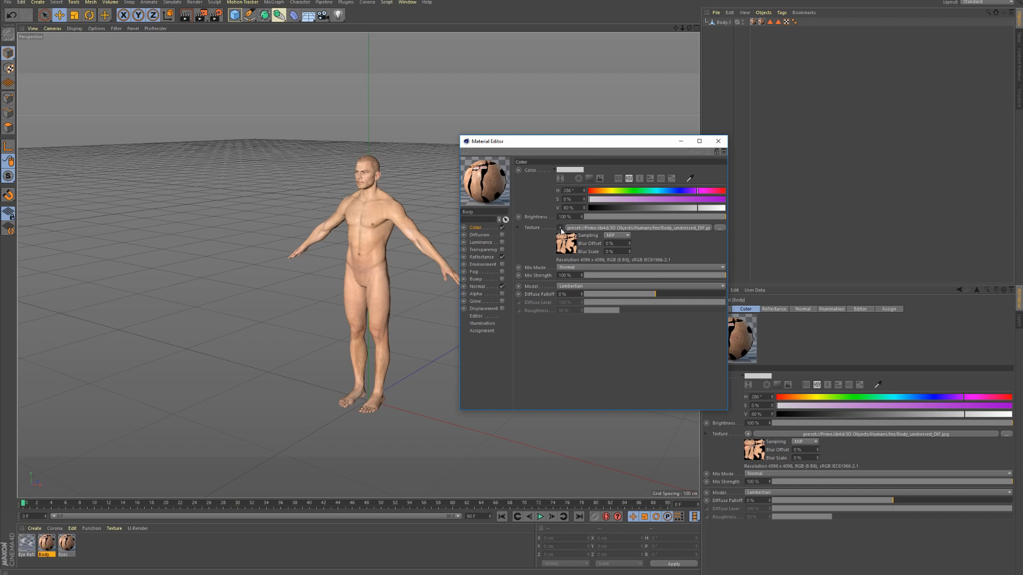
- Clear the Body material's color texture and give it a pink-purple color with hue 294° and saturation 37%
click(561, 228)
click(573, 245)
drag(613, 200, 649, 200)
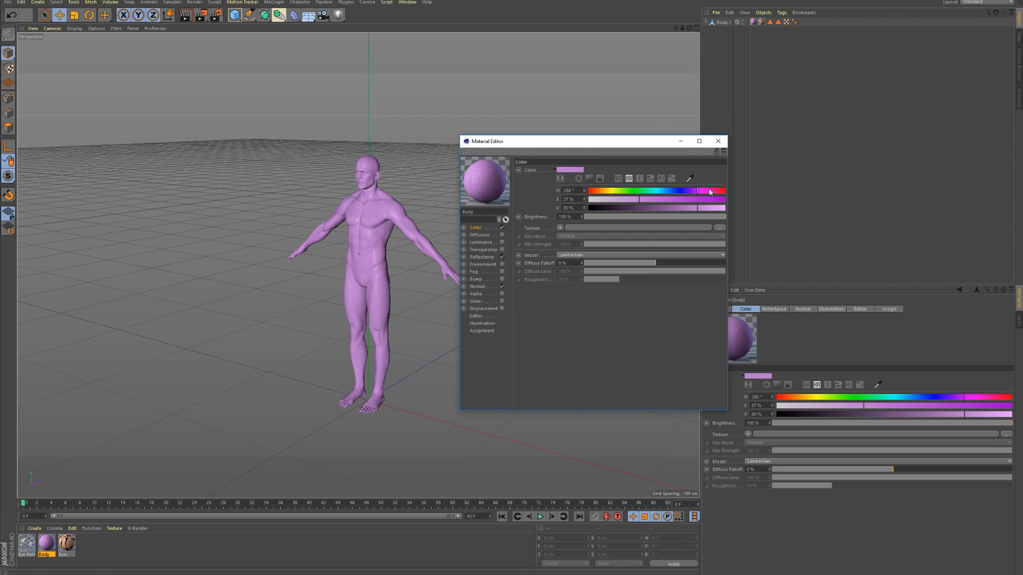
drag(699, 194, 700, 192)
alt+right_drag(358, 178, 405, 176)
alt+drag(371, 175, 368, 162)
alt+right_drag(368, 162, 445, 157)
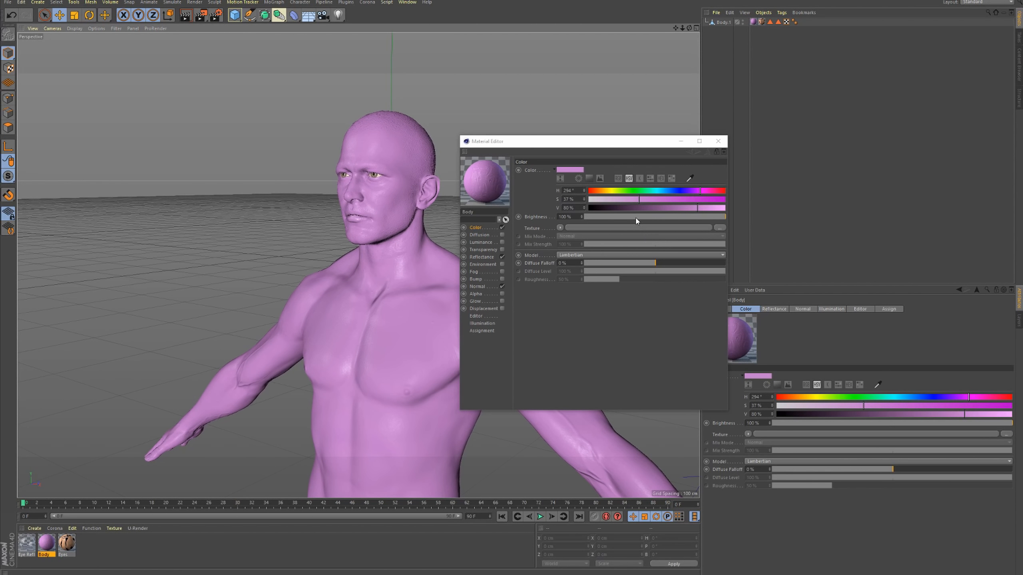
click(718, 141)
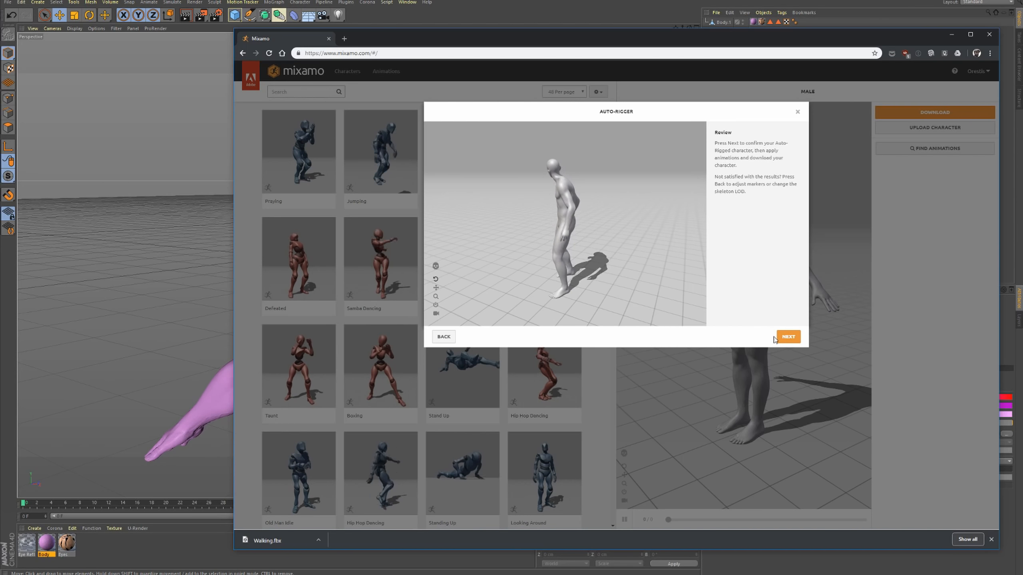
- Accept the auto-rigged male as the new character and search the animation library for "walk"
click(784, 338)
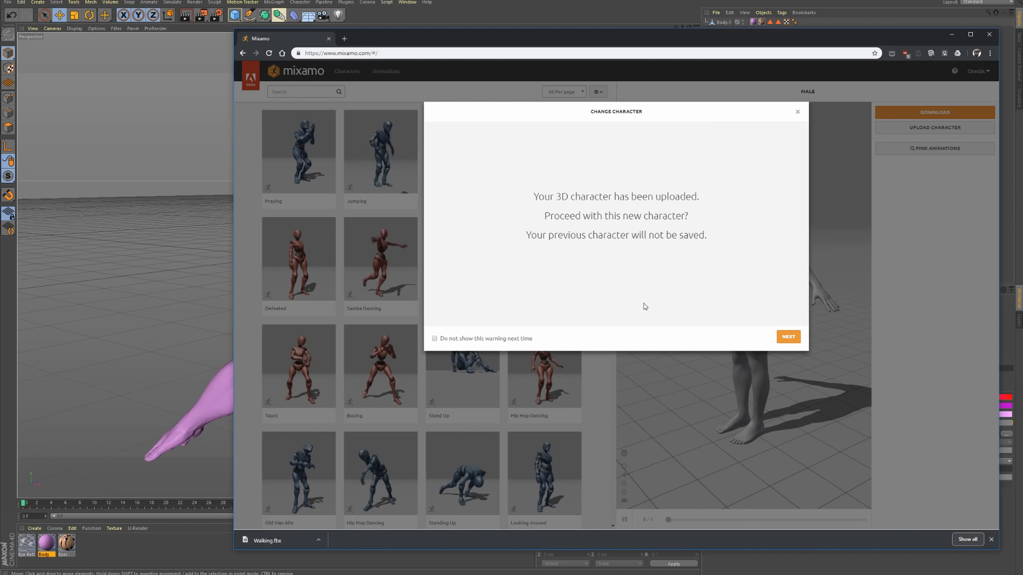
click(788, 337)
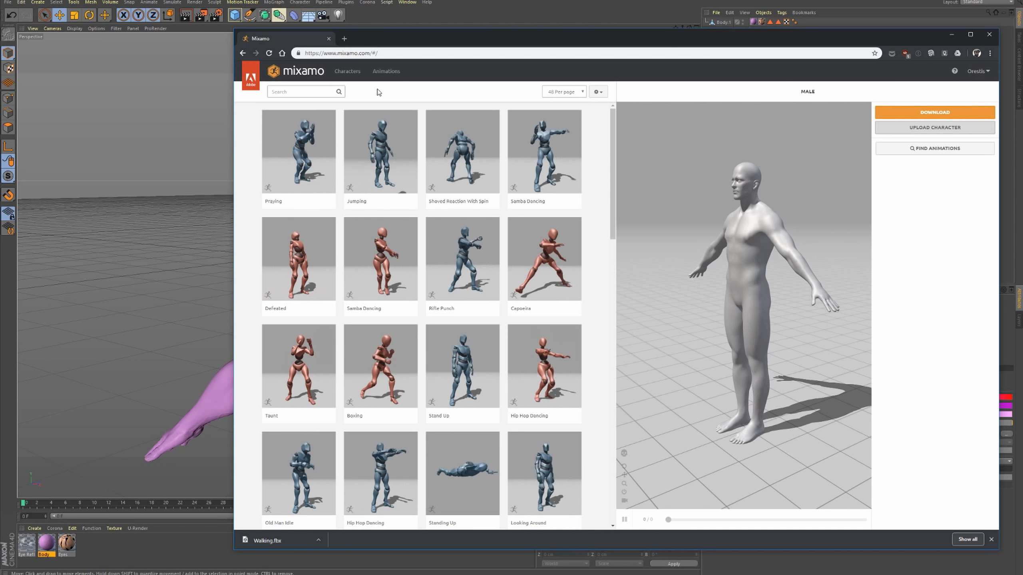
click(314, 93)
text(walk)
key(Return)
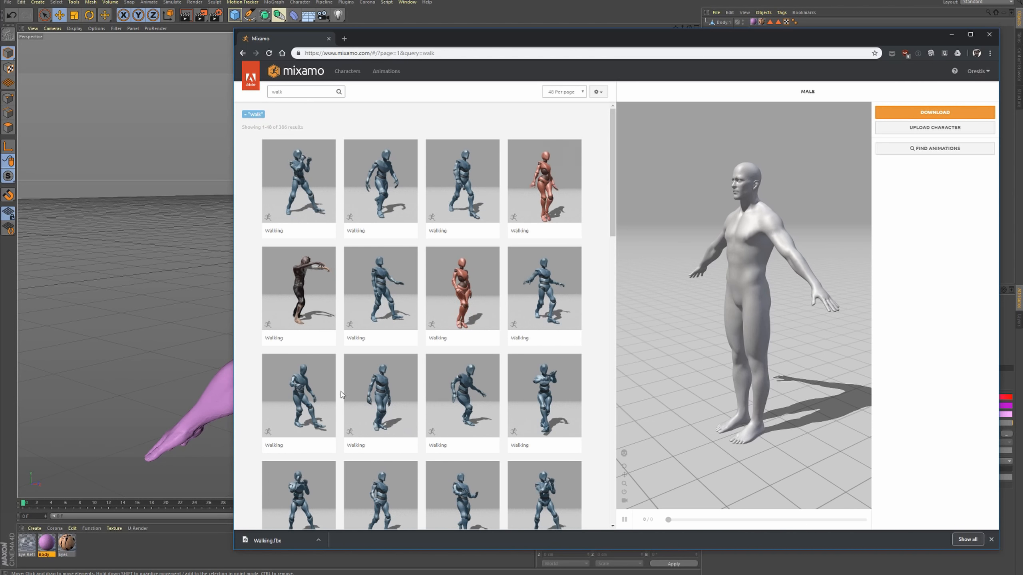
- Try a Walking animation on the male, replace it with another Walking one from the results, and set it to play in place
click(394, 428)
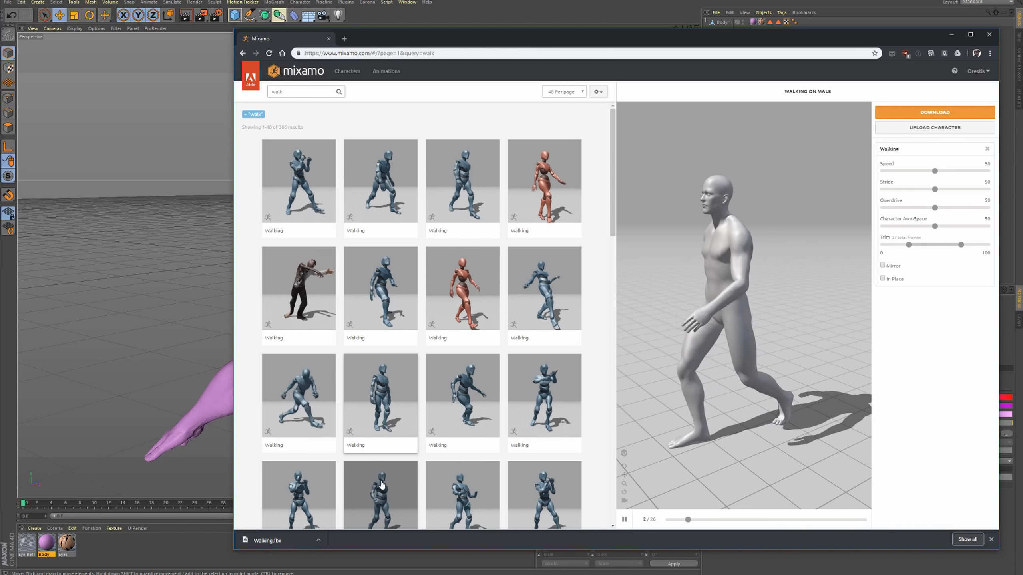
scroll(499, 374, down, 3)
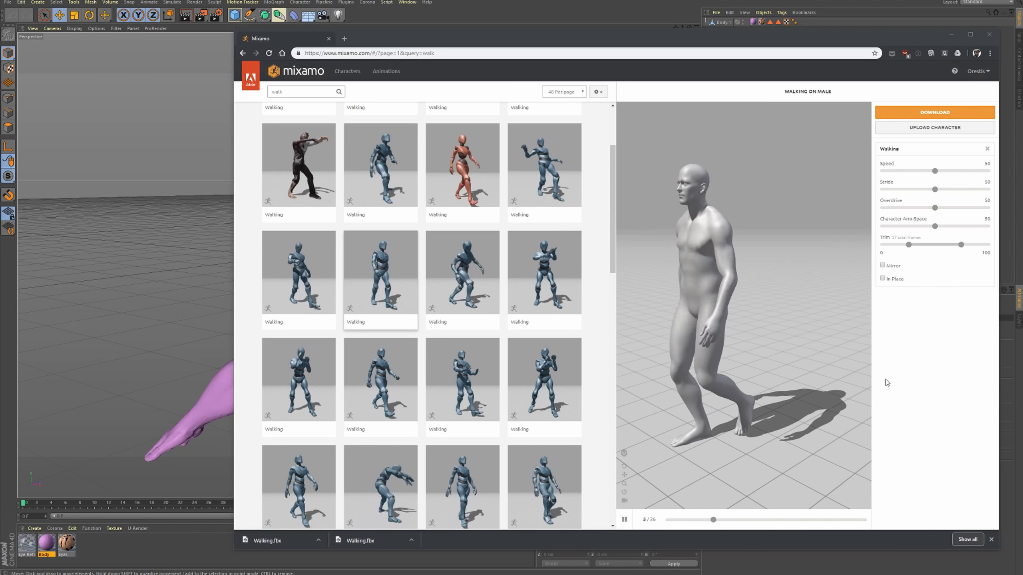
click(415, 427)
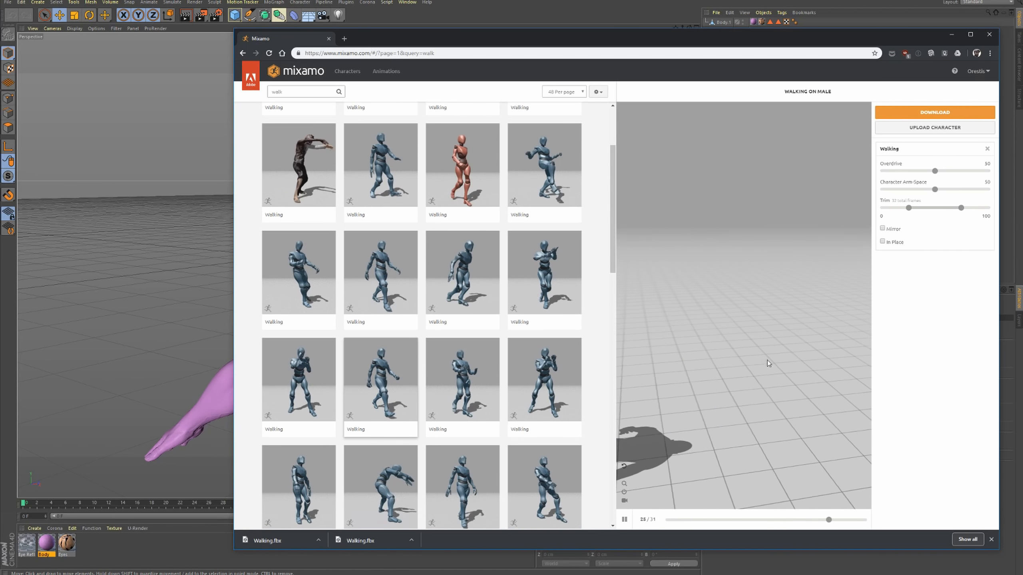
click(882, 242)
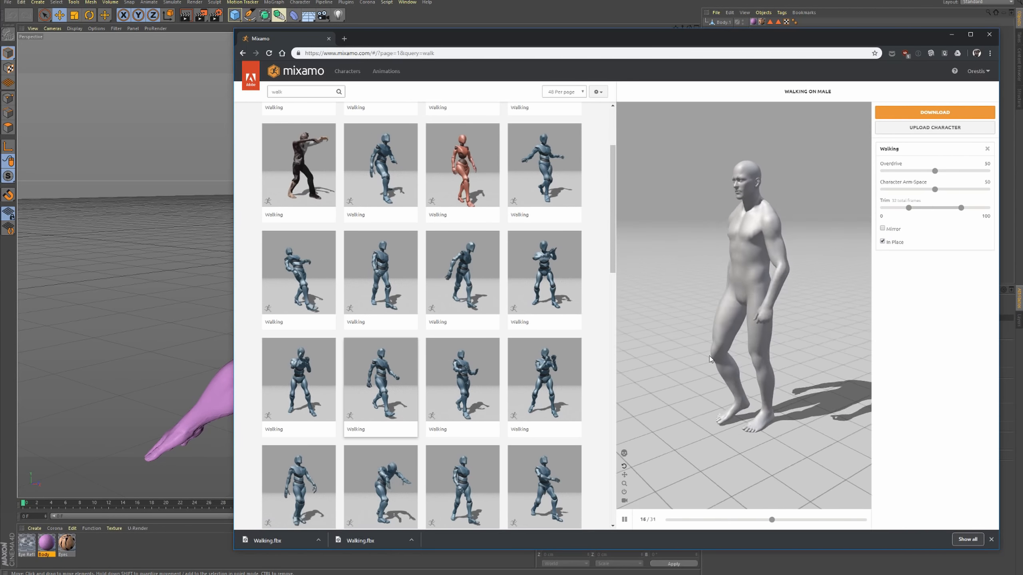
scroll(740, 363, down, 4)
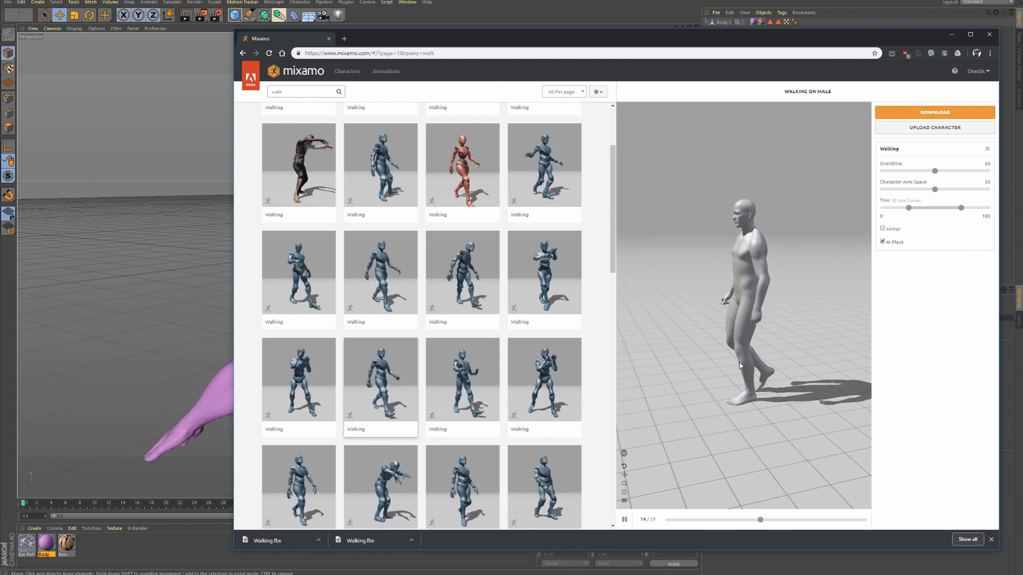
- Download the animated character as FBX with skin at 30 frames per second without keyframe reduction, saving it as Walking.fbx in the project folder
click(934, 112)
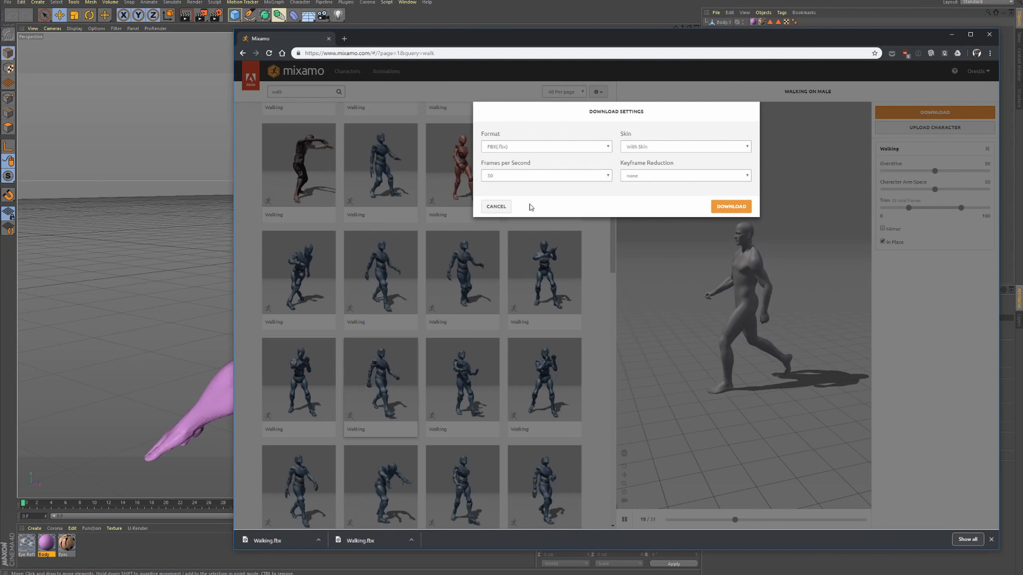
click(719, 213)
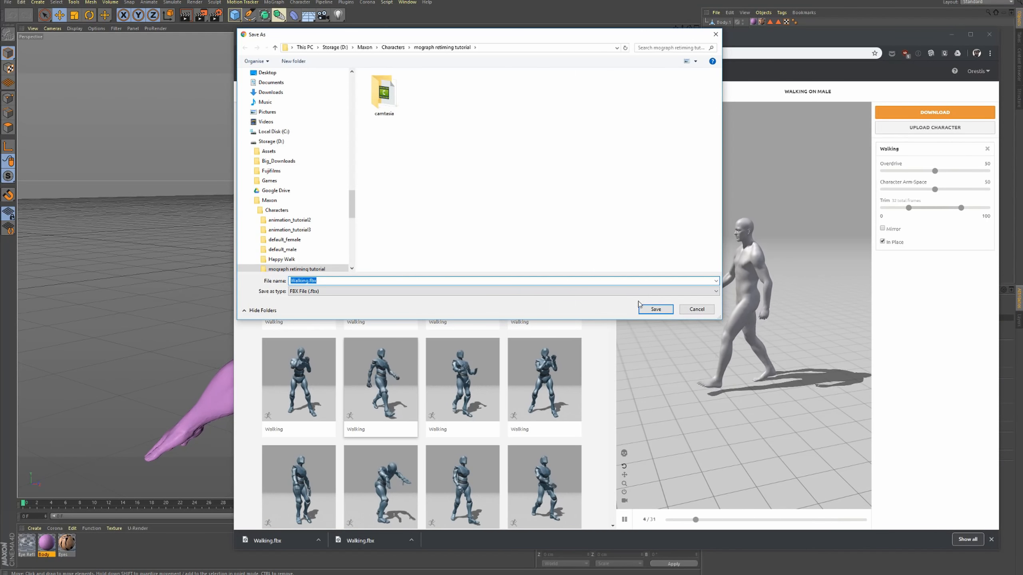
click(654, 308)
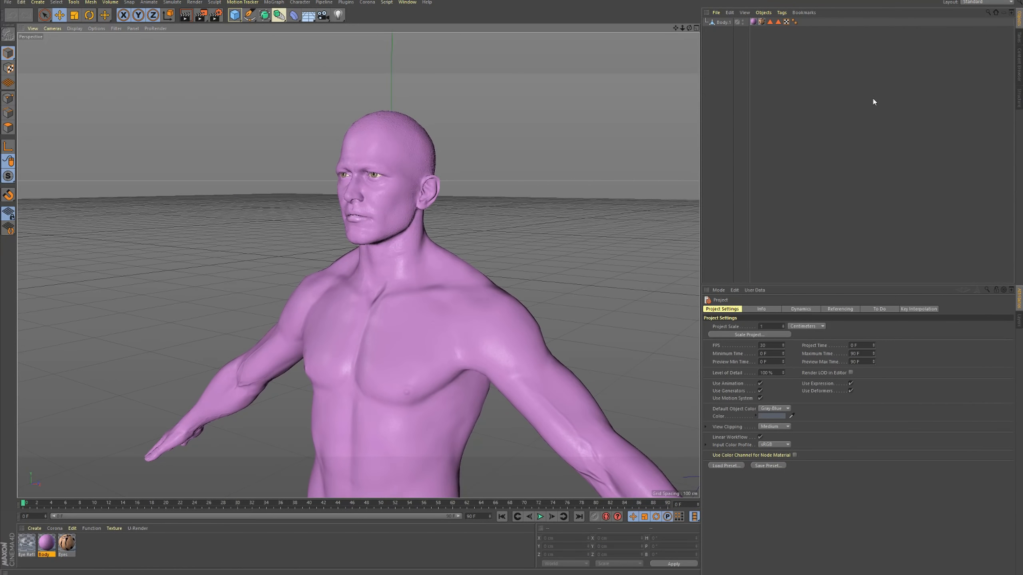
- Import Walking.fbx from the project folder into Cinema 4D with the offered FBX import settings
key(alt+Tab)
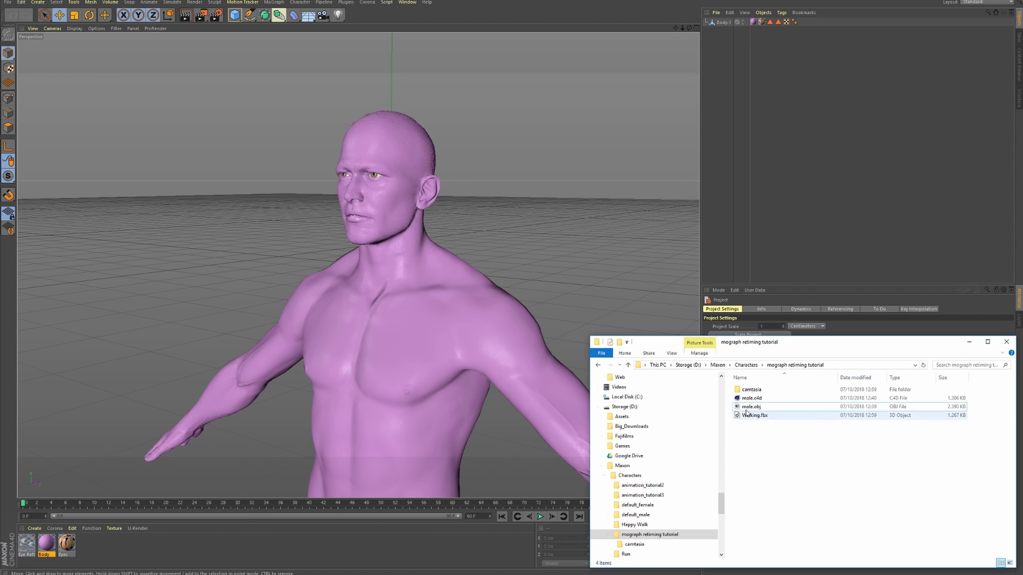
drag(746, 414, 517, 192)
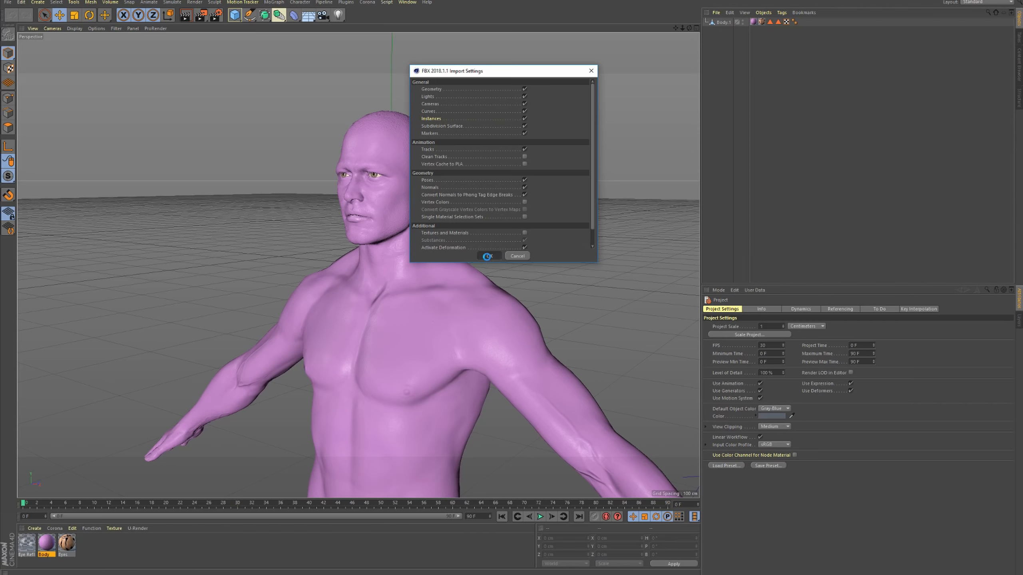
click(488, 256)
- Play the imported walk cycle, check the character from the side, and return to the first frame
scroll(495, 316, down, 6)
click(540, 517)
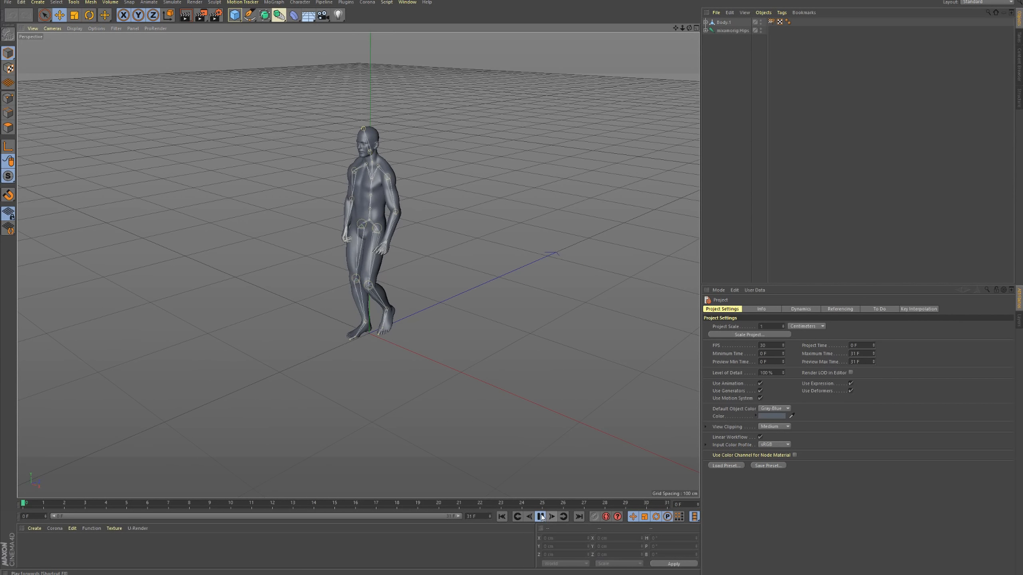
alt+drag(403, 369, 291, 303)
alt+drag(374, 269, 432, 276)
click(540, 517)
click(502, 516)
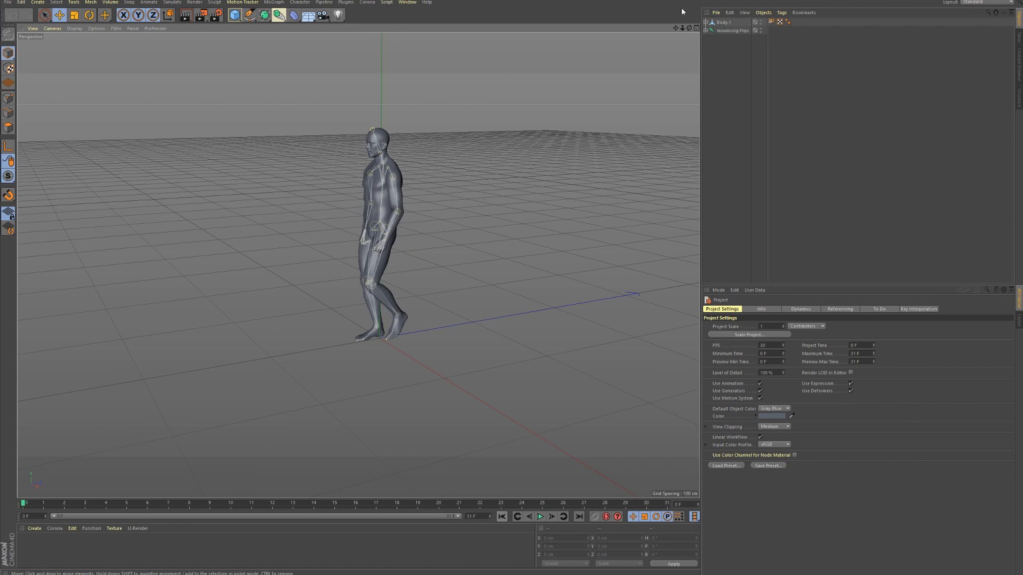
- Expand Body.1 and switch its Skin deformer off and on again to check its effect
click(705, 22)
click(764, 30)
click(764, 31)
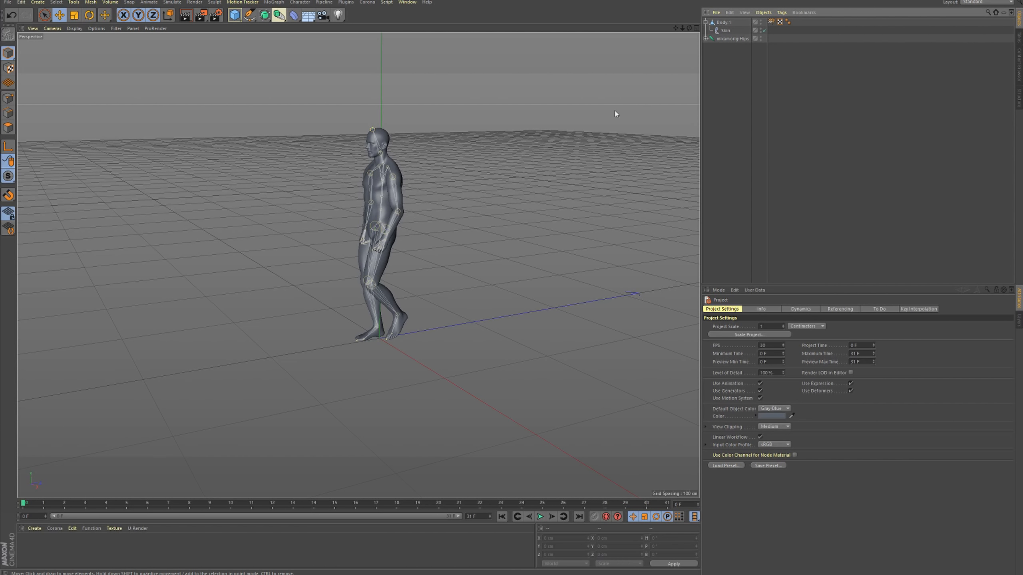
- Switch to the male project and bring the whole pink T-posed character into view
click(723, 22)
alt+drag(443, 282, 403, 286)
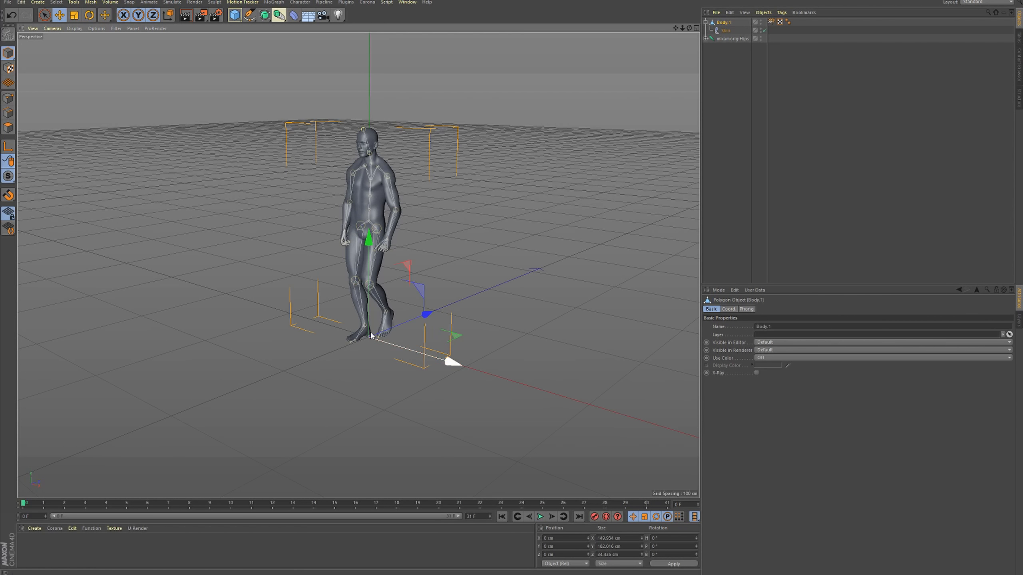
key(v)
mouse_move(518, 282)
click(517, 302)
alt+right_drag(495, 306, 290, 322)
click(389, 315)
alt+middle_drag(420, 422, 422, 296)
alt+right_drag(421, 299, 404, 264)
- Copy the pink character's Body.1 object and paste it into the Walking project
click(724, 24)
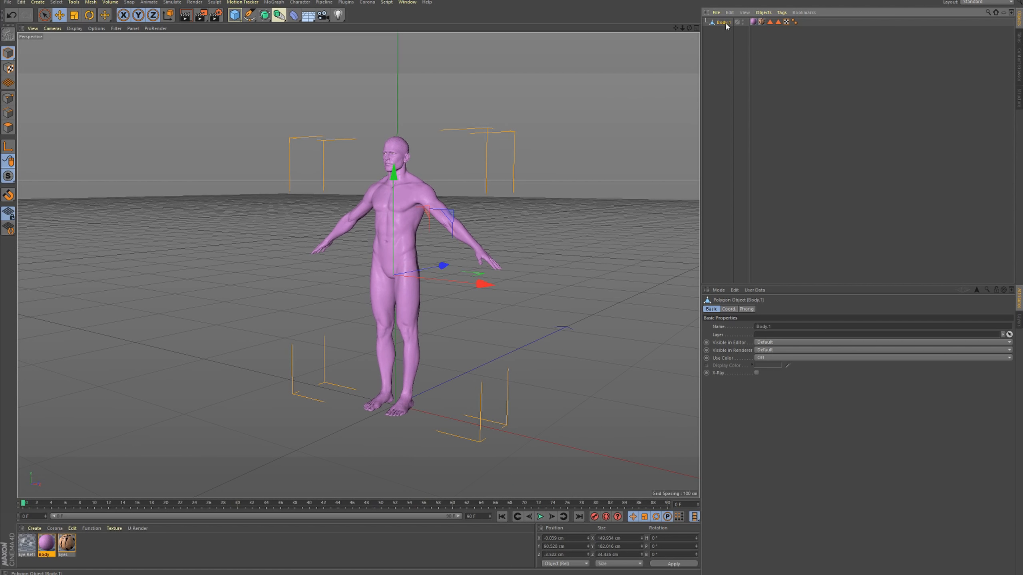
key(ctrl+F4)
click(520, 316)
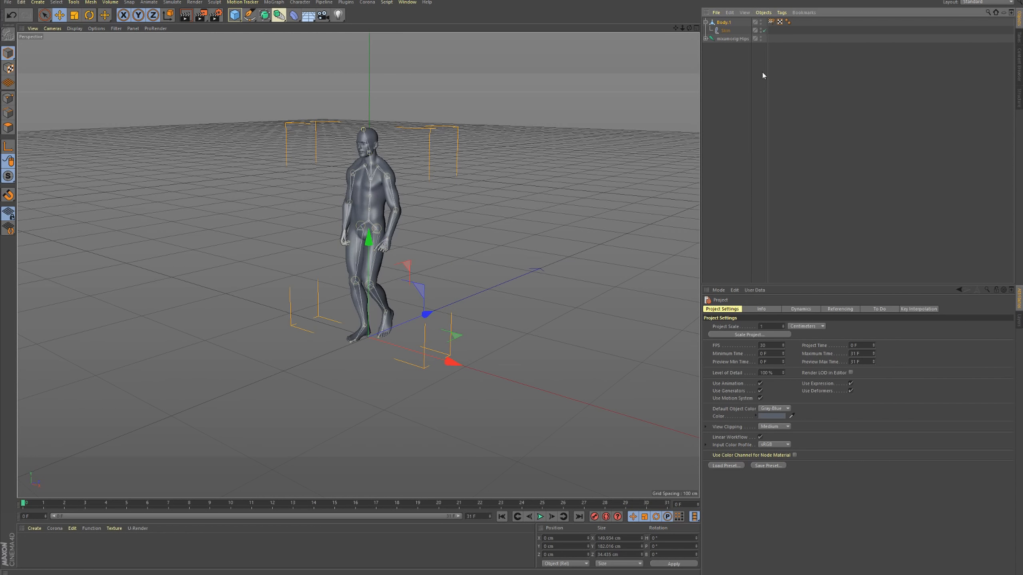
key(ctrl+v)
- Move the texture and polygon selection tags from the pasted Body to the rigged Body.1, and delete the pasted Body
click(771, 23)
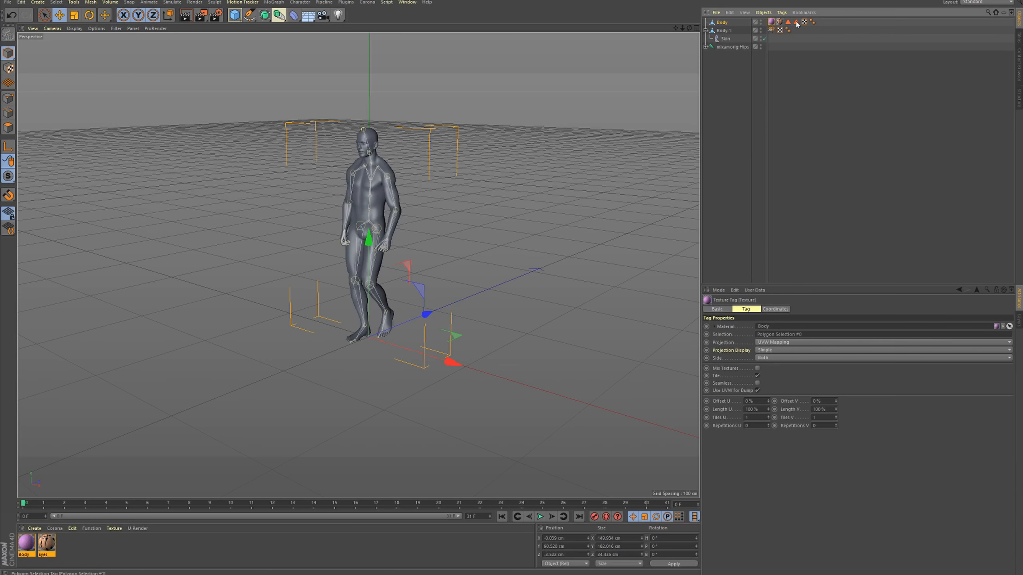
shift+click(796, 22)
drag(772, 23, 724, 30)
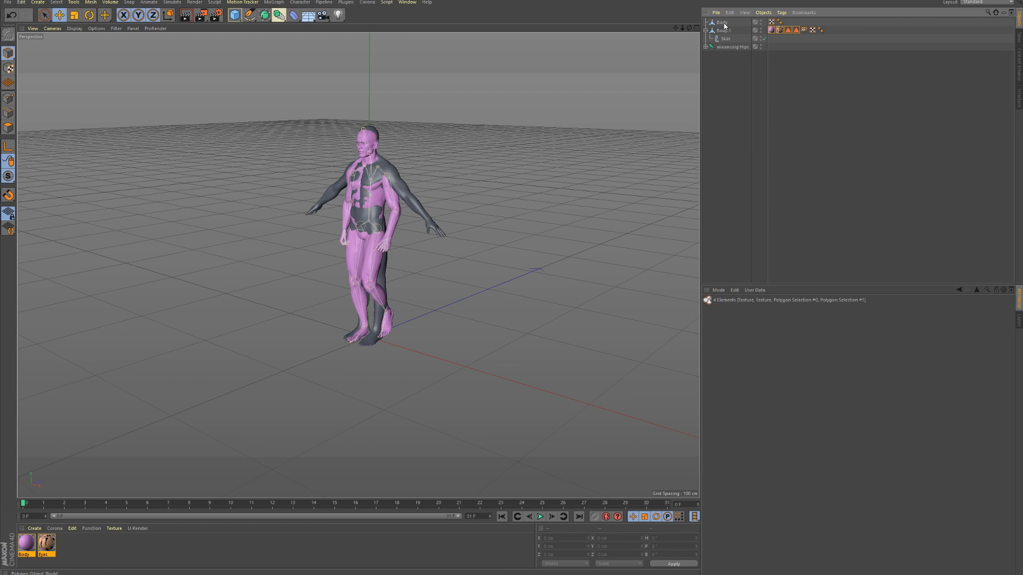
click(725, 23)
key(Delete)
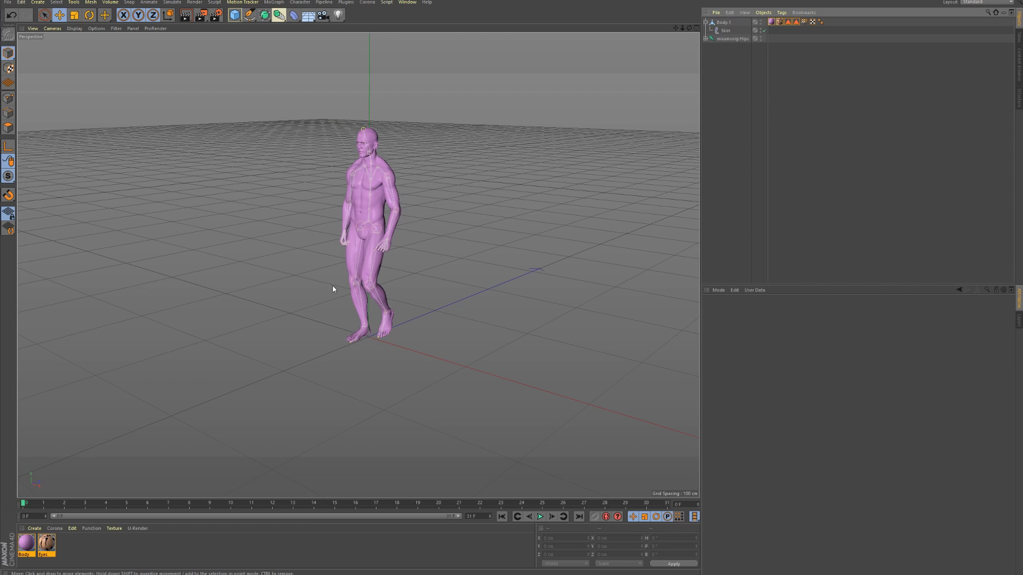
- Save the project as male_walking in the mograph retiming tutorial folder
key(ctrl+s)
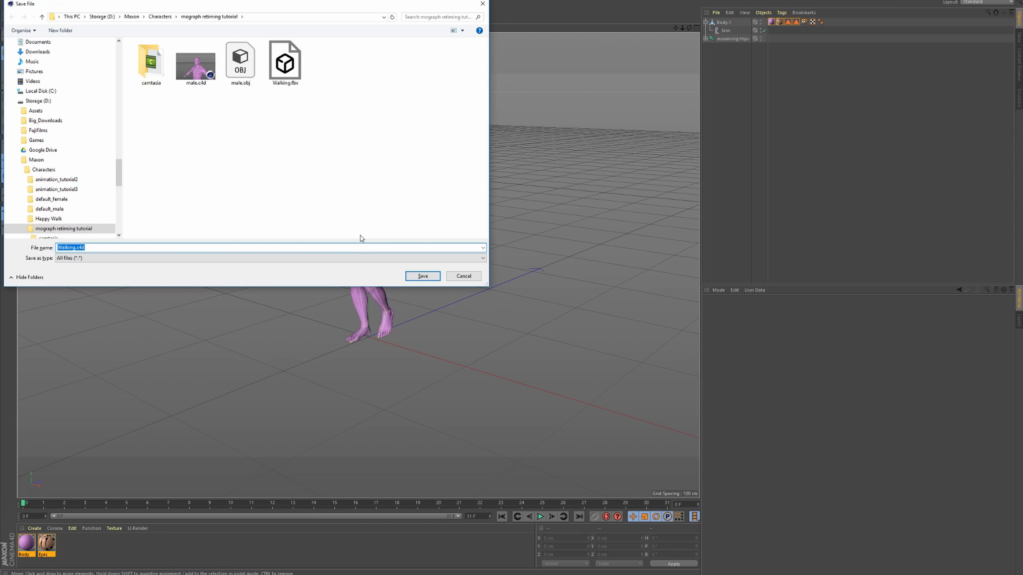
text(male_walking)
key(Return)
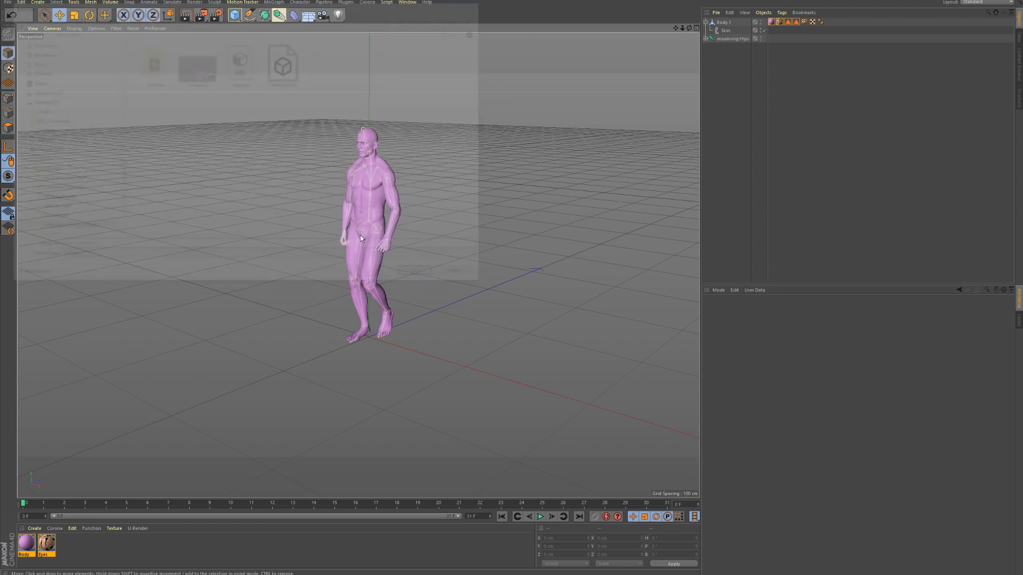
- Add a MoGraph Cloner and place Body.1 and the mixamorig:Hips joints inside it as children
click(705, 22)
scroll(378, 219, down, 2)
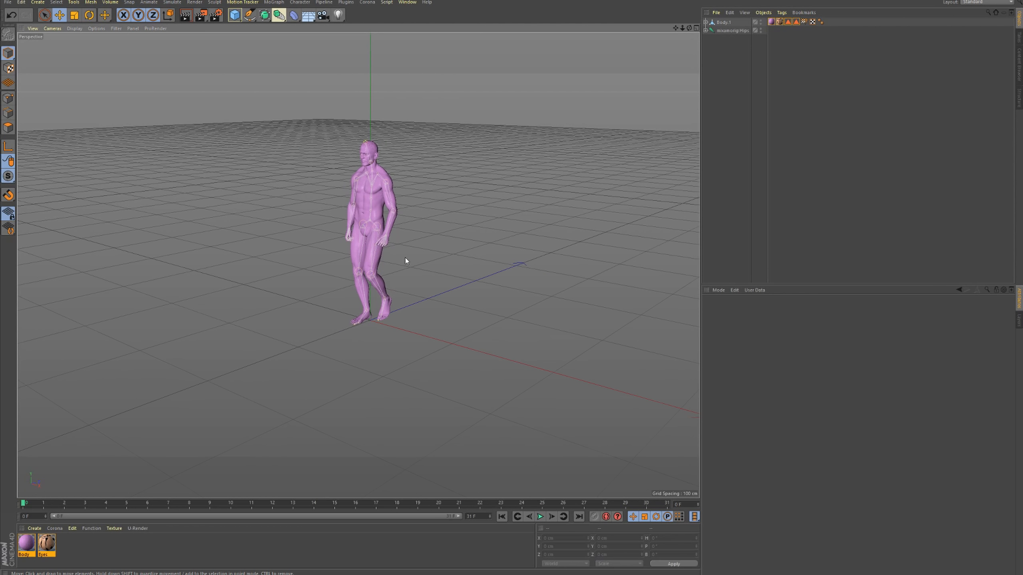
scroll(400, 251, up, 2)
click(273, 2)
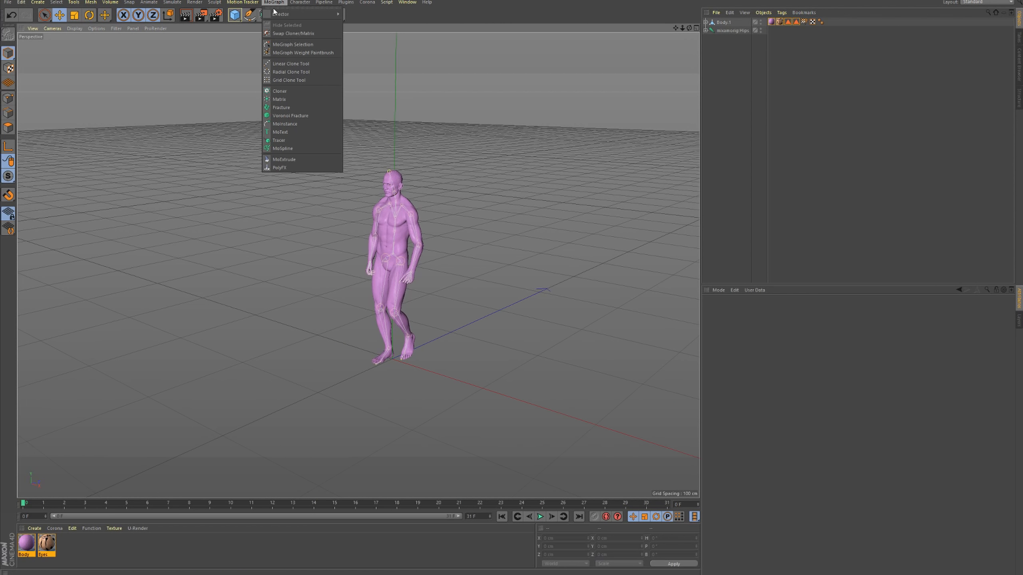
click(295, 90)
drag(720, 46, 723, 21)
click(758, 100)
click(723, 22)
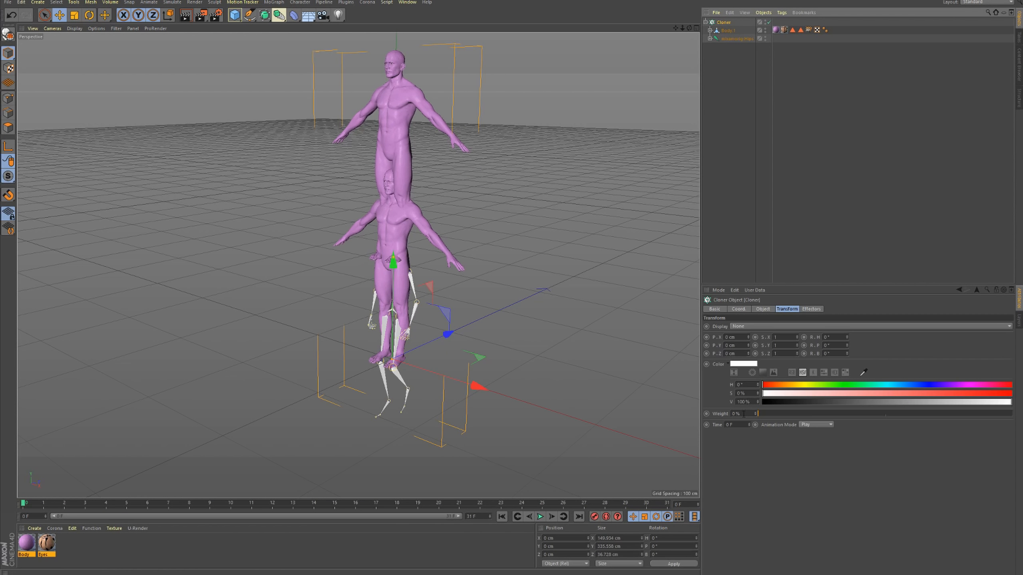
- Set the Cloner's count to 4 in its linear mode
click(762, 308)
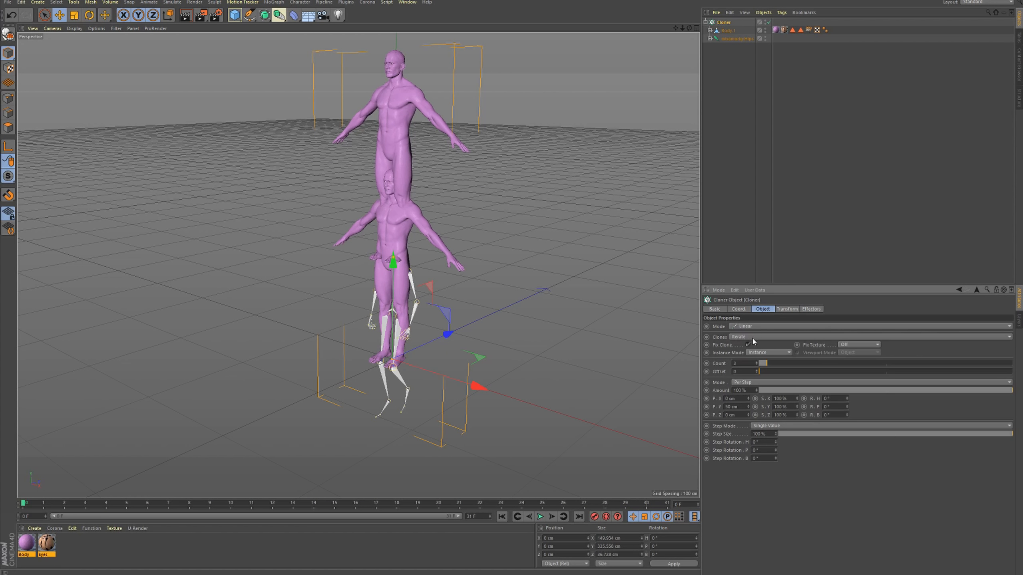
click(757, 362)
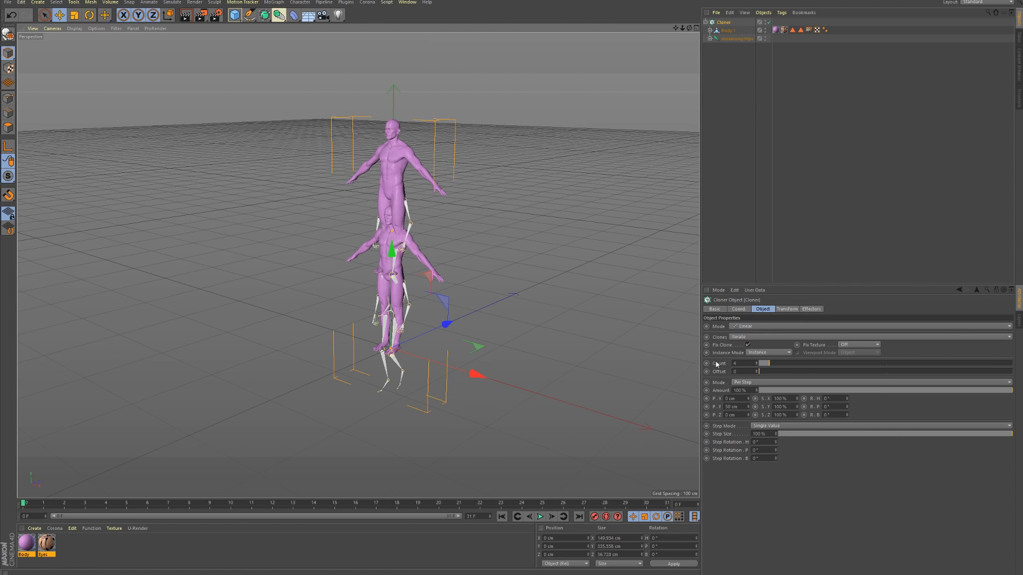
mouse_move(398, 244)
alt+mouse_down()
mouse_move(431, 242)
mouse_move(378, 249)
alt+mouse_up()
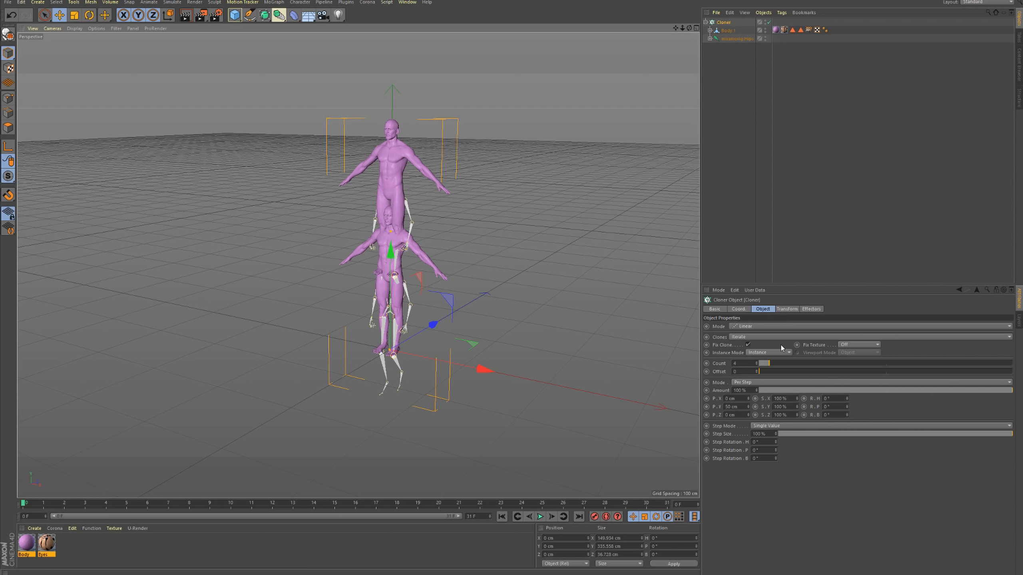
- Take Body.1 and mixamorig:Hips out of the Cloner and group them together under a null
mouse_move(727, 38)
mouse_down()
mouse_move(732, 29)
mouse_move(735, 59)
mouse_up()
click(723, 33)
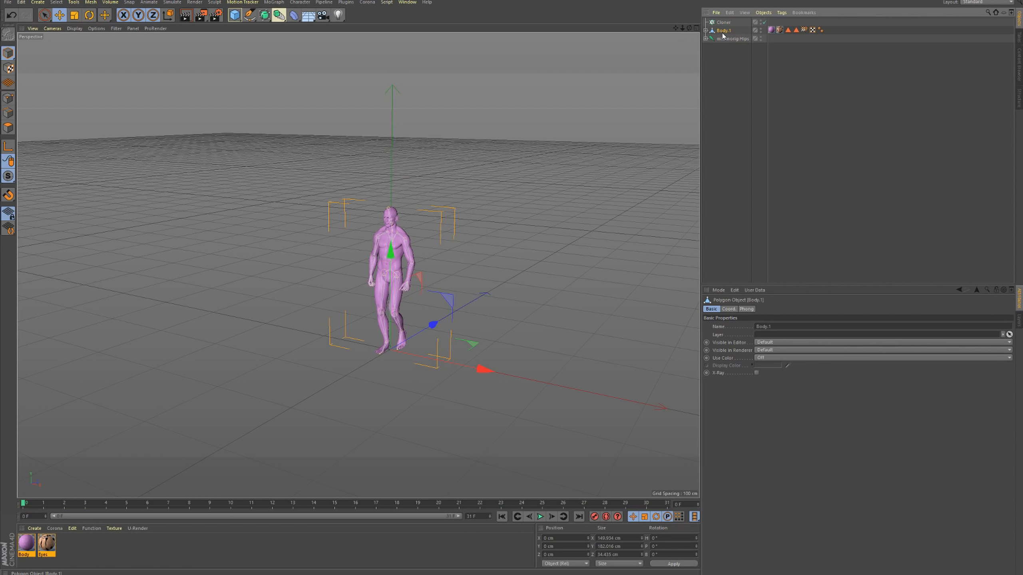
key(alt+g)
drag(723, 36, 720, 31)
click(706, 30)
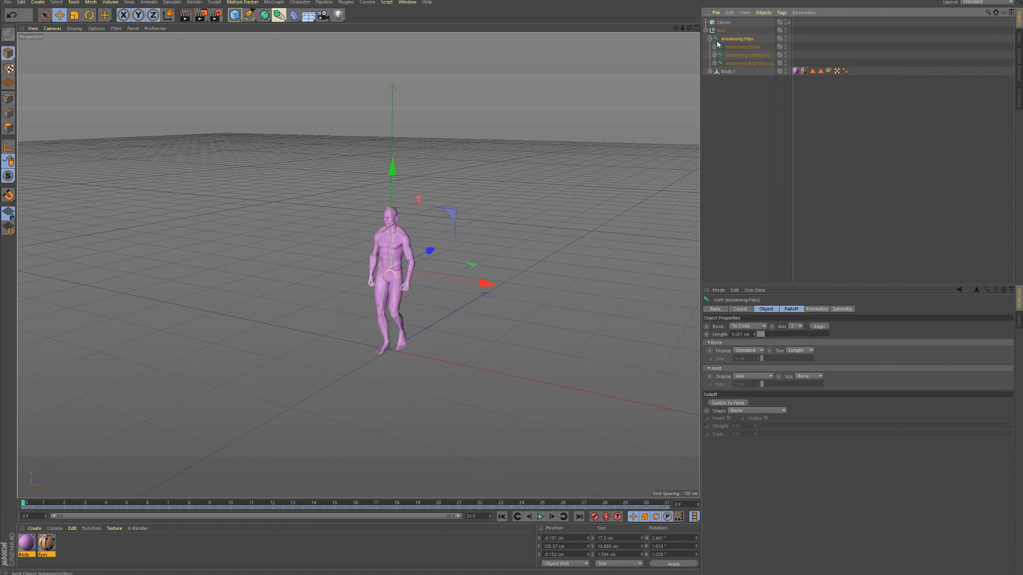
click(722, 38)
- Rename the null holding the body and joints to "Male Walk"
click(722, 31)
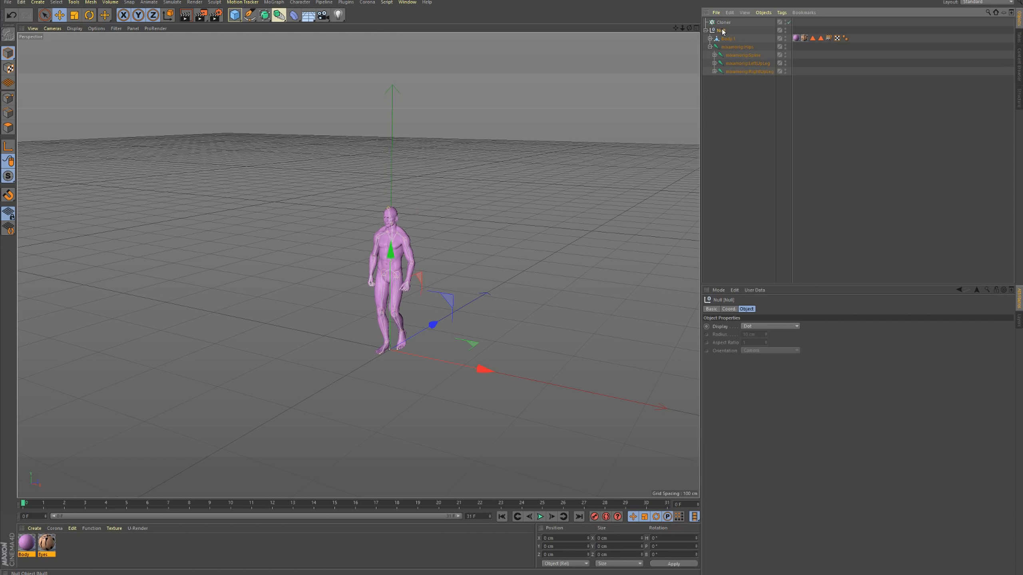
double_click(728, 31)
text(Male)
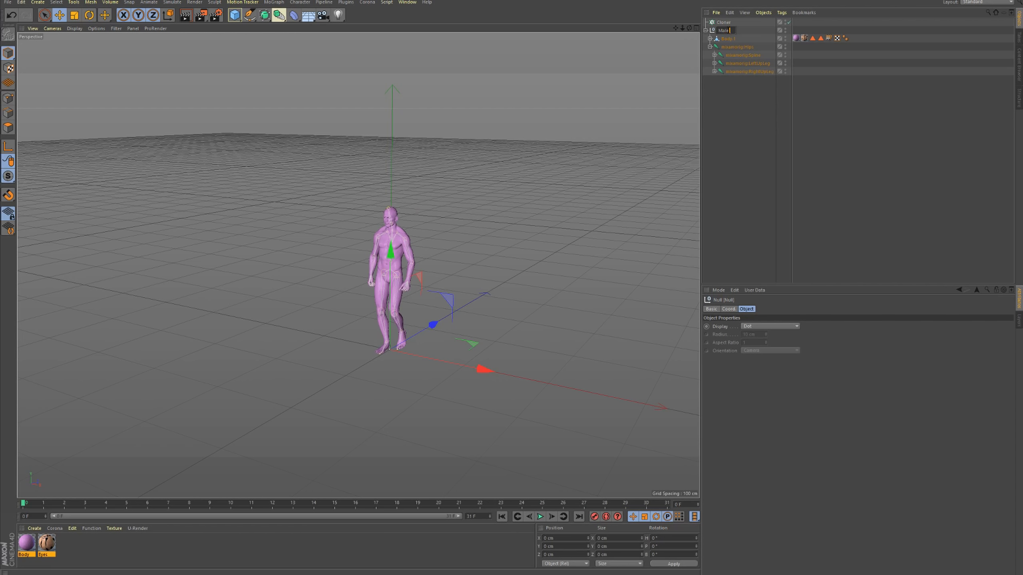
text( Walk)
key(Return)
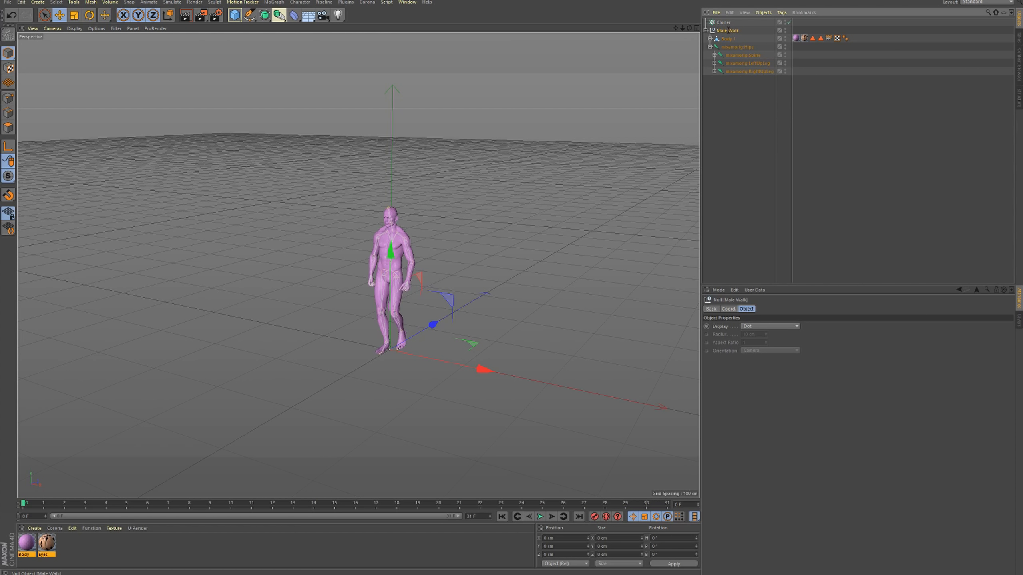
- Nest the Male Walk null inside the Cloner and space the clones 90 cm apart in X and 0 cm in Y
click(706, 31)
drag(727, 30, 724, 22)
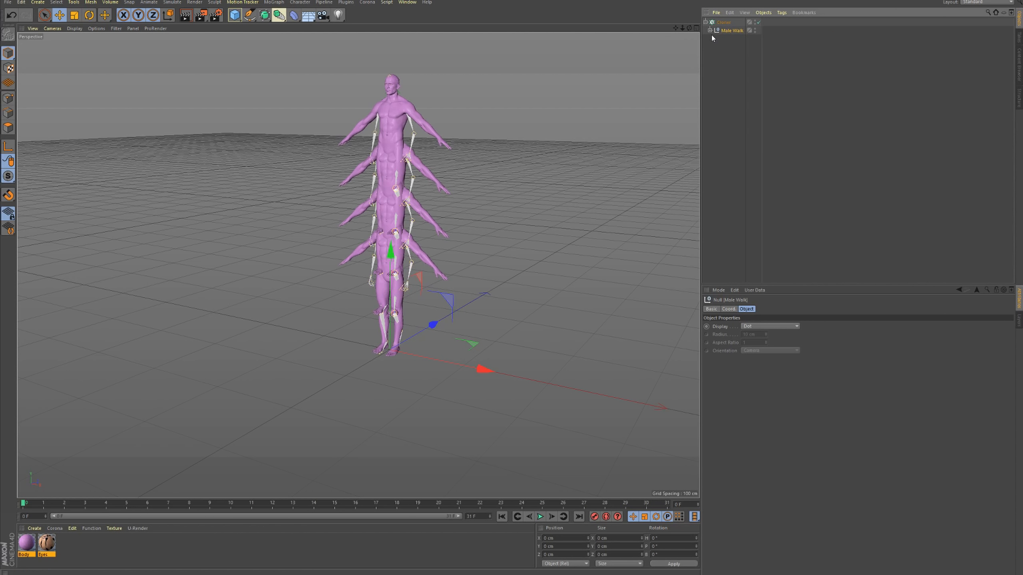
click(723, 22)
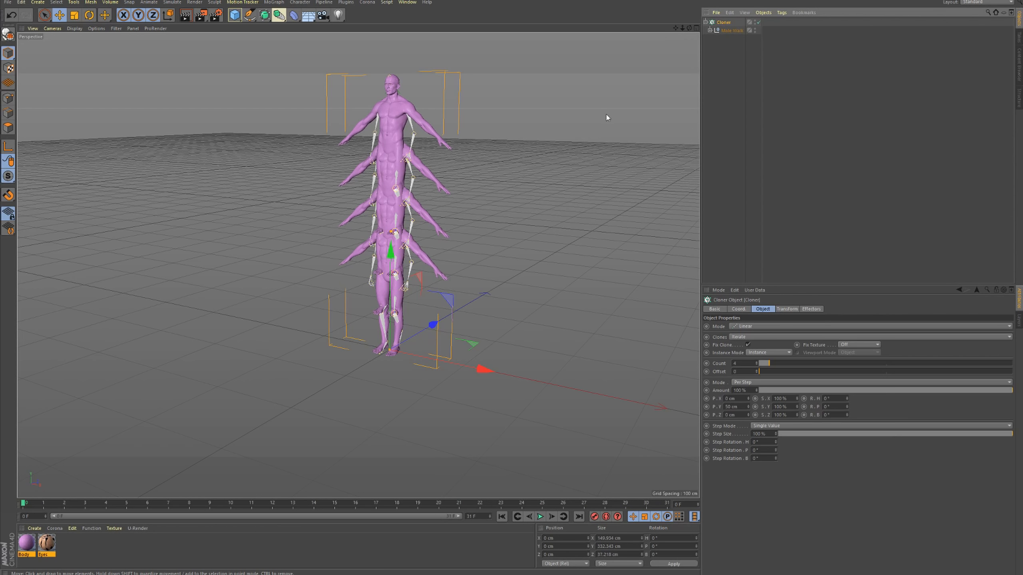
double_click(741, 399)
text(50)
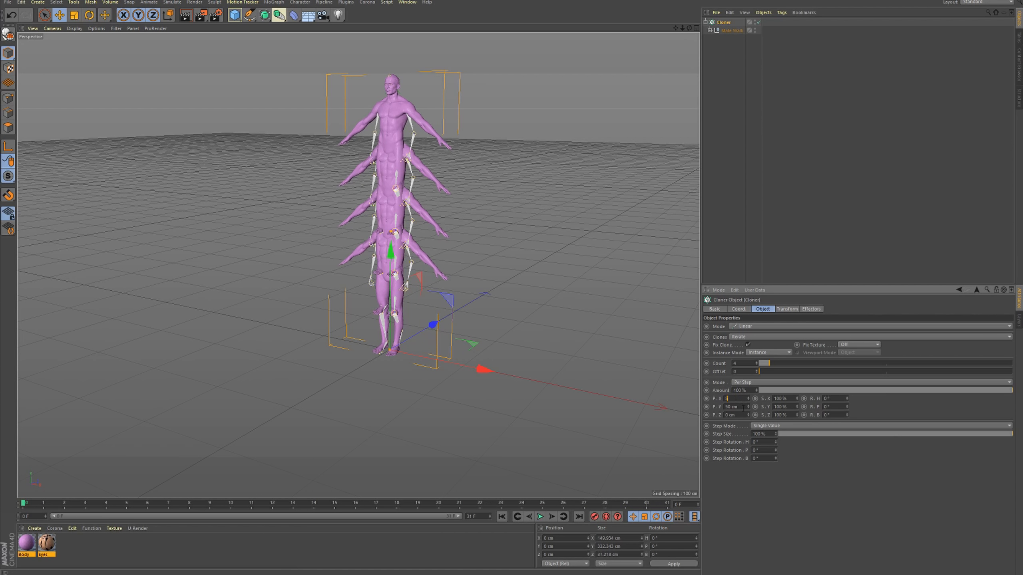
key(Tab)
text(0)
key(Return)
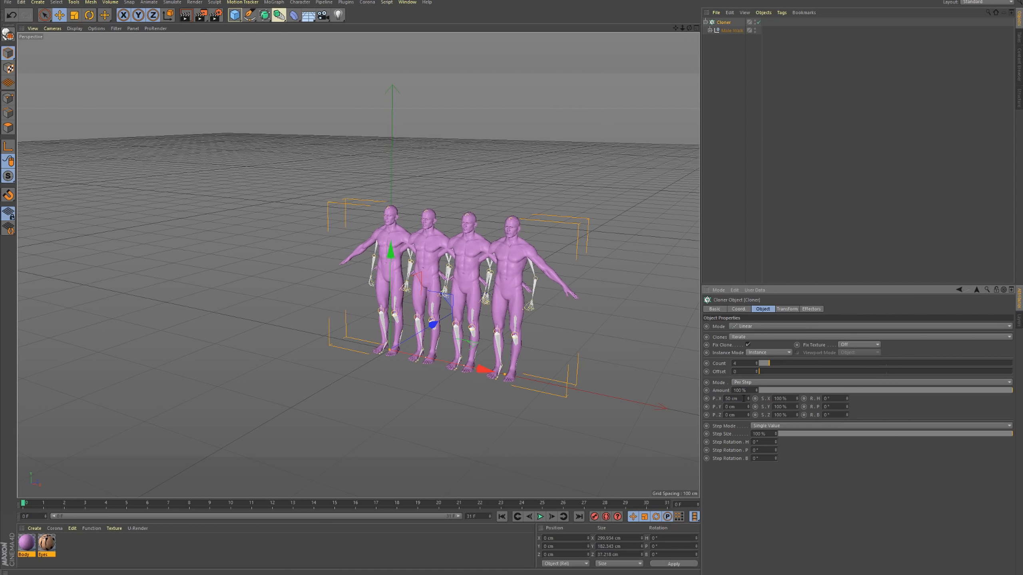
drag(750, 398, 750, 383)
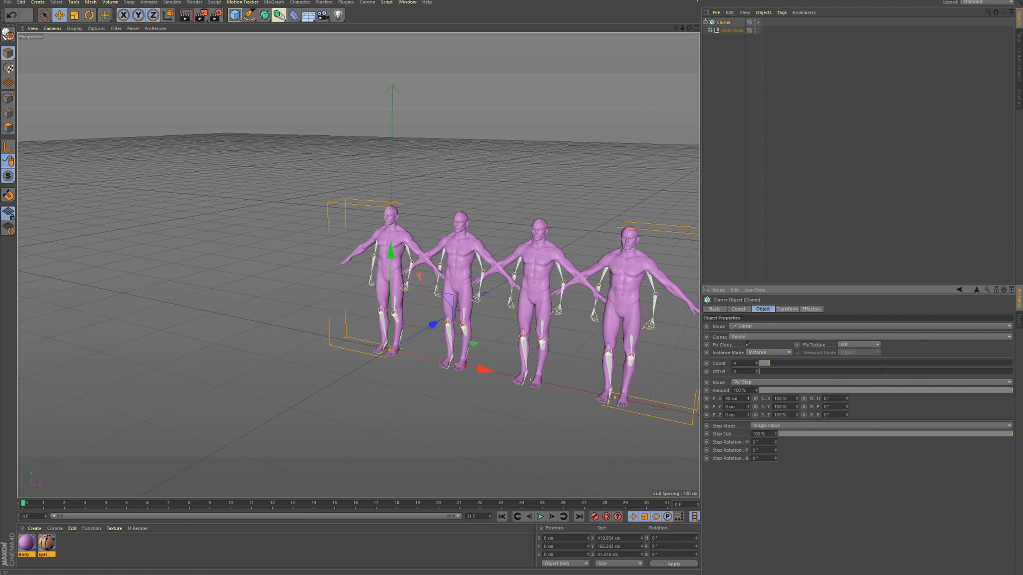
- Hide the mixamorig:Hips joint hierarchy in the viewport and deselect everything
click(710, 30)
click(715, 47)
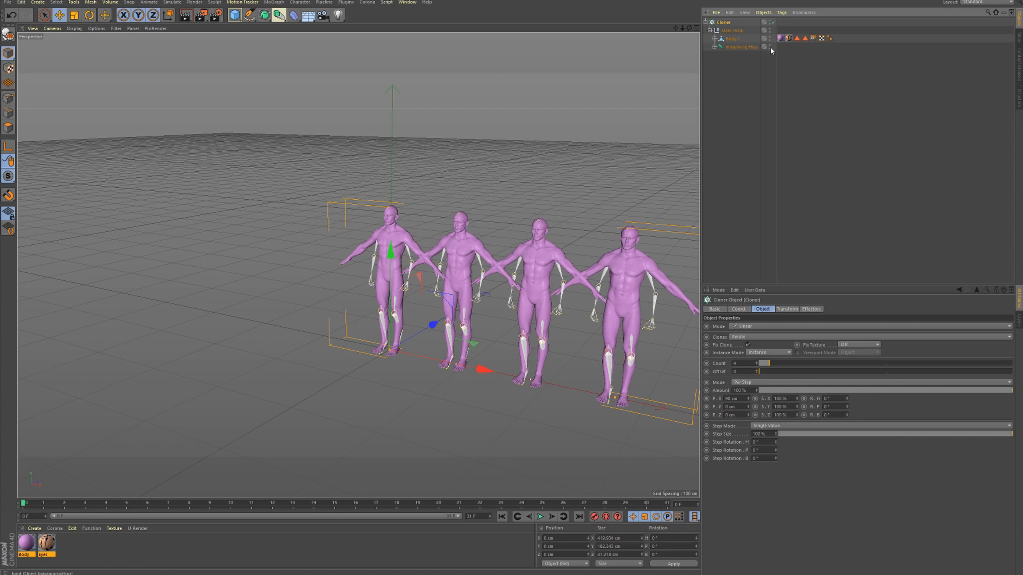
click(770, 46)
scroll(631, 392, up, 5)
click(608, 453)
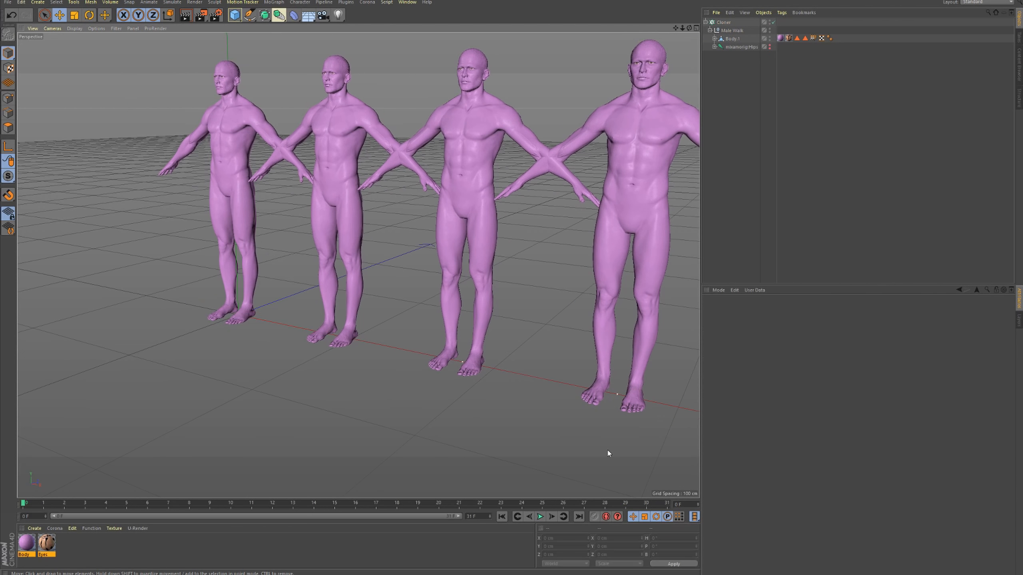
- Set the Male Walk null's display to None
click(735, 30)
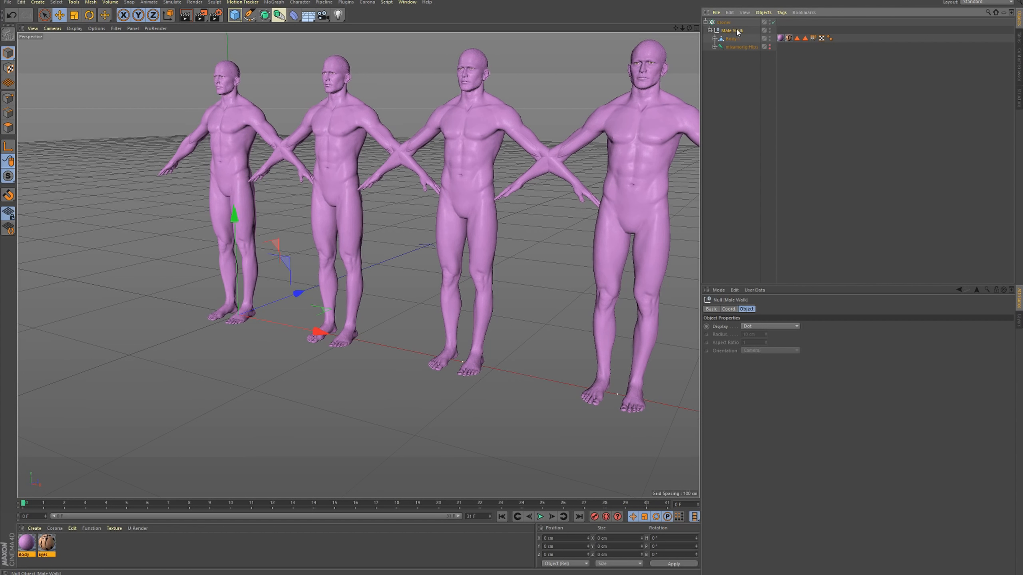
click(757, 327)
click(760, 335)
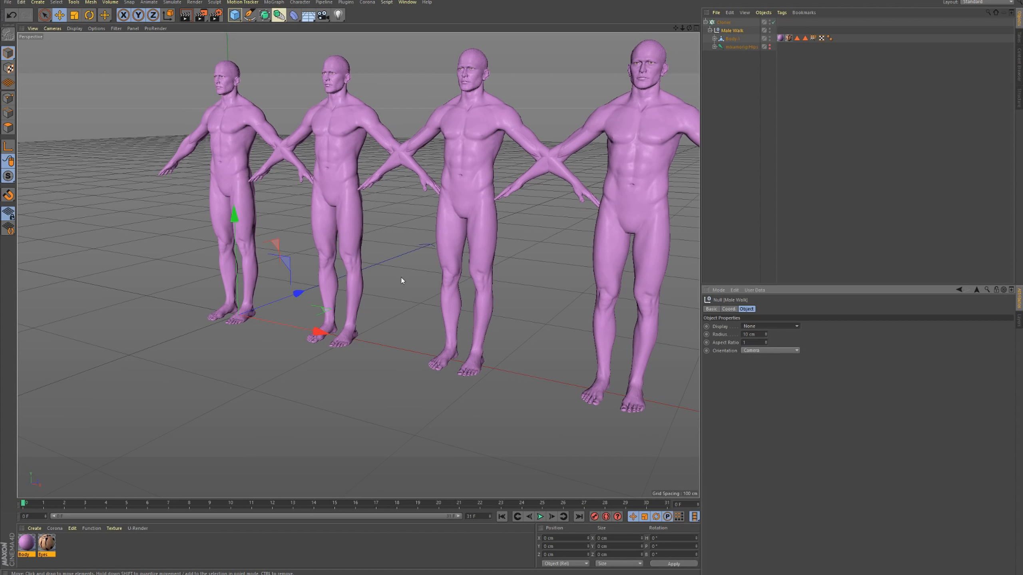
scroll(402, 281, down, 4)
scroll(431, 319, down, 4)
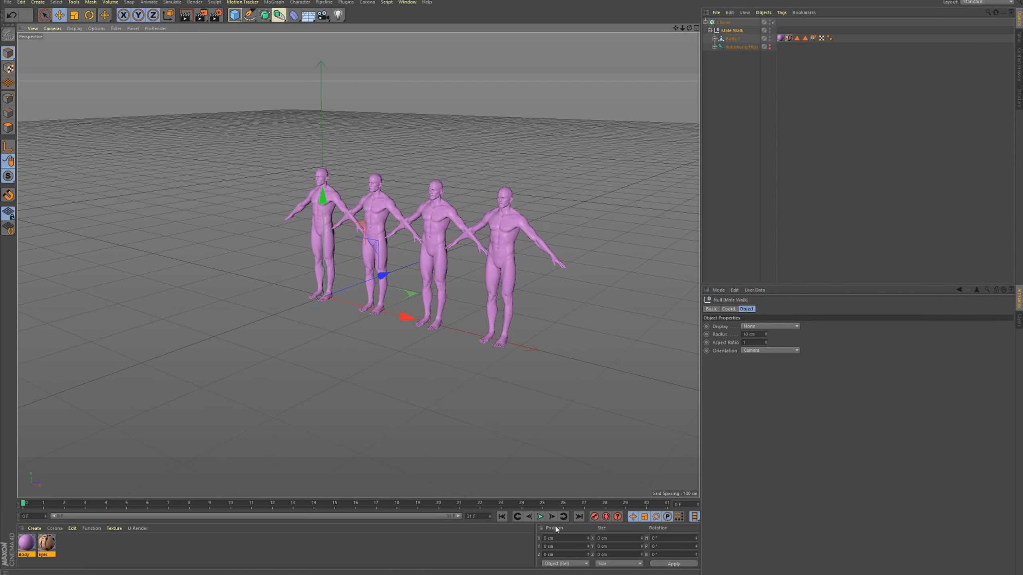
- Play the cloned animation briefly and return to the first frame
click(540, 517)
click(540, 517)
click(503, 518)
- Set the inclusion mode of the Skin deformer under Body.1 to Exclude
click(715, 38)
click(728, 47)
click(769, 309)
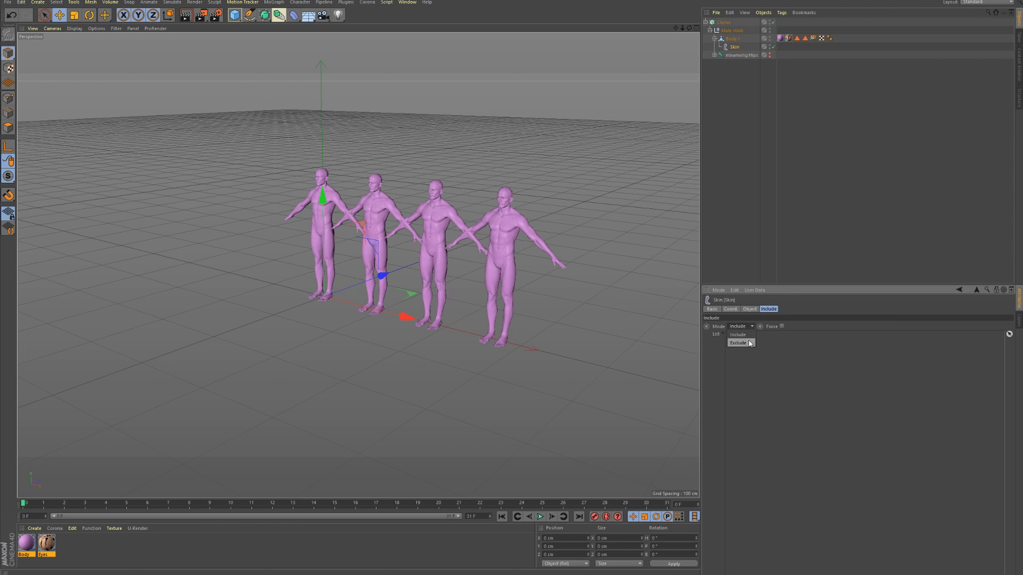
click(748, 343)
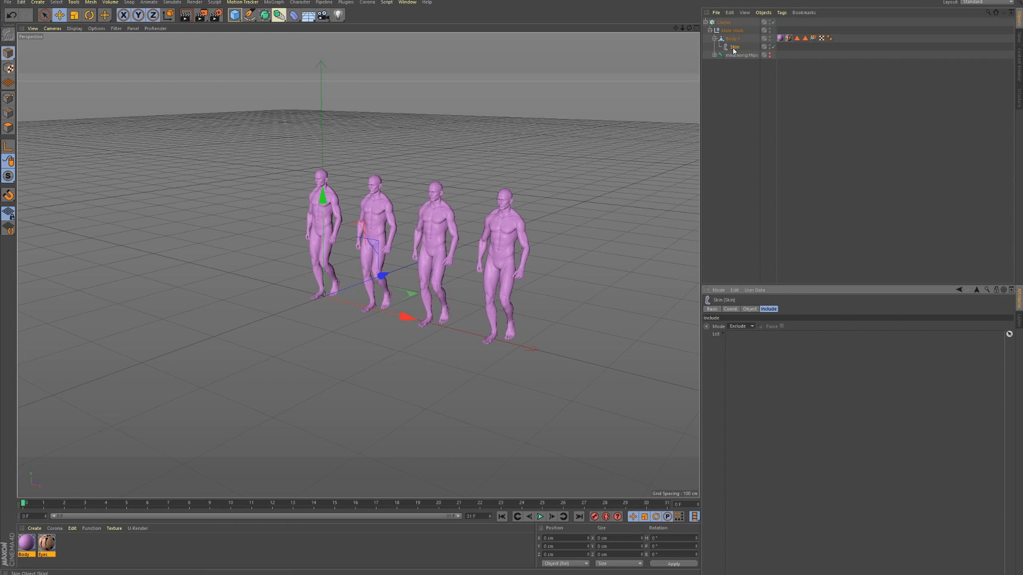
- Play the walk to check that all clones follow the joints, and rewind to frame 0
alt+drag(540, 274, 520, 283)
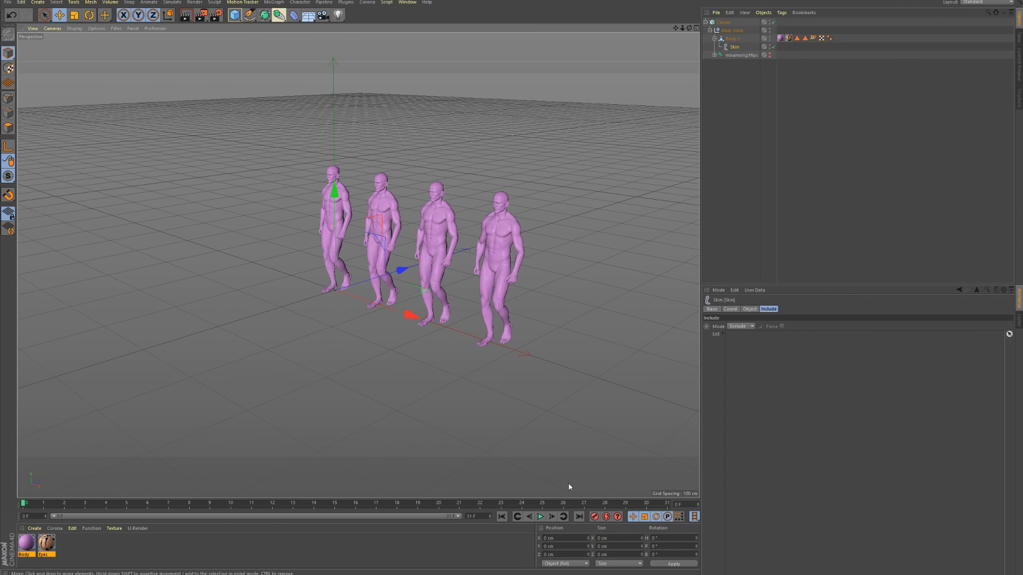
click(540, 518)
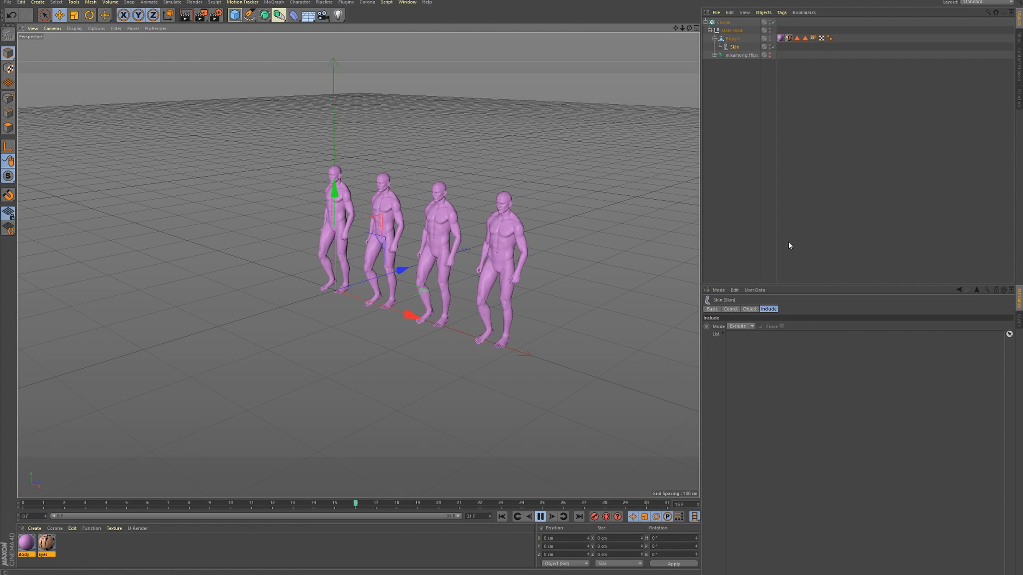
click(716, 39)
click(502, 517)
alt+drag(430, 290, 431, 274)
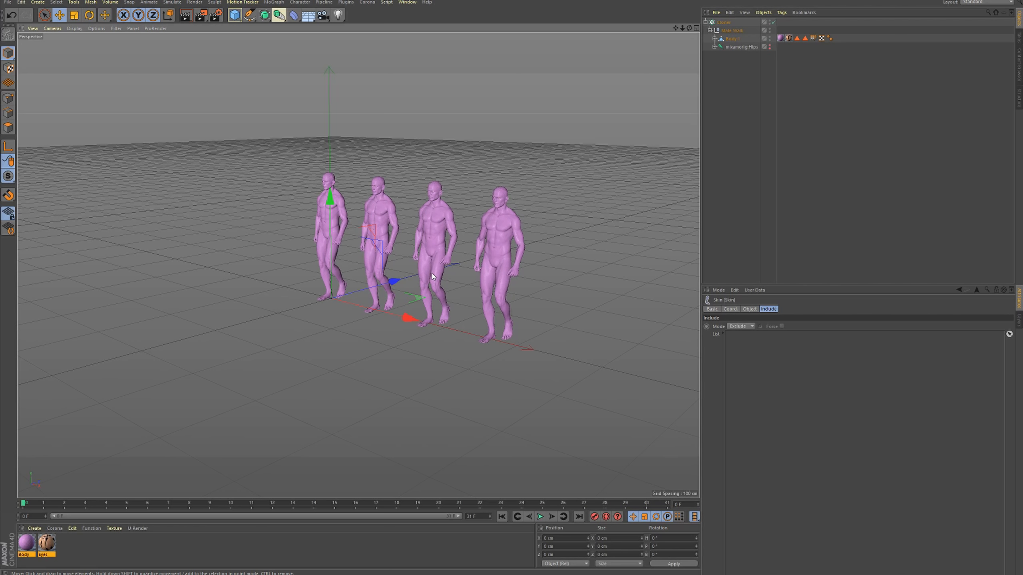
- Add a MoGraph Random effector to the Cloner
click(710, 31)
click(724, 23)
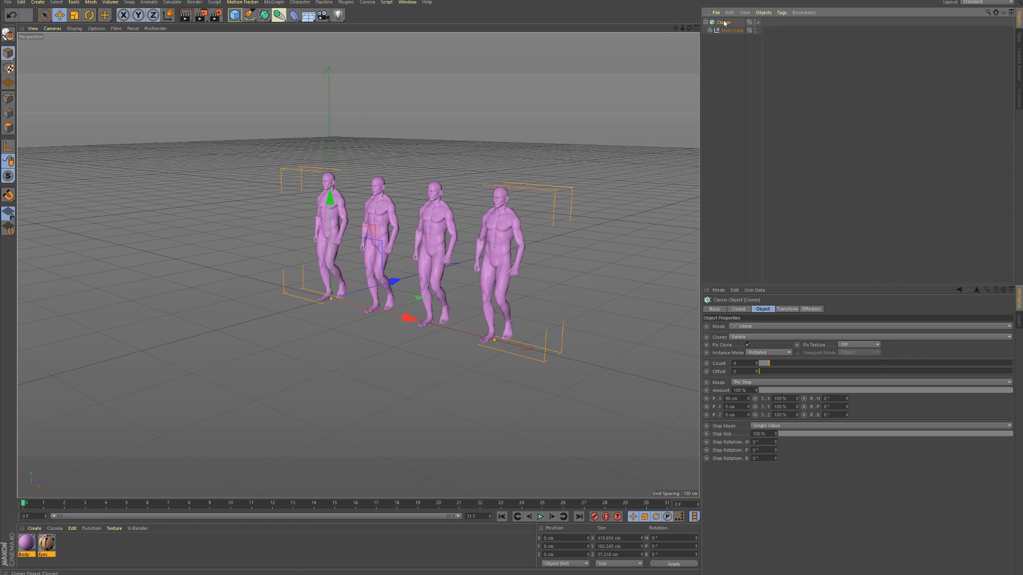
click(273, 4)
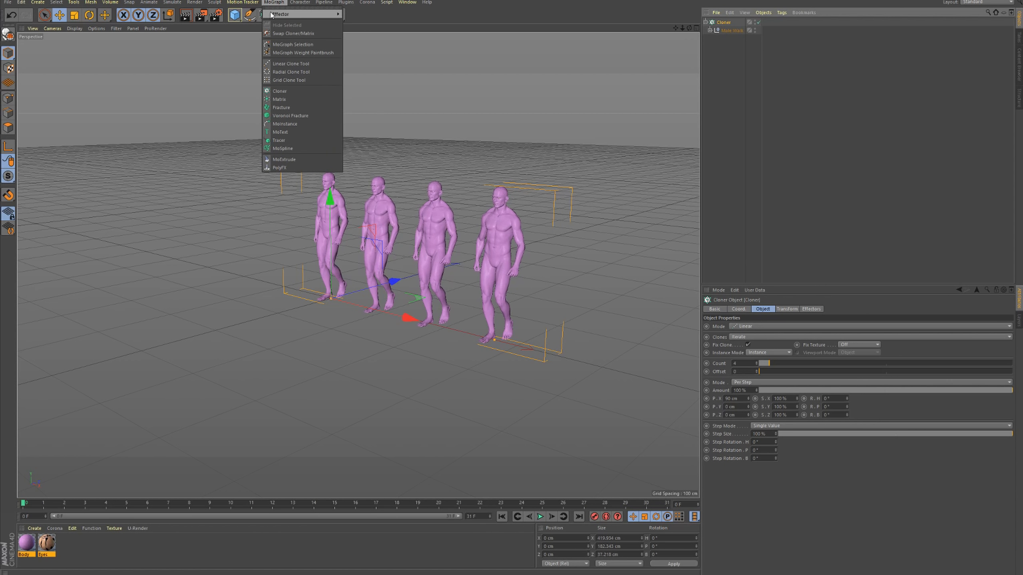
mouse_move(306, 14)
click(362, 81)
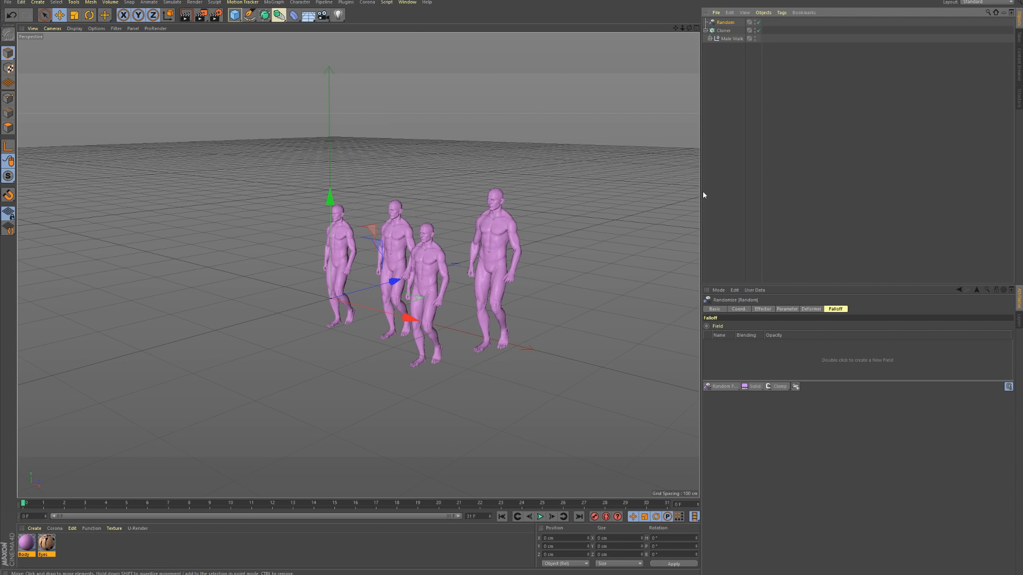
- Turn off the Random effector's position influence and set its Time Offset to 30 F
click(785, 309)
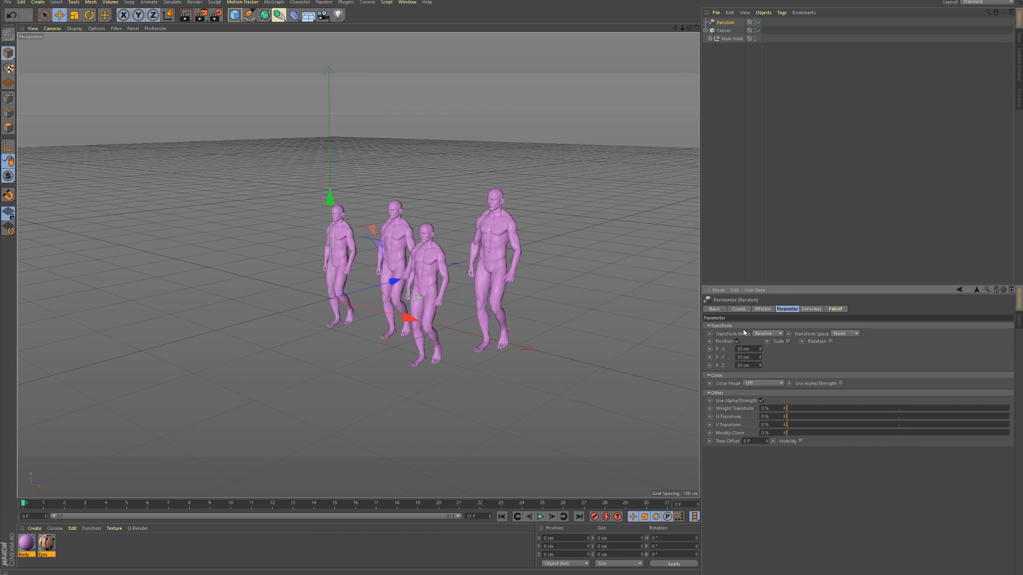
click(737, 341)
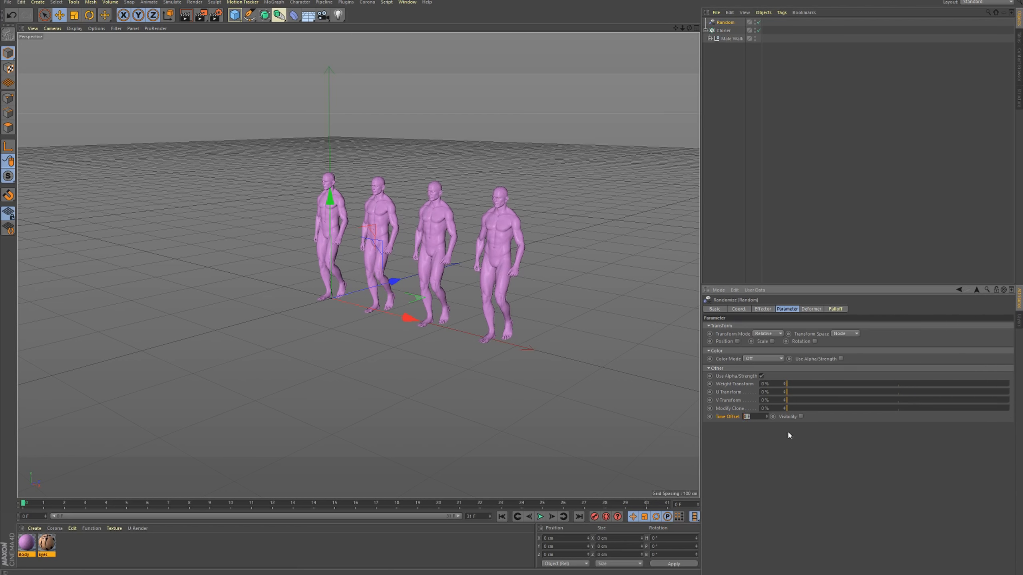
text(30)
key(Return)
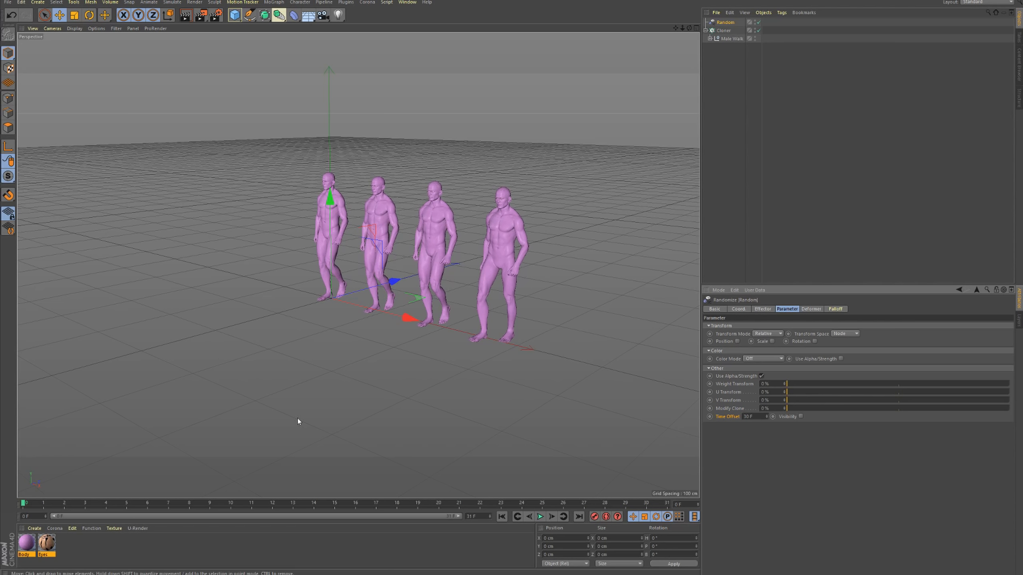
- Scrub through the timeline to examine how the time offset affects each clone's walk
drag(25, 504, 224, 520)
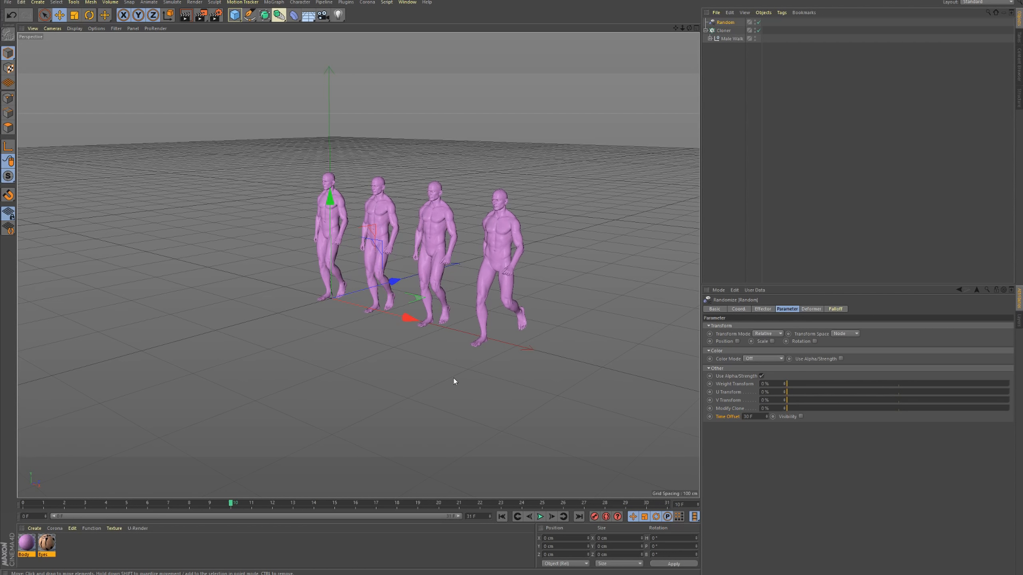
key(shift+f)
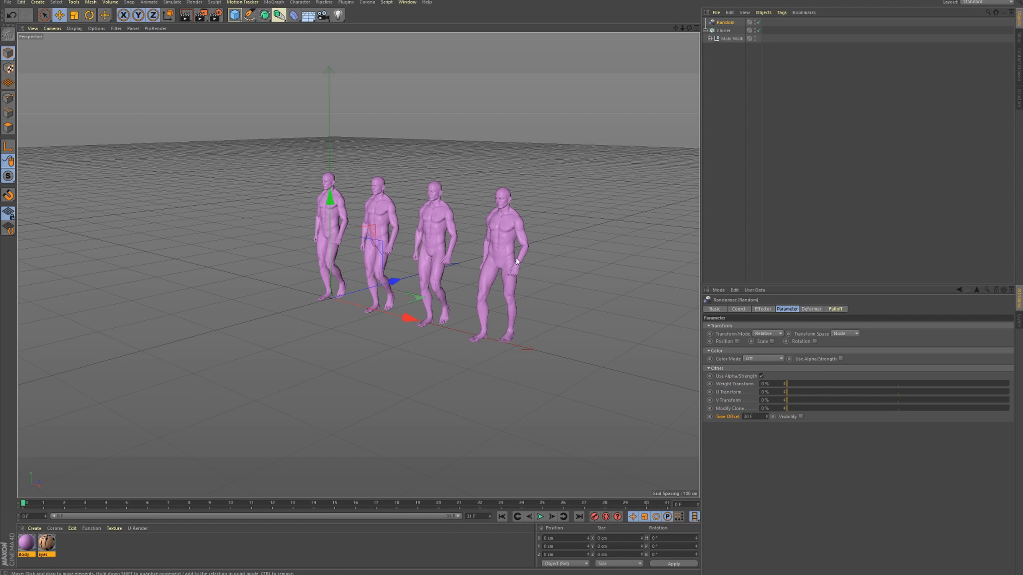
mouse_move(25, 505)
mouse_down()
mouse_move(281, 529)
mouse_move(423, 529)
mouse_move(397, 529)
mouse_move(457, 507)
mouse_move(603, 517)
mouse_move(479, 509)
mouse_up()
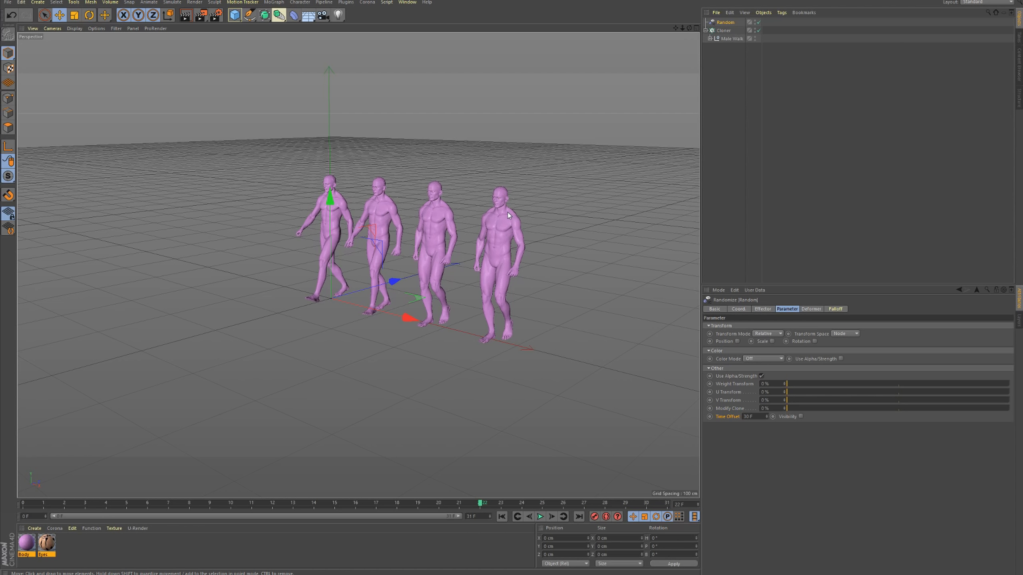
- Review the Random effector's Time Offset and its minimum and maximum range, and return to frame 0
click(759, 418)
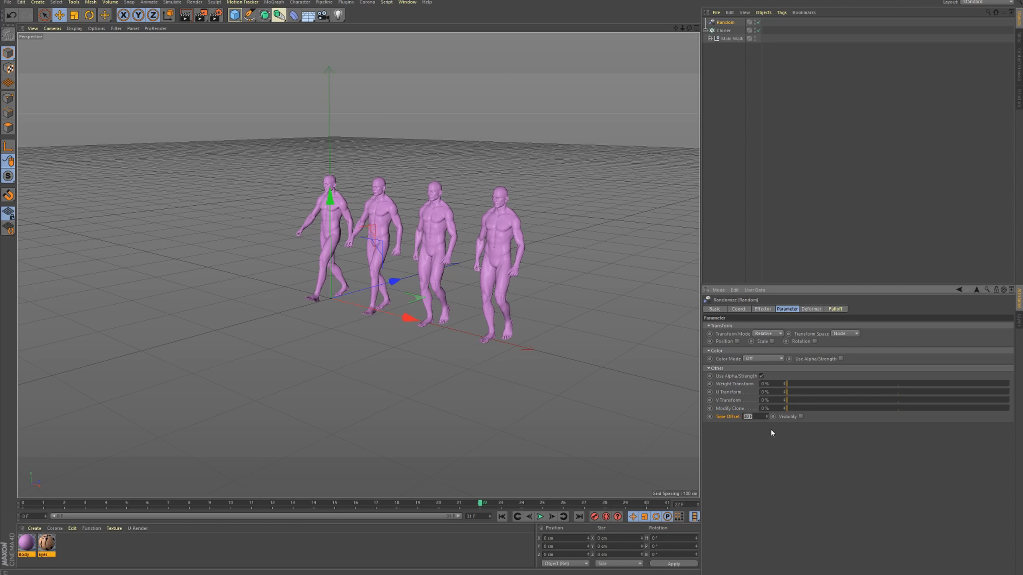
click(752, 417)
click(767, 311)
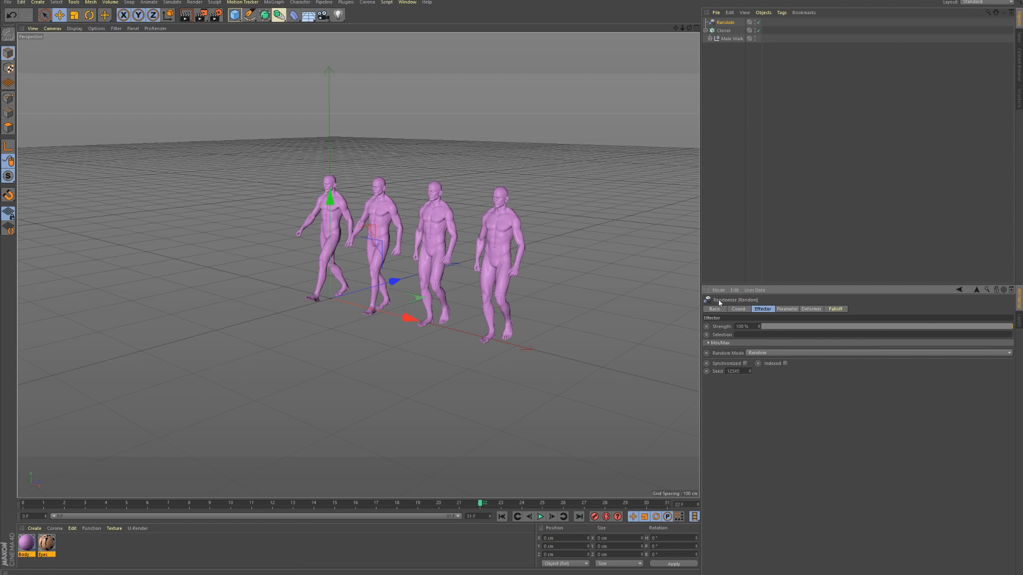
click(720, 343)
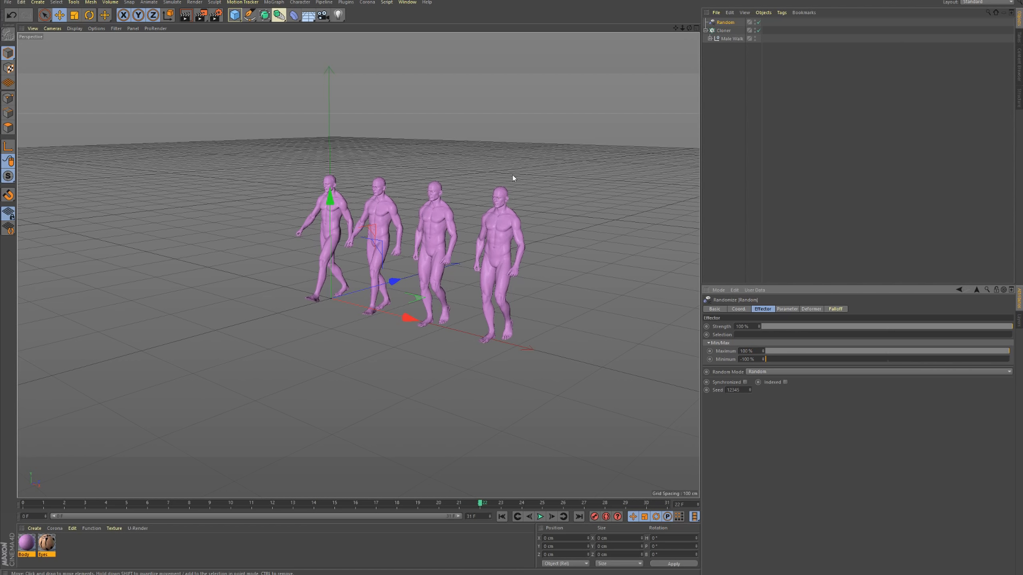
click(787, 309)
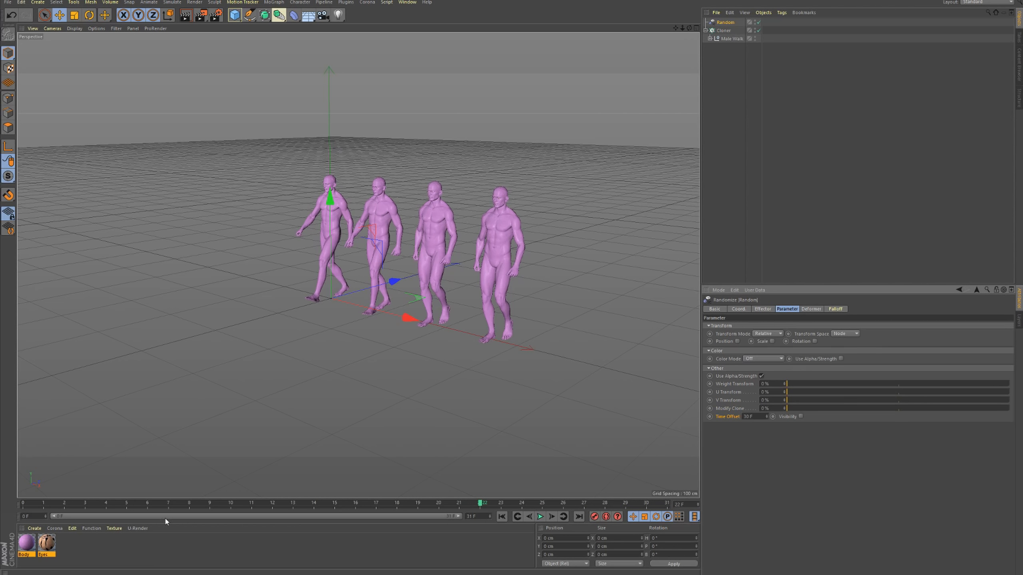
mouse_move(22, 505)
mouse_down()
mouse_move(627, 501)
mouse_move(436, 513)
mouse_move(22, 504)
mouse_up()
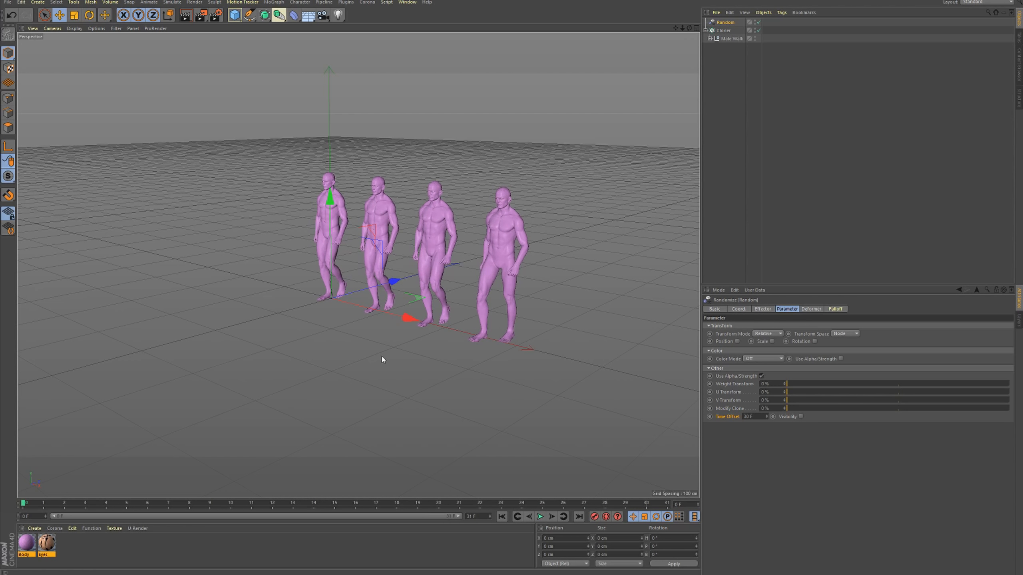
- Set the Cloner's transform Animation Mode to Loop
click(716, 31)
click(705, 31)
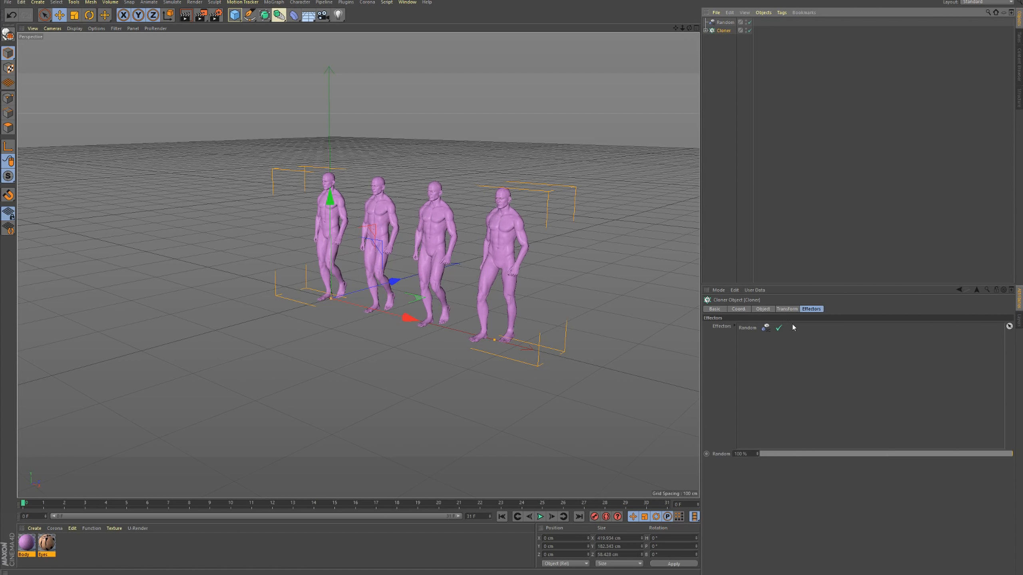
click(767, 309)
click(782, 310)
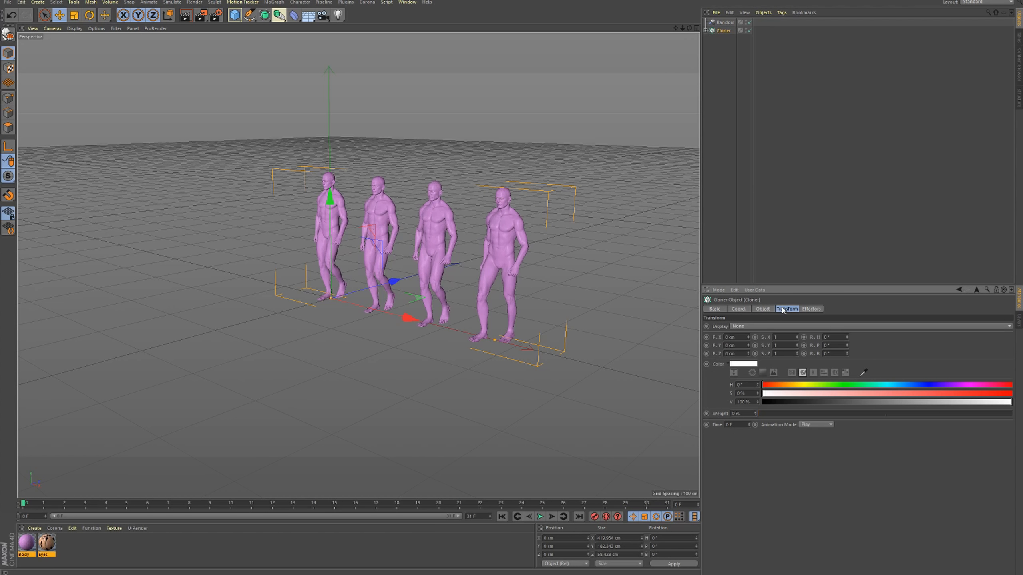
click(729, 365)
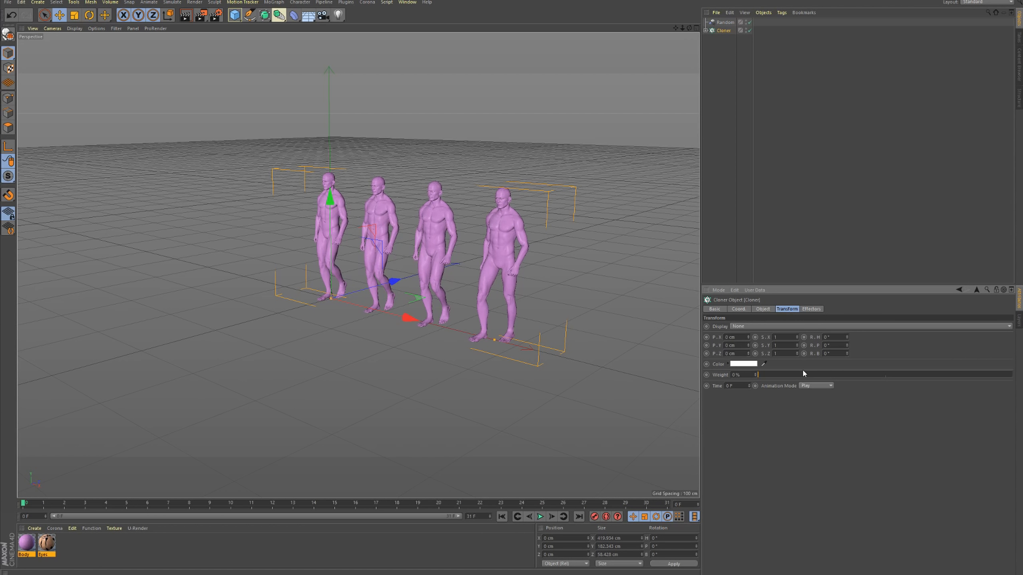
click(813, 386)
click(818, 402)
- Play the looping clone animation to check the offset walks, and rewind to the start
click(540, 517)
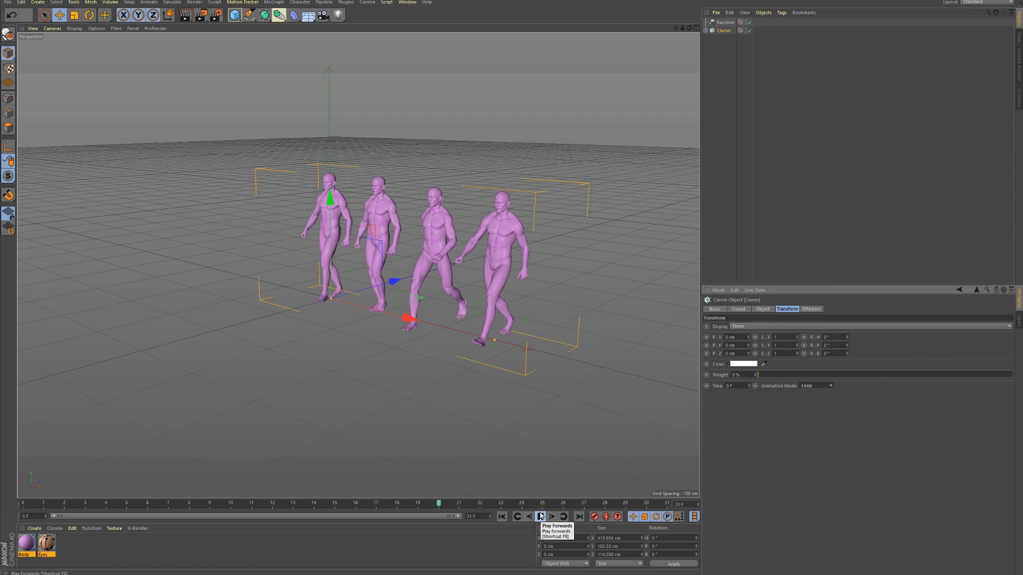
click(541, 517)
click(501, 517)
- Clear the selection and show the clones in the right view with Gouraud shading
click(755, 64)
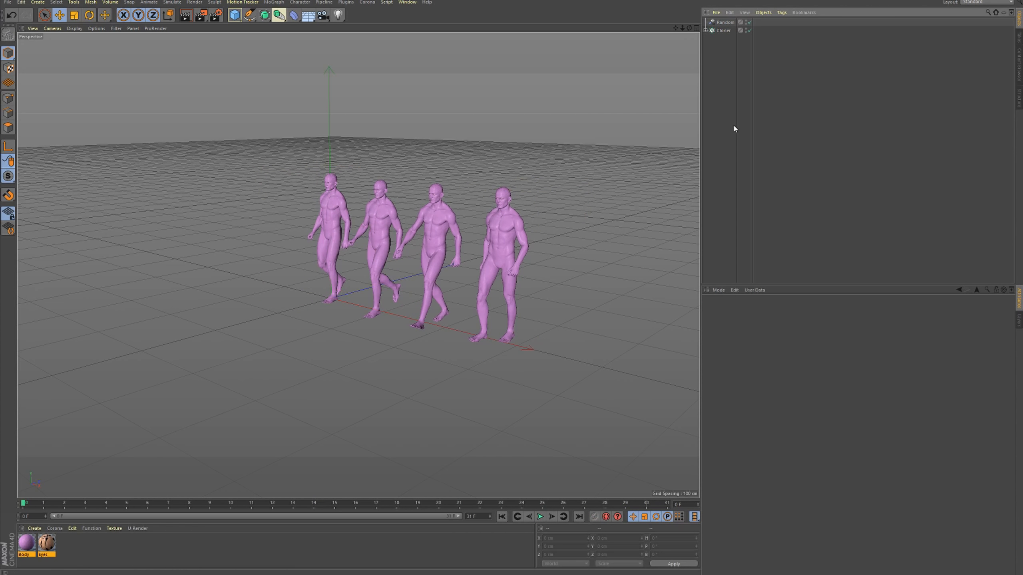
key(F3)
scroll(385, 240, down, 3)
key(n)
key(a)
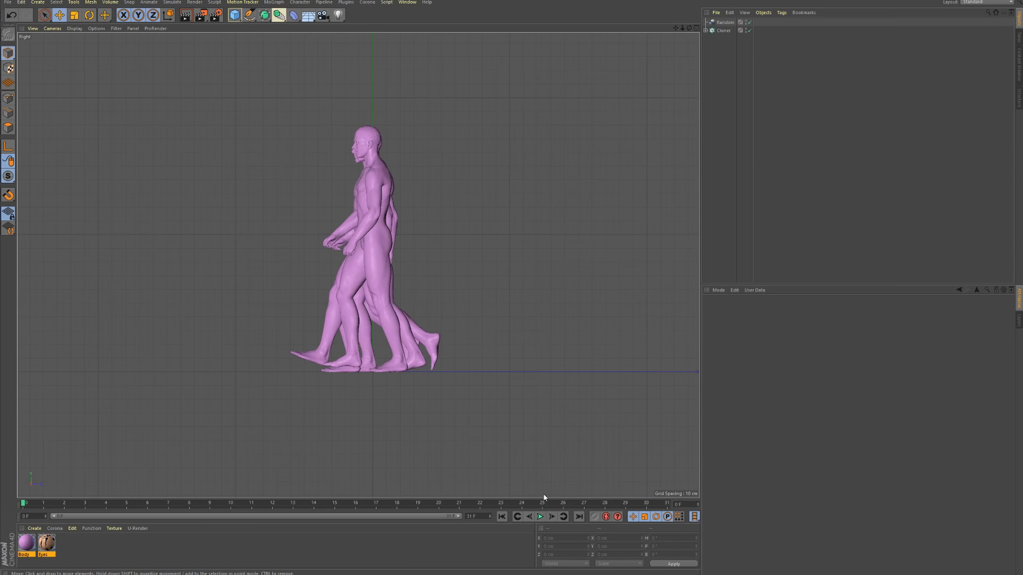
- Play the looping walk in the right view to check the clones' offsets, and return to frame 0
click(540, 517)
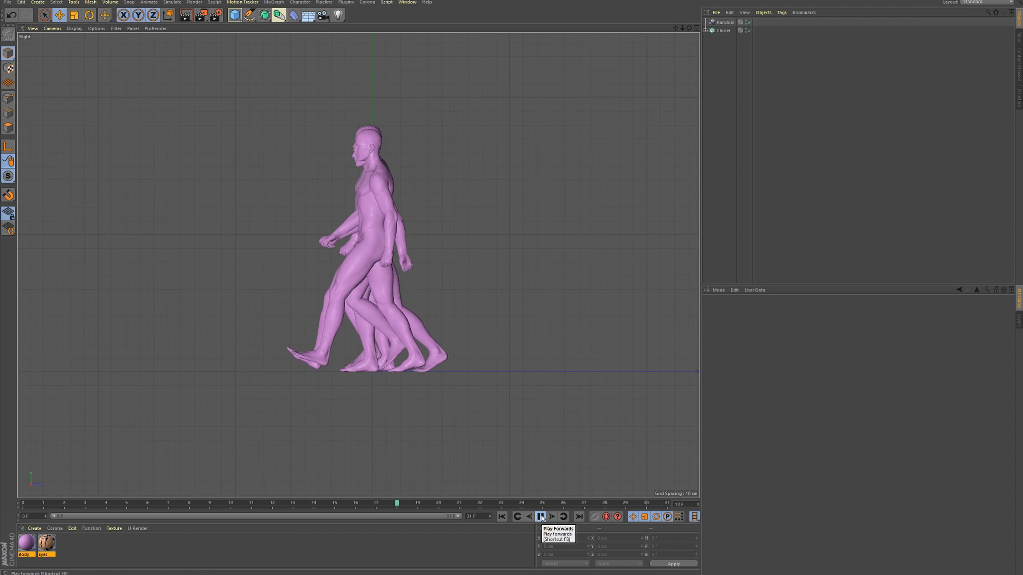
click(541, 517)
click(502, 517)
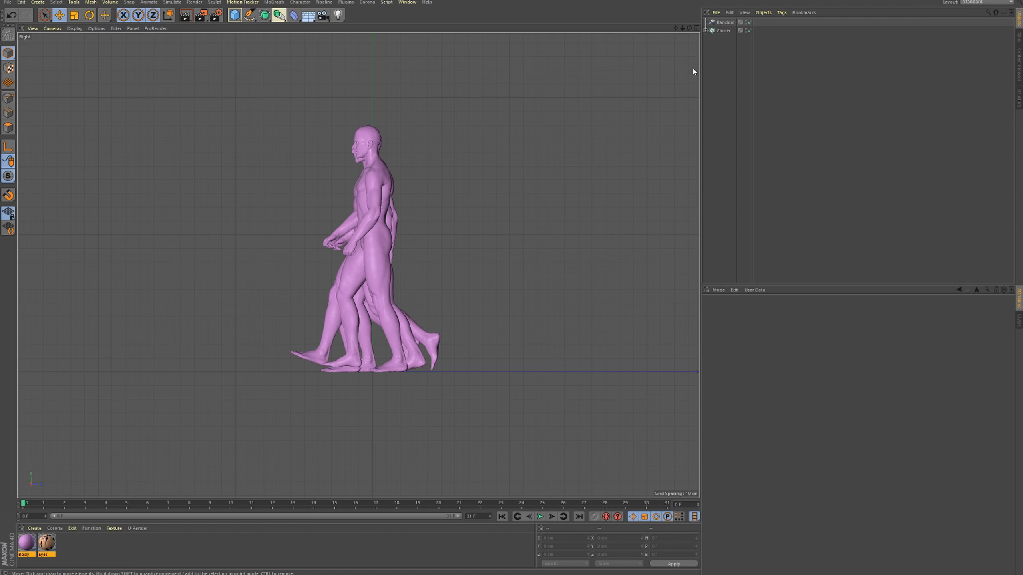
- Set the Random effector's strength to 0%, play the synchronized walk, and restore the strength to 100%
click(720, 22)
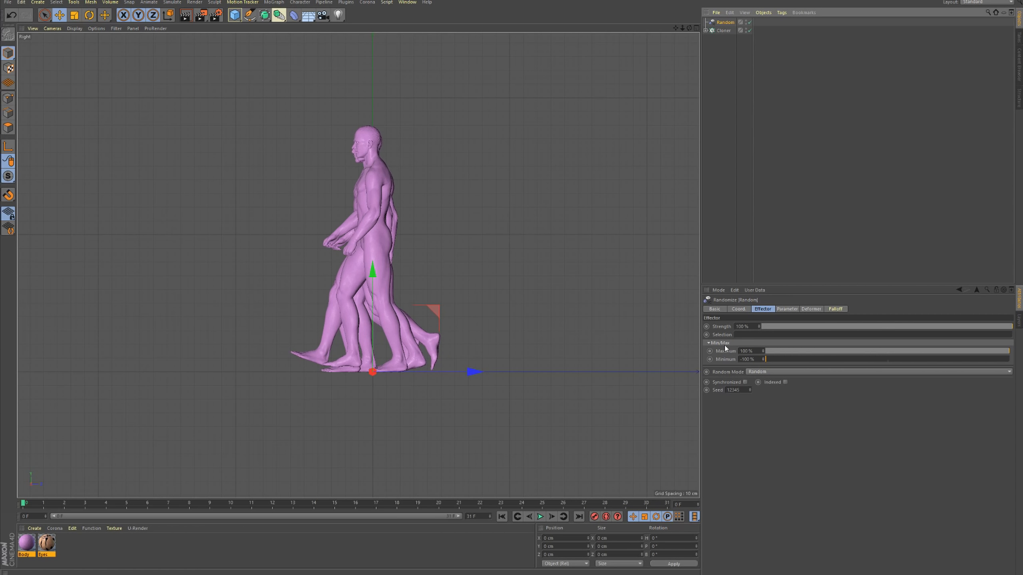
click(720, 343)
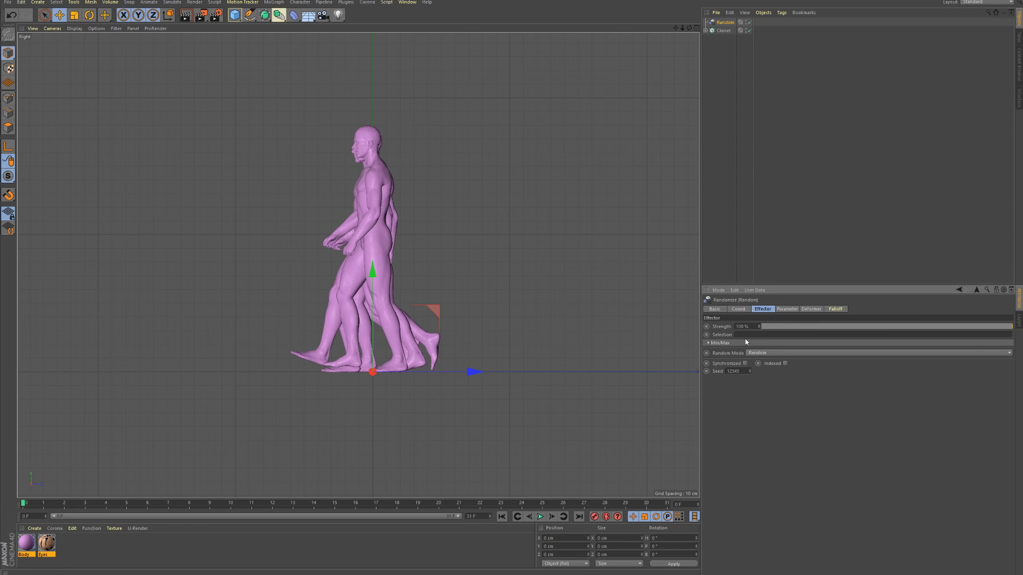
drag(1011, 329, 792, 329)
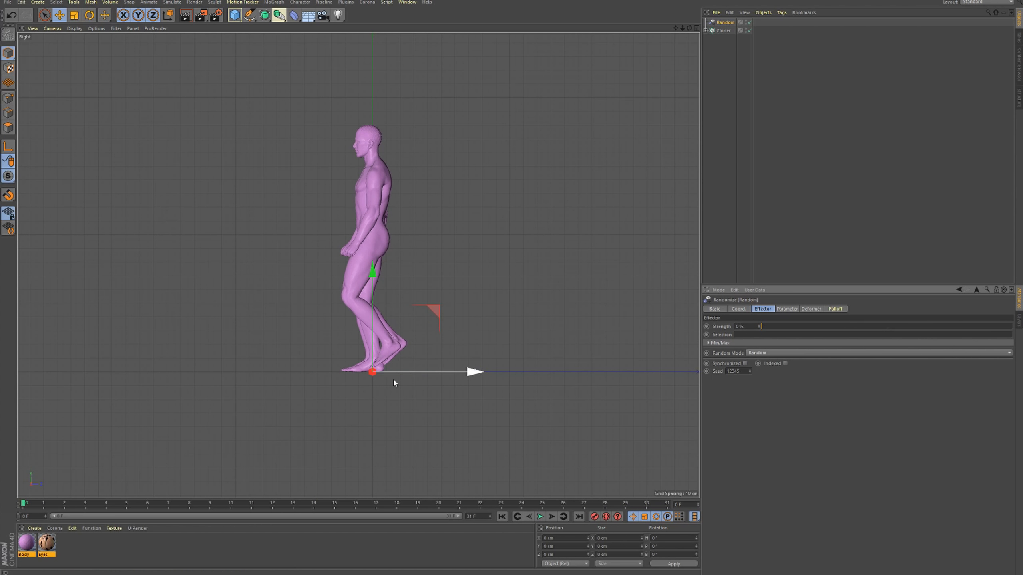
click(540, 517)
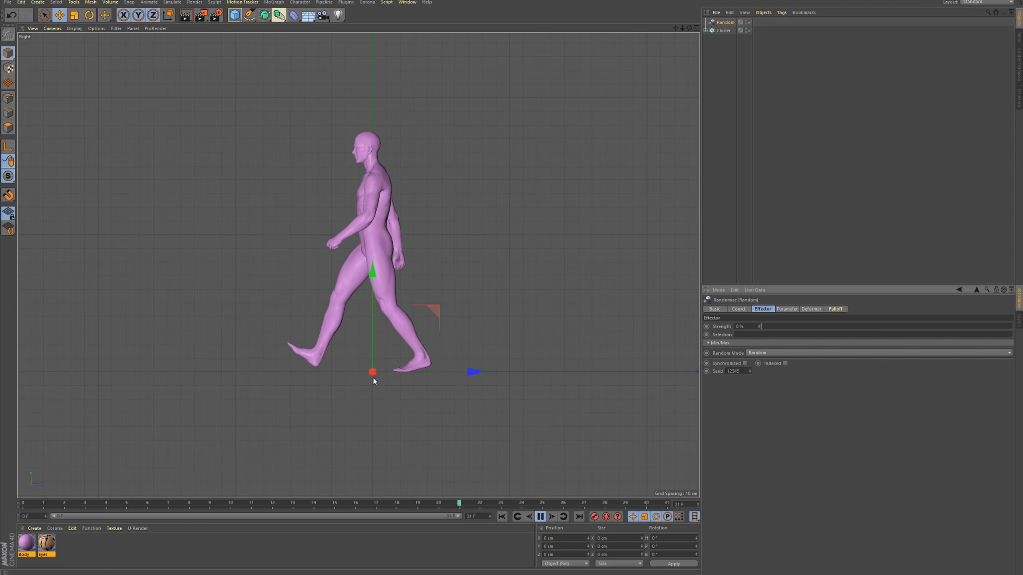
click(541, 517)
drag(766, 325, 1010, 327)
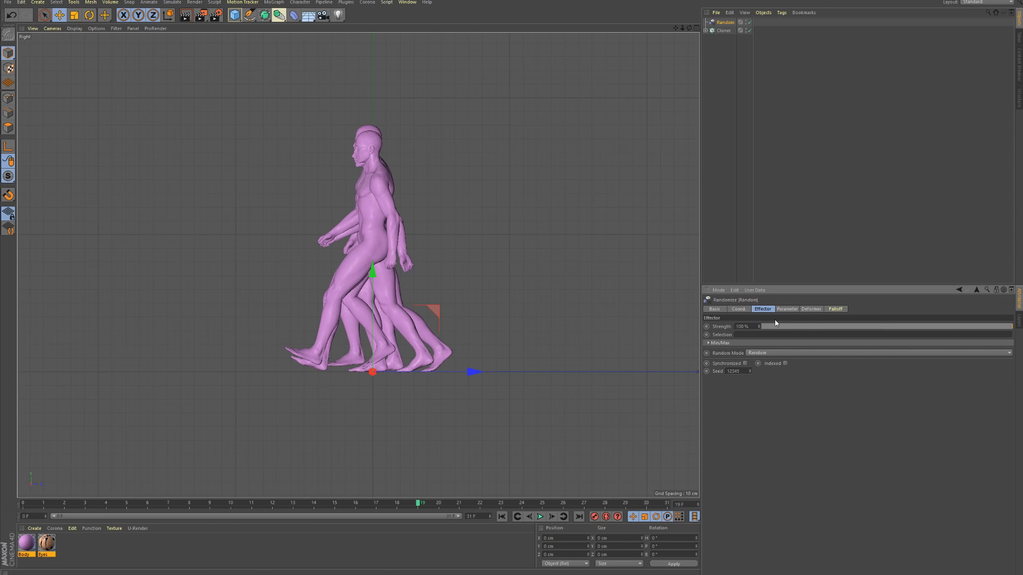
- Review the Random effector's Time Offset, play the offset walks in the right and perspective views, and return to frame 0
click(786, 309)
click(540, 517)
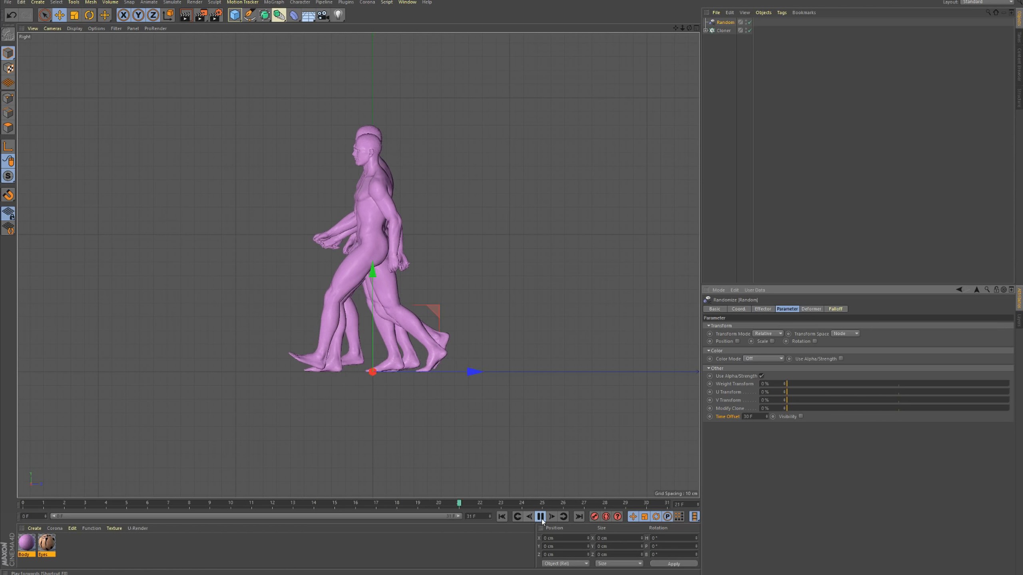
click(540, 517)
click(502, 516)
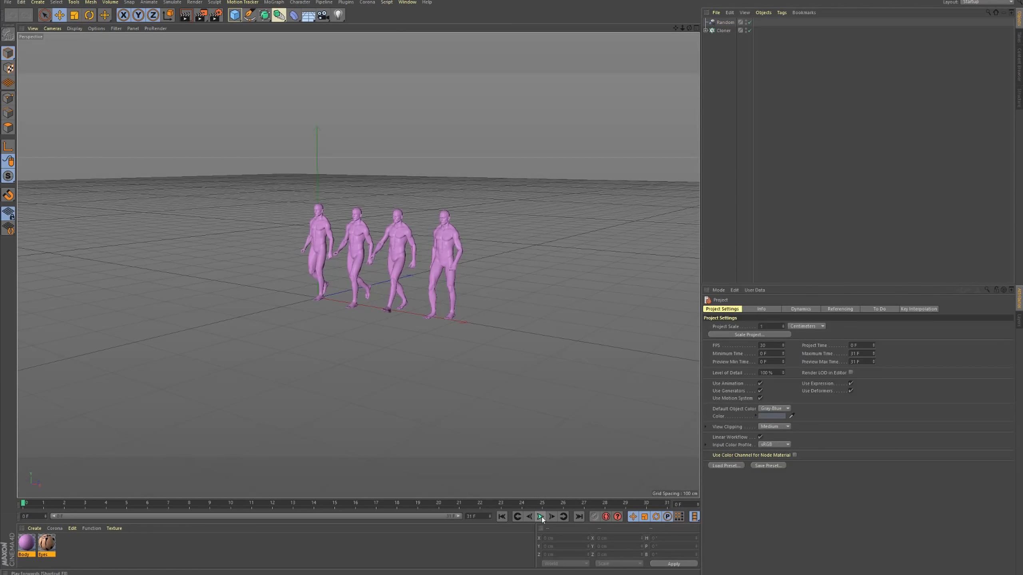
click(540, 516)
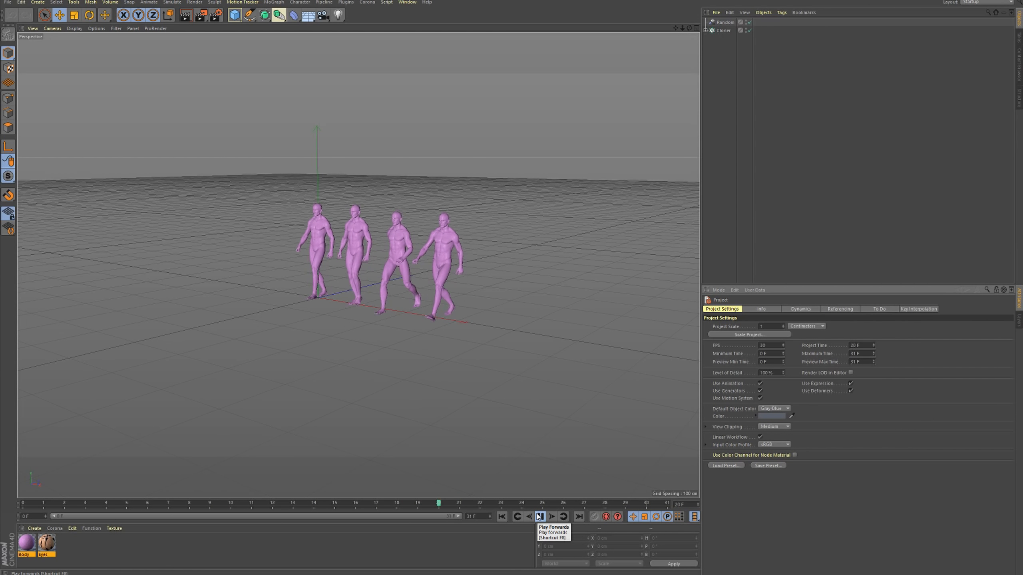
click(540, 516)
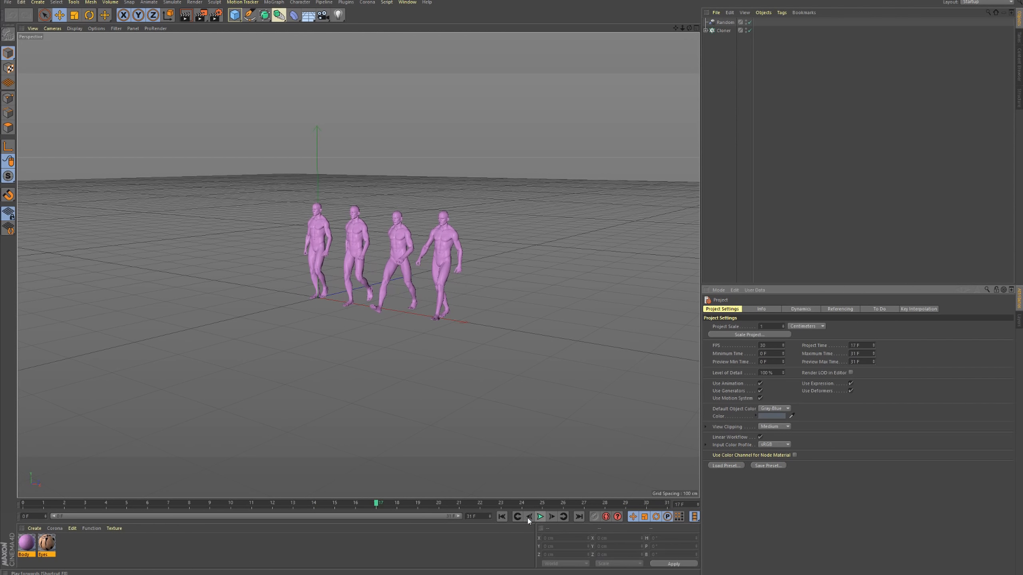
drag(391, 503, 1, 499)
- Delete the Random effector and add a Plain effector to the Cloner
click(725, 22)
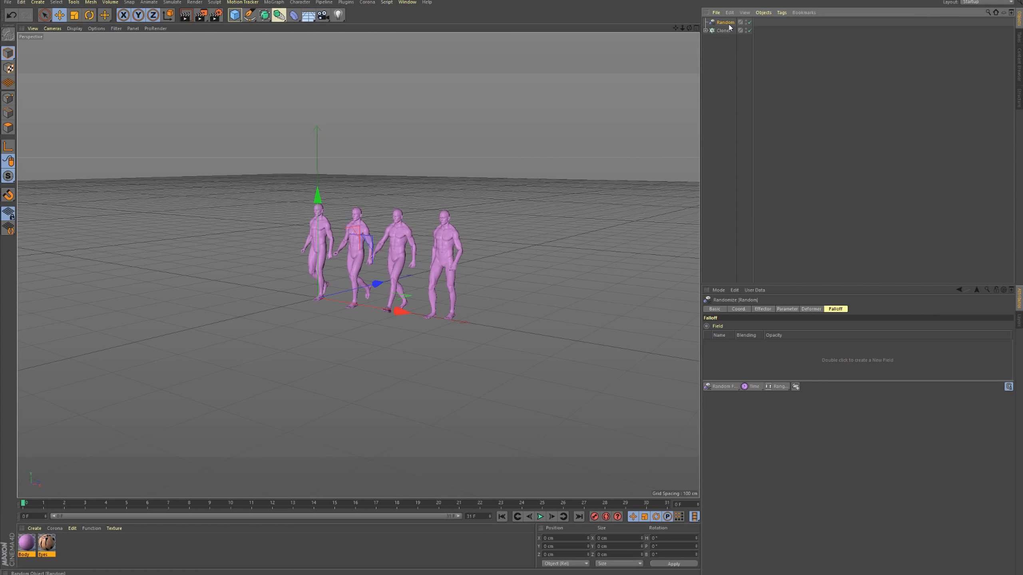
key(Delete)
click(724, 23)
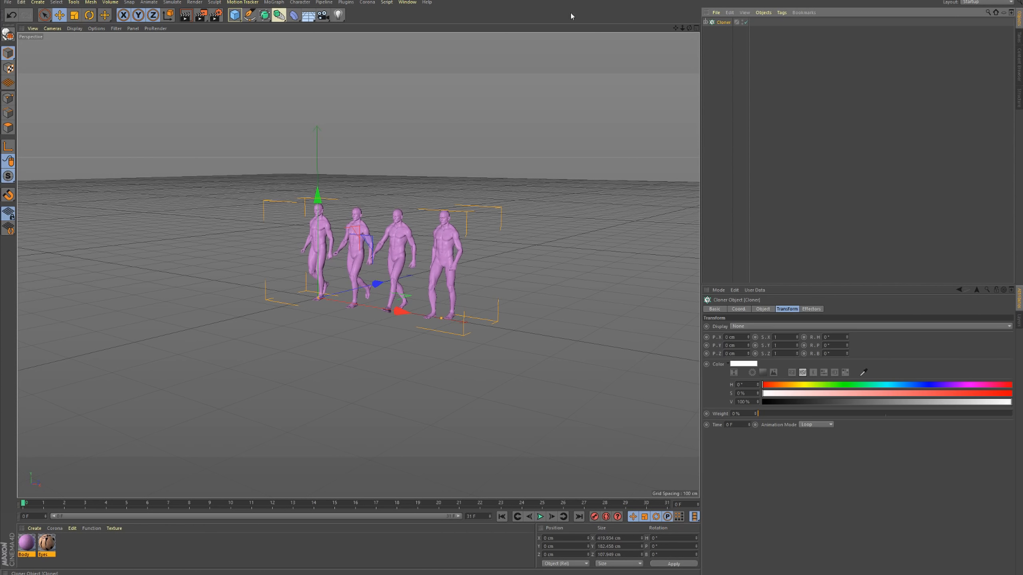
click(273, 3)
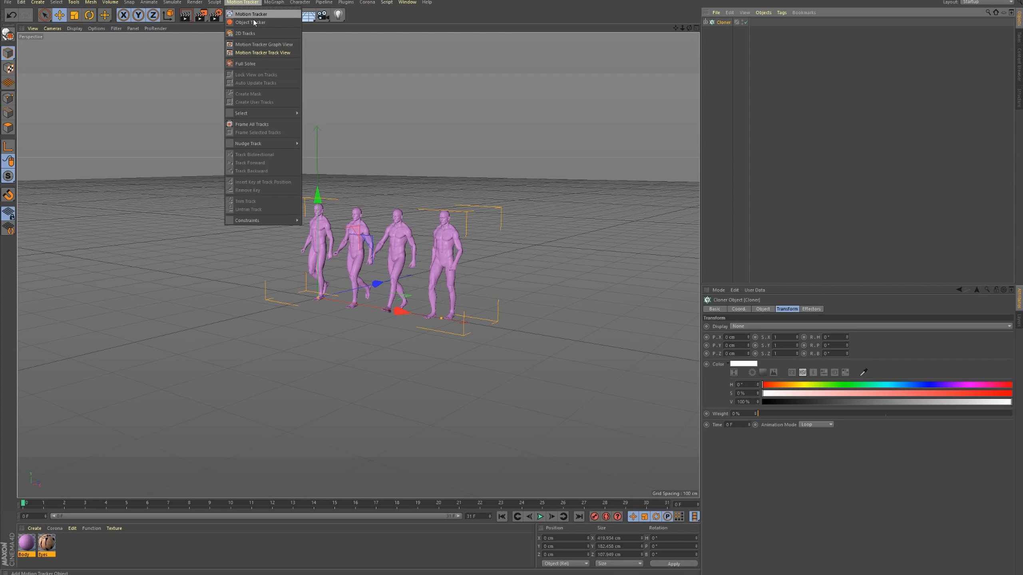
mouse_move(282, 14)
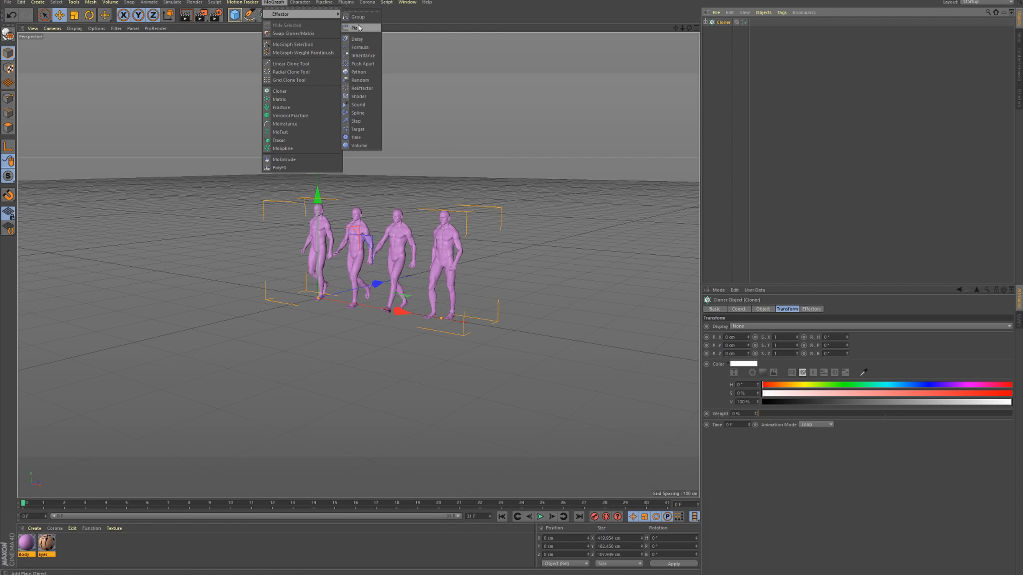
click(361, 27)
- Set the Plain effector's Time Offset to 31 F and check the clones at frame 31
click(787, 309)
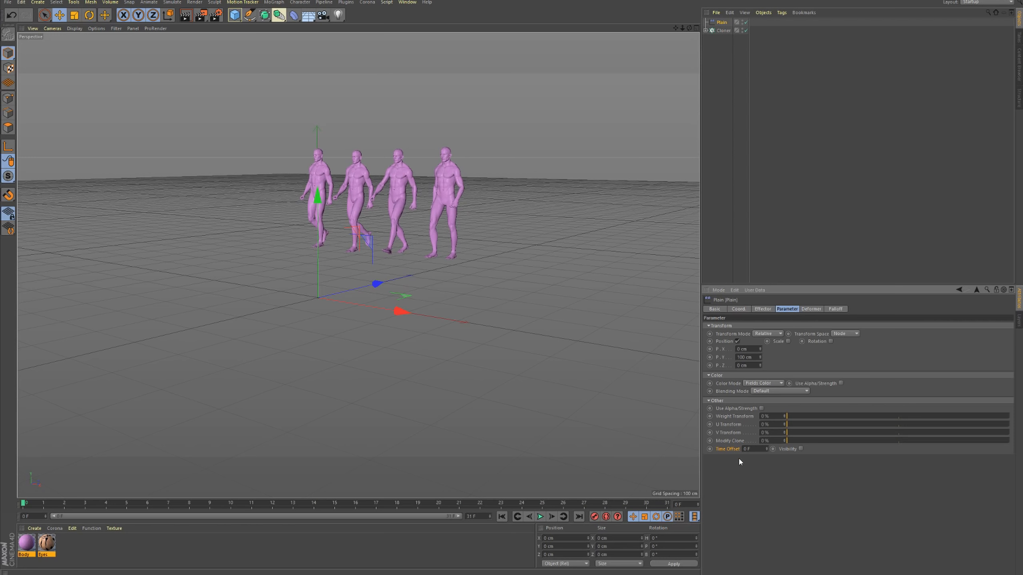
drag(765, 450, 782, 439)
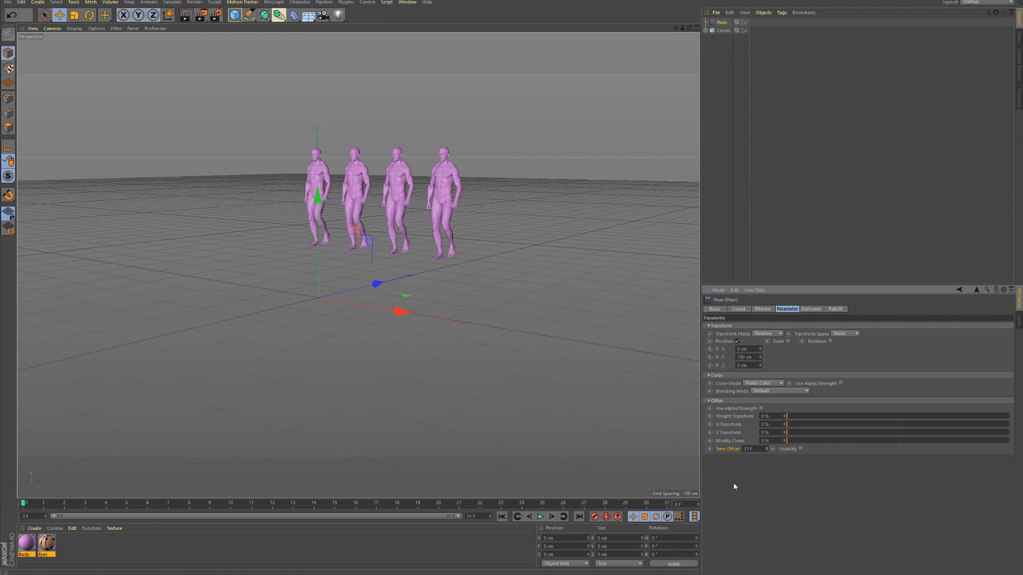
click(668, 504)
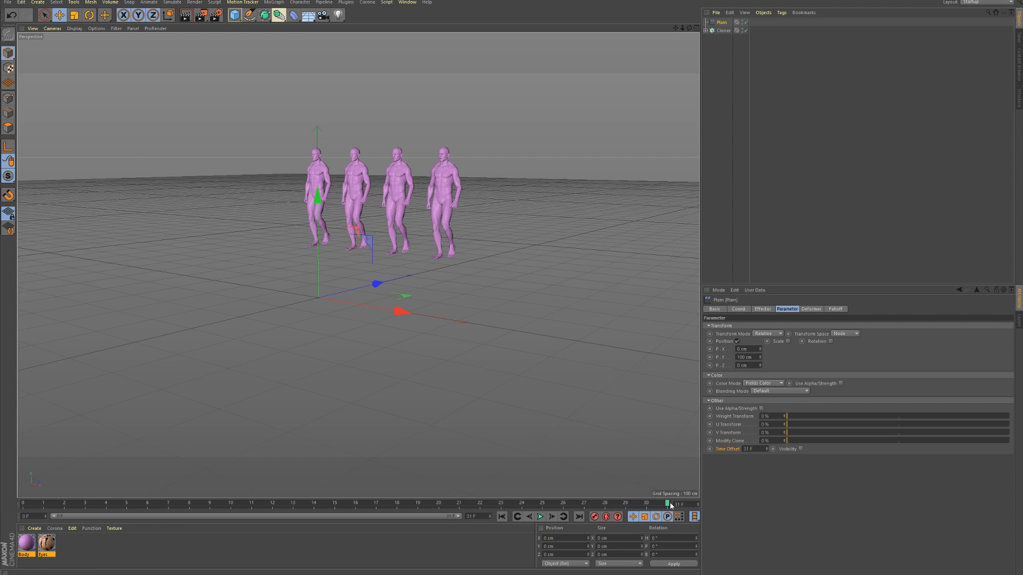
drag(763, 449, 720, 451)
- Turn off the Plain effector's Position transform
click(768, 309)
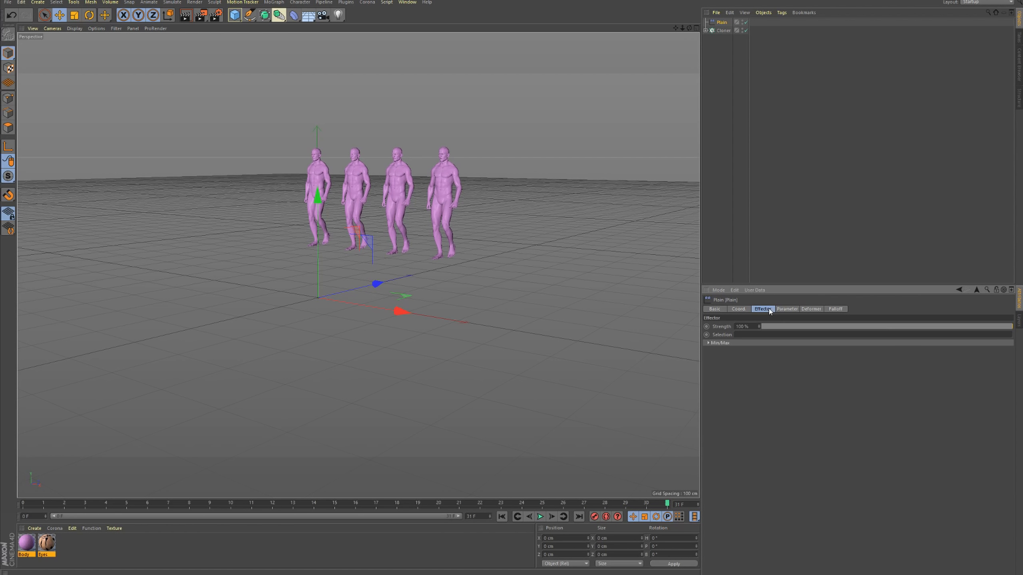
click(787, 309)
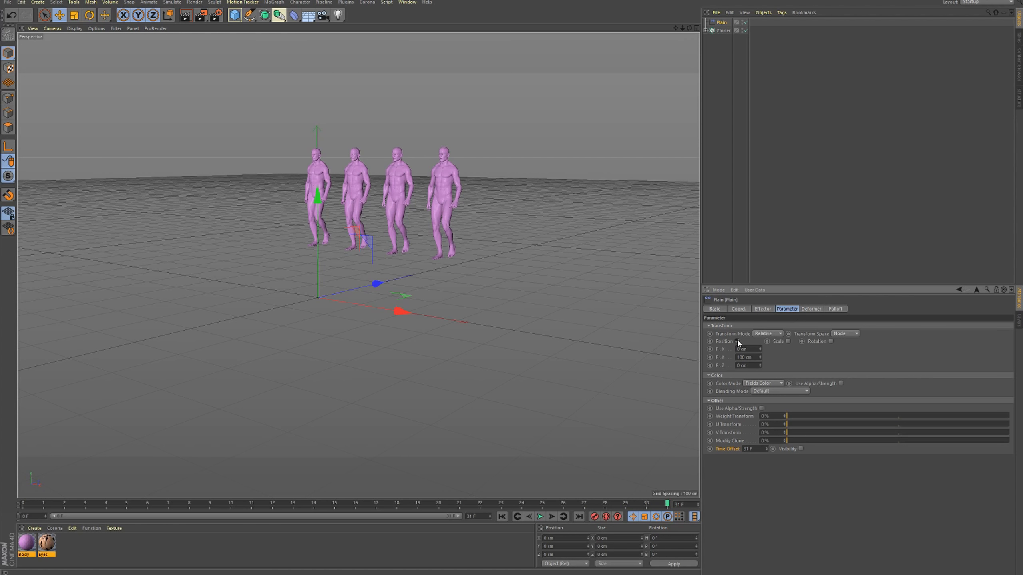
click(738, 341)
- Set the Plain effector's strength to 70%, play the walk, and move to frame 4
click(764, 309)
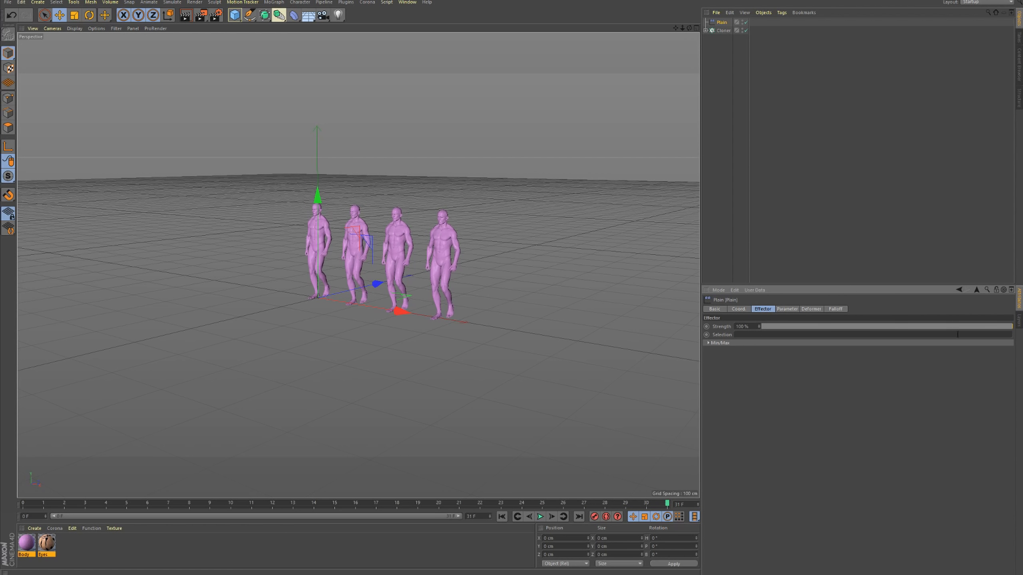
drag(1009, 330, 940, 317)
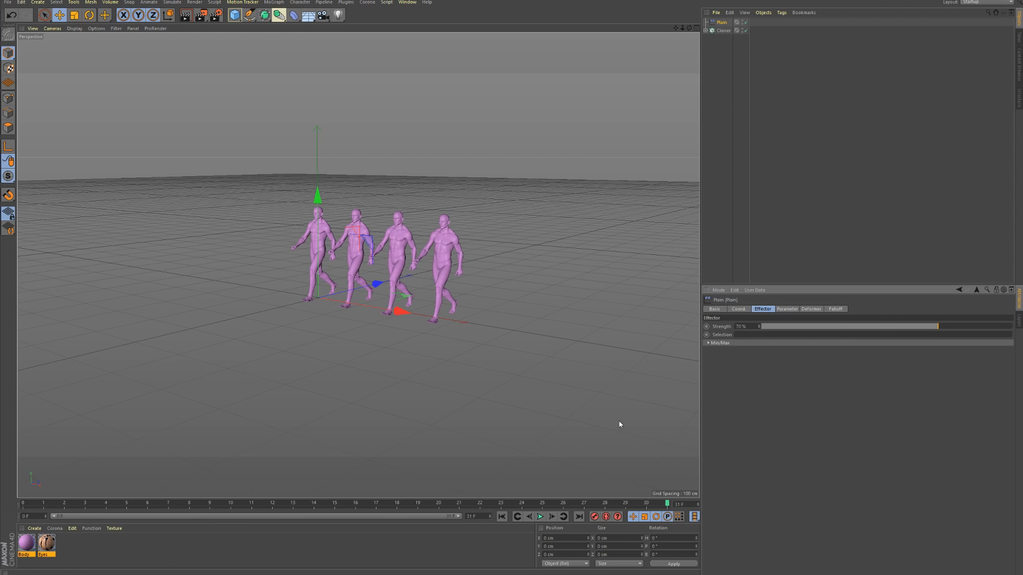
click(540, 516)
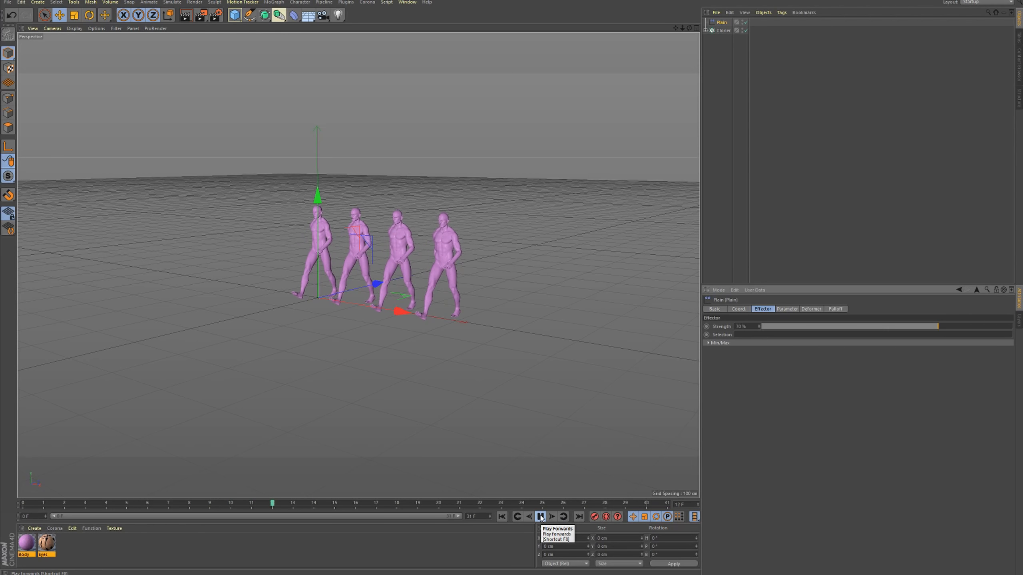
click(541, 517)
drag(411, 500, 106, 502)
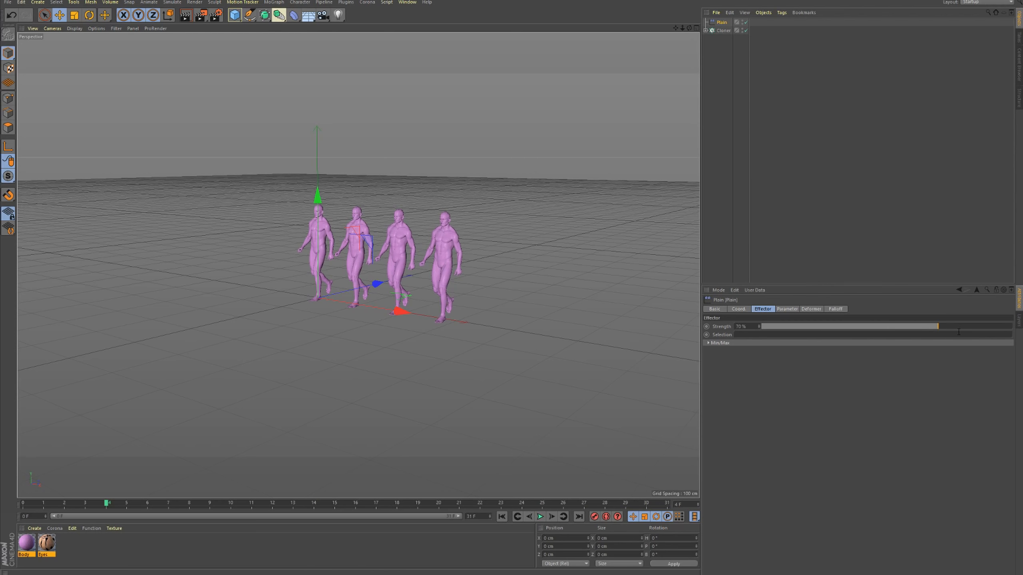
- Set the Plain effector's strength to 61% and play the clones' walk to check the offset
drag(937, 326, 916, 341)
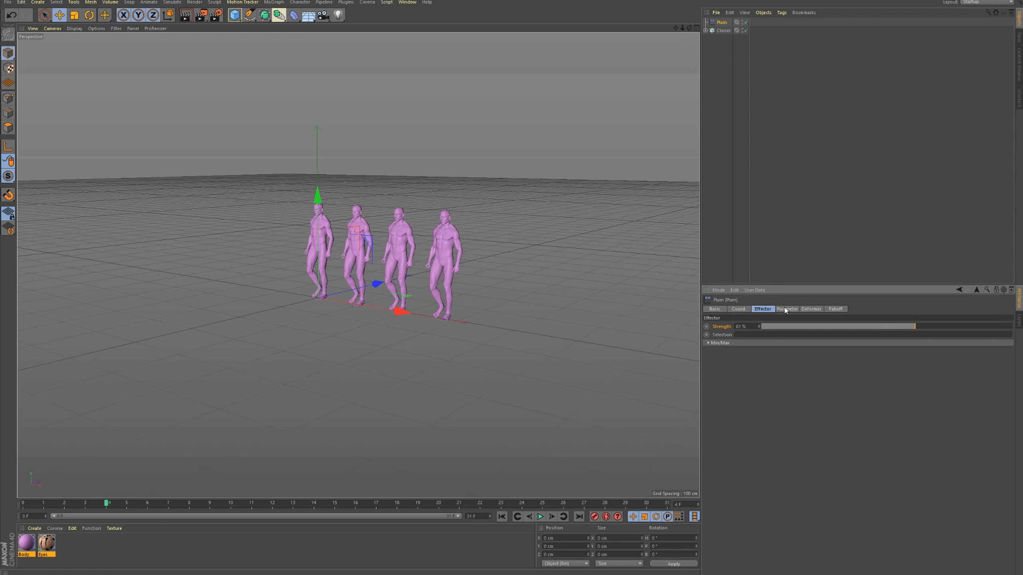
click(835, 309)
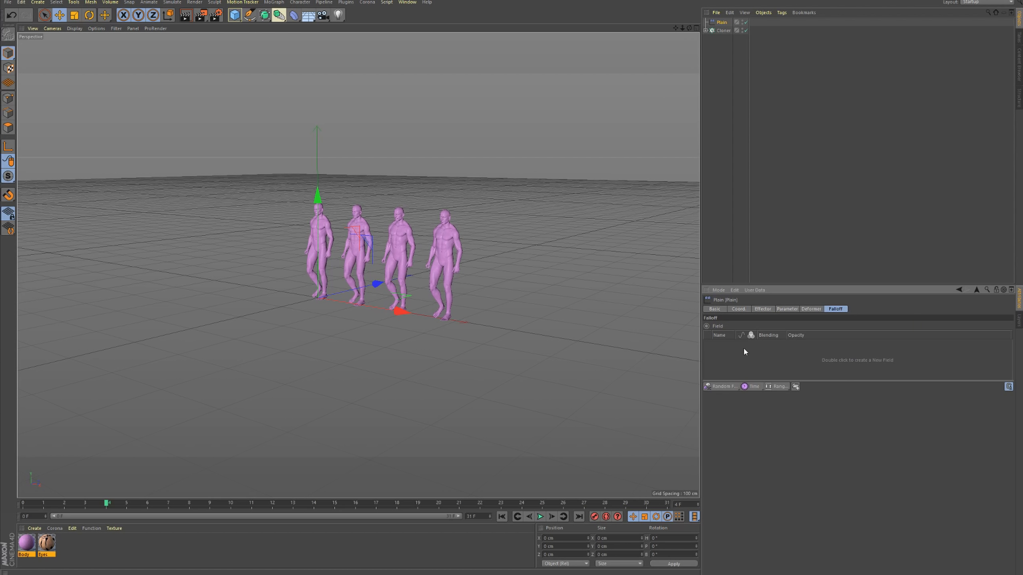
click(763, 310)
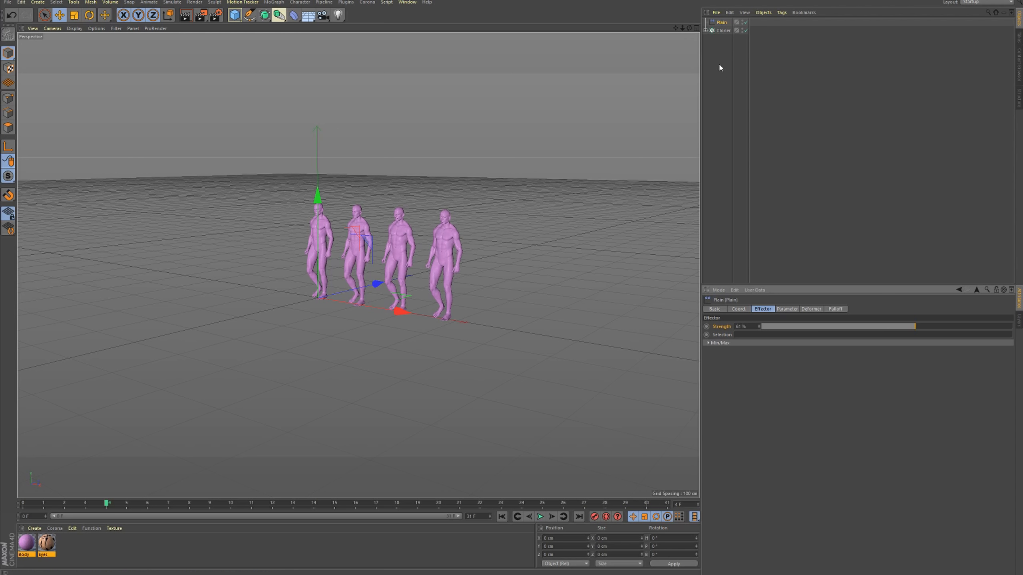
click(540, 517)
click(540, 518)
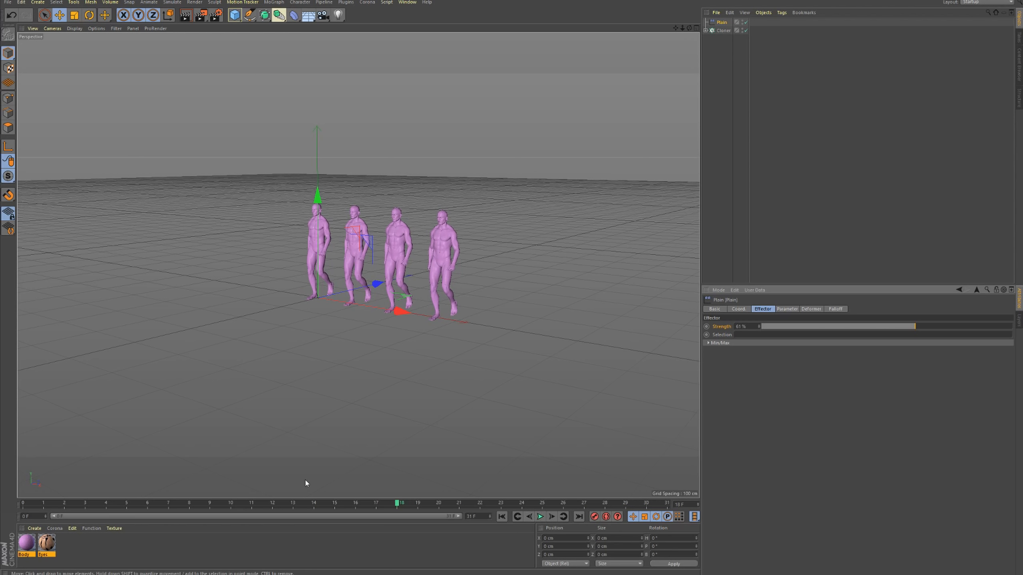
- Set the Cloner's transform Animation Mode to Fixed and return to frame 0
click(723, 30)
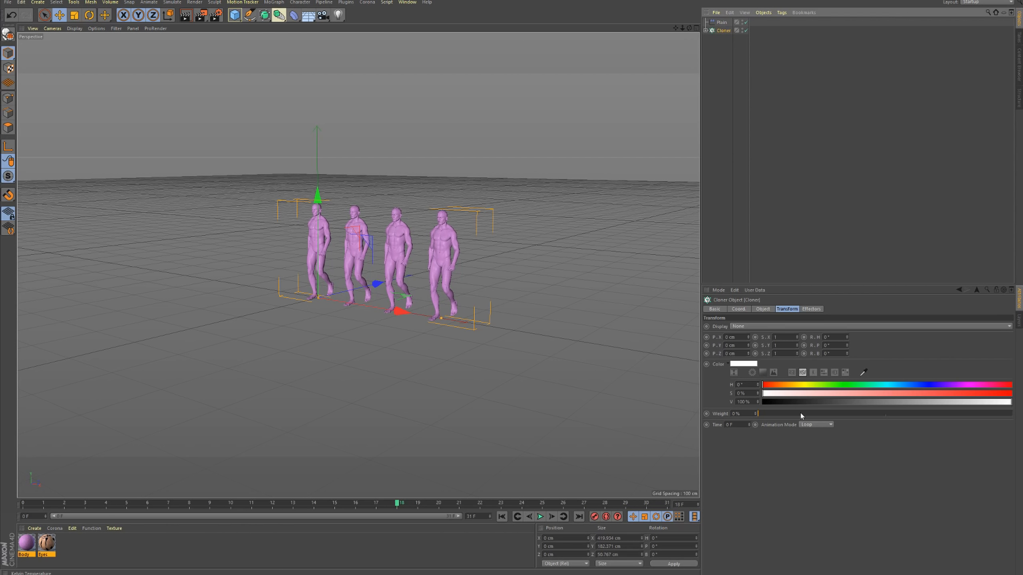
click(824, 424)
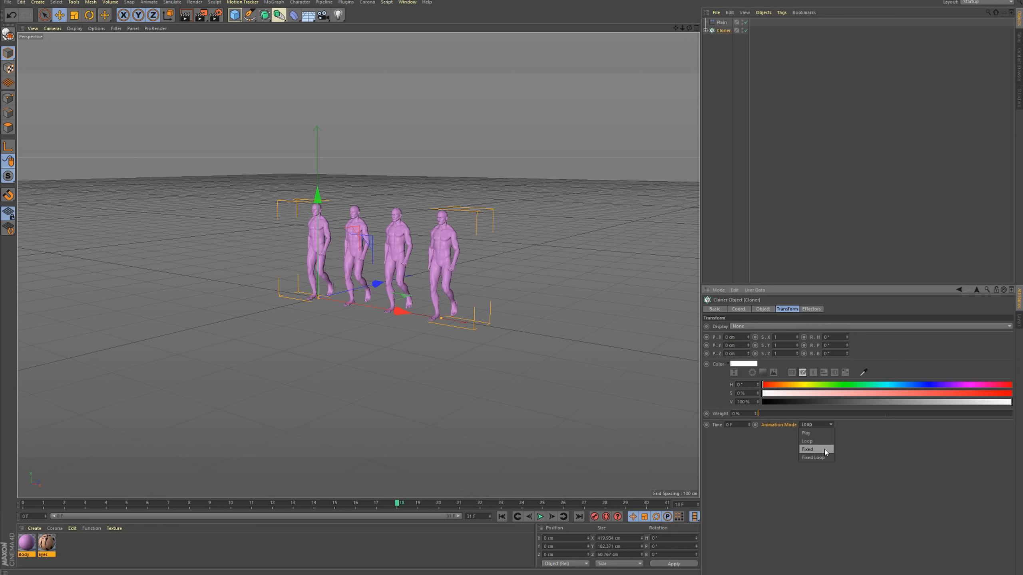
click(823, 449)
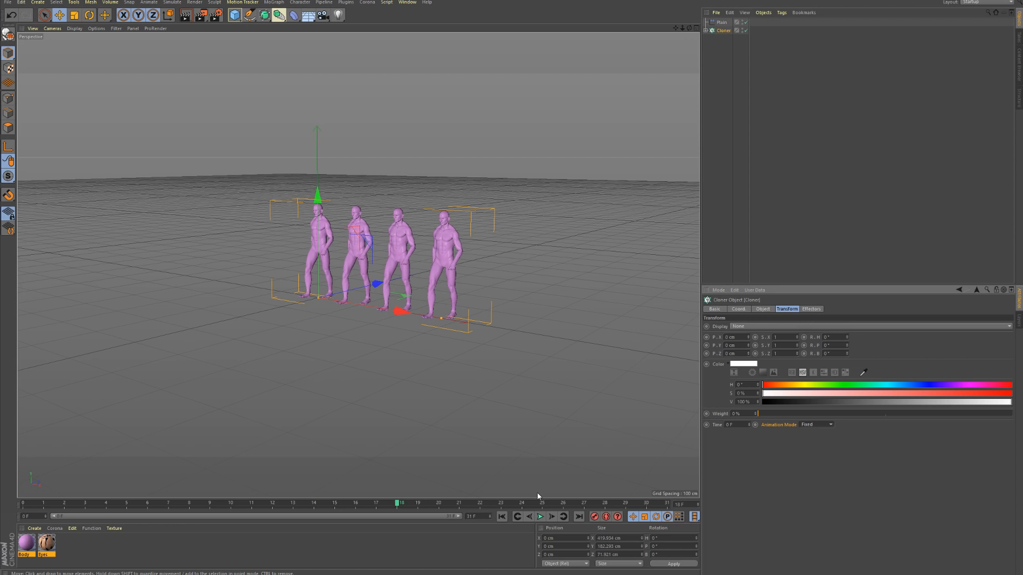
click(502, 517)
- Play the clones in Fixed mode to check their motion, and set the Plain effector's strength to 100%
click(721, 22)
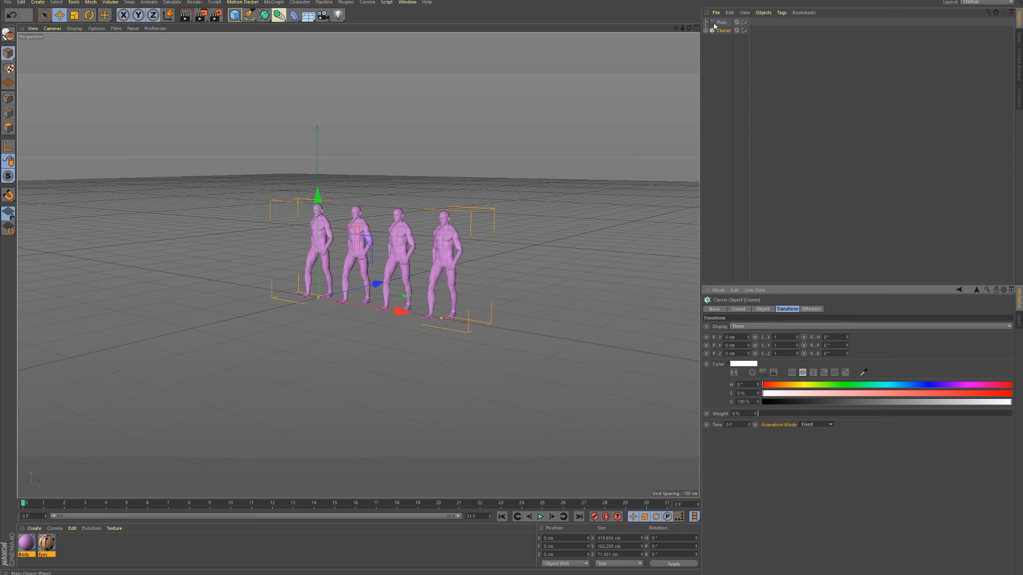
click(787, 309)
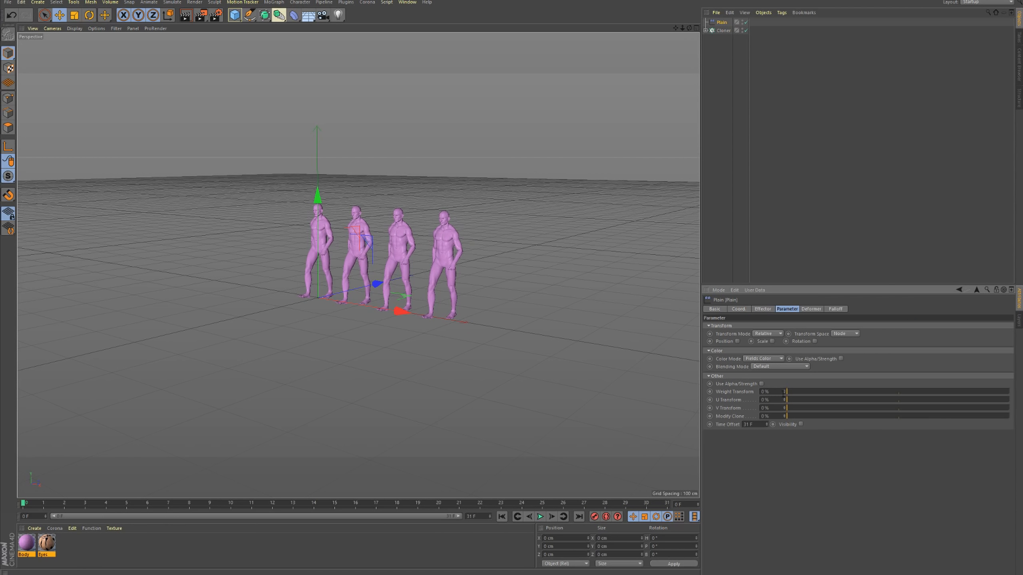
drag(766, 424, 766, 429)
click(762, 309)
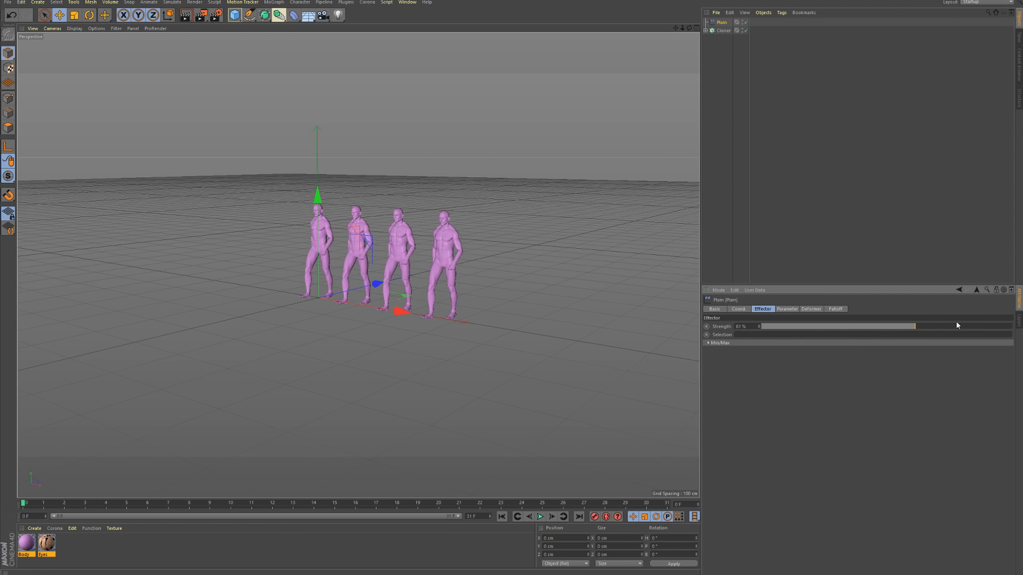
click(540, 517)
click(540, 518)
mouse_move(917, 327)
mouse_down()
mouse_move(737, 342)
mouse_move(831, 348)
mouse_move(755, 348)
mouse_move(783, 325)
mouse_move(1021, 333)
mouse_up()
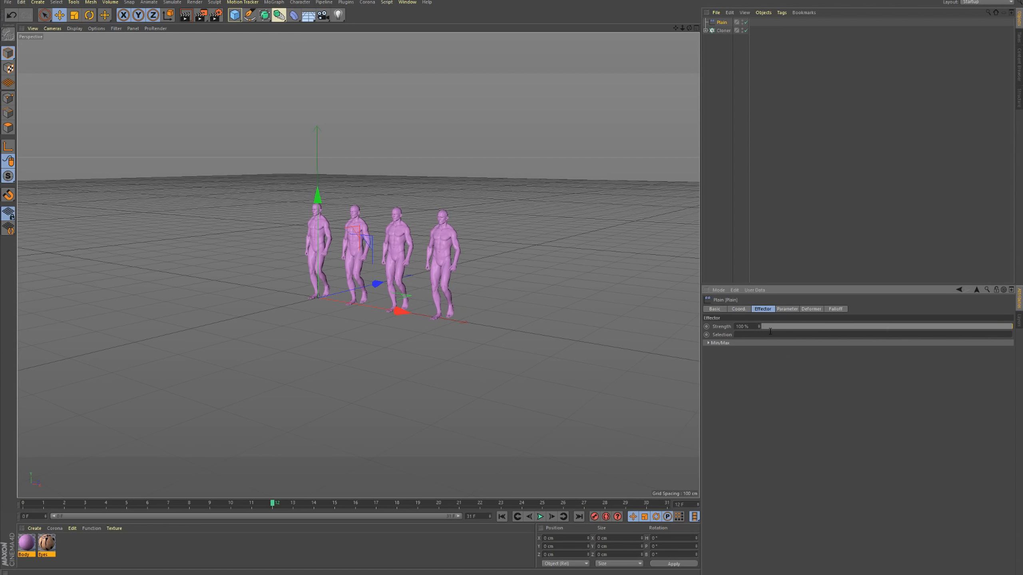
- Set the Plain effector's strength to 74%, play the clones' motion, and return to frame 0
drag(995, 331, 948, 326)
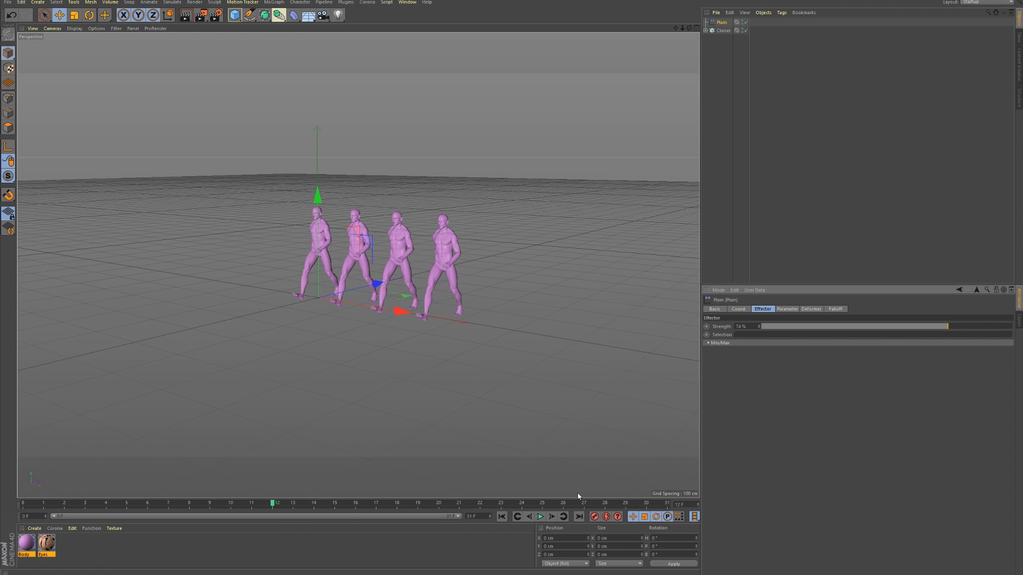
click(541, 518)
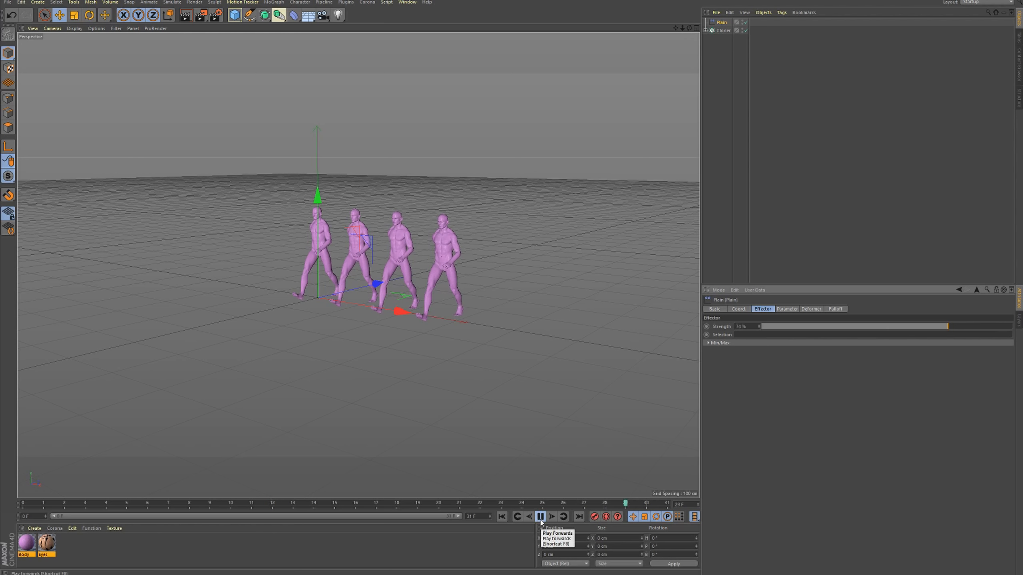
click(540, 520)
click(503, 517)
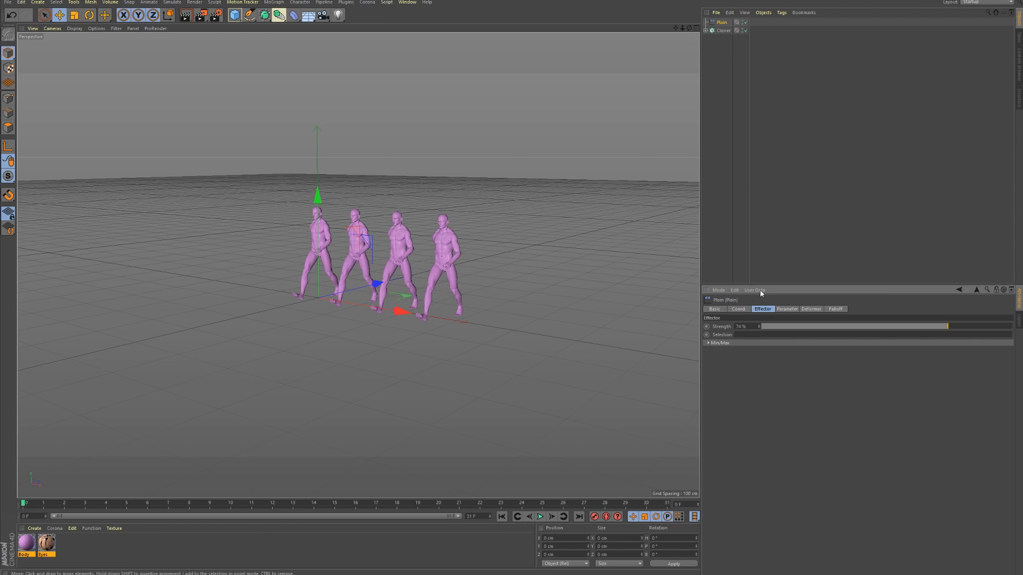
- Raise the Plain effector's strength to 127% and set the Cloner's transform Animation Mode to Fixed Loop
drag(870, 328, 1021, 332)
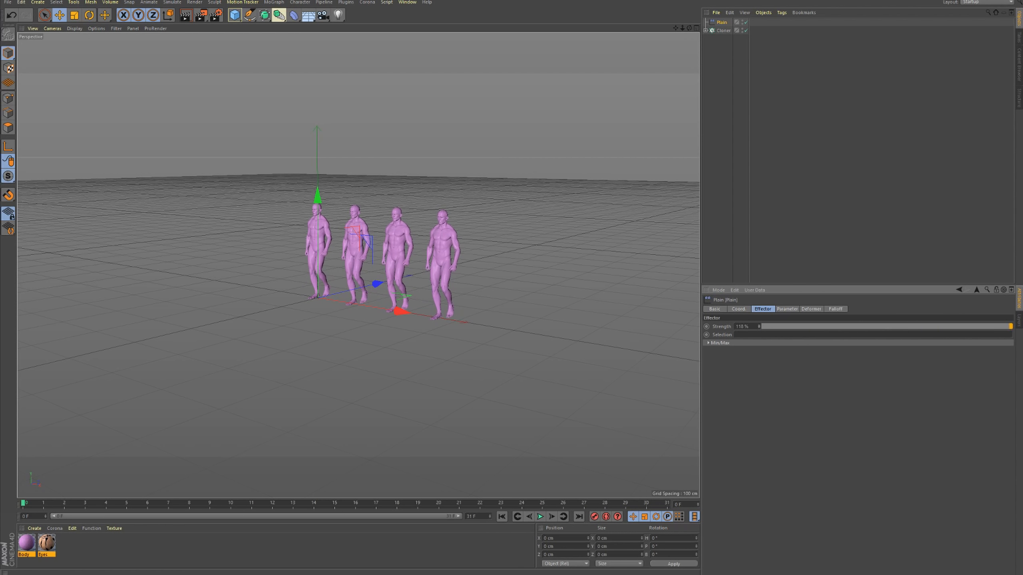
double_click(754, 326)
click(723, 31)
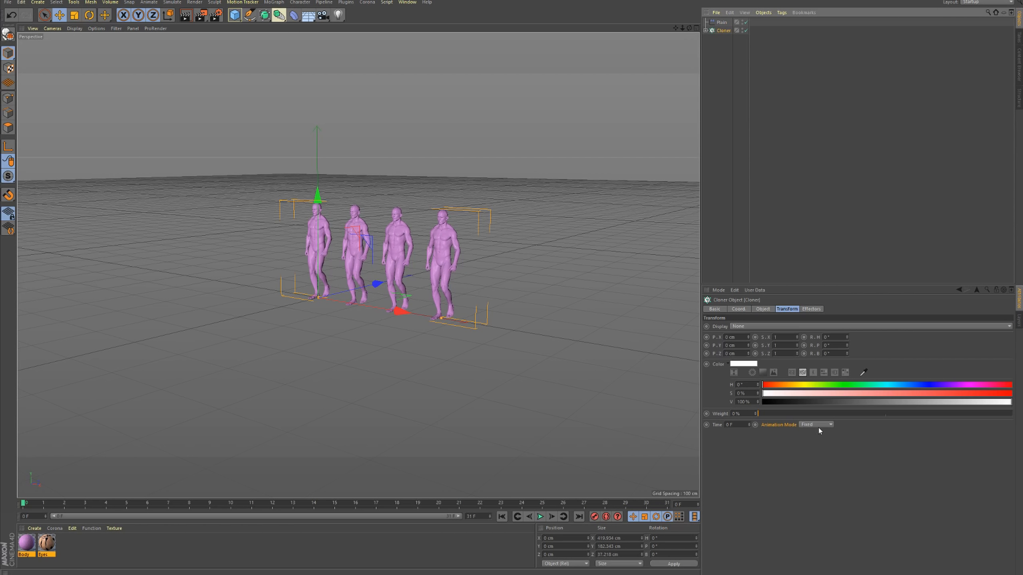
click(819, 426)
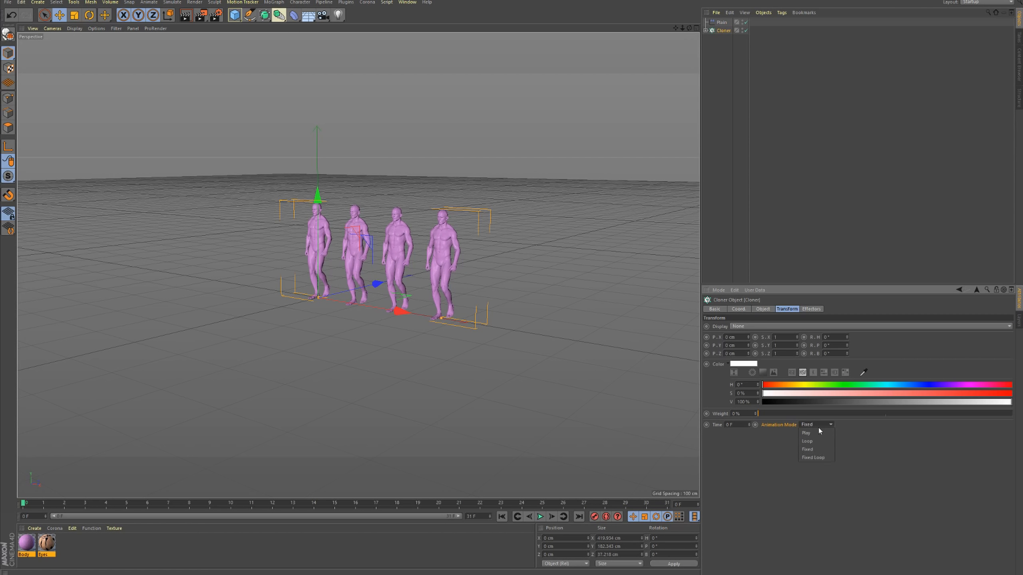
click(813, 458)
- Scrub the Plain effector's strength beyond 100% to test the looping walk cycle, and set it back to 100%
click(721, 22)
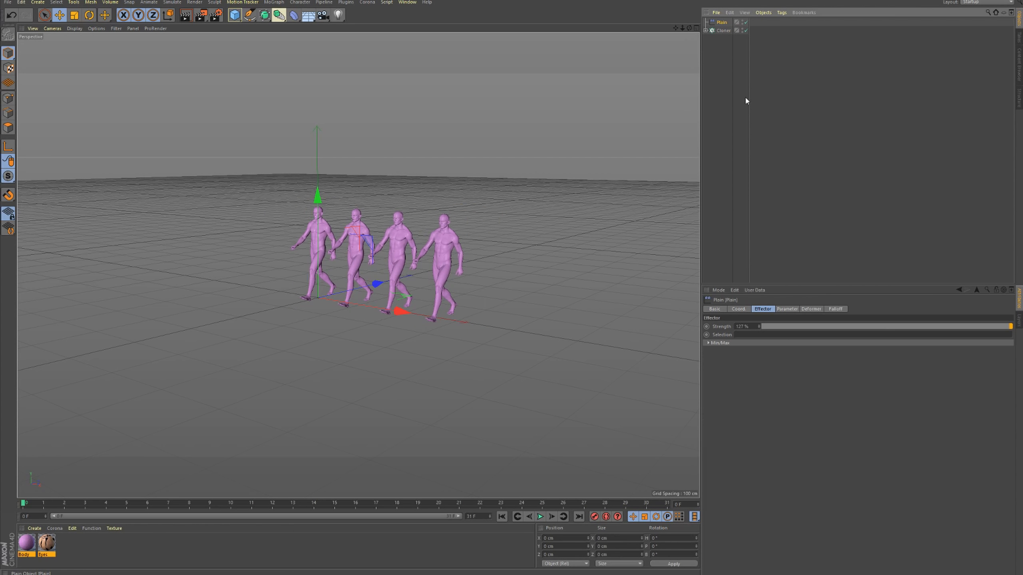
drag(867, 325, 1013, 329)
drag(759, 327, 759, 252)
click(1011, 327)
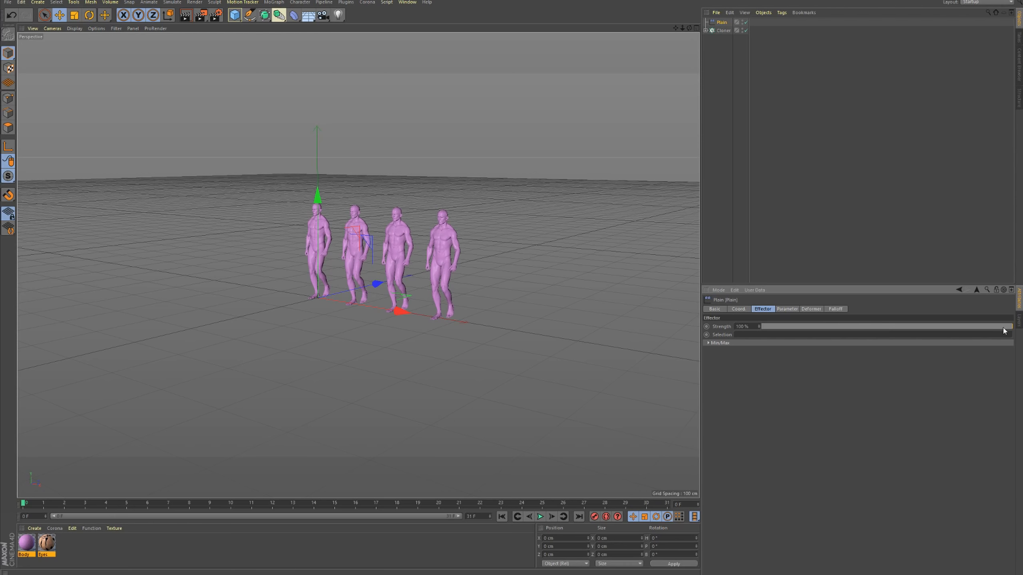
mouse_move(1005, 327)
mouse_down()
mouse_move(803, 326)
mouse_move(963, 327)
mouse_move(807, 334)
mouse_move(999, 344)
mouse_up()
- Add a Linear Field to the Plain effector's falloff and move it along X to about 294 cm
click(836, 309)
drag(721, 387, 732, 445)
alt+drag(344, 282, 489, 289)
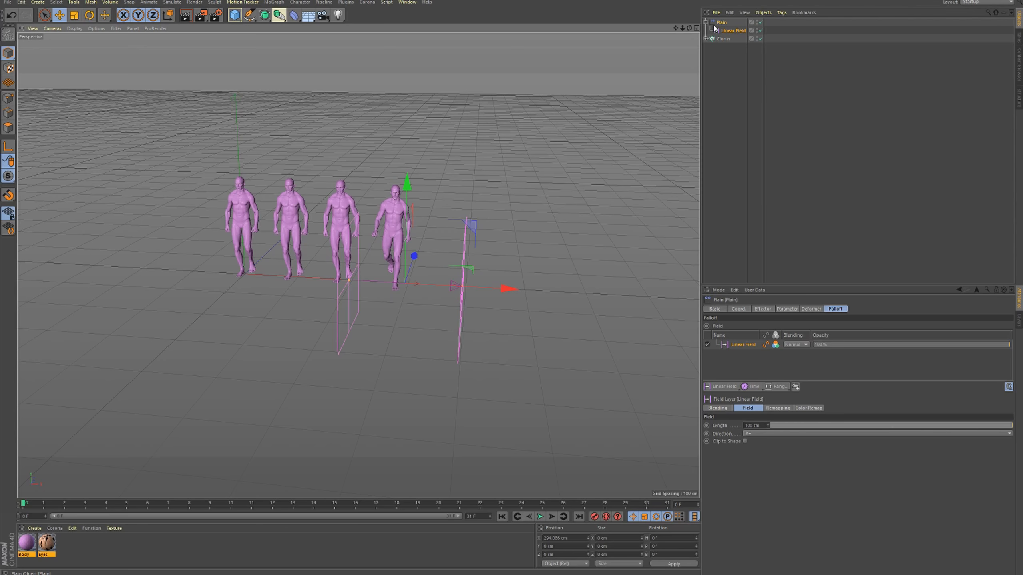
- Reduce the Cloner's count to 1 so a single character can be tested
click(724, 39)
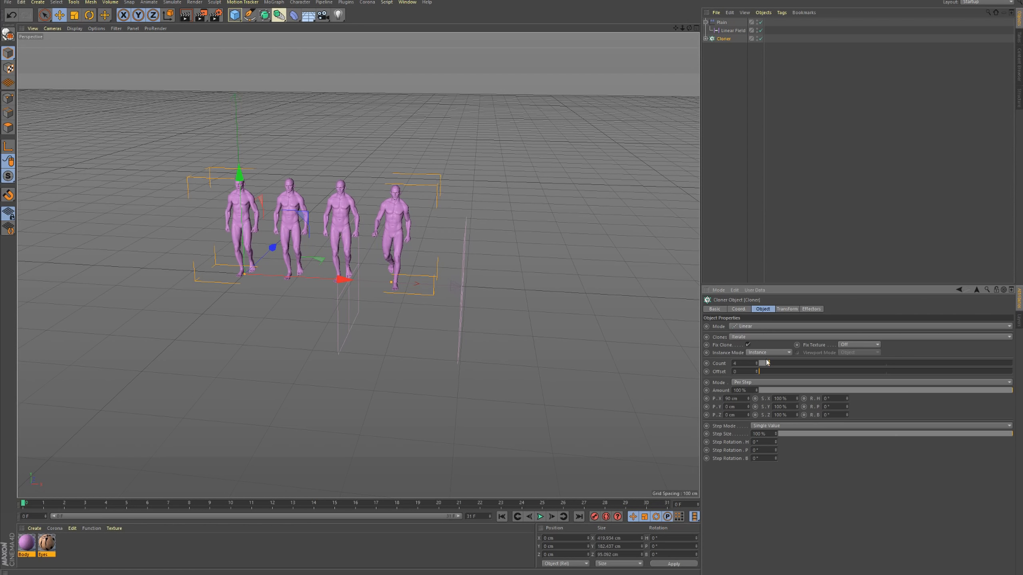
text(1)
key(Return)
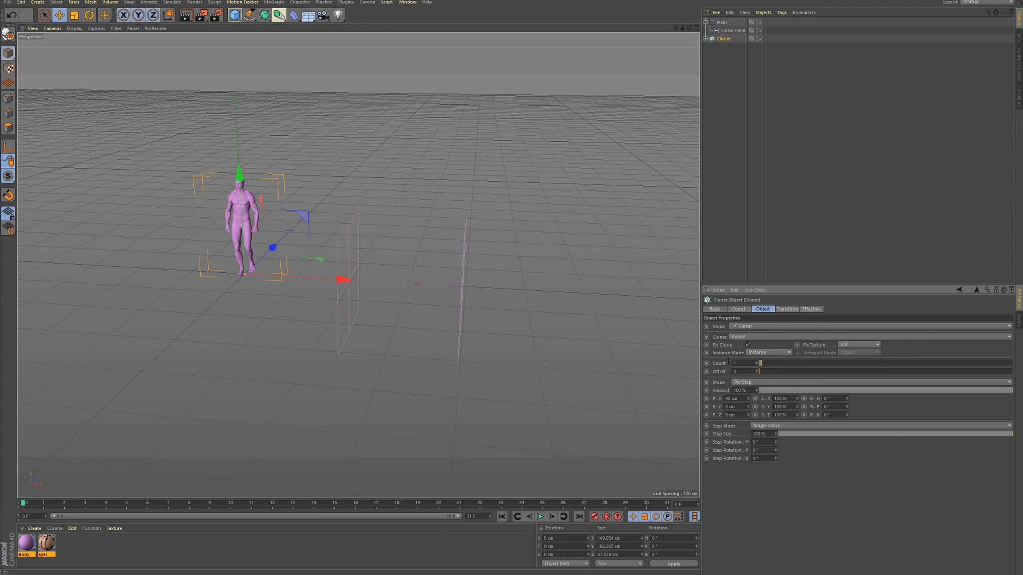
- Move the Linear Field back and forth along X across the character to run through its walk cycle
click(735, 30)
drag(507, 288, 221, 267)
alt+right_drag(169, 225, 257, 233)
alt+drag(257, 231, 326, 254)
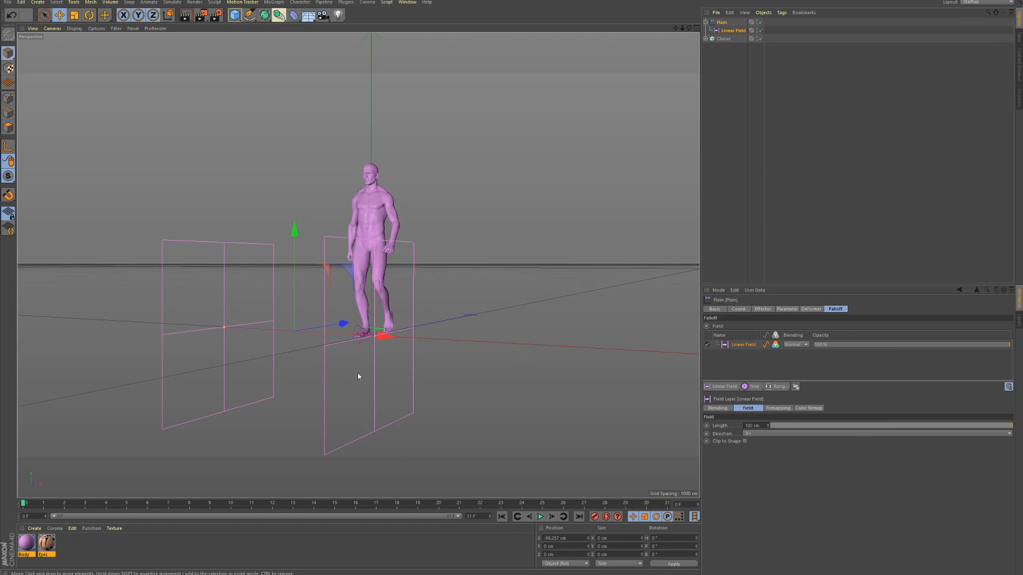
alt+drag(359, 349, 461, 382)
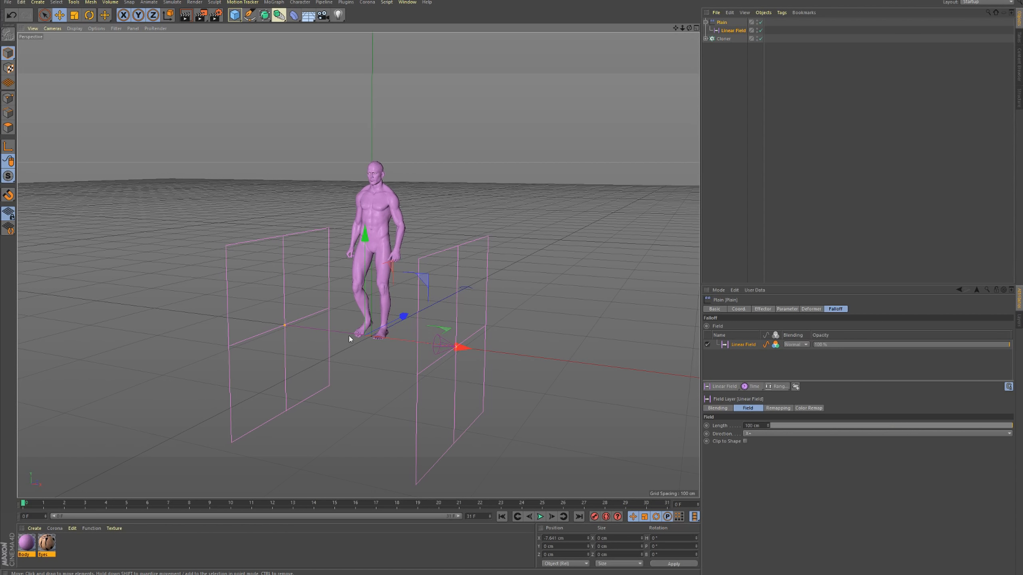
alt+drag(349, 338, 407, 338)
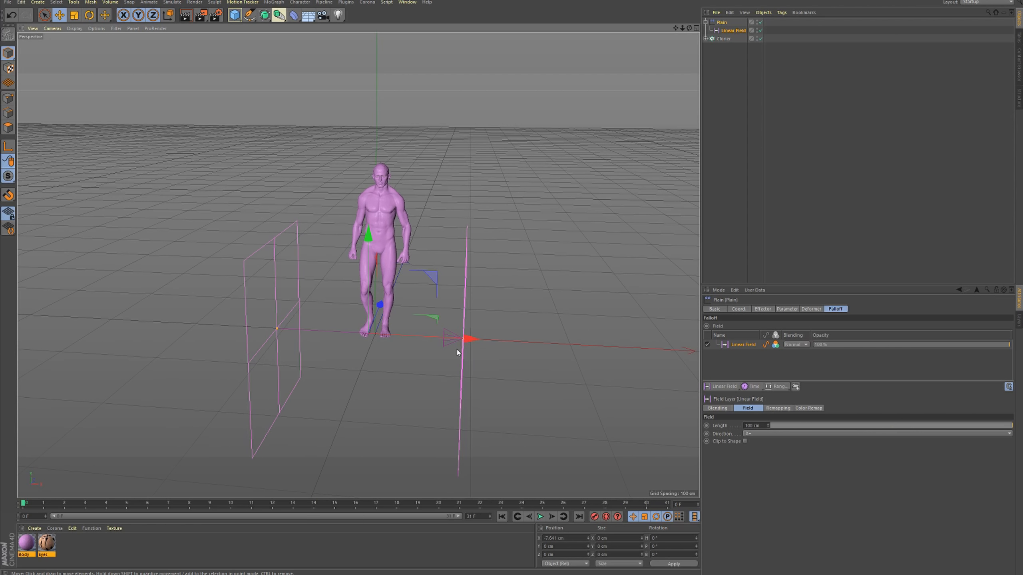
drag(468, 341, 418, 329)
- Delete the Linear Field from the Plain effector's falloff and add a Time field in its place
click(722, 22)
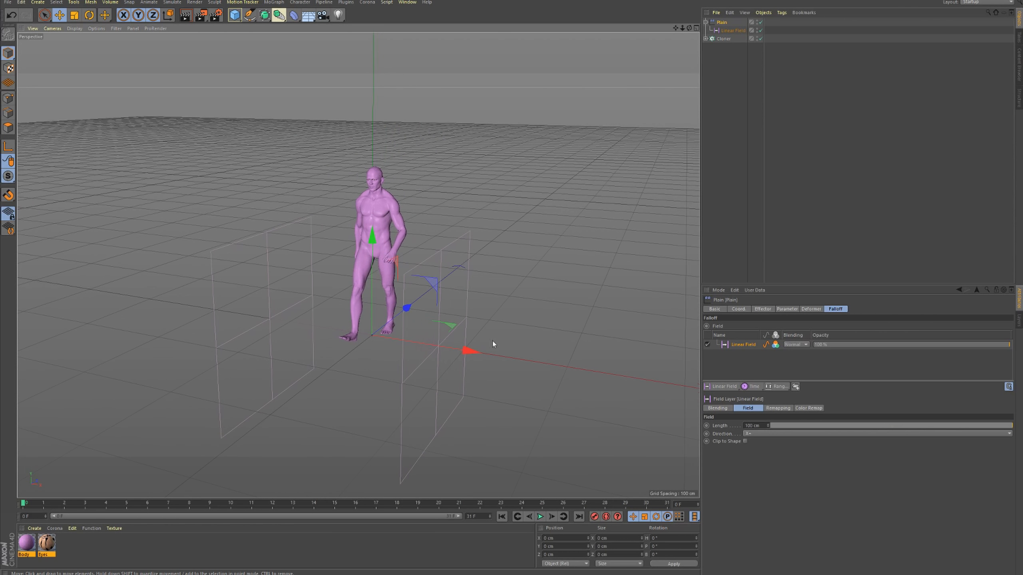
click(744, 345)
key(Delete)
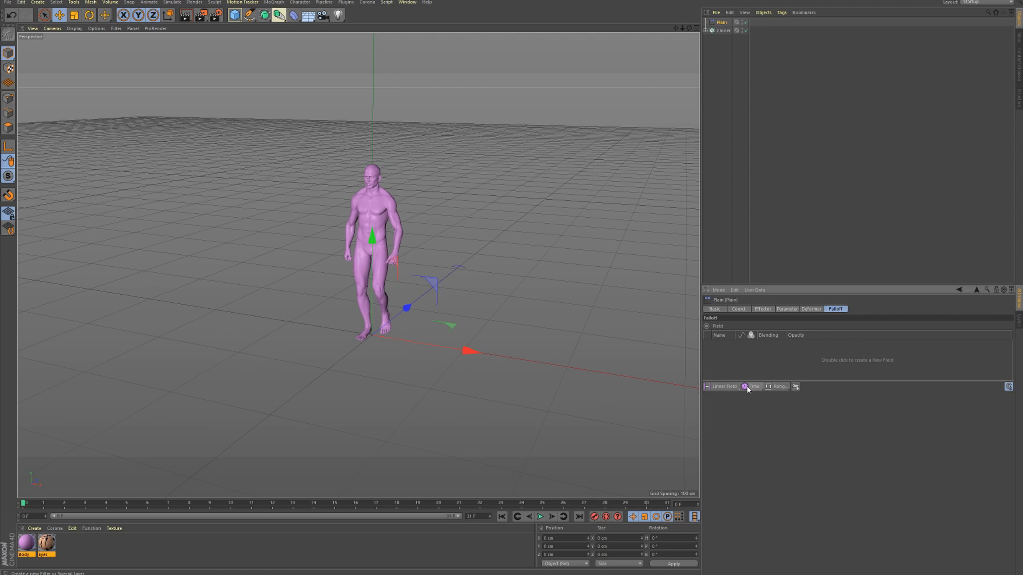
click(747, 388)
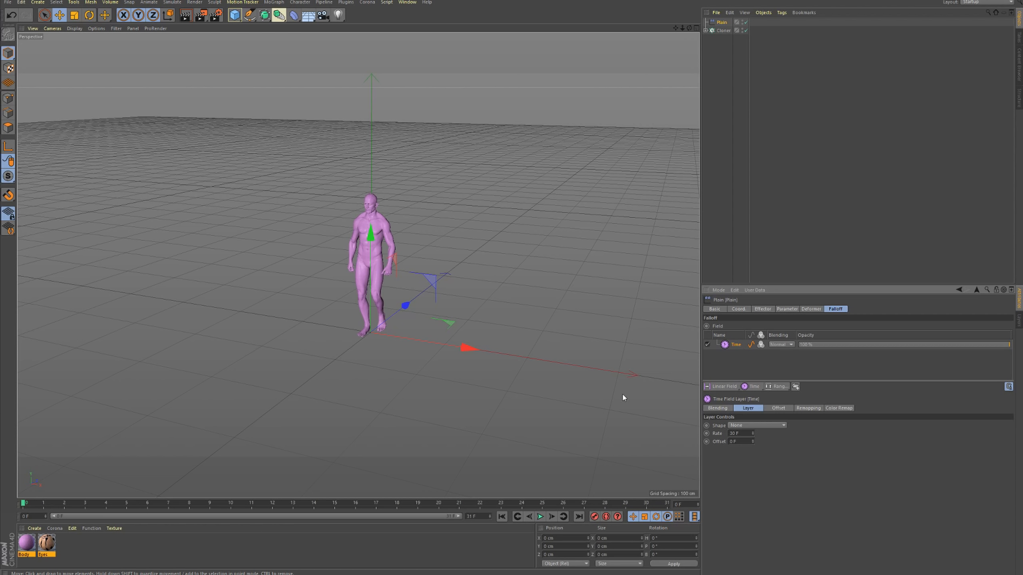
- Play the character's walk driven by the Time field, viewing it from another angle, and return to frame 0
click(540, 517)
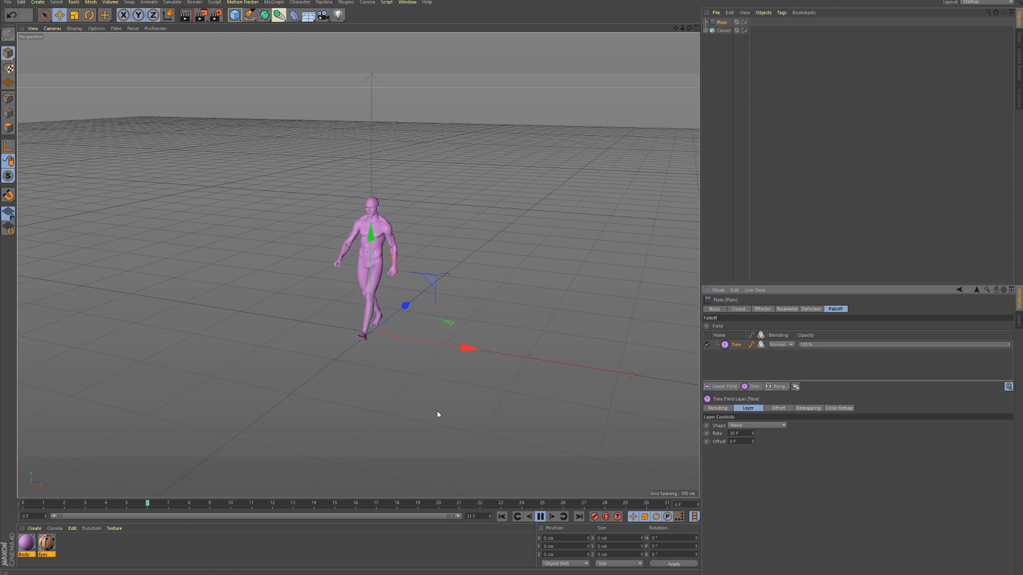
mouse_move(348, 355)
alt+mouse_down()
mouse_move(372, 336)
mouse_move(354, 338)
alt+mouse_up()
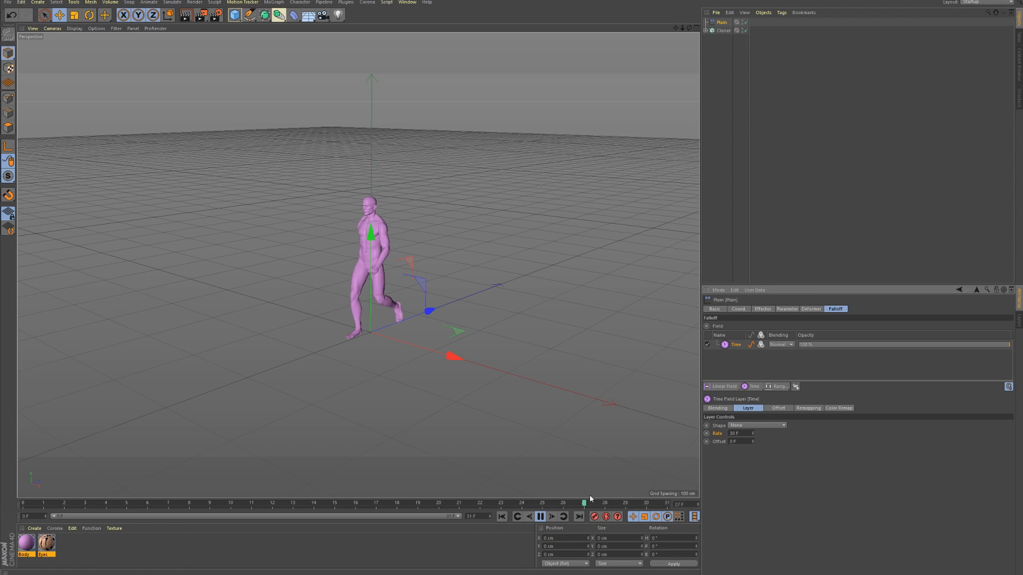
click(540, 516)
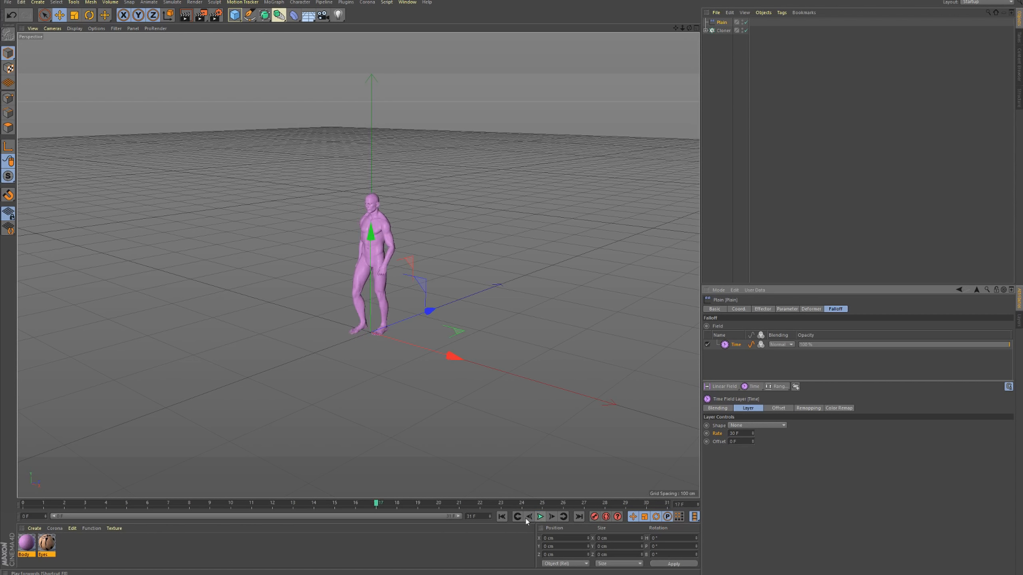
click(502, 517)
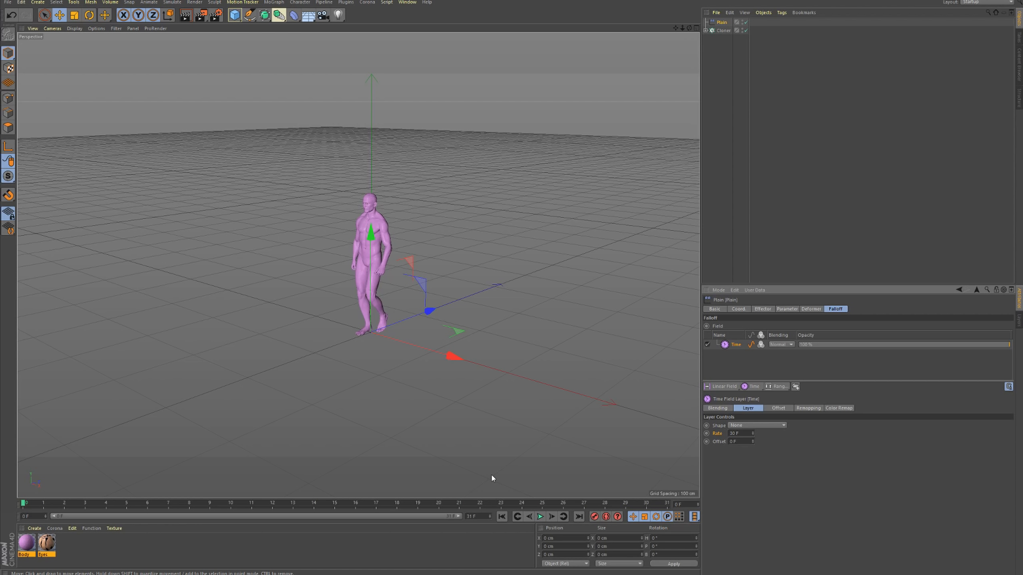
- Set the timeline's end to frame 300, extend the preview range to match, and play the walk
click(470, 517)
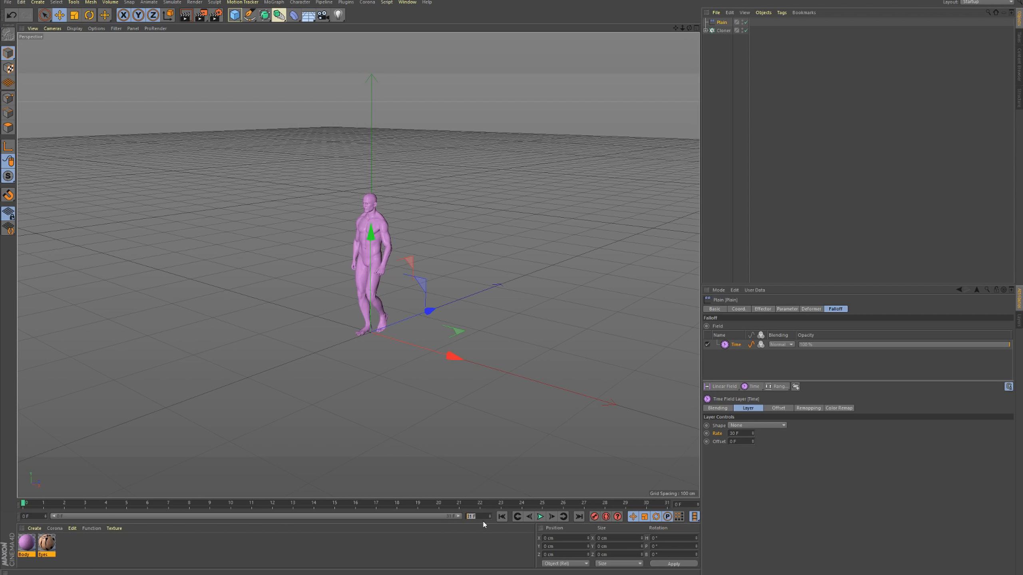
text(300)
key(Return)
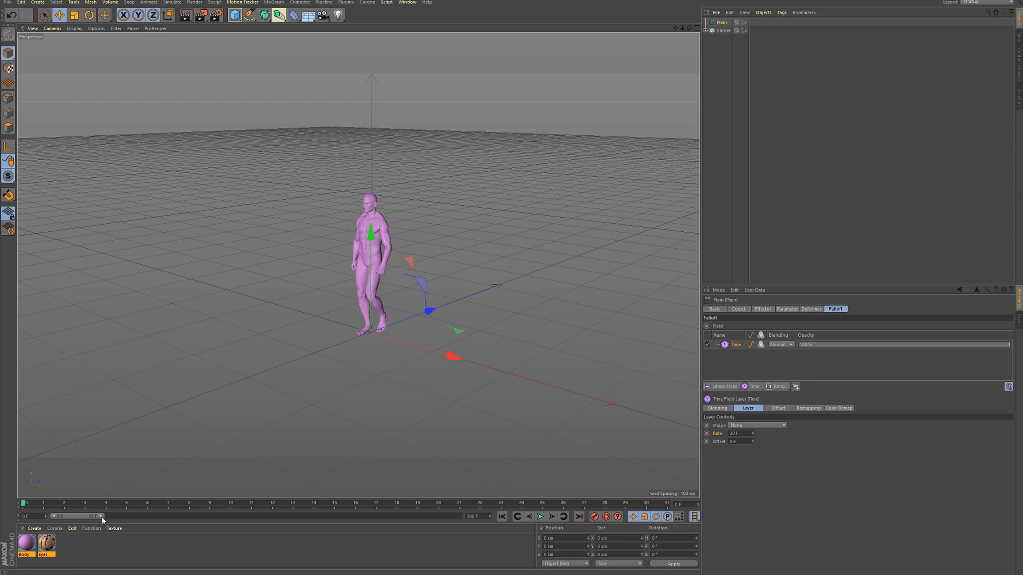
drag(102, 516, 460, 517)
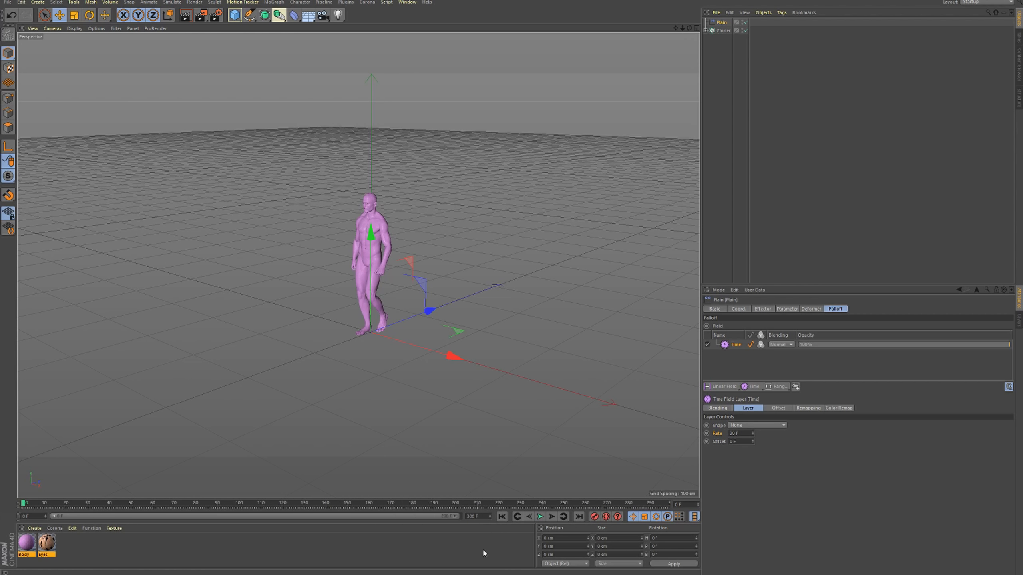
click(540, 517)
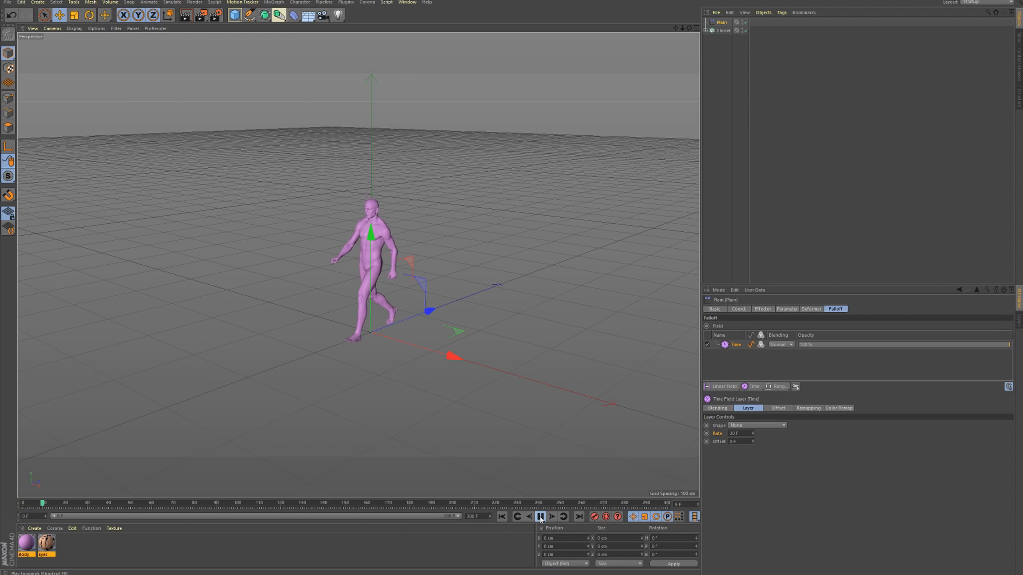
click(540, 518)
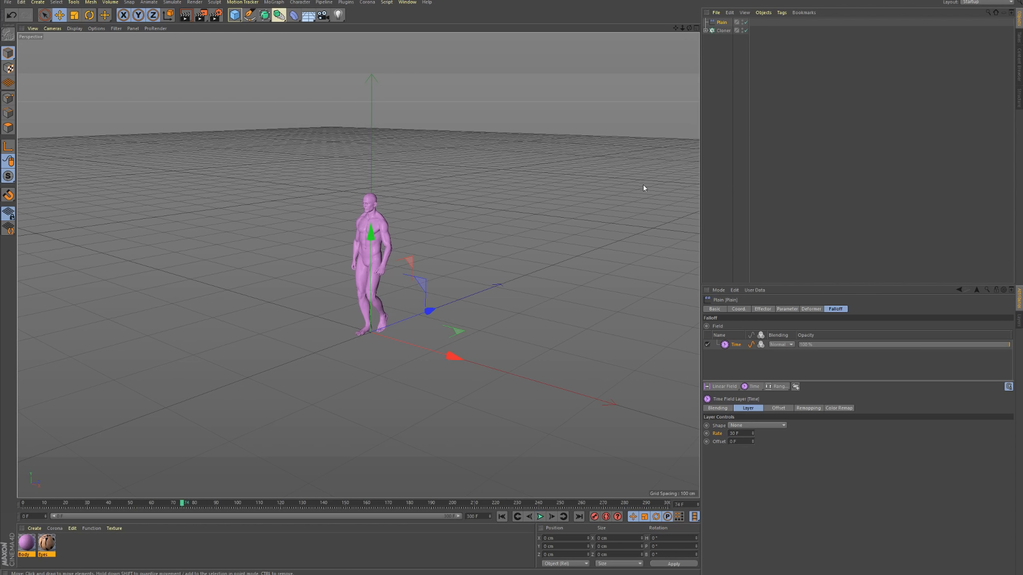
- Turn off value clamping in the Plain effector's falloff and play the walk over the extended timeline
click(723, 30)
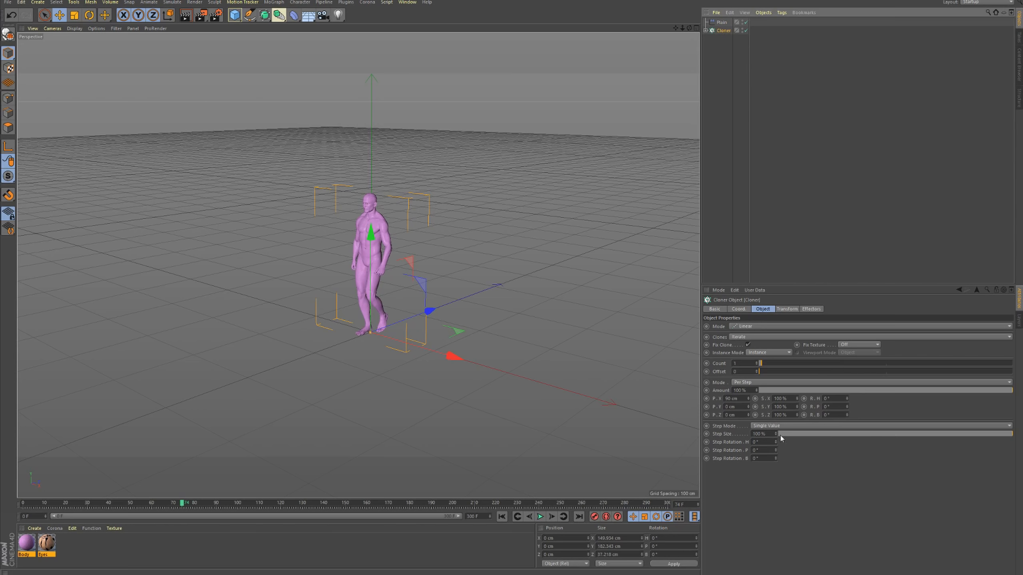
click(787, 309)
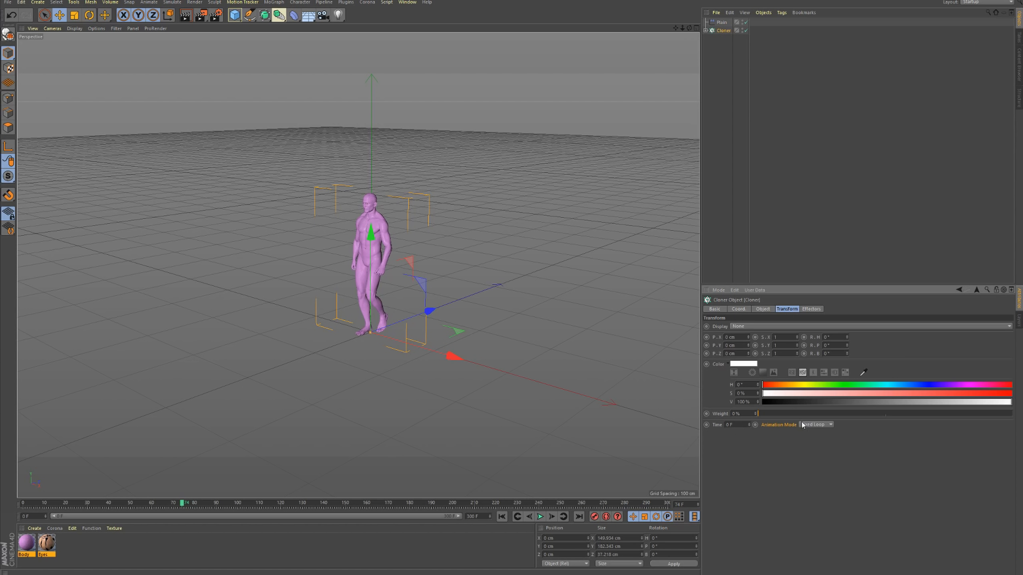
click(715, 23)
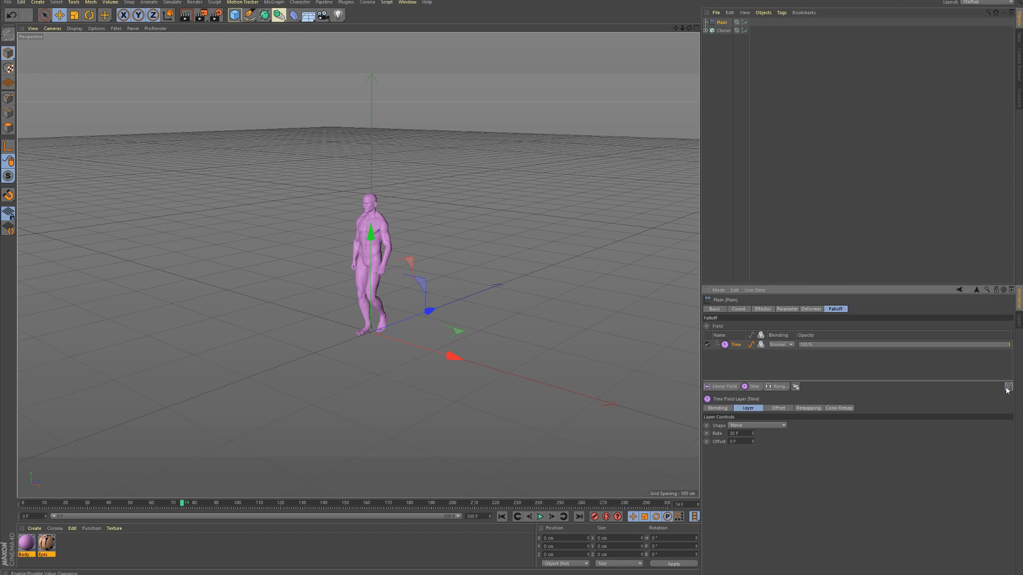
click(541, 518)
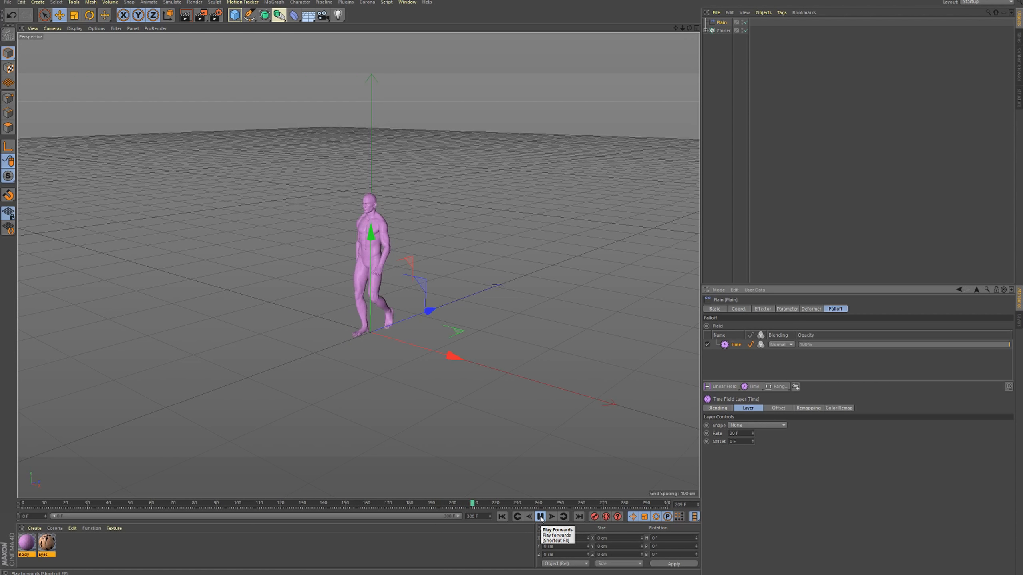
click(540, 517)
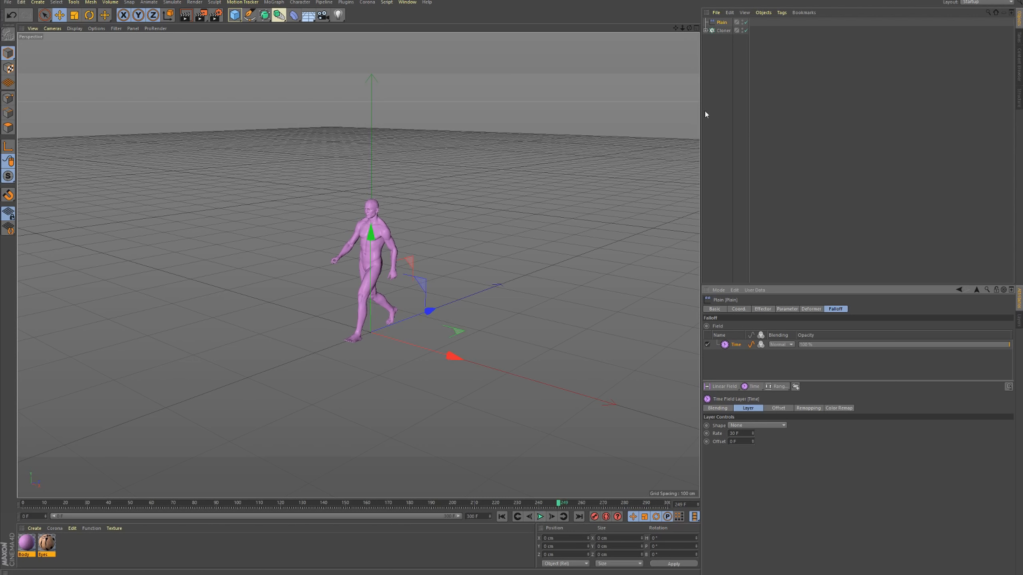
- Increase the Cloner's count to 4 and frame all the walking clones in the view
click(723, 30)
click(772, 308)
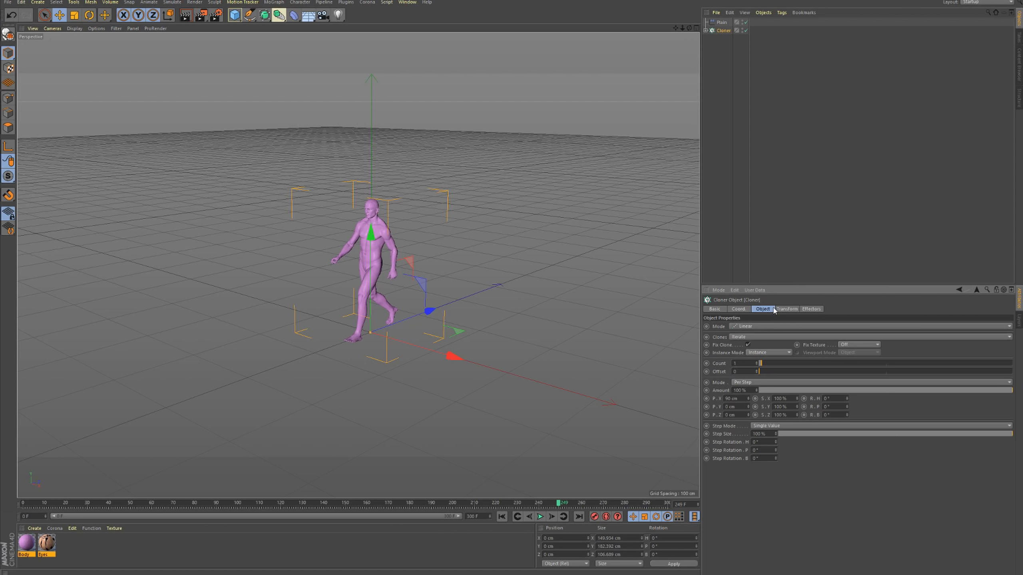
click(758, 361)
click(758, 362)
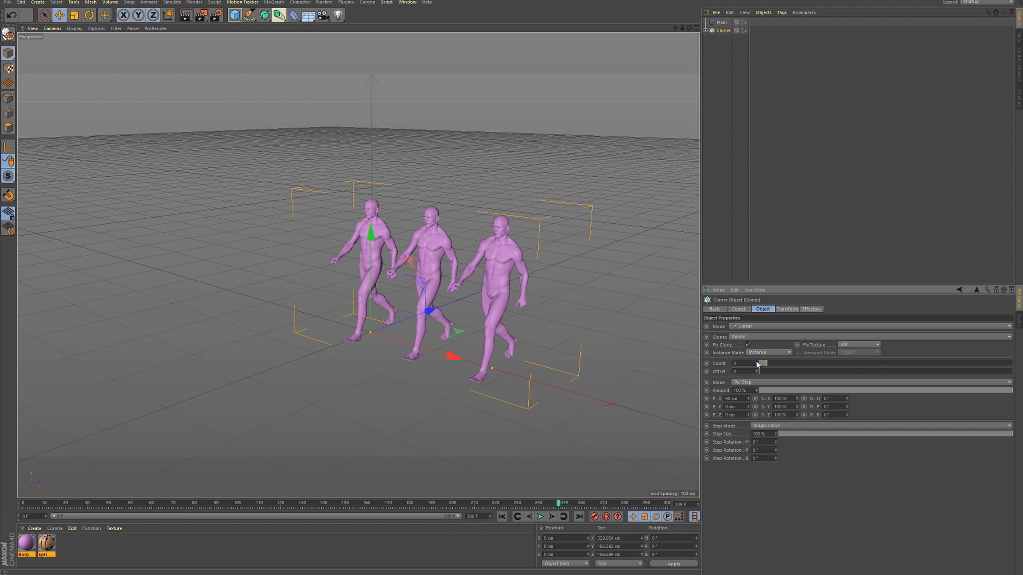
click(757, 362)
scroll(347, 327, down, 3)
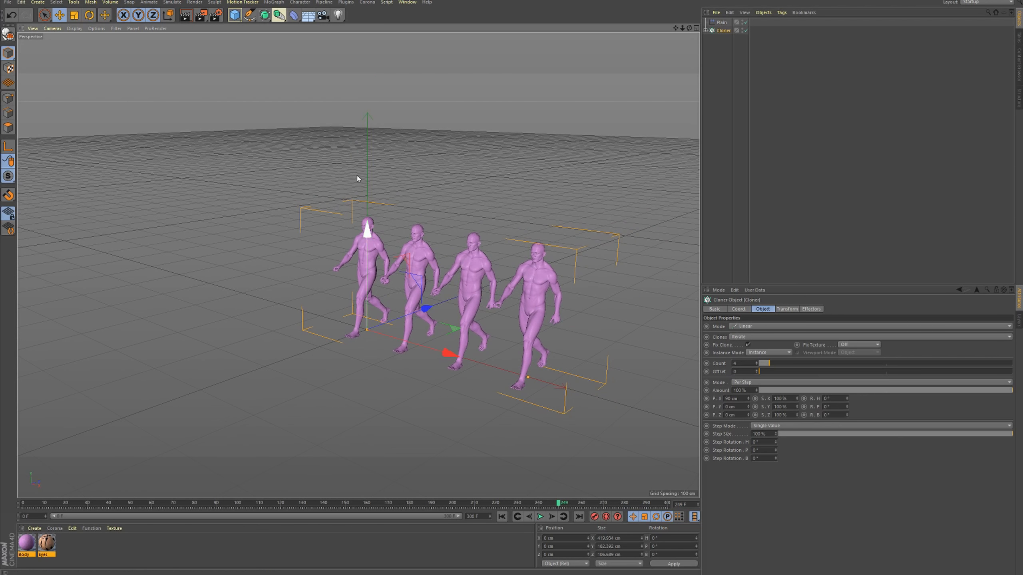
alt+drag(367, 335, 379, 323)
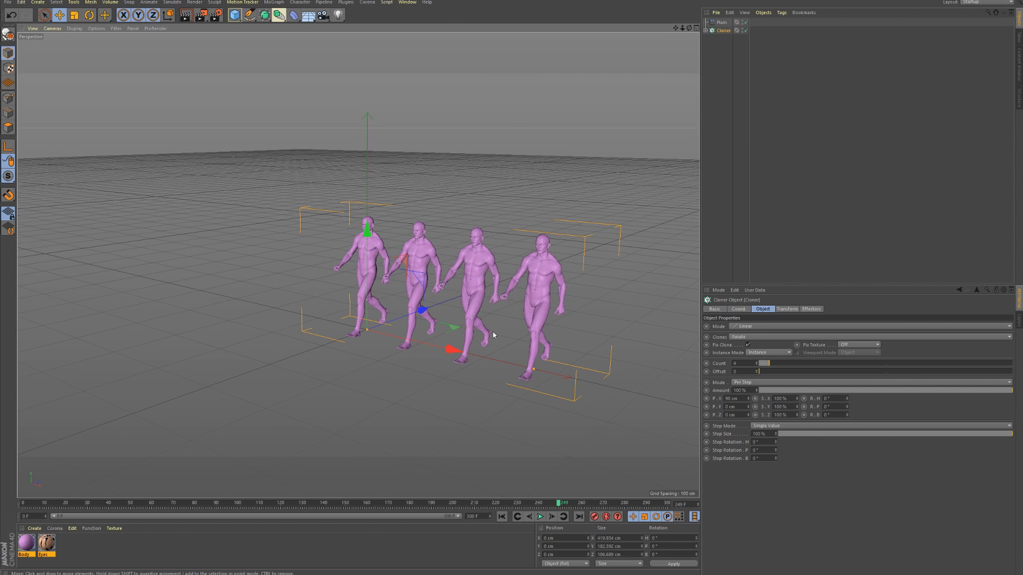
- Select the Plain effector and play the four clones' walk from frame 0 to check their timing
click(719, 22)
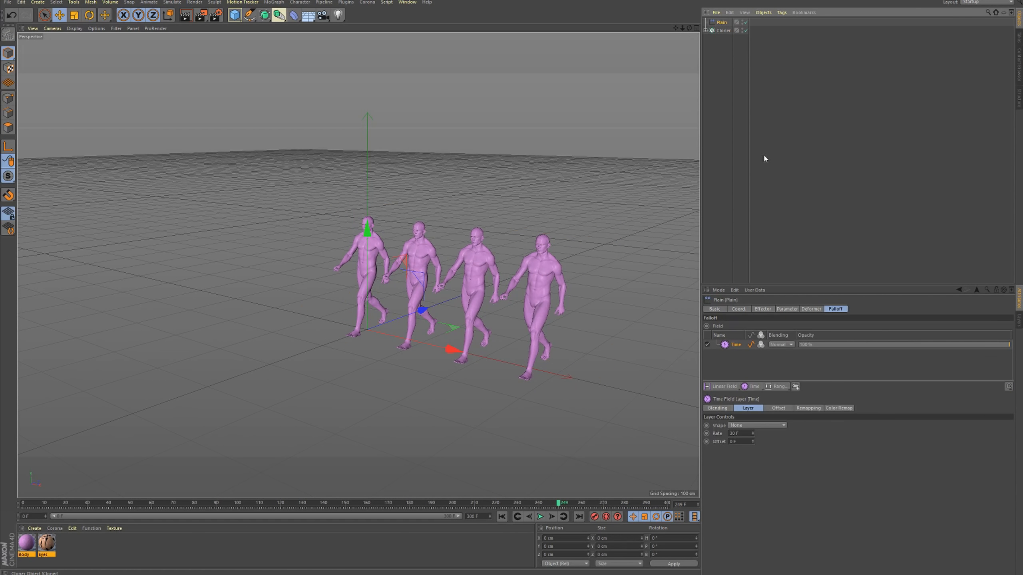
click(501, 517)
click(540, 517)
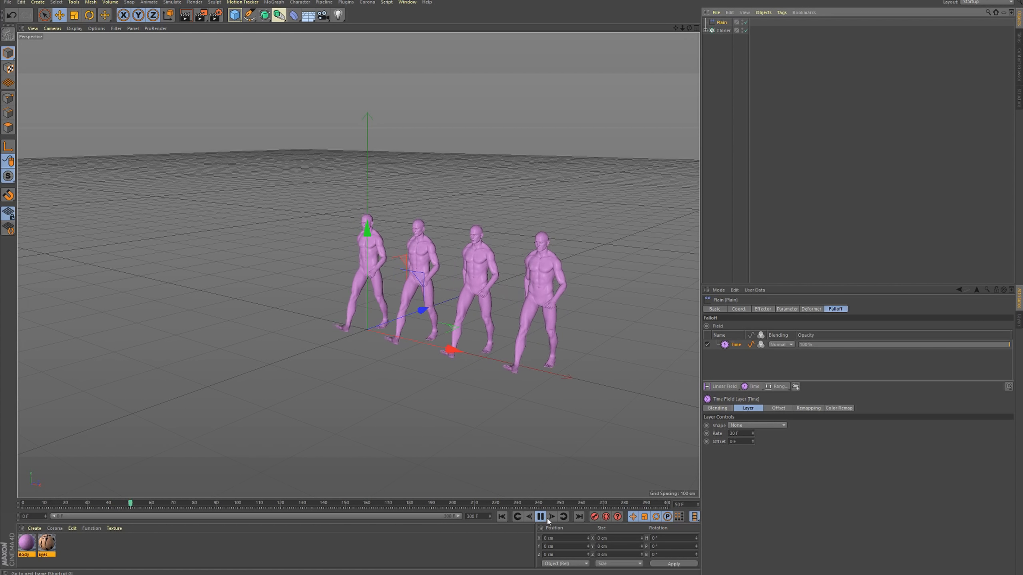
click(541, 517)
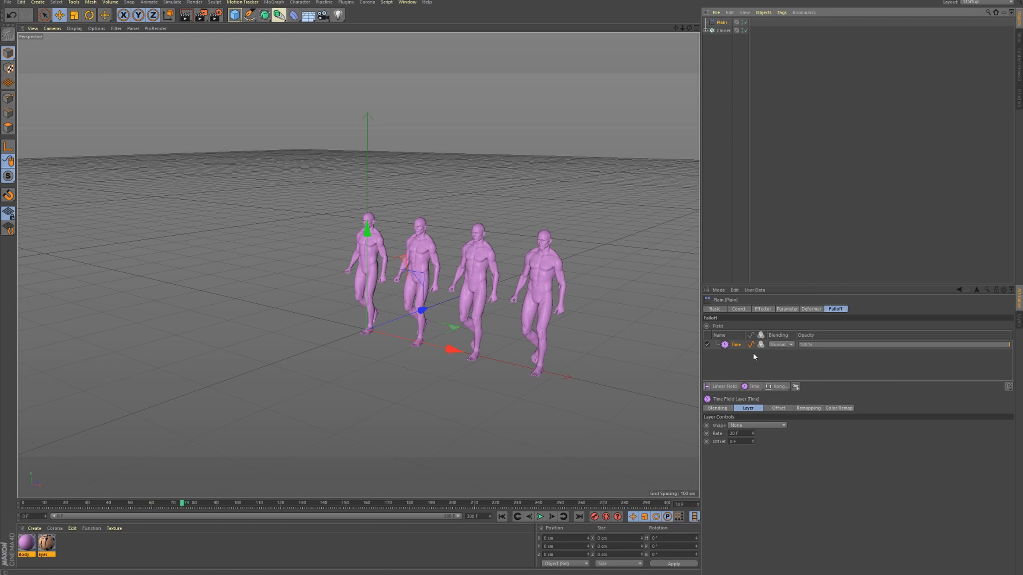
- Add a Linear Field above the Time field in the Plain effector's falloff and set its blending to Add
click(720, 386)
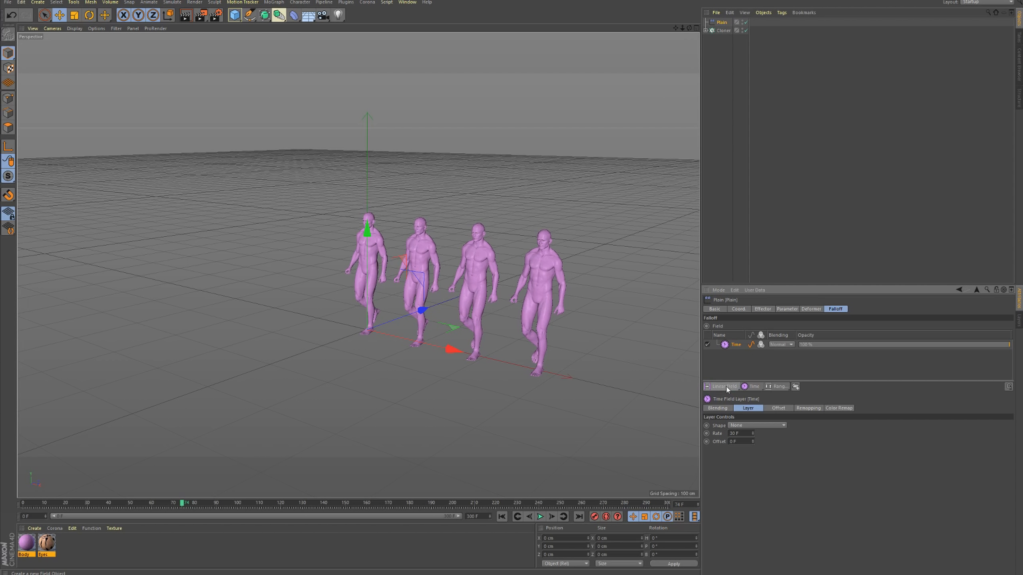
alt+drag(406, 332, 542, 347)
click(796, 345)
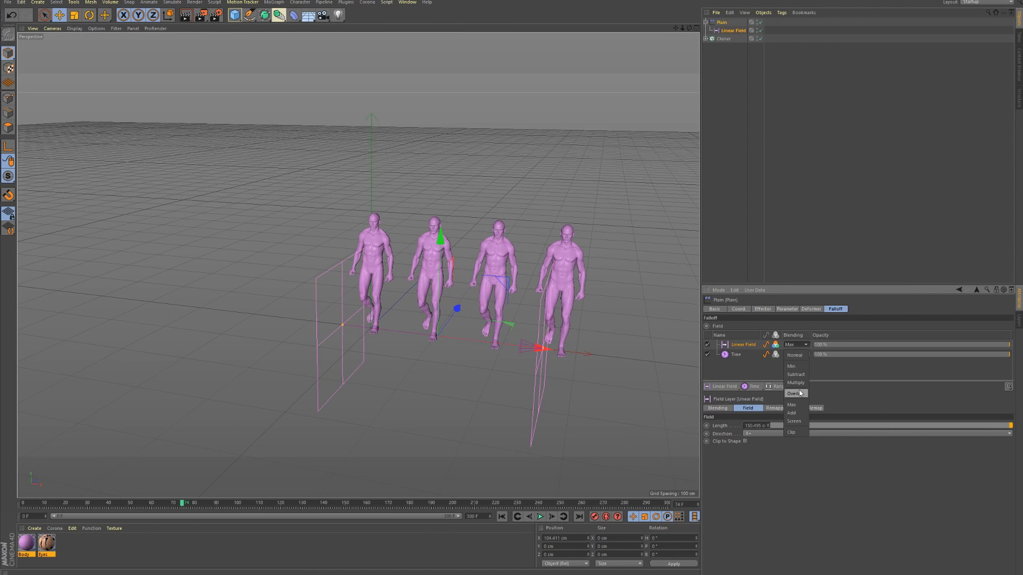
click(796, 423)
- Fit the Linear Field across the row of clones at frame 0, with a length of about 141 cm
mouse_move(542, 348)
mouse_down()
mouse_move(579, 354)
mouse_move(547, 350)
mouse_up()
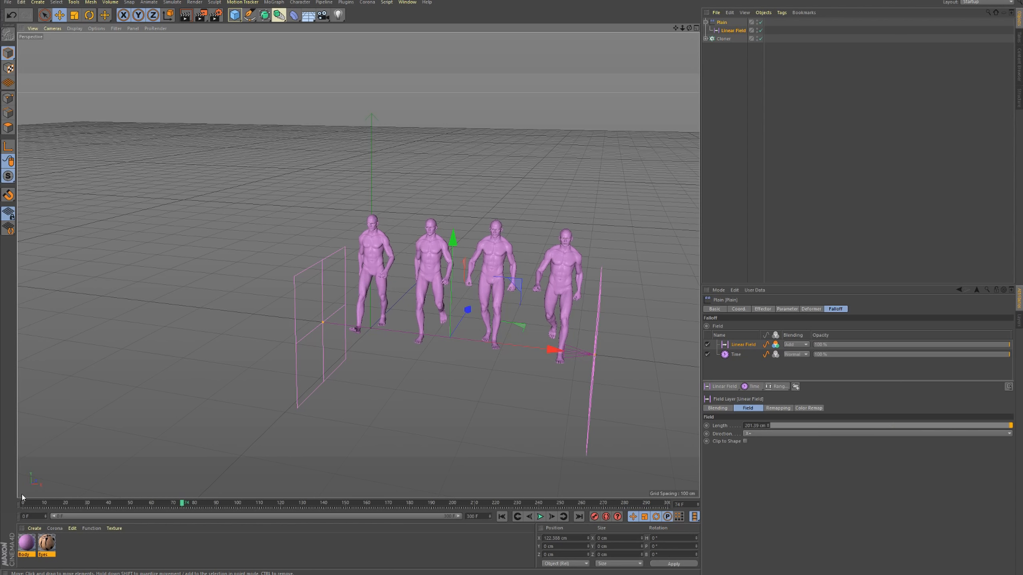
key(shift+f)
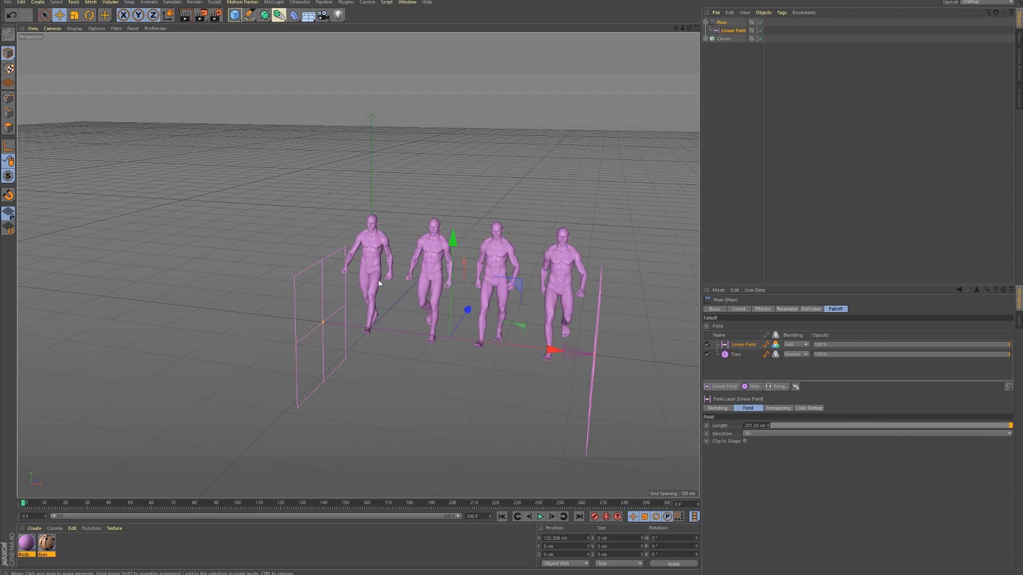
alt+drag(386, 296, 407, 304)
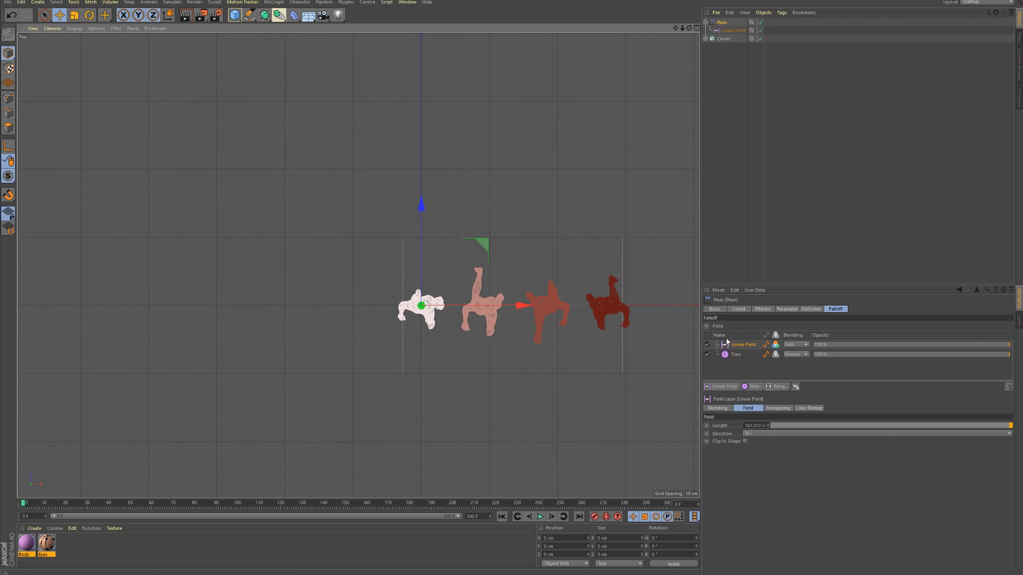
drag(531, 305, 609, 307)
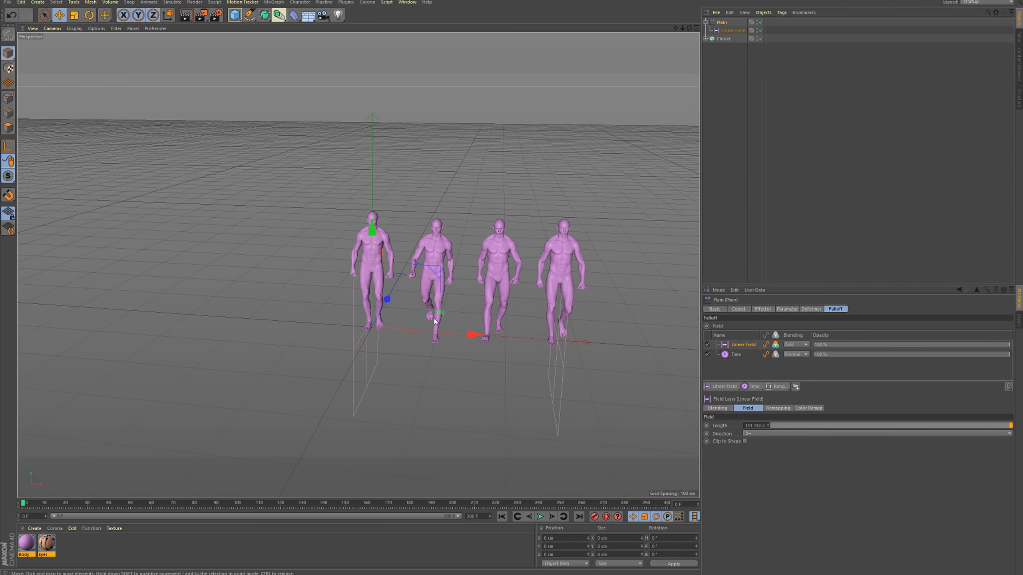
alt+drag(369, 325, 372, 312)
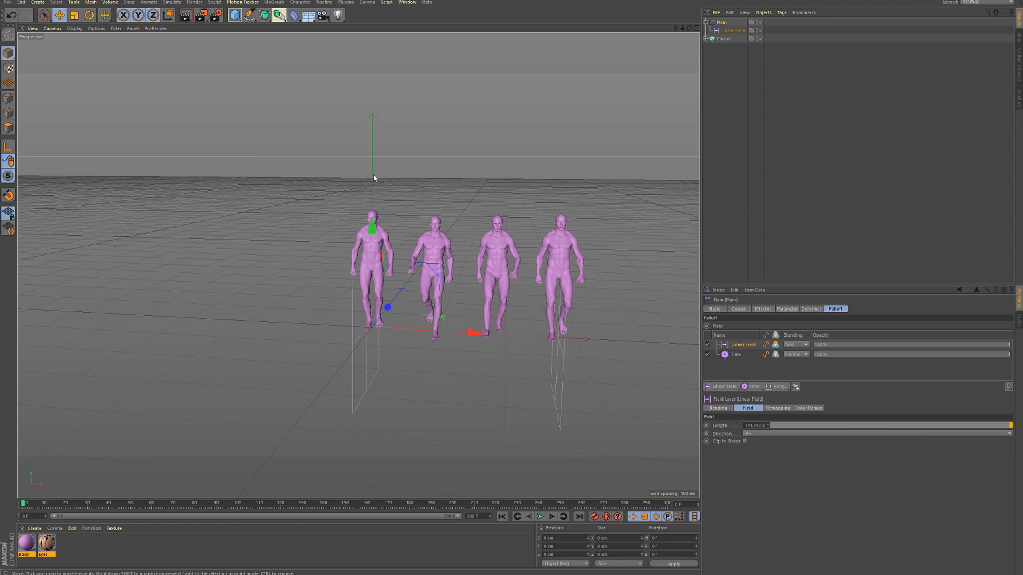
- Play the walk with the additive Linear Field and examine the clones' offset timing in perspective and side views
click(540, 517)
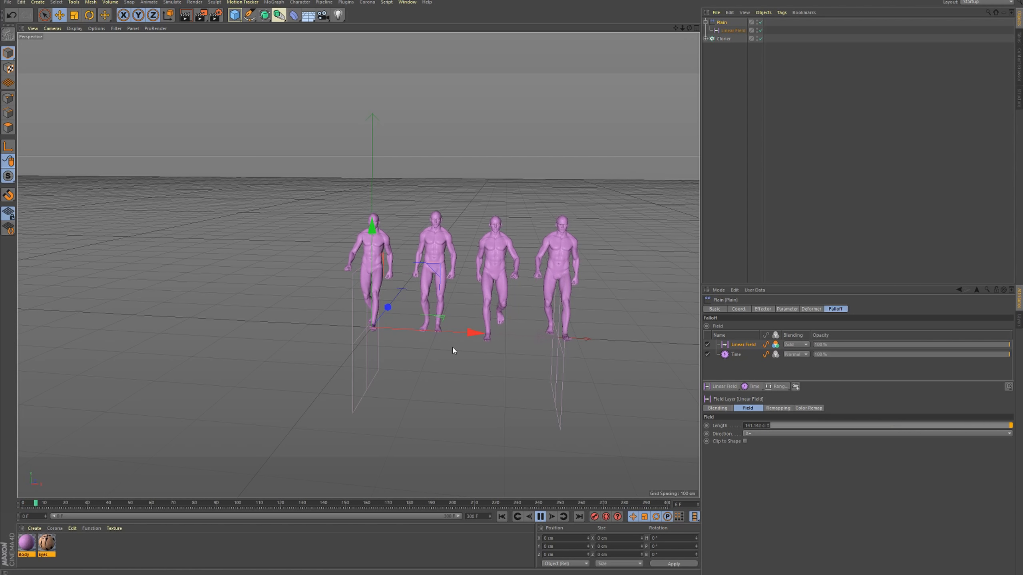
alt+drag(453, 304, 620, 348)
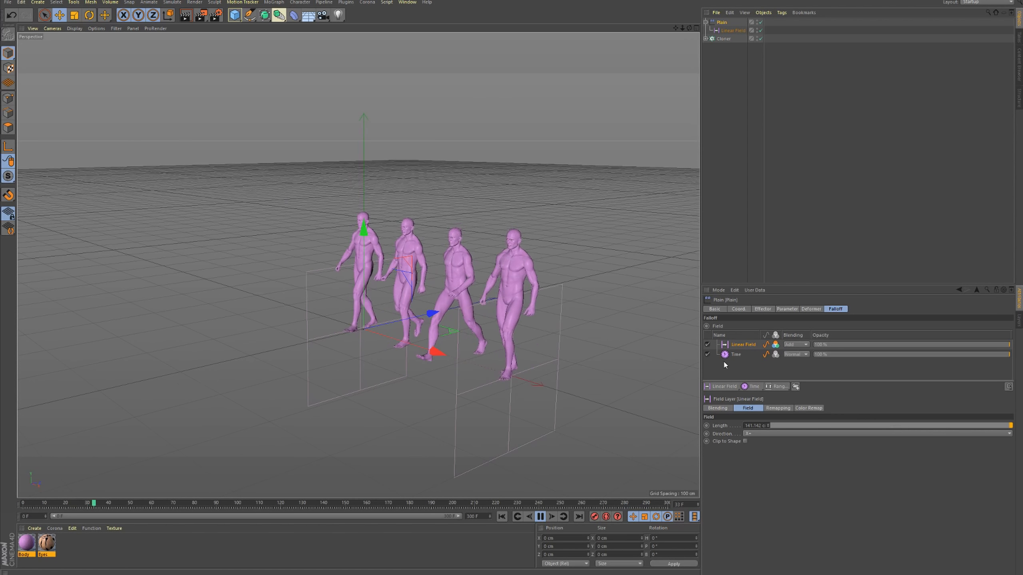
click(740, 276)
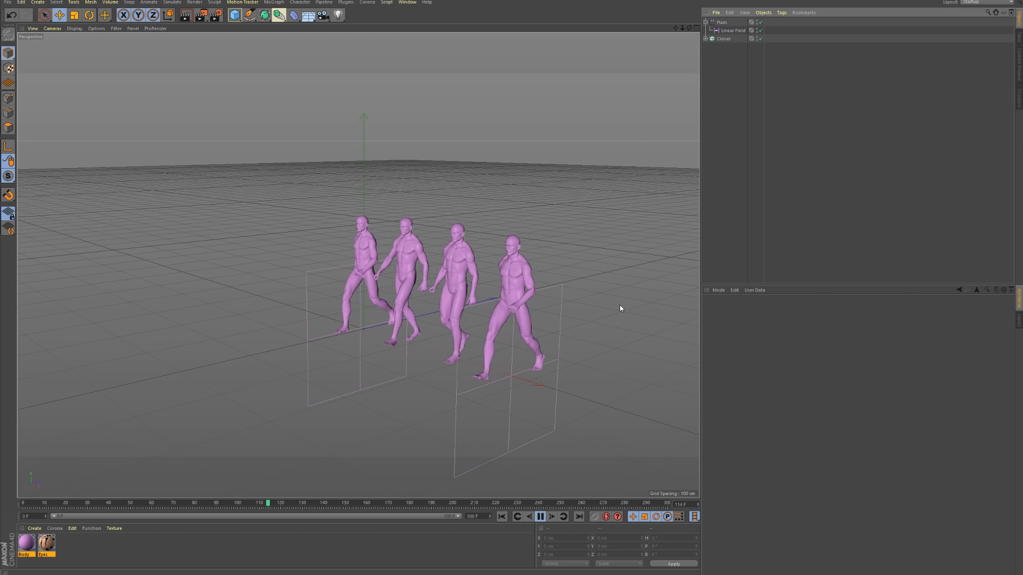
click(722, 23)
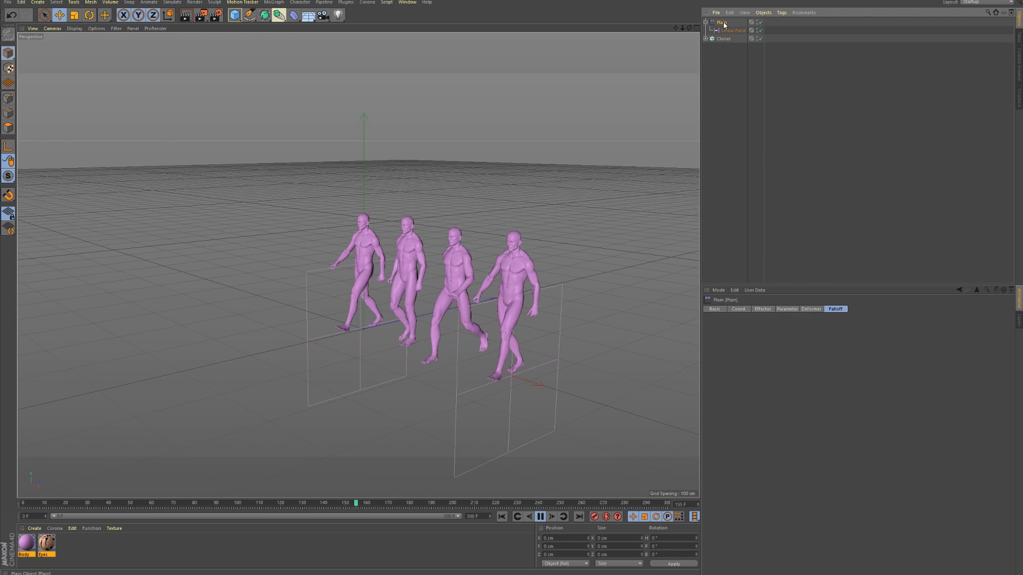
key(F3)
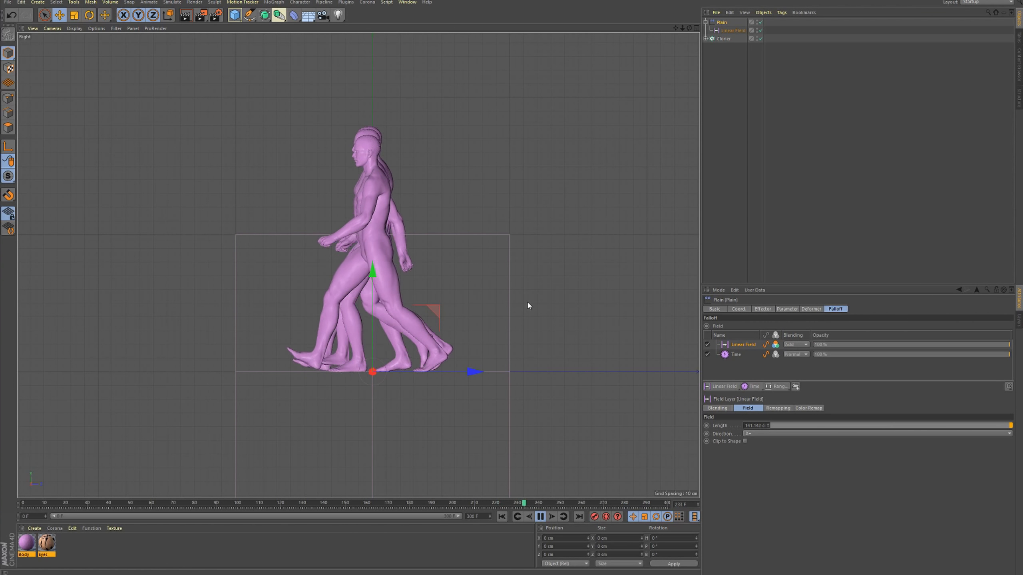
key(F1)
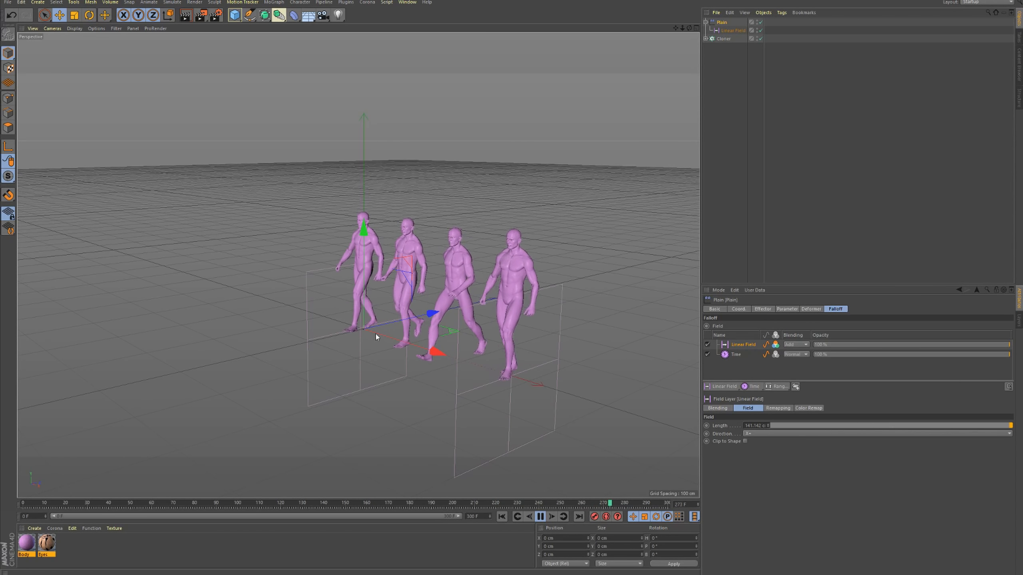
alt+drag(381, 332, 432, 344)
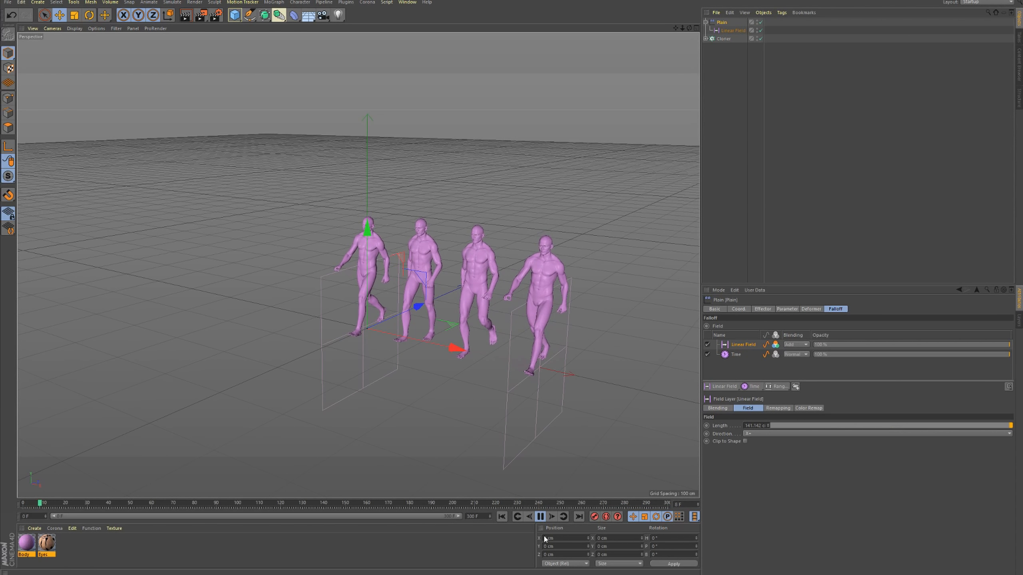
click(541, 517)
- Change the Linear Field's blending mode to Multiply and view the clones from the front
click(796, 345)
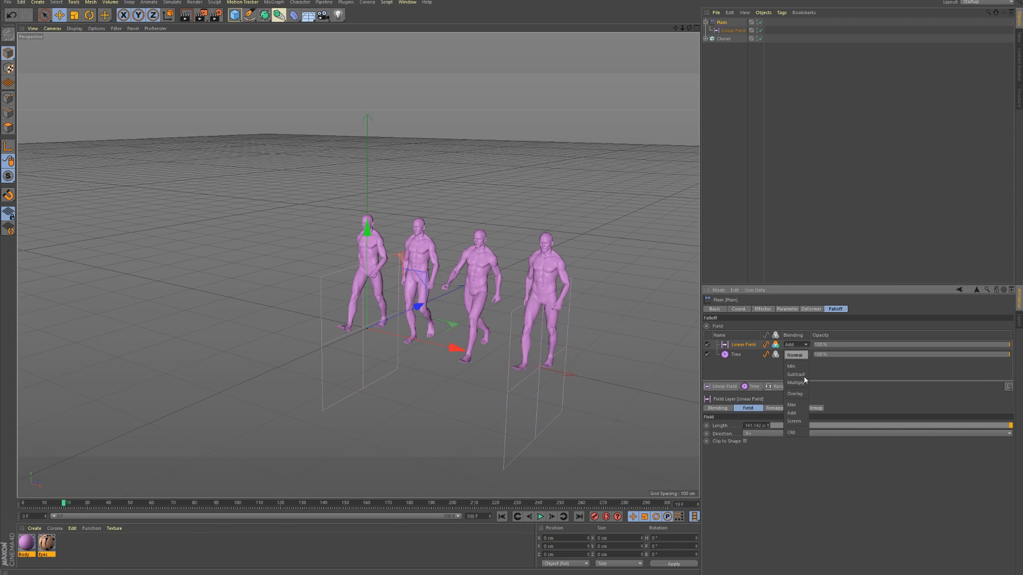
click(795, 393)
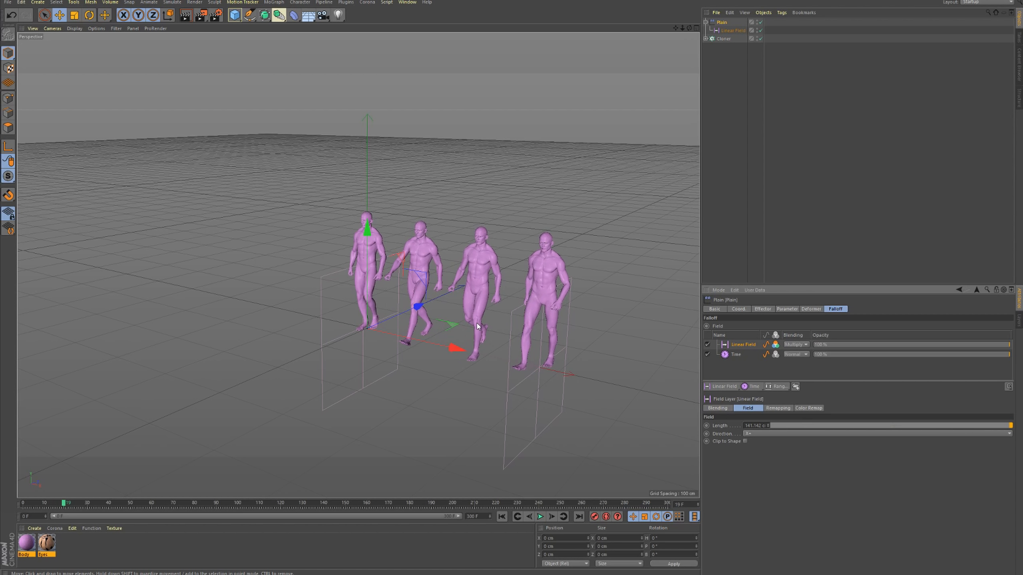
alt+drag(445, 409, 482, 339)
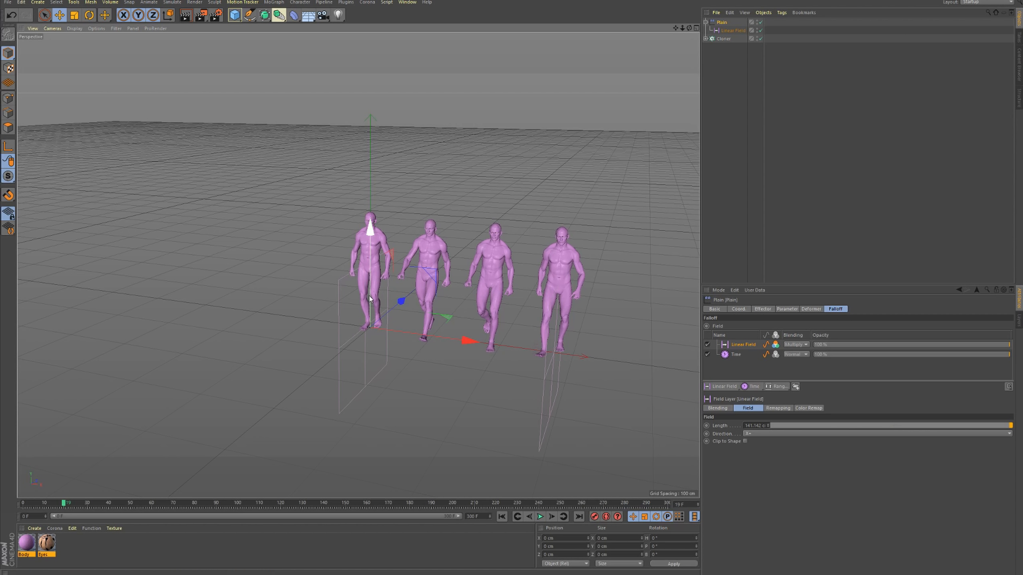
alt+drag(370, 299, 642, 340)
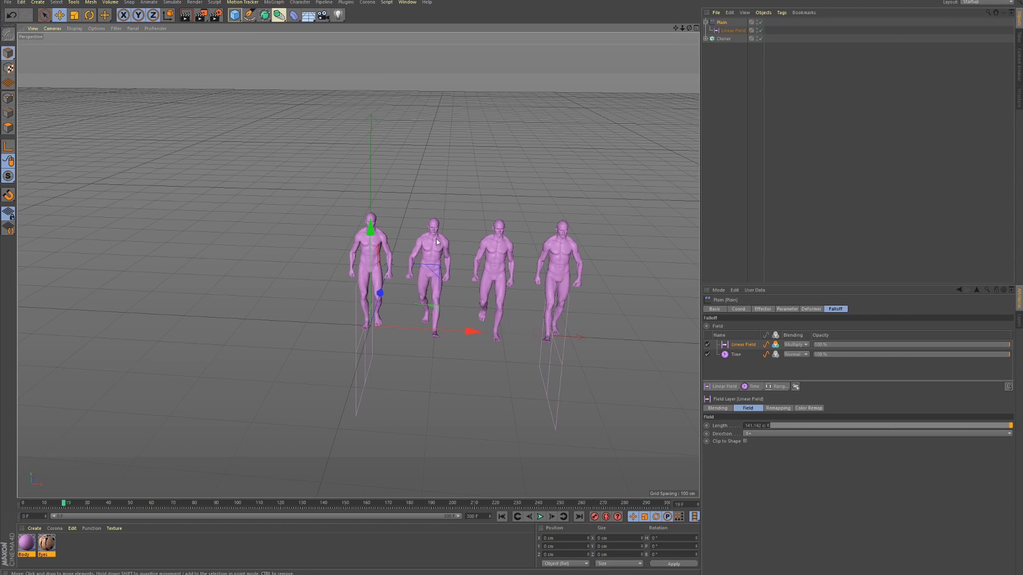
- Play the walk with the multiplied Linear Field, examining the first clone's feet up close and the whole row's speeds
click(730, 356)
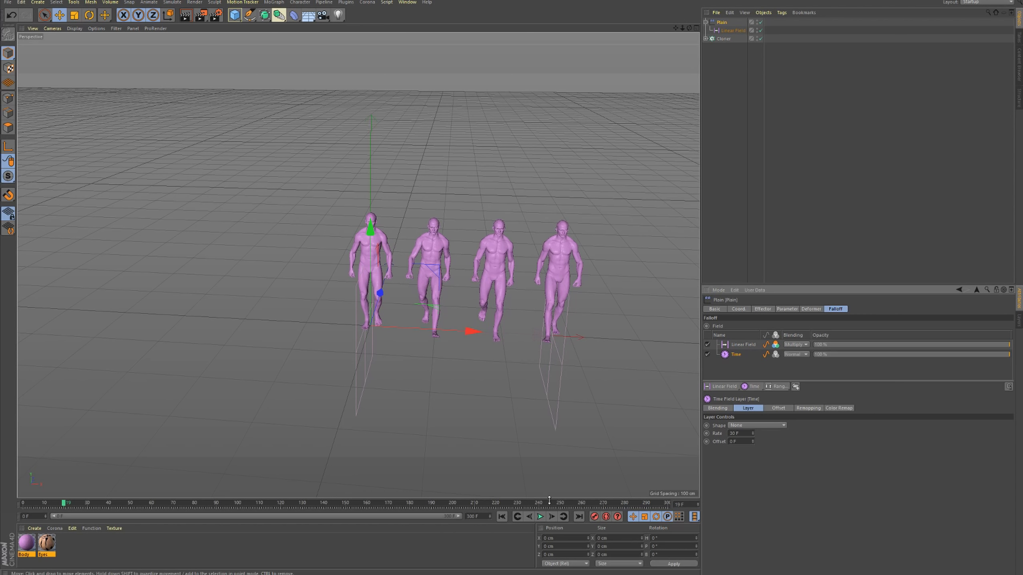
click(743, 345)
key(F8)
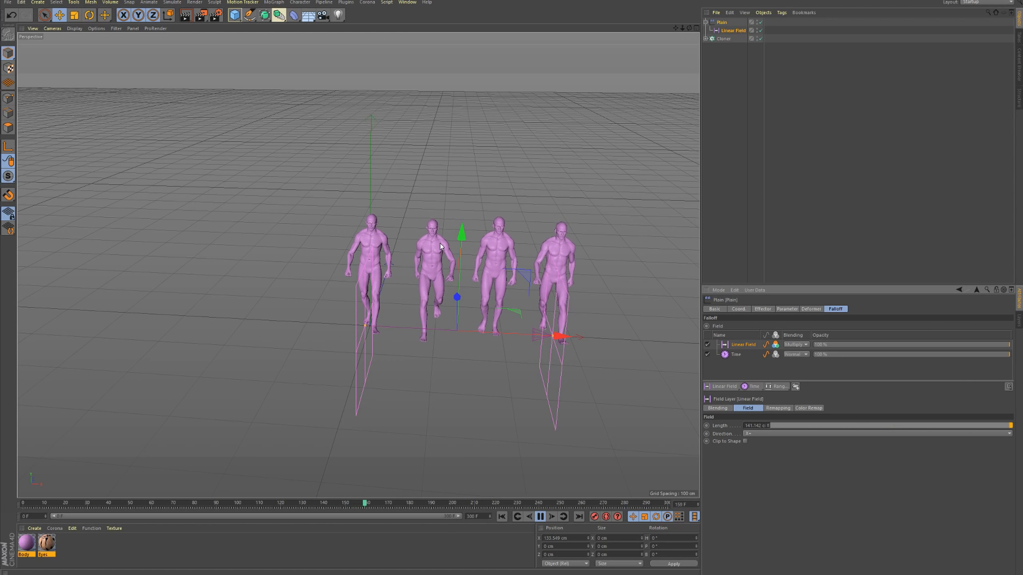
alt+right_drag(368, 326, 579, 326)
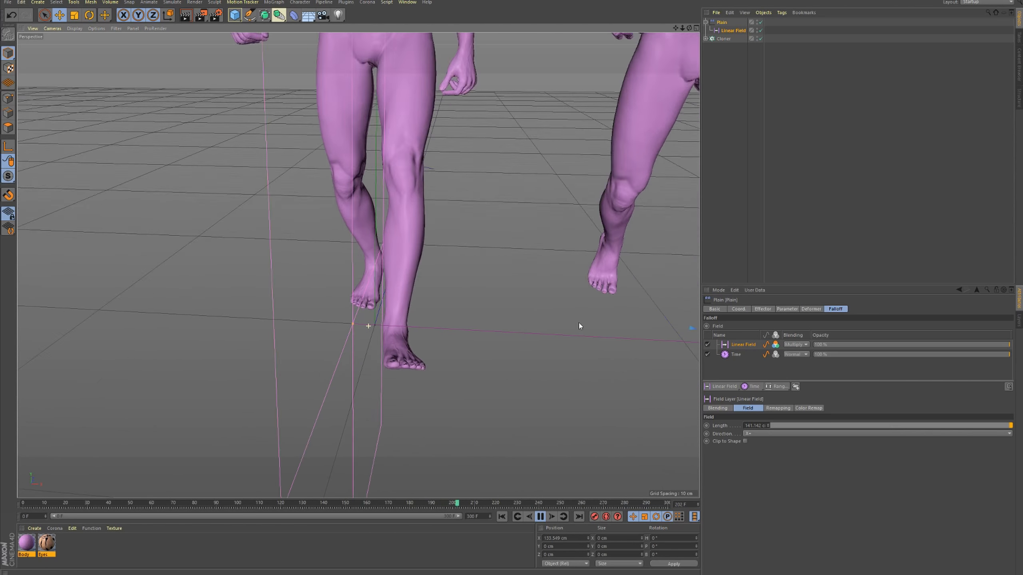
alt+drag(579, 326, 399, 331)
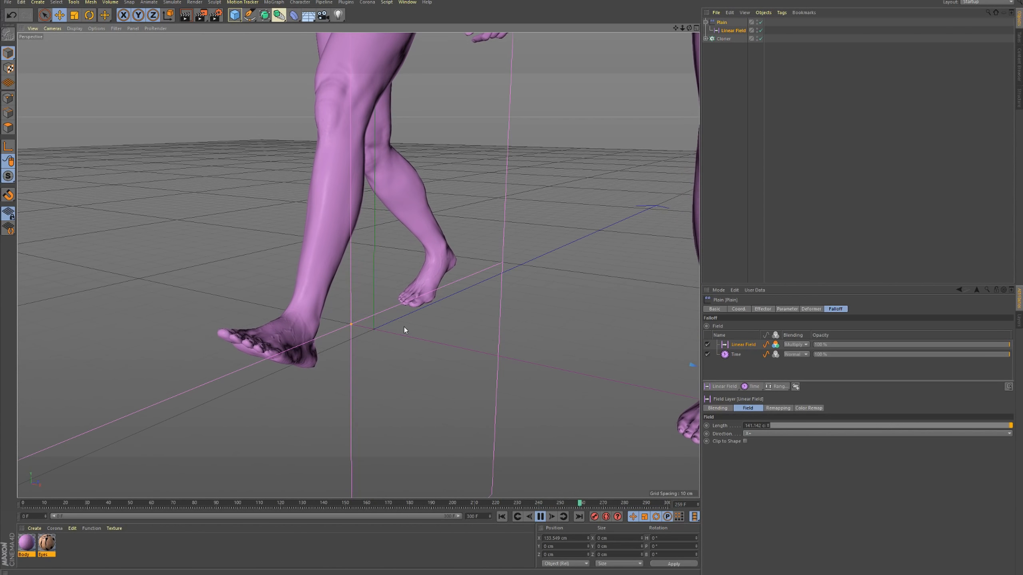
alt+right_drag(379, 327, 232, 399)
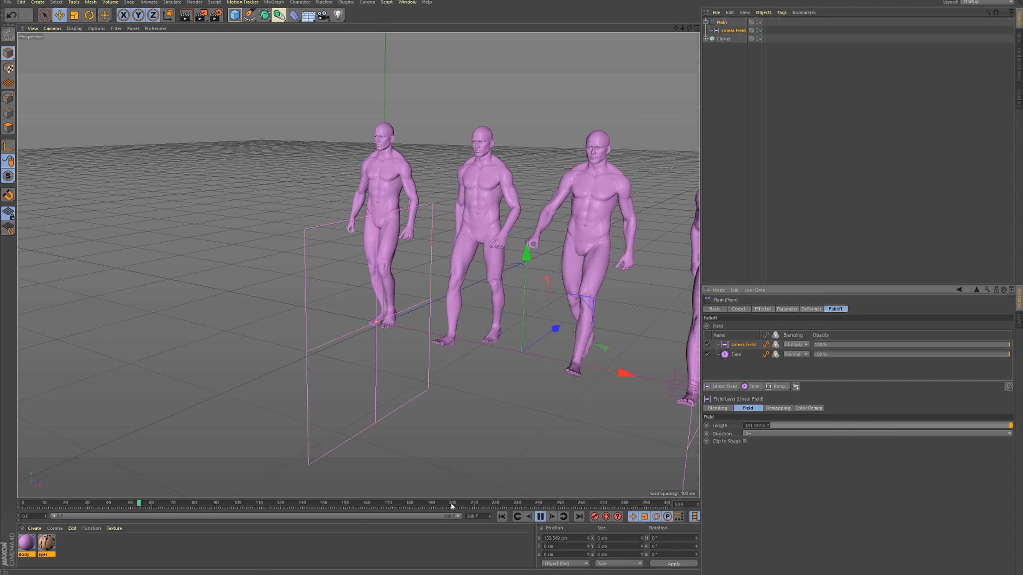
alt+right_drag(351, 312, 279, 383)
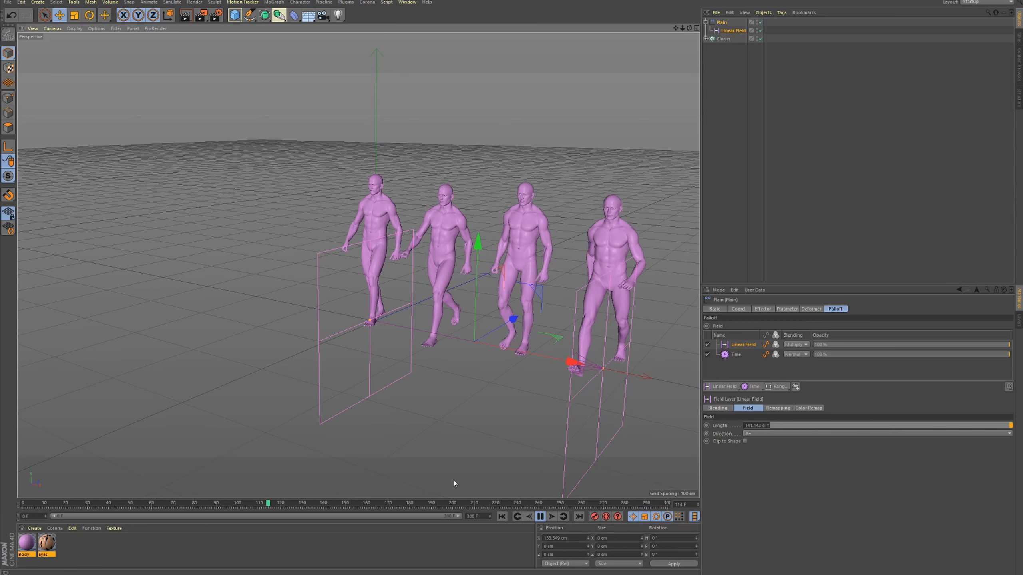
click(539, 517)
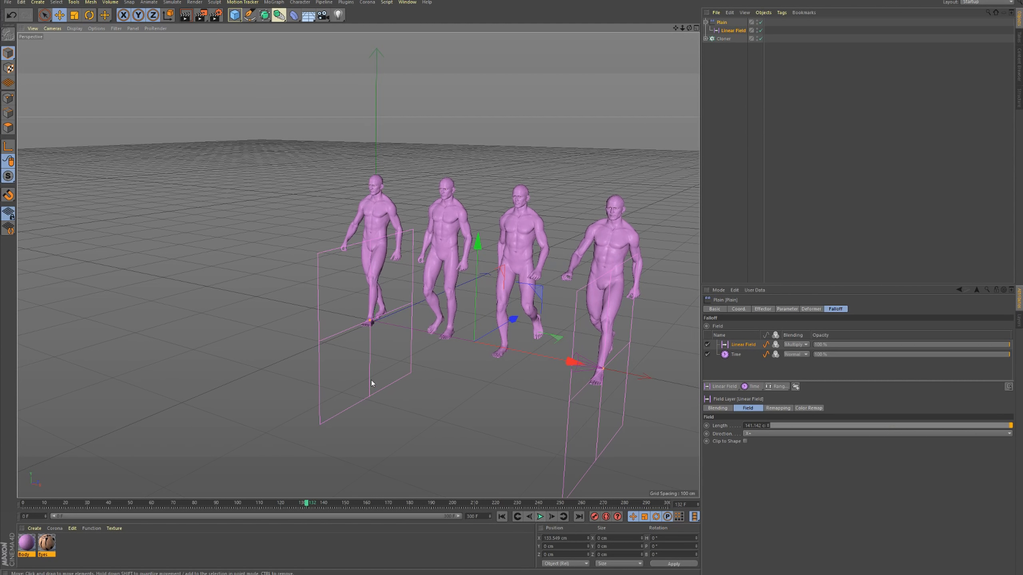
- Return to frame 0, add a Random Field on top of the Plain effector's falloff, and set its blending to Add
click(502, 516)
mouse_move(518, 343)
alt+mouse_down()
mouse_move(478, 335)
mouse_move(509, 355)
alt+mouse_up()
drag(724, 387, 740, 470)
click(802, 345)
click(797, 413)
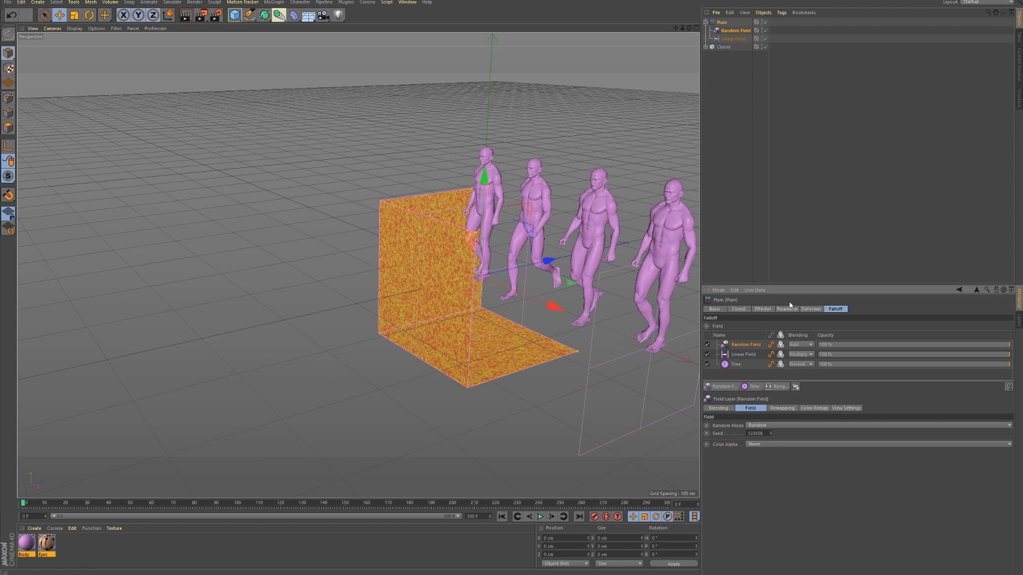
- Hide the Random Field in the viewport and clear the object selection
click(762, 31)
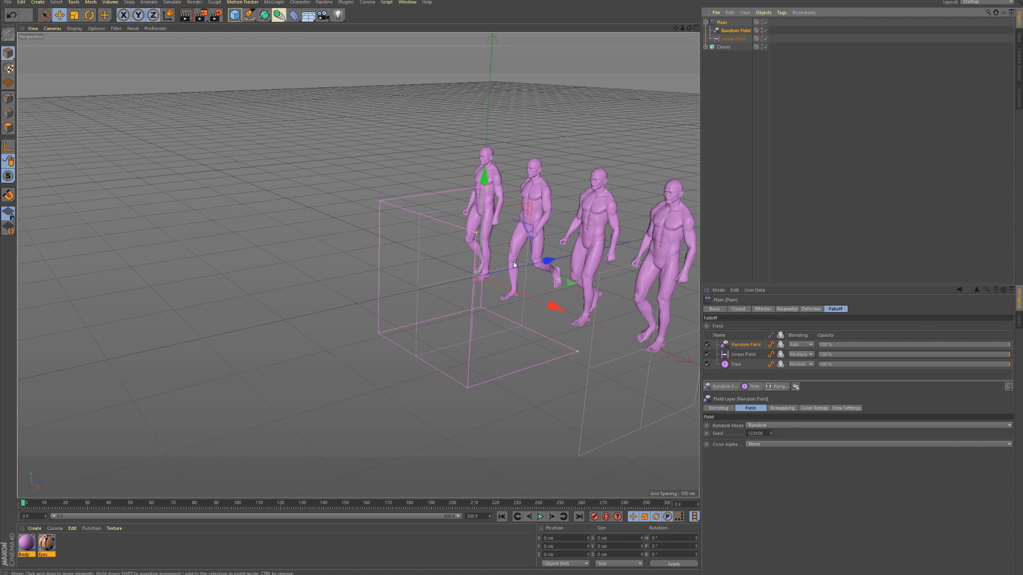
alt+drag(514, 279, 407, 262)
alt+drag(577, 318, 449, 324)
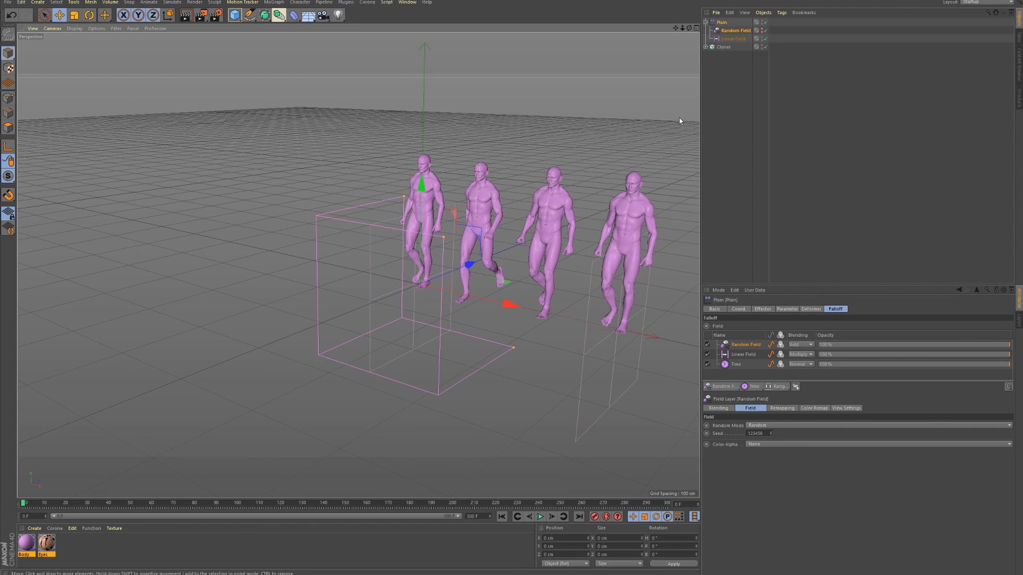
click(741, 38)
click(762, 170)
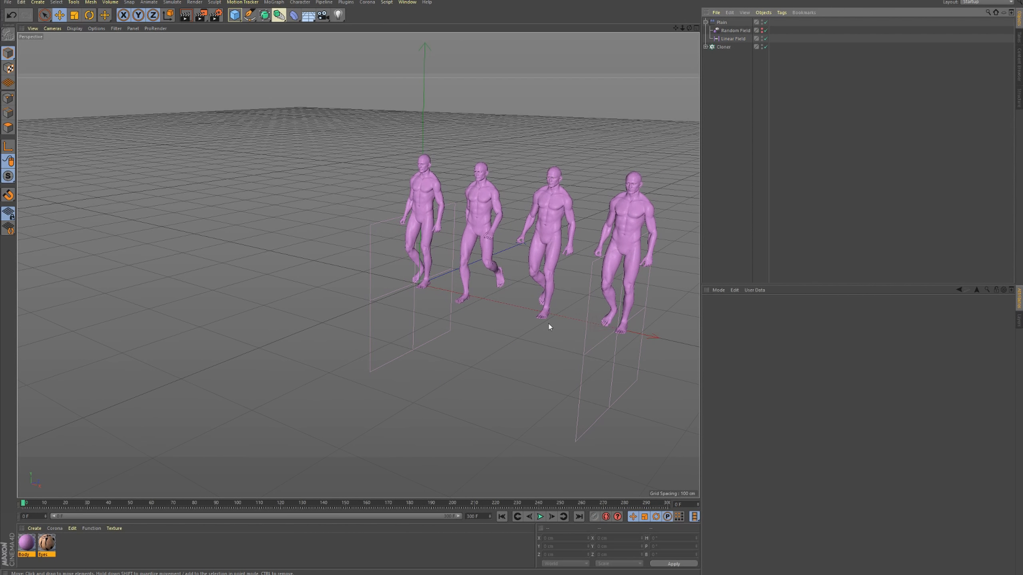
- Play the walking animation of the cloned figures, stop it and return to frame 0
alt+middle_drag(558, 287, 327, 357)
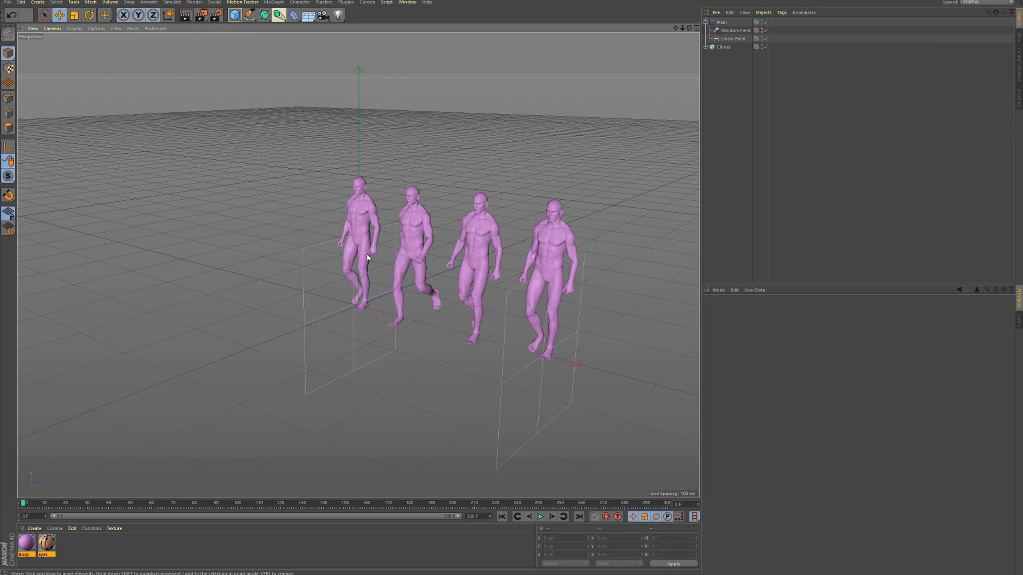
click(540, 516)
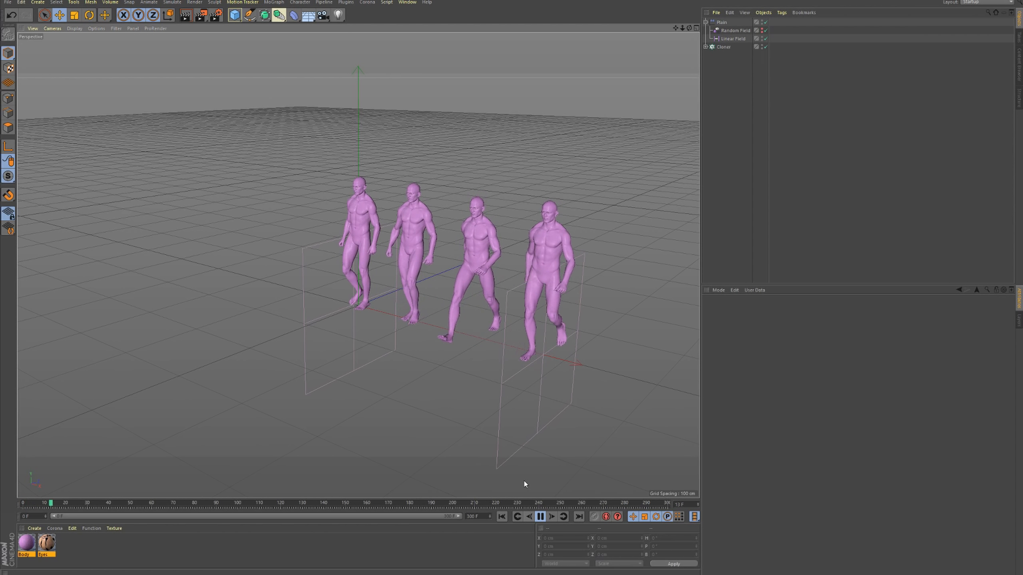
click(541, 517)
click(502, 516)
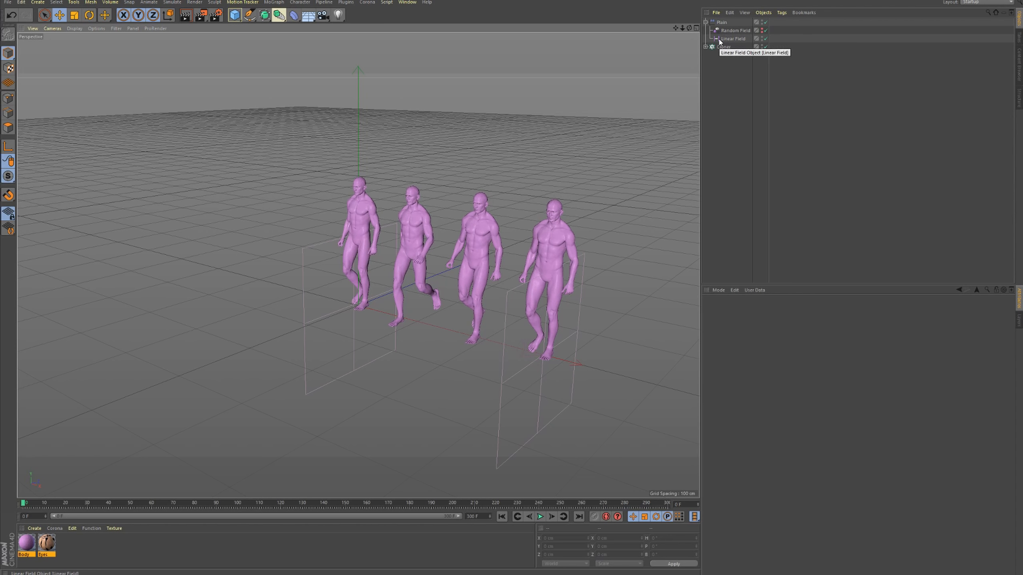
- Delete the Random Field and Linear Field from the Plain effector's falloff, keeping only the Time field
click(721, 21)
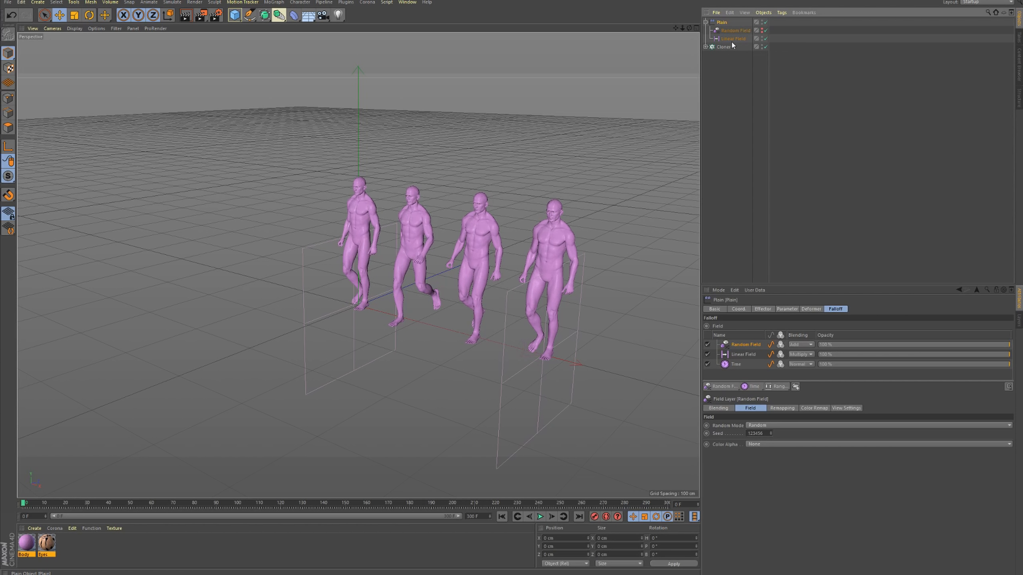
key(Delete)
click(741, 346)
key(Delete)
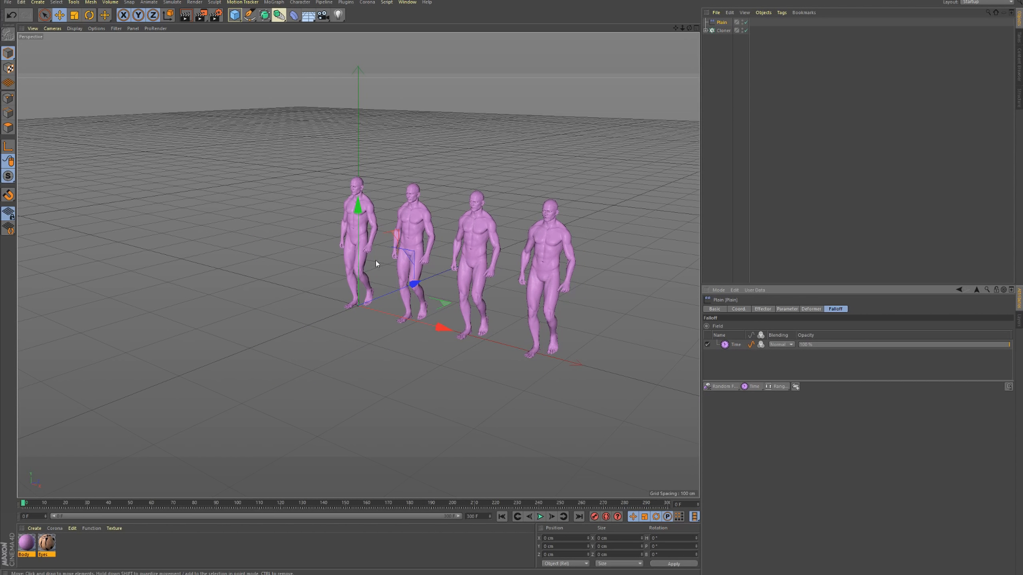
key(space)
key(space)
scroll(421, 305, down, 2)
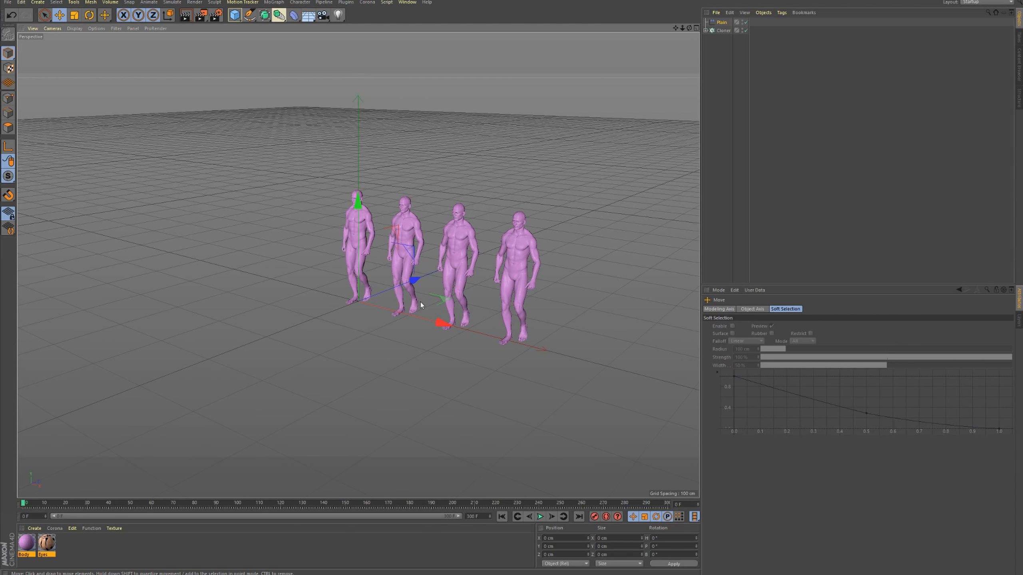
alt+drag(462, 322, 615, 362)
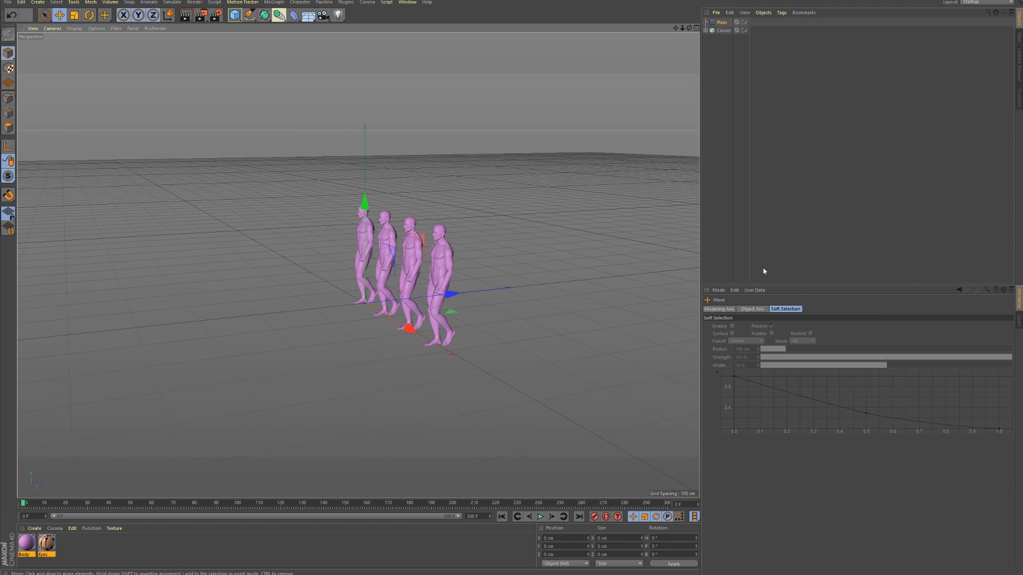
click(711, 171)
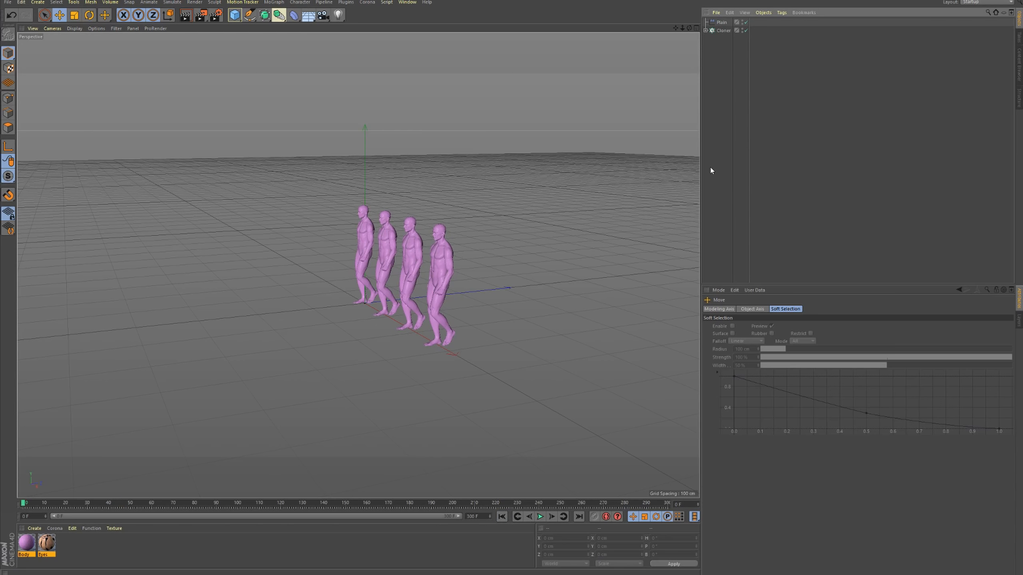
- Rename the Plain effector as Animation
click(722, 31)
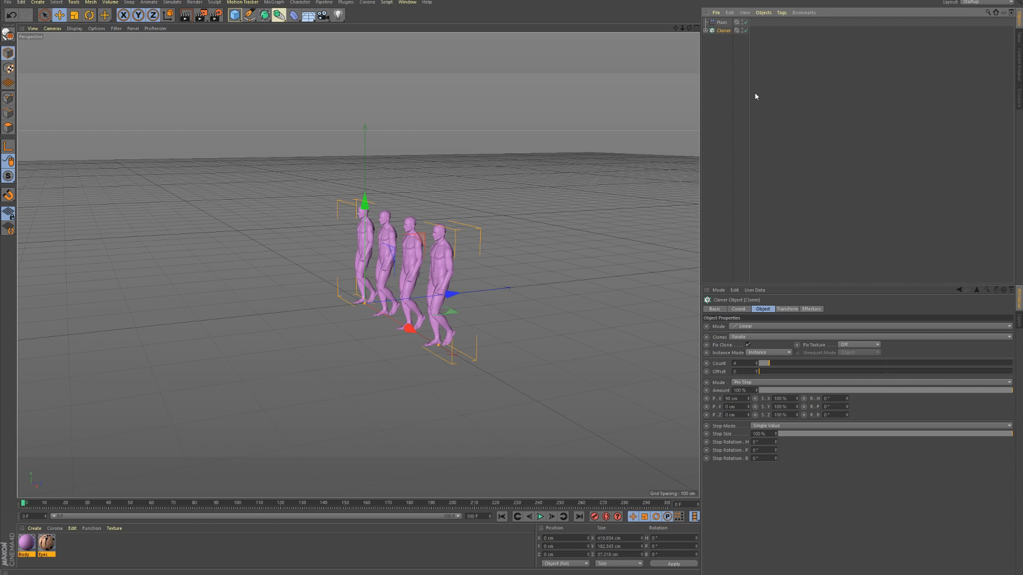
double_click(723, 23)
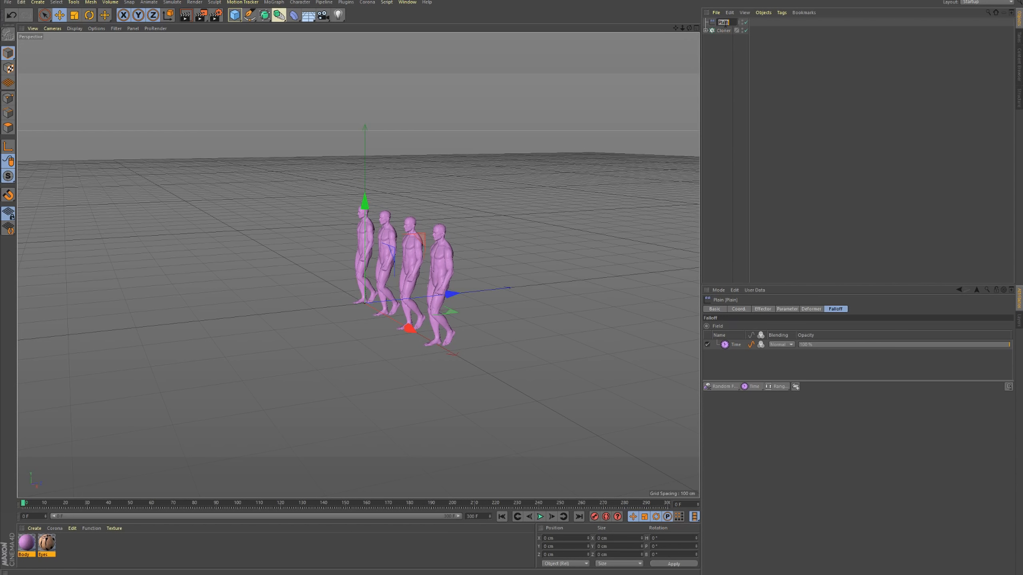
text(A)
text(nimation)
key(Return)
- Add a second Plain effector to the Cloner and name it Position
click(723, 30)
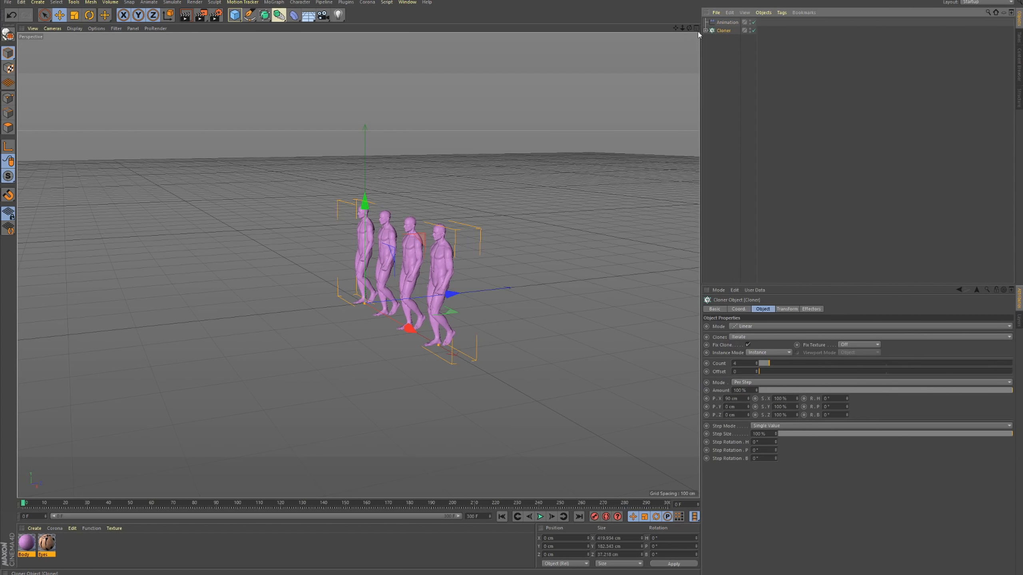
click(274, 2)
mouse_move(319, 19)
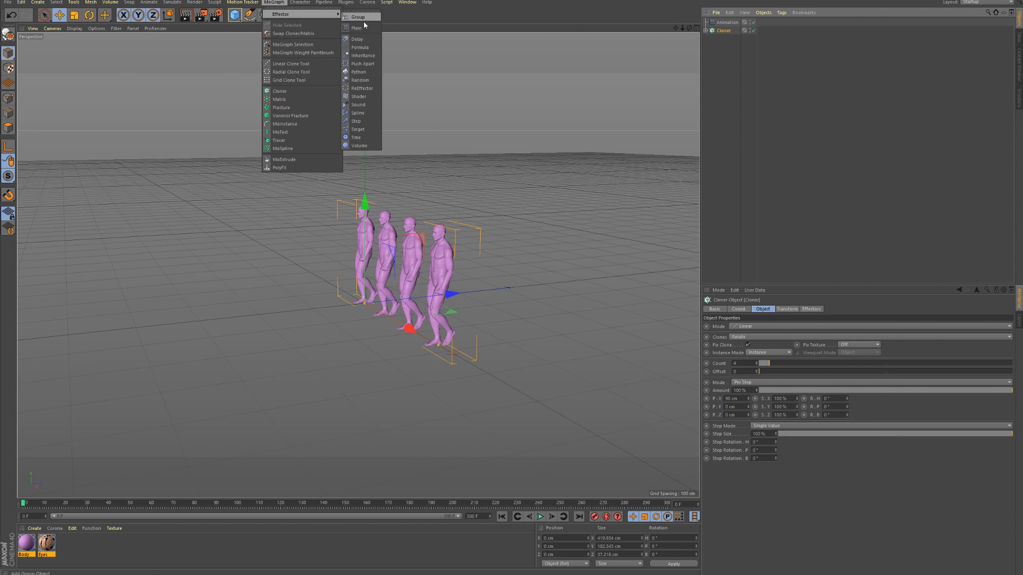
click(356, 22)
double_click(723, 22)
text(Pusition)
key(Return)
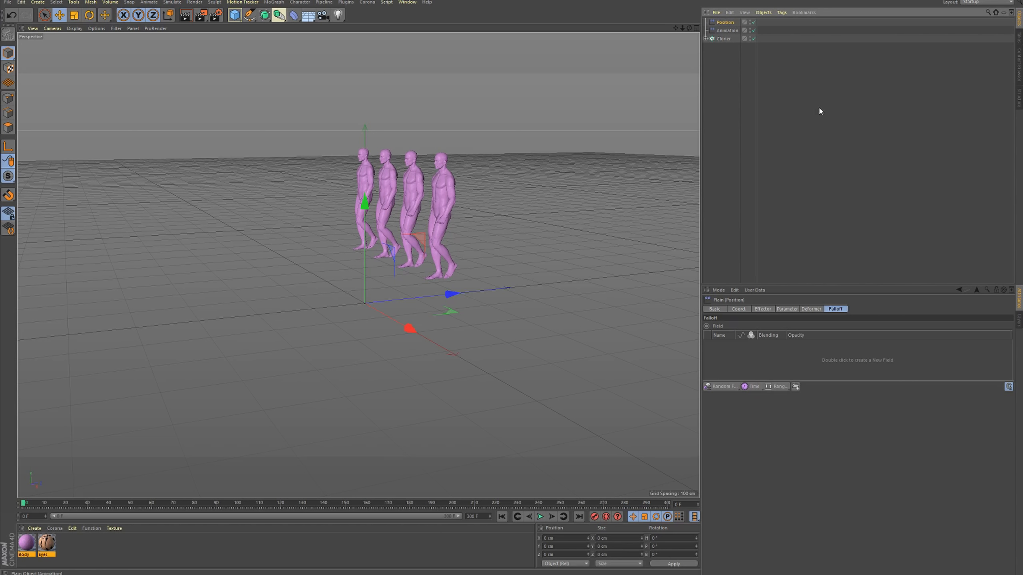
- Set the Position effector's Y offset to 0 cm and its Z offset to -122 cm
click(794, 309)
double_click(750, 357)
text(00)
key(Return)
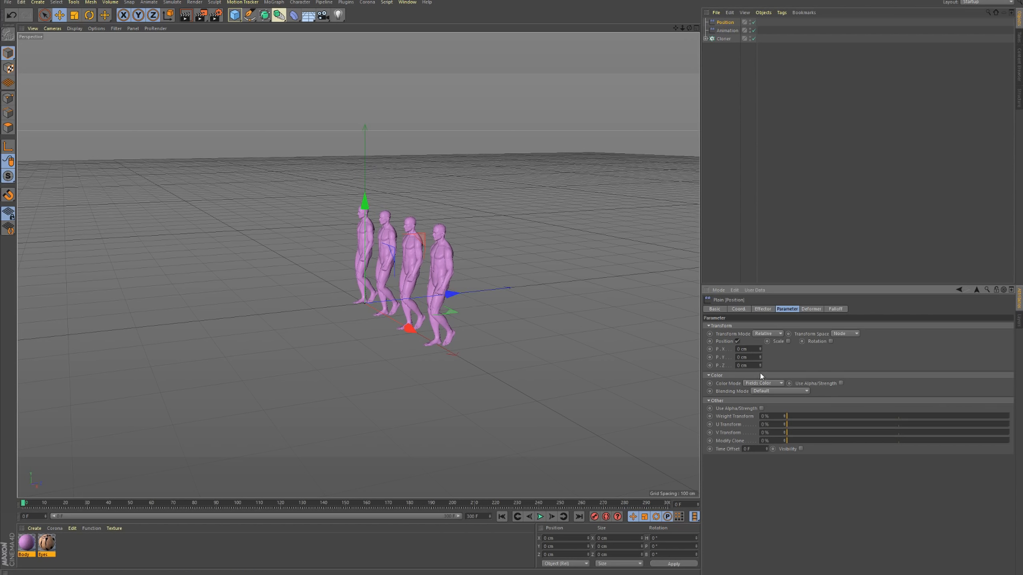
drag(760, 365, 760, 397)
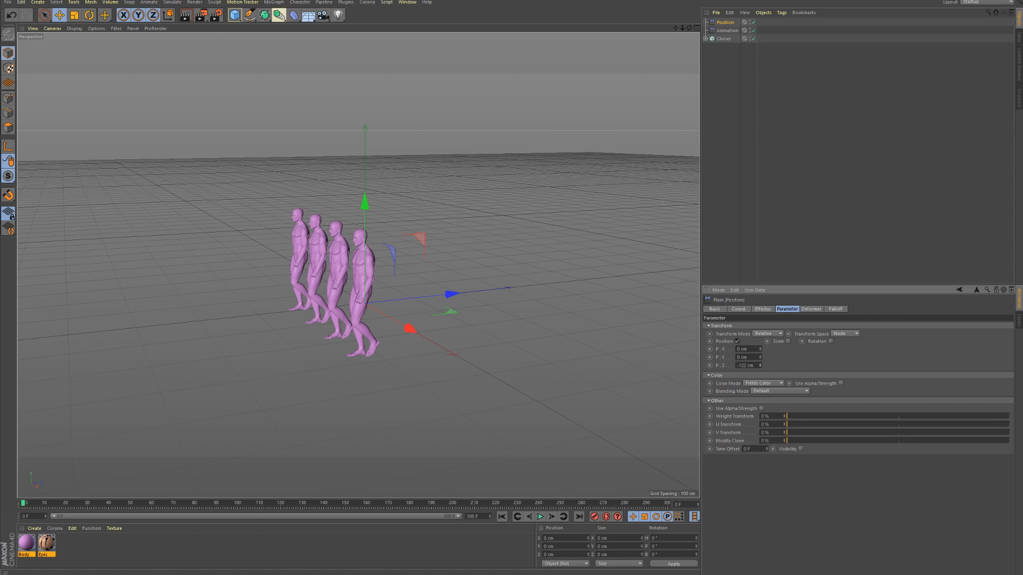
- Play the animation with the Position effector's offset applied, stop it and rewind to the start
alt+drag(347, 303, 324, 304)
click(540, 517)
click(540, 517)
click(502, 516)
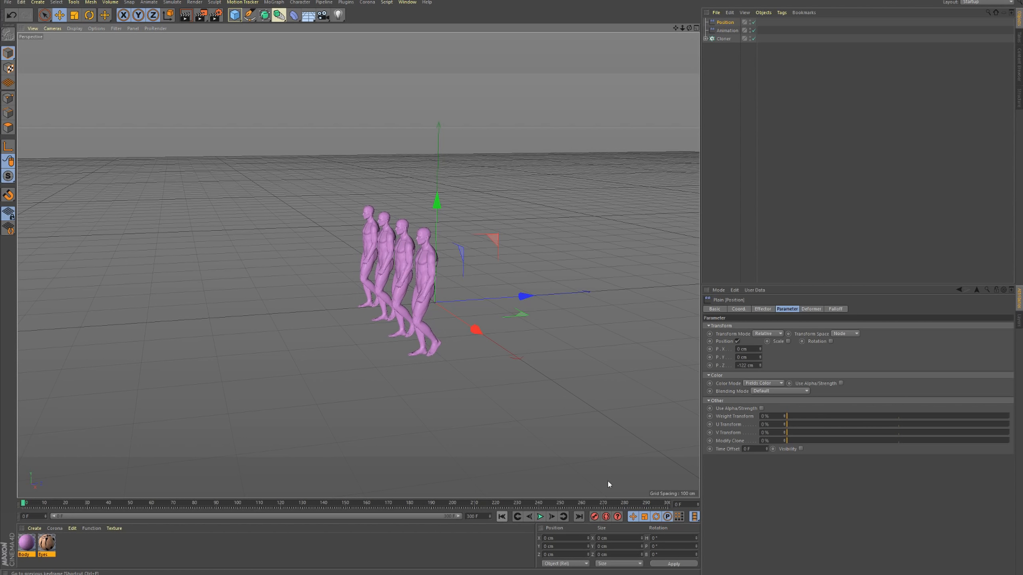
- Put the Time field of the Animation effector's falloff into a Group Field
click(837, 309)
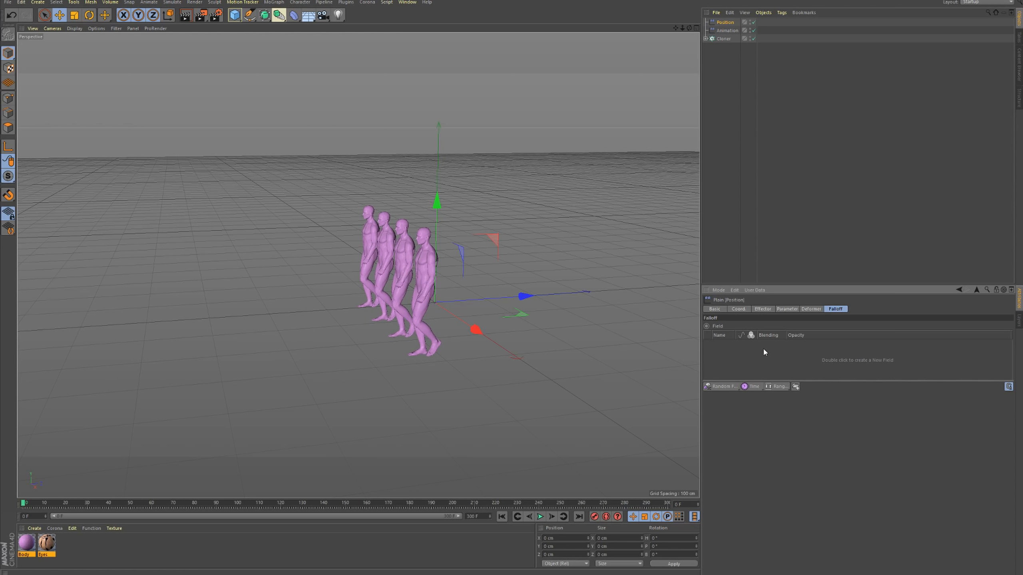
click(721, 32)
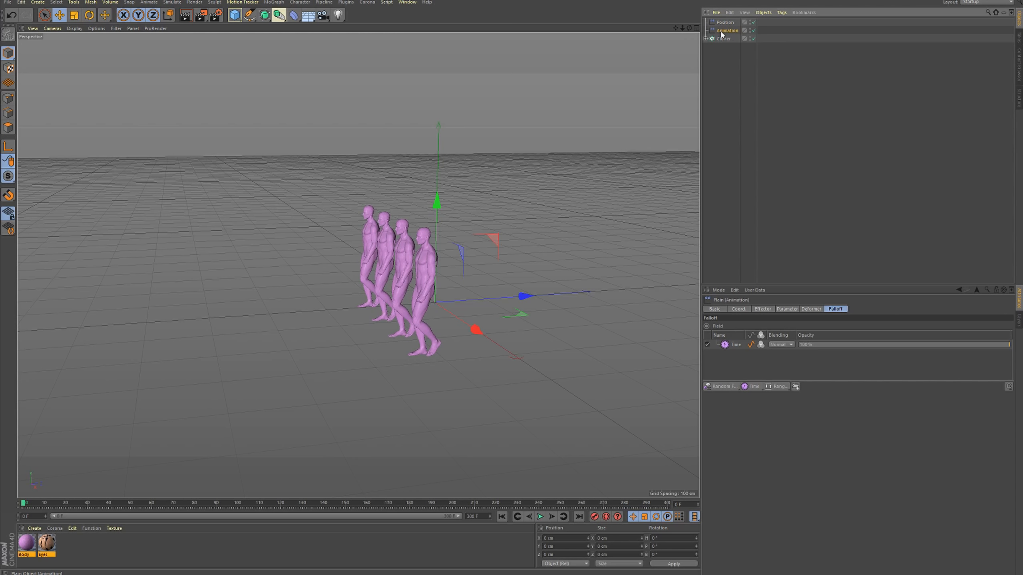
right_click(736, 345)
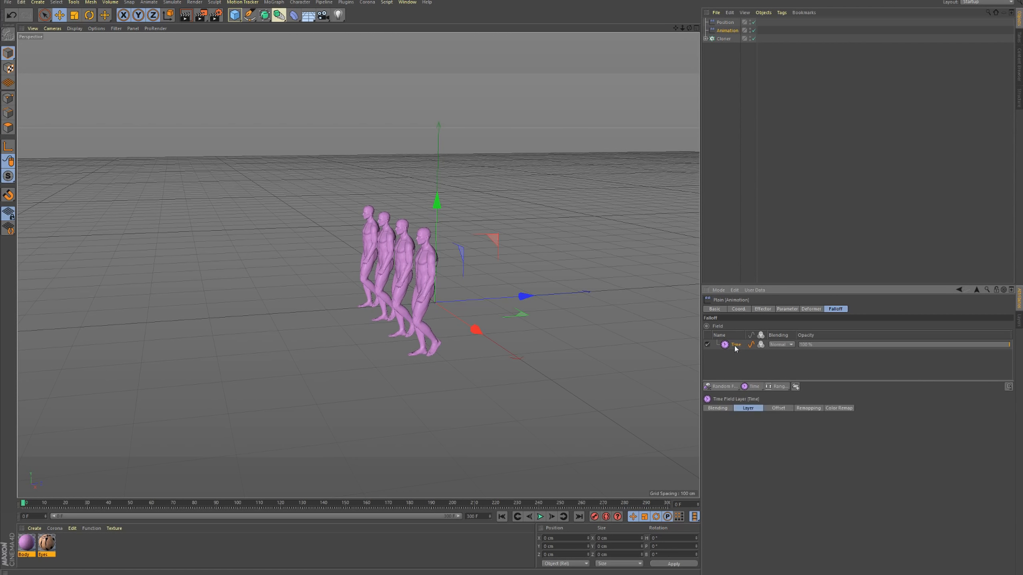
click(755, 379)
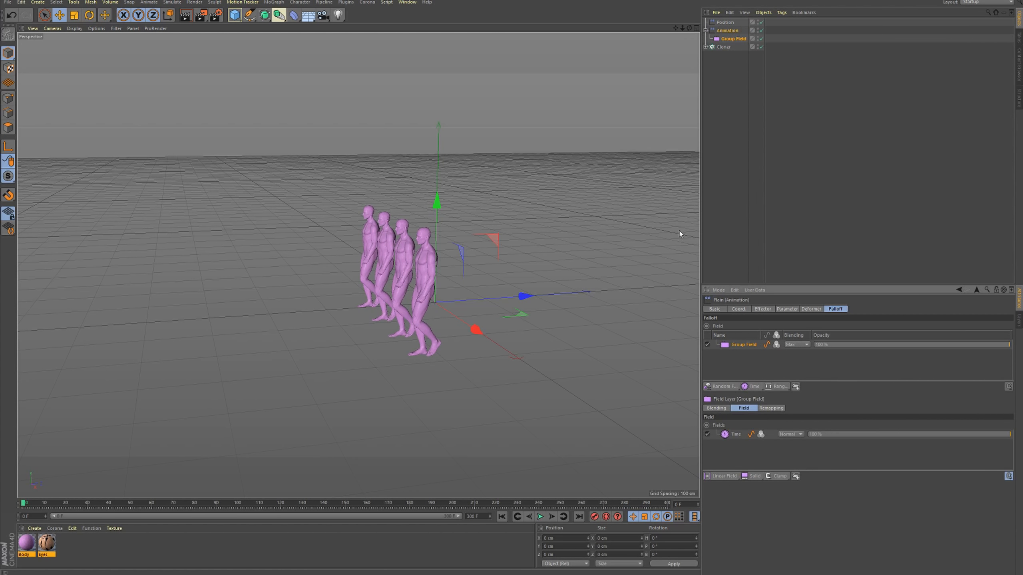
- Move the Group Field to the top level of the hierarchy and add it to the Position effector's falloff
drag(730, 22, 729, 27)
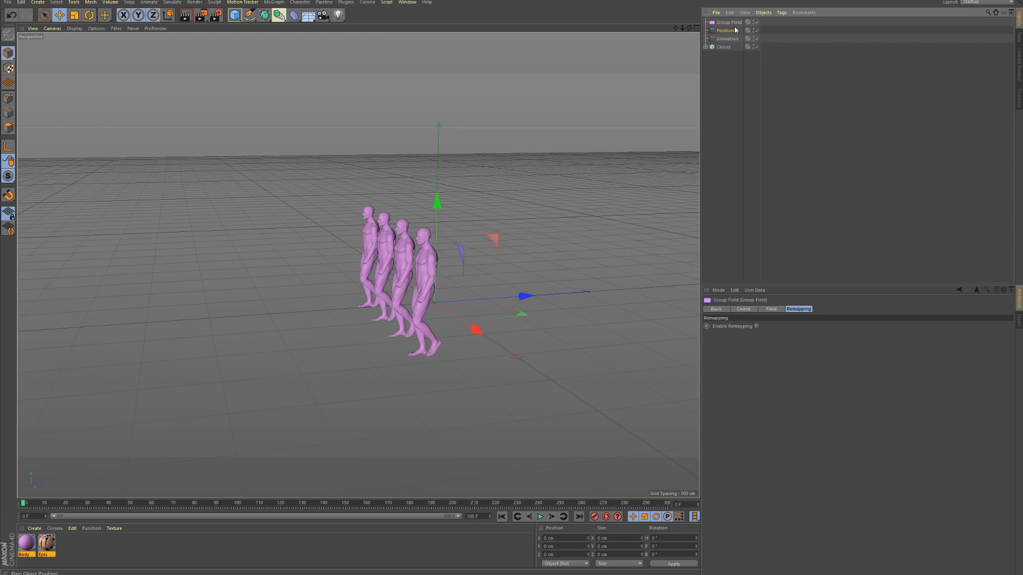
click(727, 31)
drag(758, 368, 757, 366)
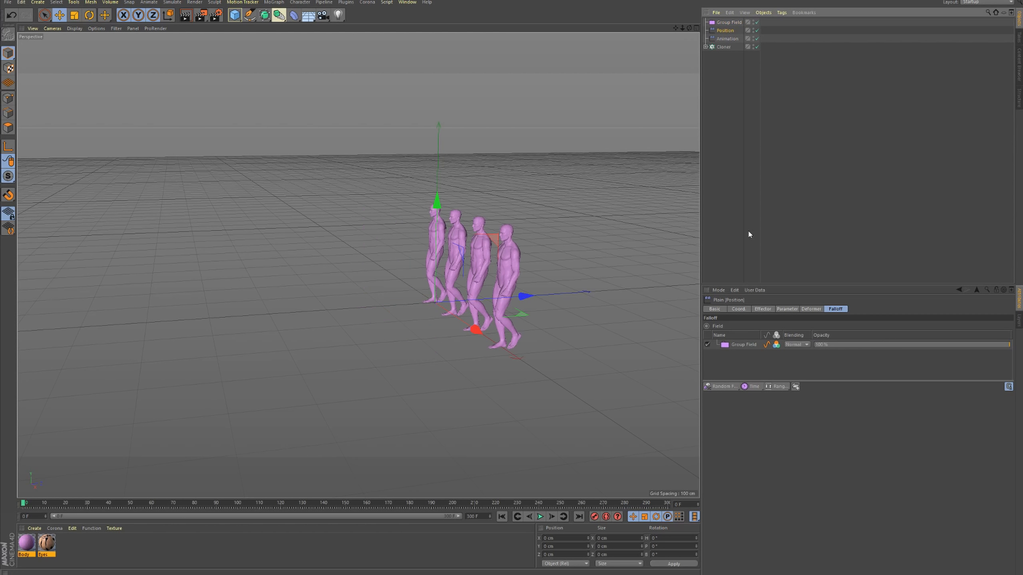
- Review the Group Field and the falloffs of both effectors, play the animation and return to frame 0
click(733, 23)
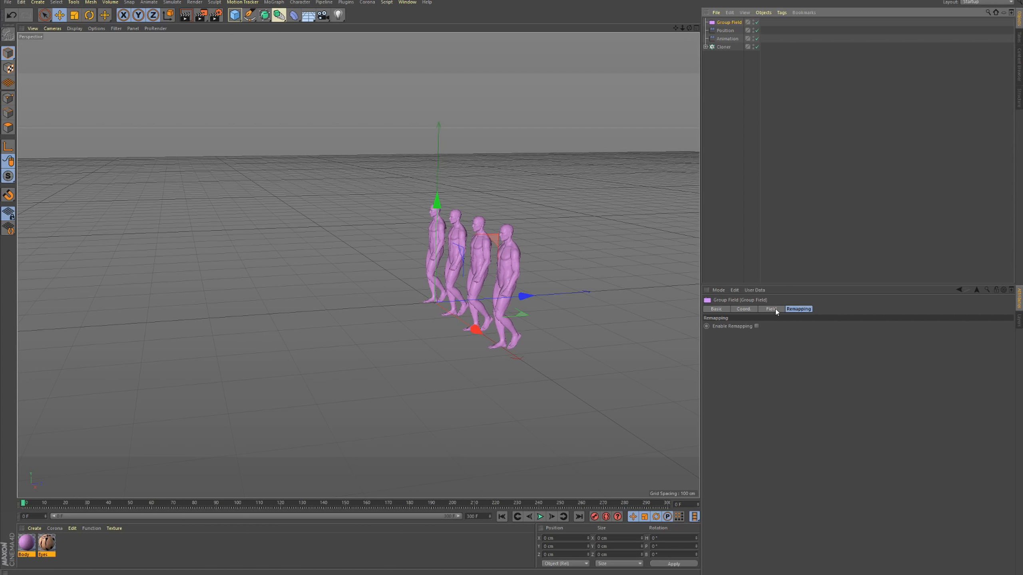
click(772, 309)
click(724, 31)
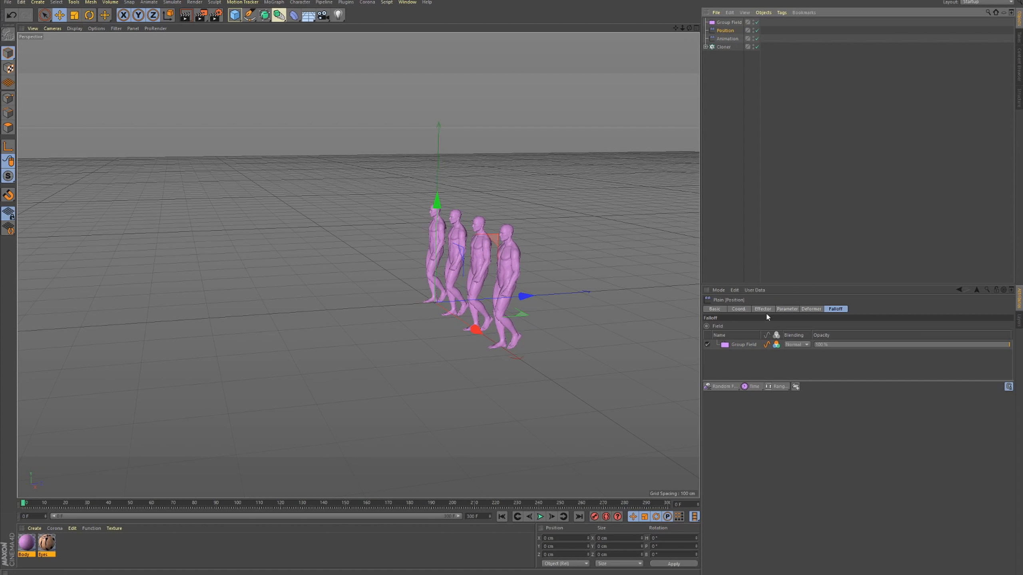
click(728, 40)
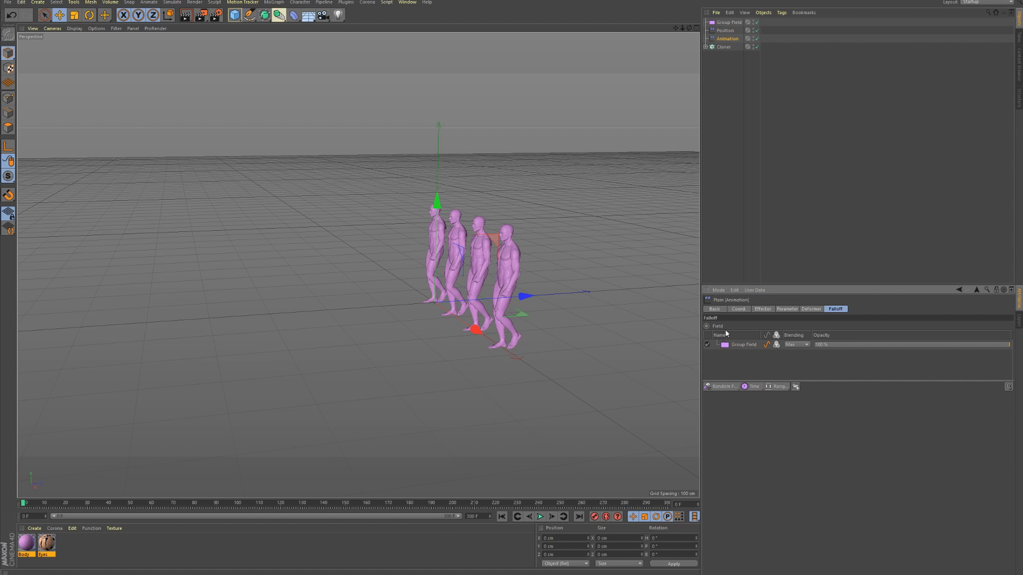
click(725, 31)
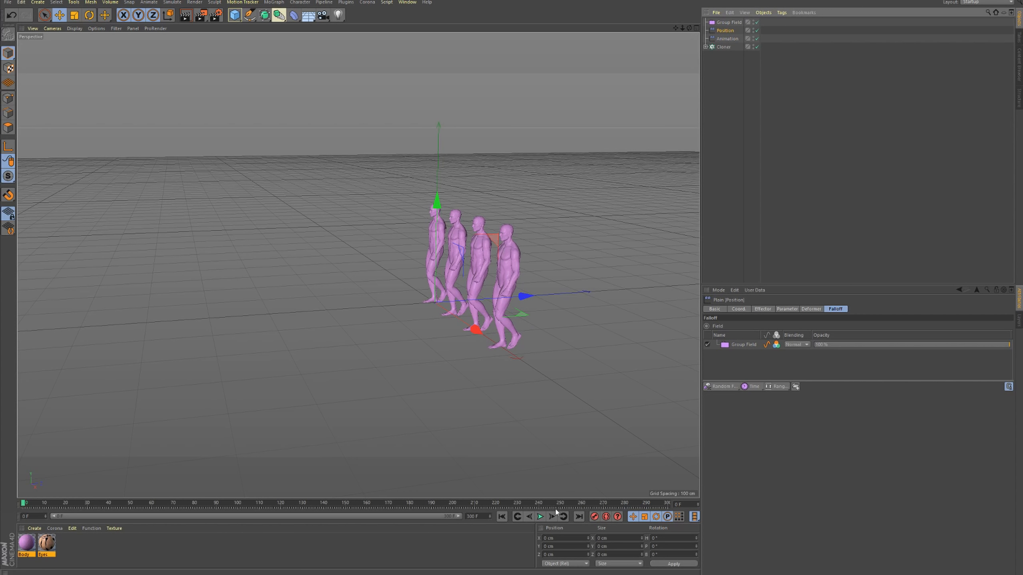
click(538, 518)
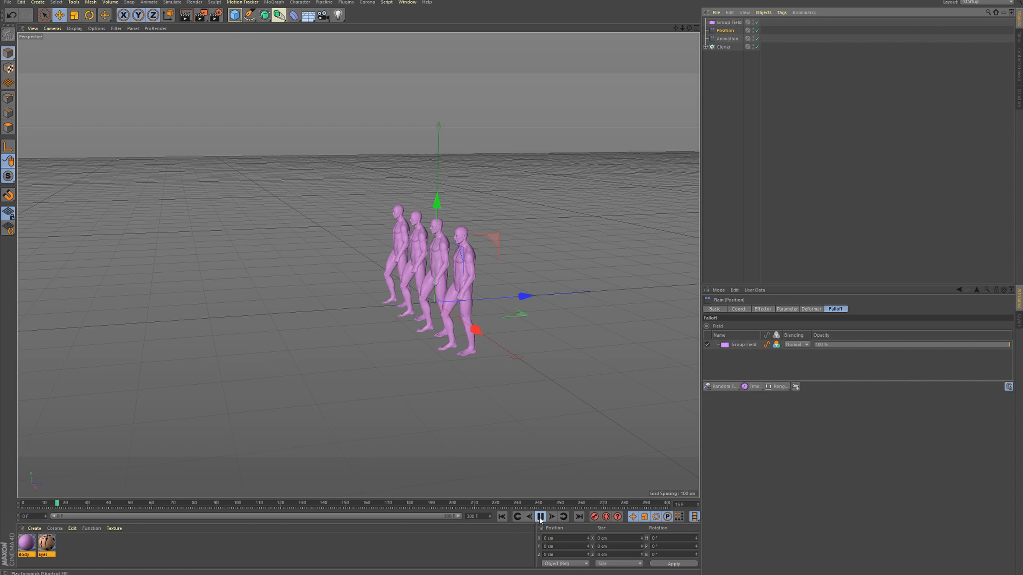
drag(66, 503, 5, 509)
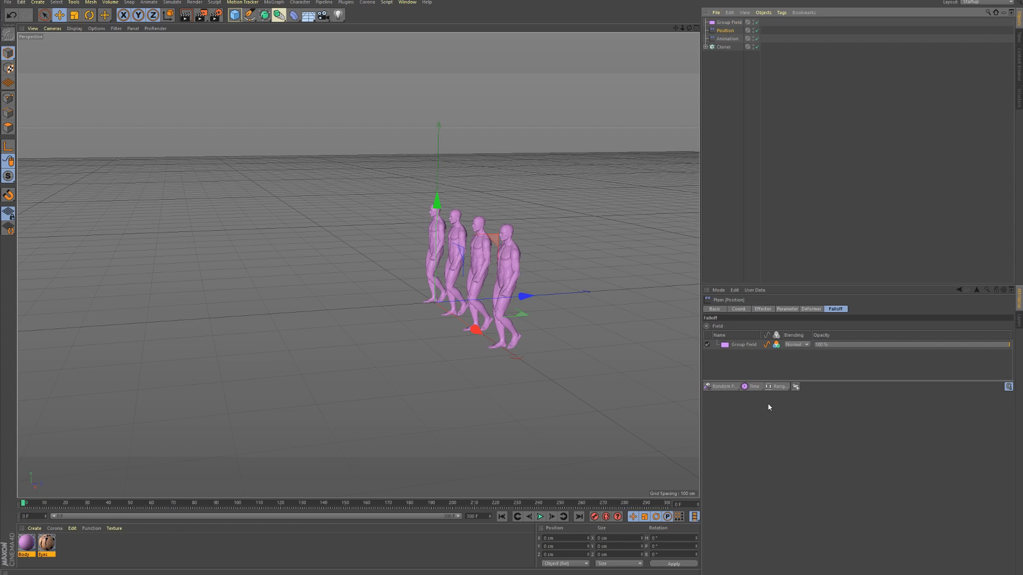
- Show the Position effector's parameters and compare the planted toe's location at frames 0 and 8 in a close Right view
click(781, 308)
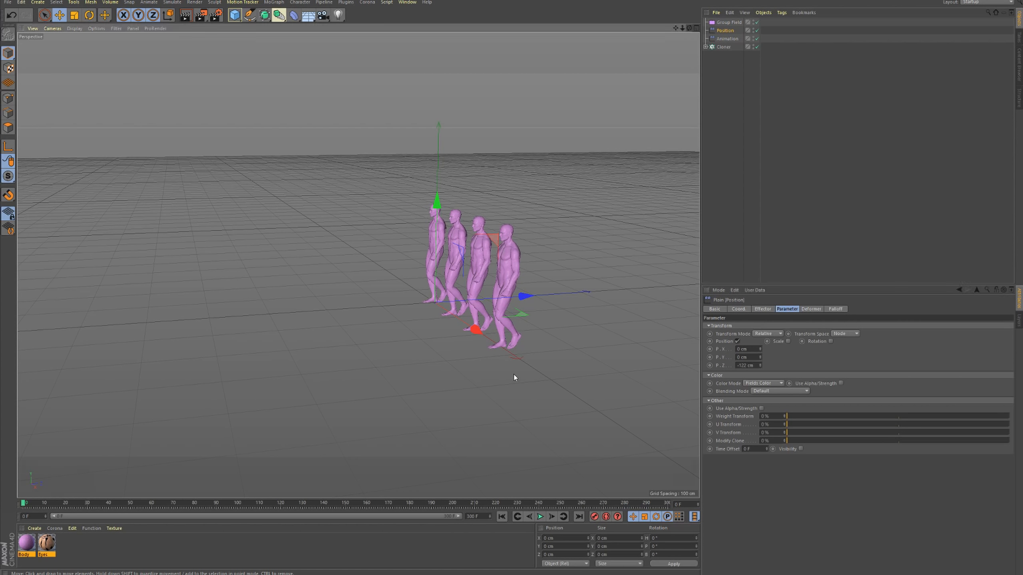
key(F3)
scroll(342, 375, up, 2)
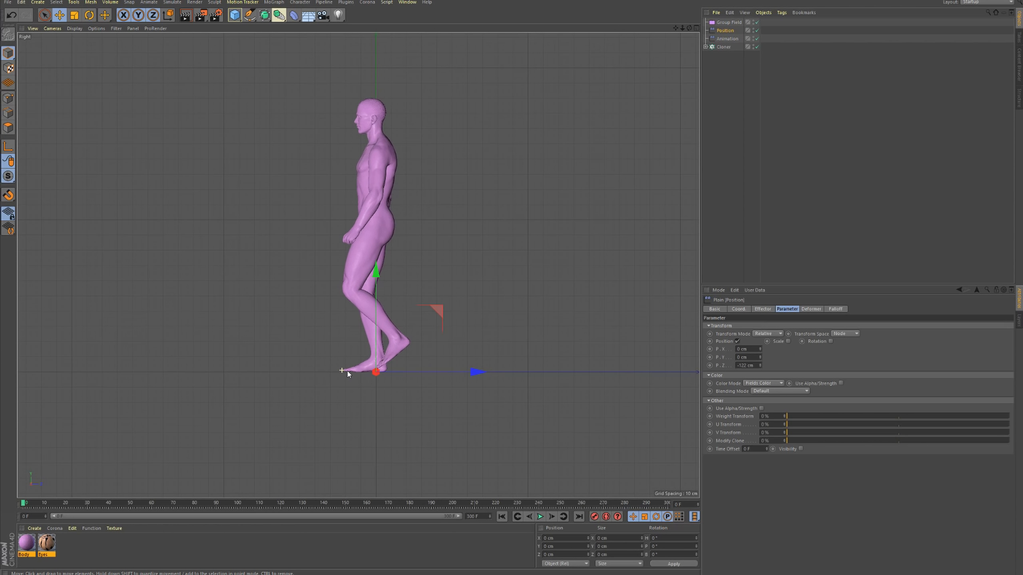
mouse_move(23, 504)
mouse_down()
mouse_move(39, 504)
mouse_move(23, 504)
mouse_up()
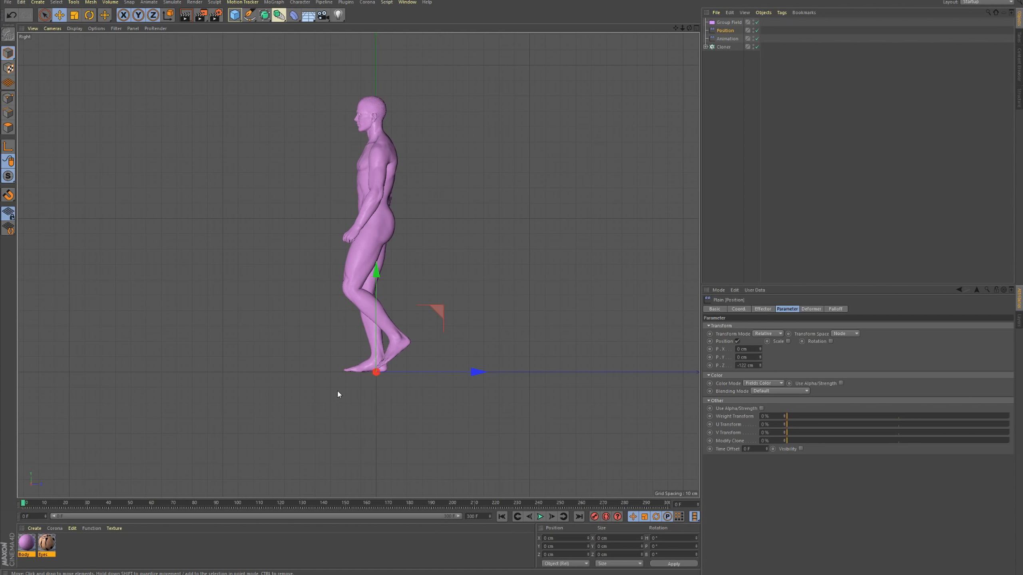
scroll(344, 373, up, 5)
scroll(340, 368, up, 6)
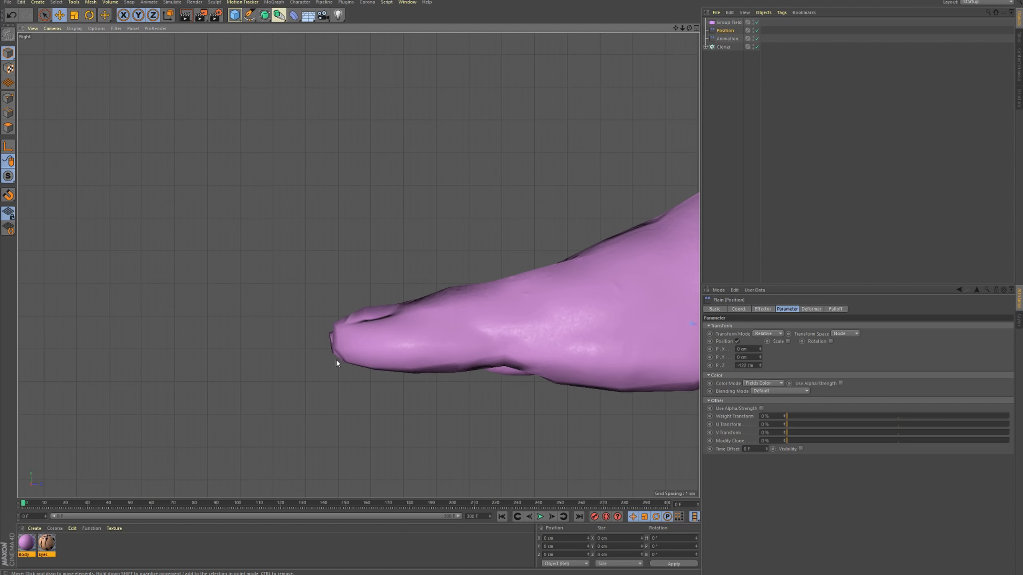
drag(23, 506, 40, 511)
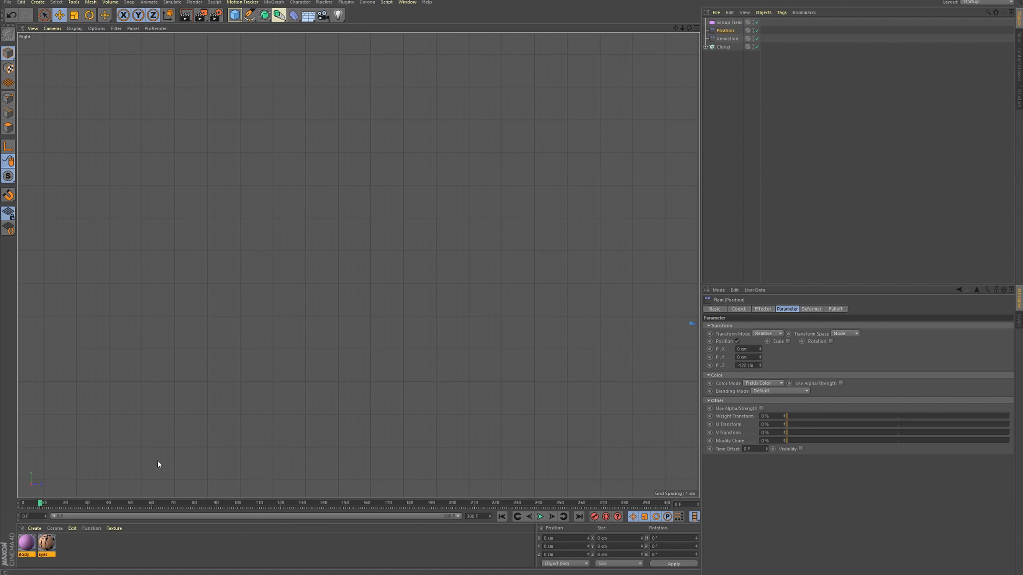
- Adjust the Position effector's Z position to about -199 cm, matching the toe at frame 8 to its starting spot, and scrub to check
click(728, 23)
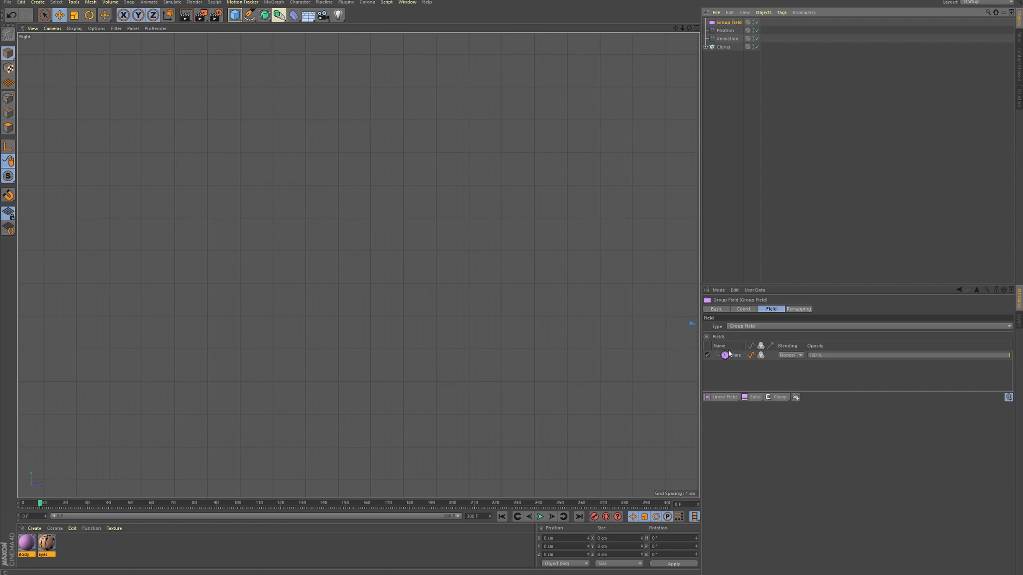
click(724, 30)
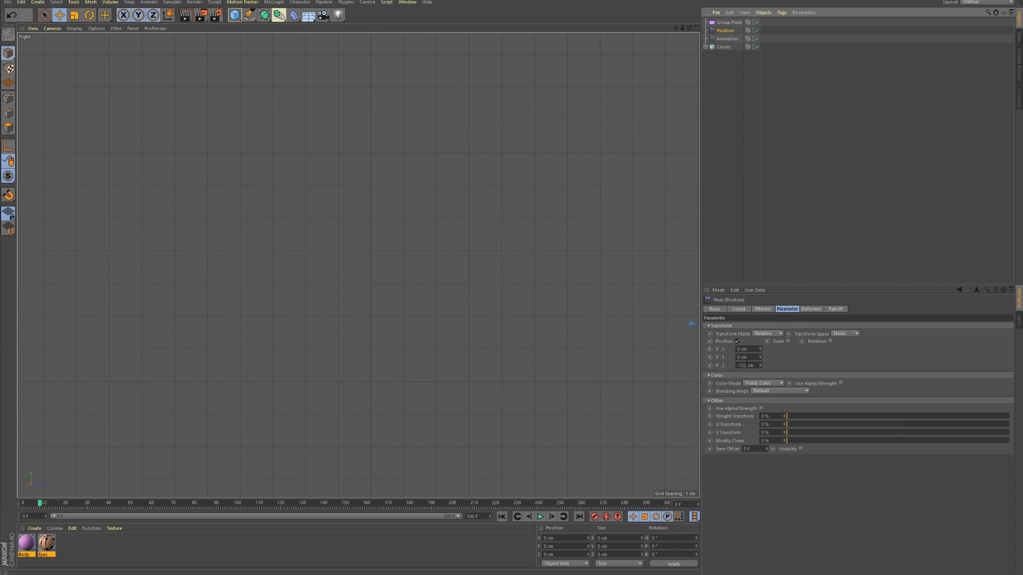
drag(759, 367, 759, 370)
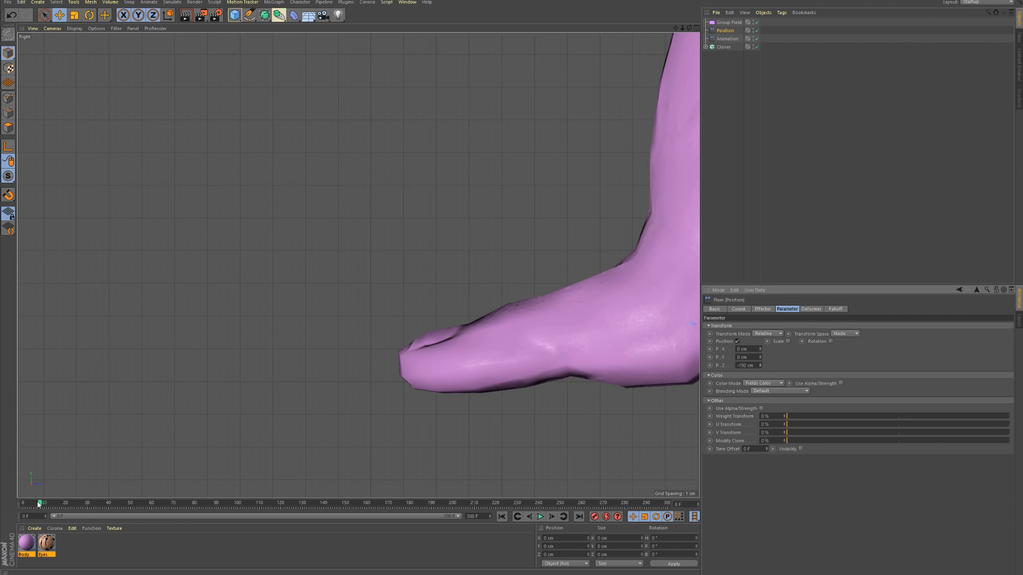
mouse_move(39, 504)
mouse_down()
mouse_move(18, 507)
mouse_move(41, 510)
mouse_up()
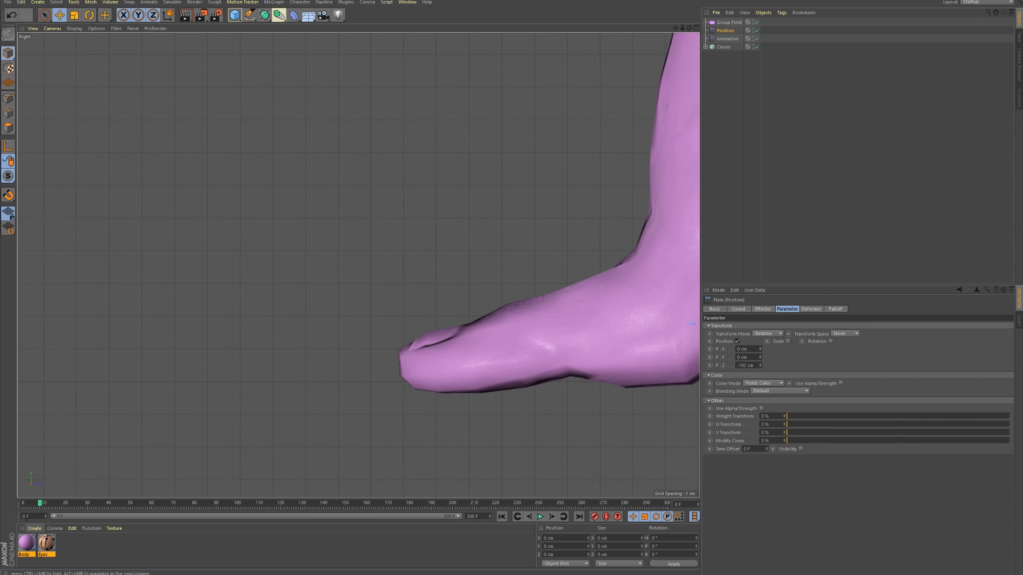
mouse_move(39, 505)
mouse_down()
mouse_move(18, 511)
mouse_move(39, 520)
mouse_up()
drag(760, 365, 759, 370)
click(761, 364)
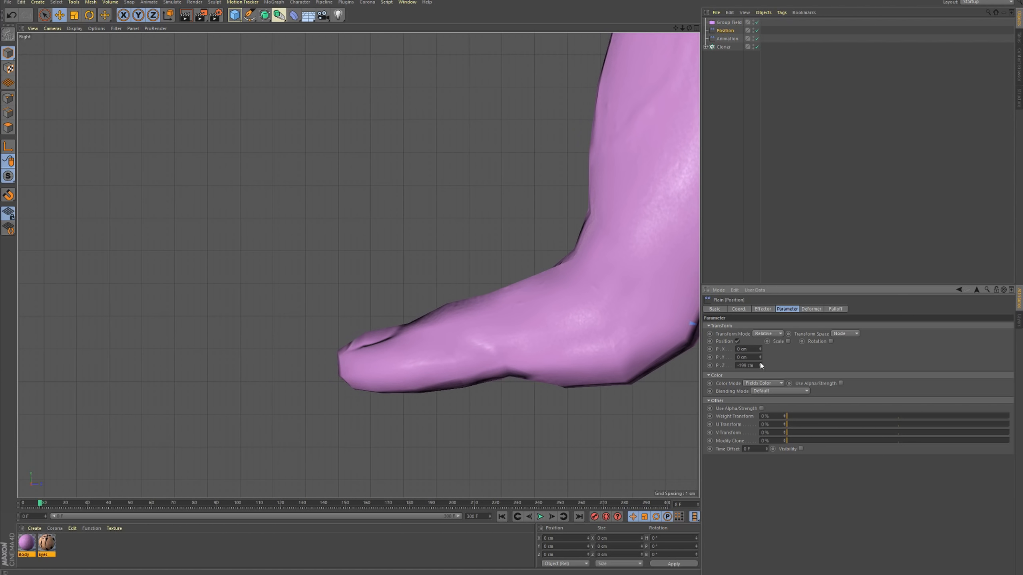
mouse_move(42, 505)
mouse_down()
mouse_move(15, 510)
mouse_move(47, 515)
mouse_up()
- Return to the perspective view, frame the figures from the side and play the walk from the start with intermediate stops
key(F1)
mouse_move(451, 321)
alt+mouse_down()
mouse_move(429, 322)
mouse_move(488, 316)
mouse_move(459, 335)
alt+mouse_up()
alt+drag(306, 228, 366, 311)
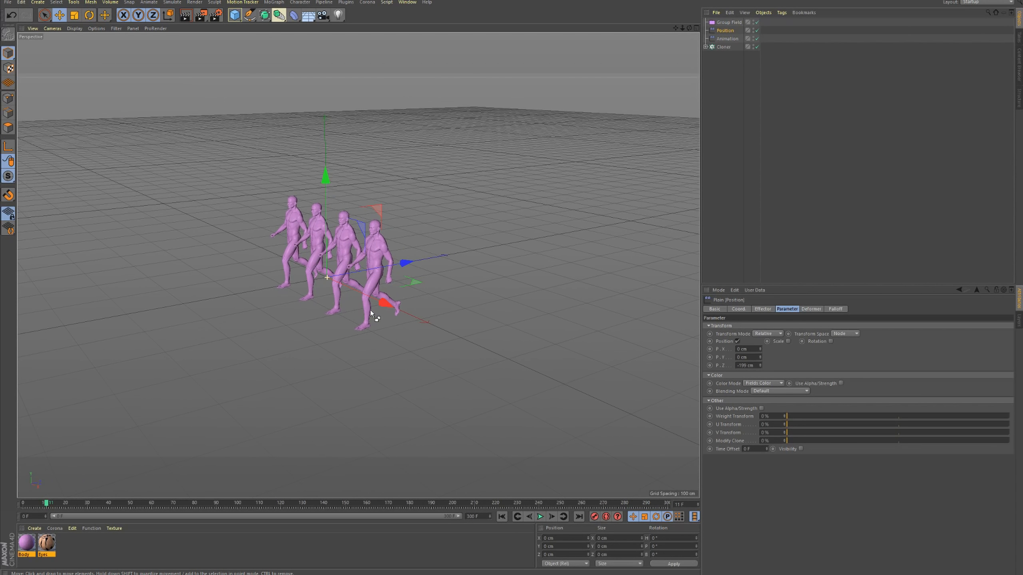
click(832, 234)
click(501, 517)
click(540, 518)
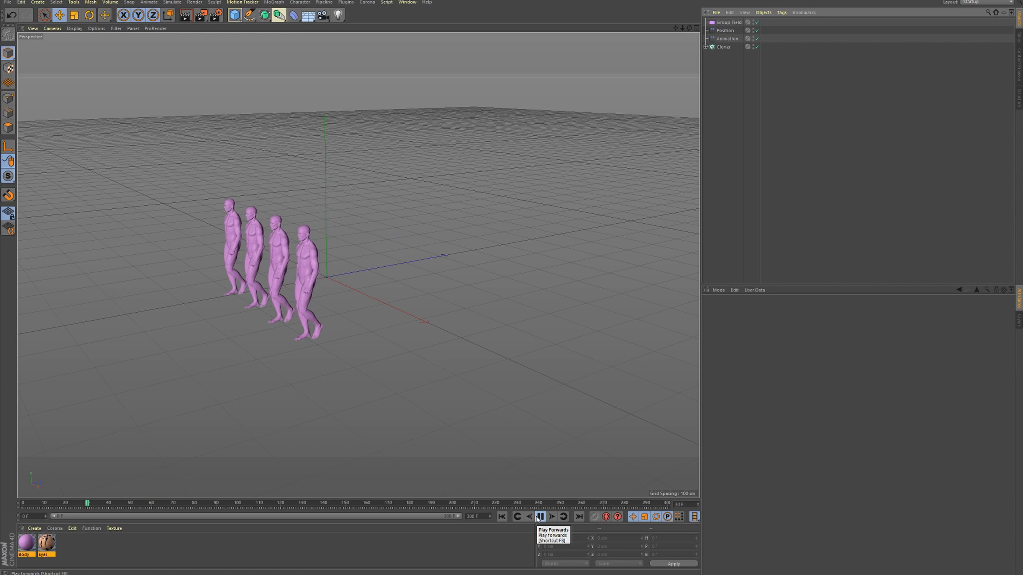
click(540, 517)
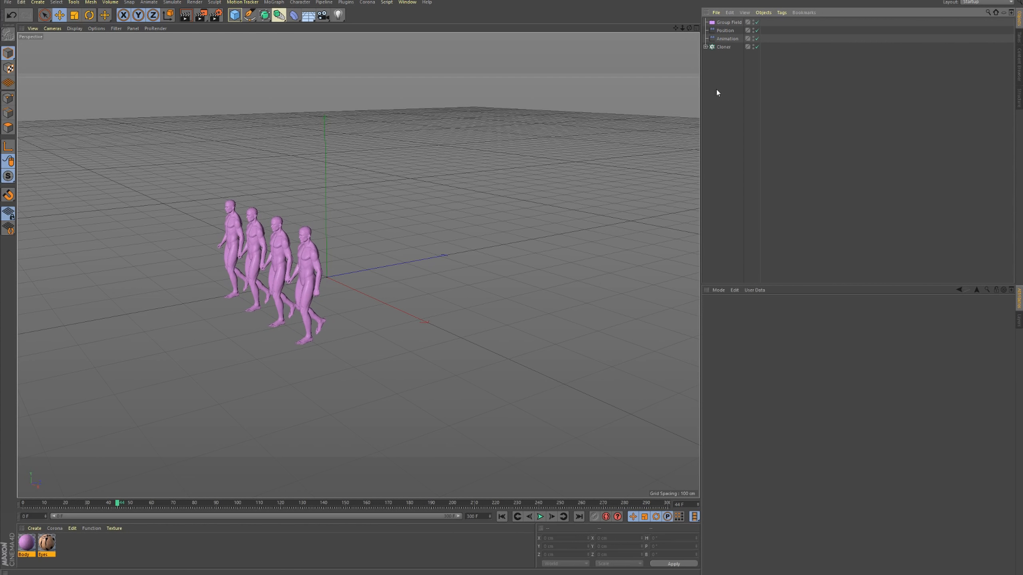
click(540, 517)
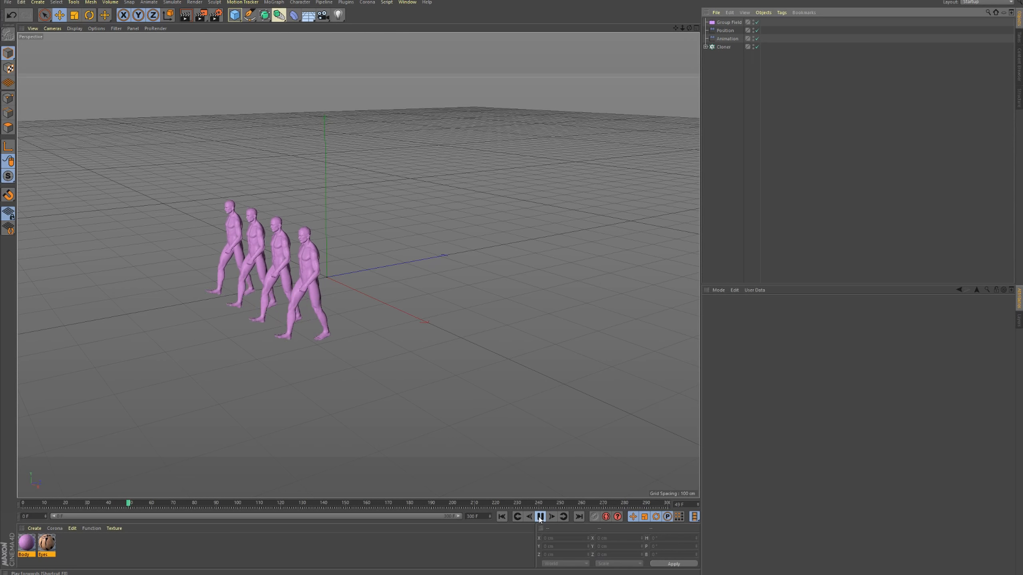
click(540, 517)
- Review the Position effector's falloff, replay the animation from the start and add a Linear Field to the Group Field
click(725, 31)
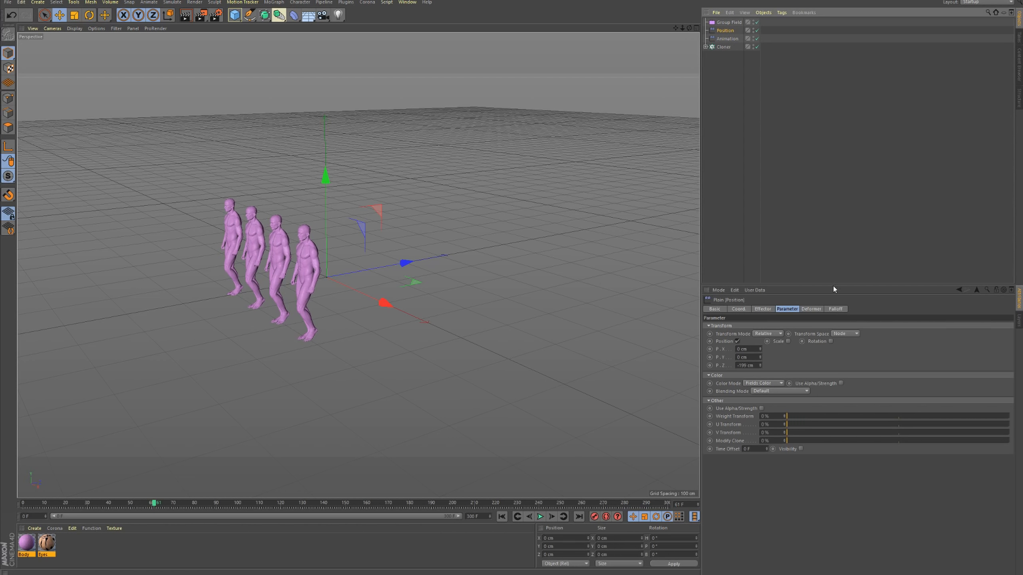
click(835, 309)
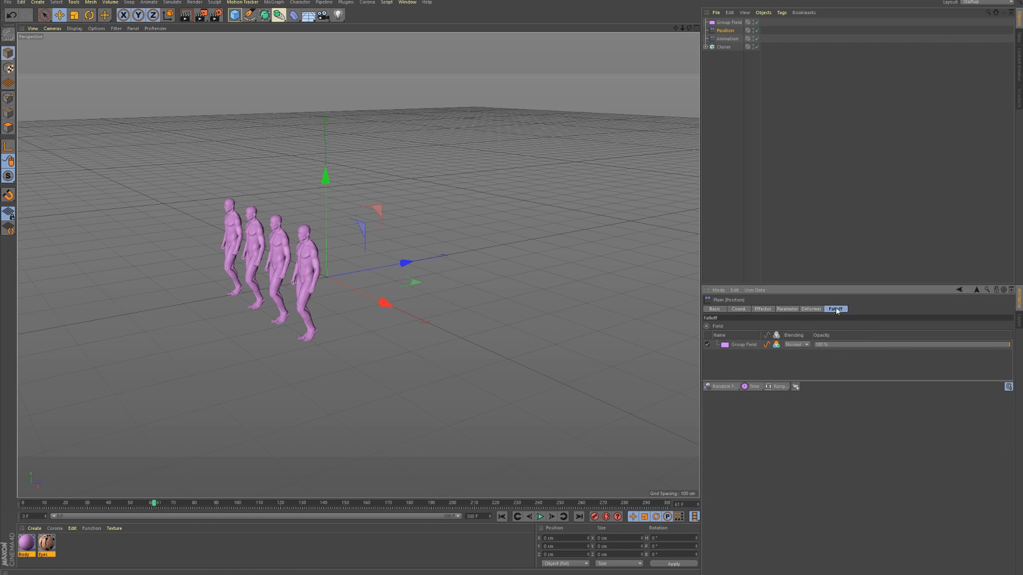
click(1010, 387)
click(502, 517)
click(540, 517)
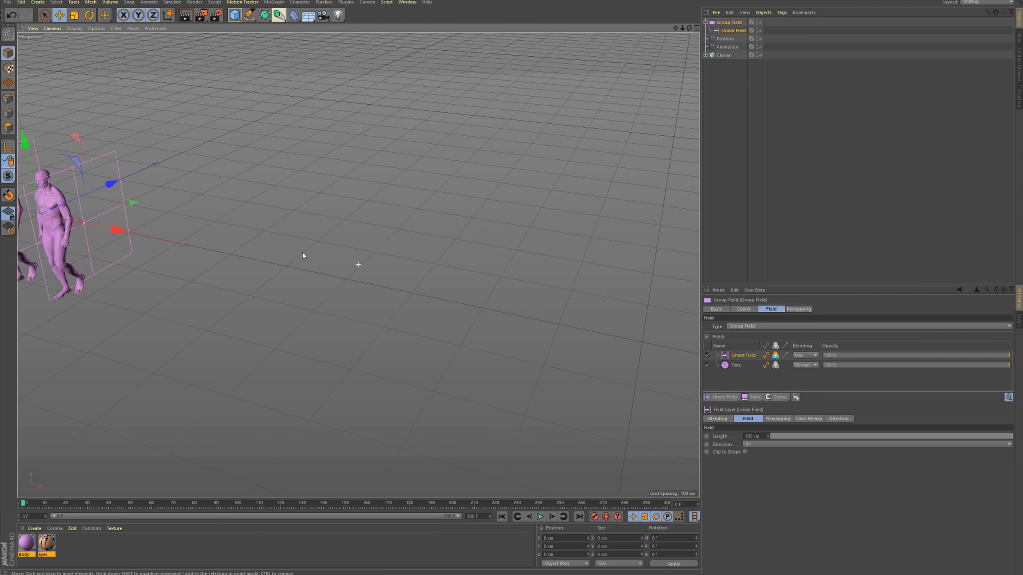
- Set the Linear Field's blending to Multiply and stretch it across the row of figures to a length of about 183 cm
alt+drag(302, 252, 359, 278)
click(805, 355)
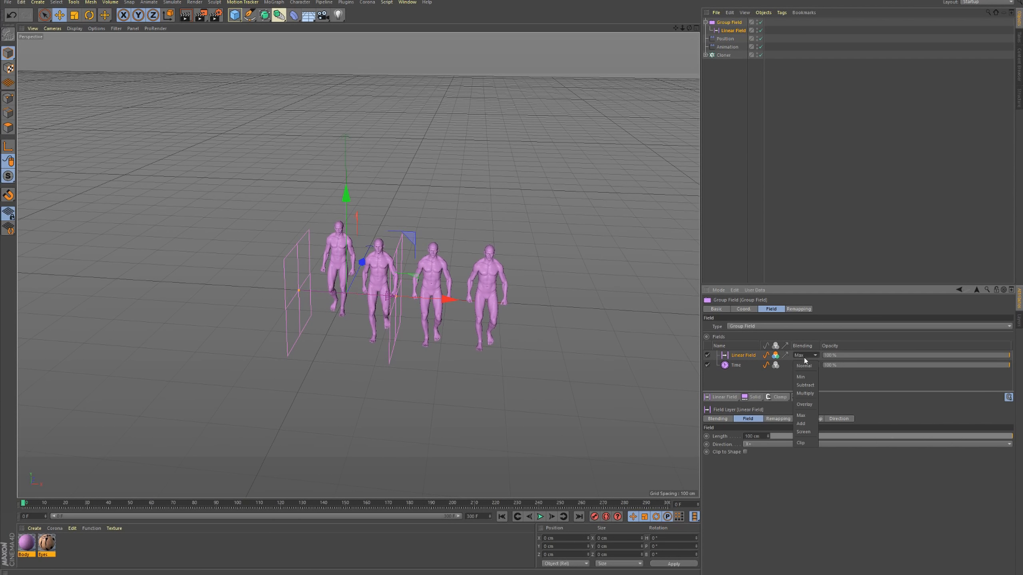
click(809, 393)
drag(397, 301, 519, 305)
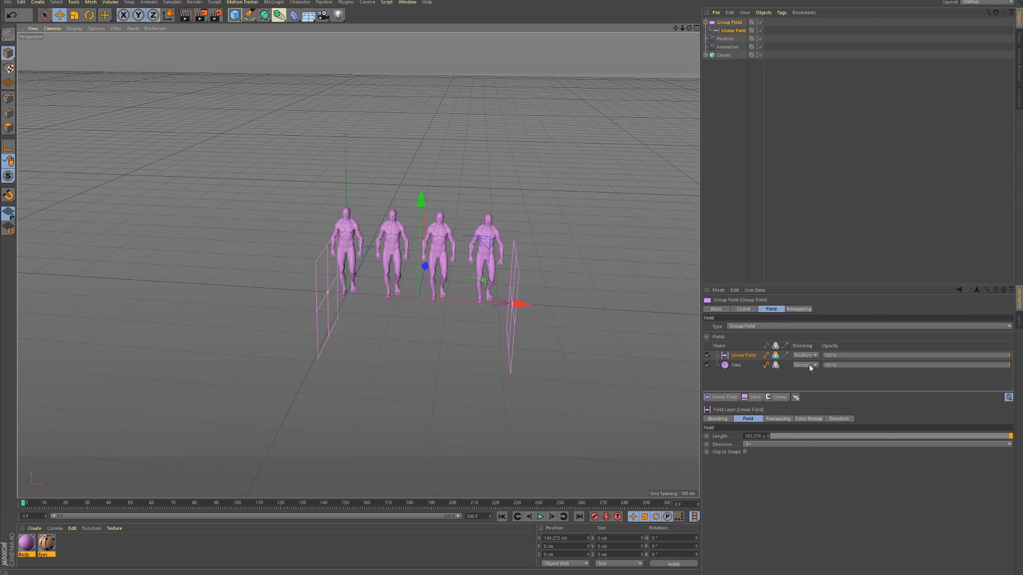
- Disable the Linear Field's color contribution in the Group Field, then play the animation and stop it
click(775, 356)
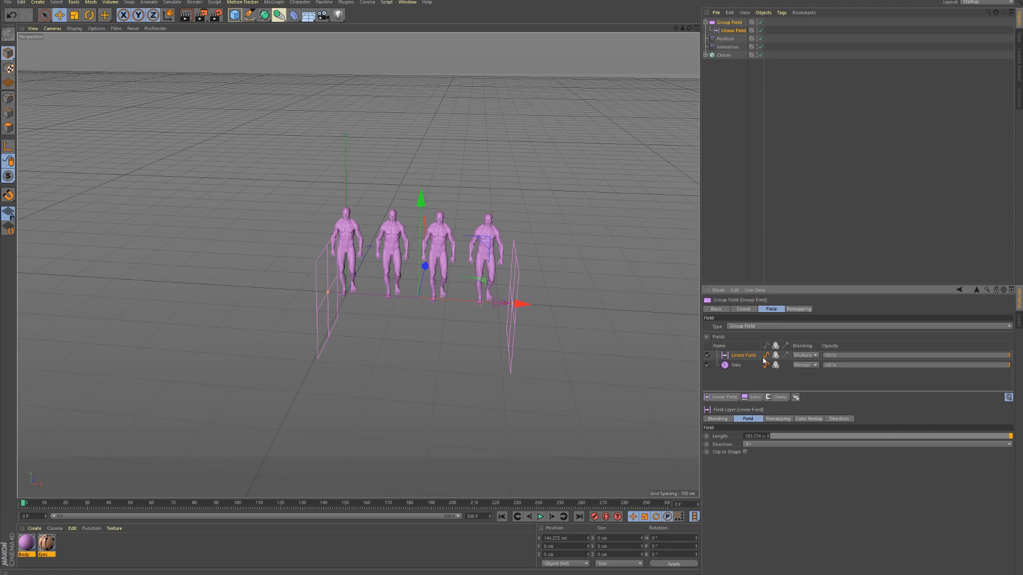
alt+drag(397, 292, 335, 300)
click(540, 517)
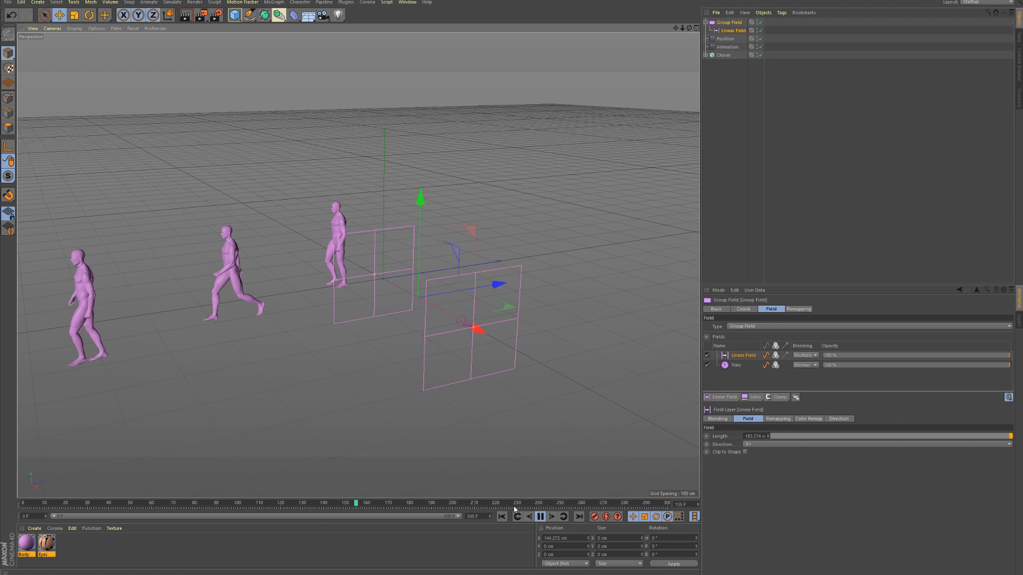
click(541, 517)
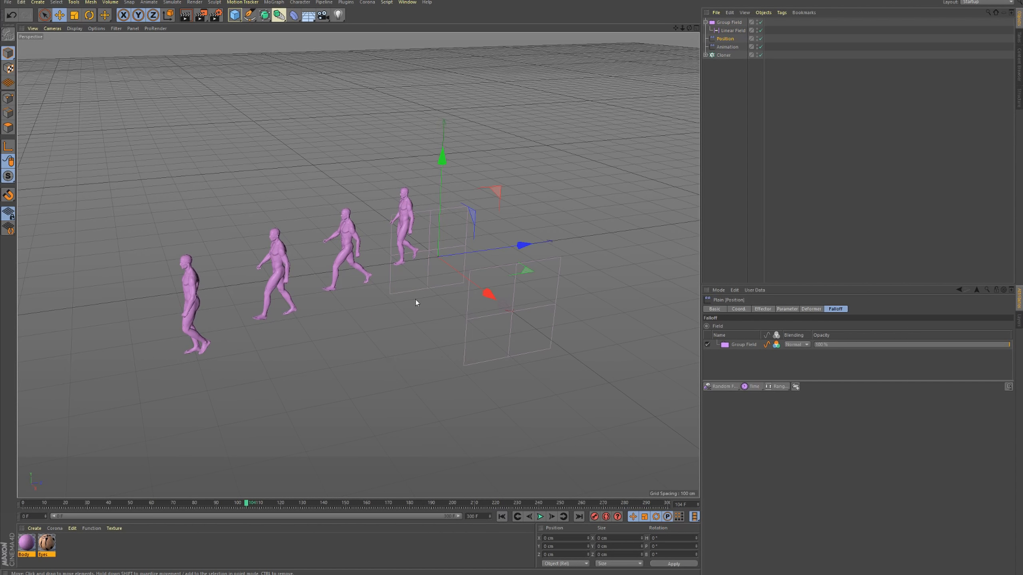
- Examine the staggered walking figures at frame 104 and return the timeline to frame 0
alt+drag(412, 254, 418, 256)
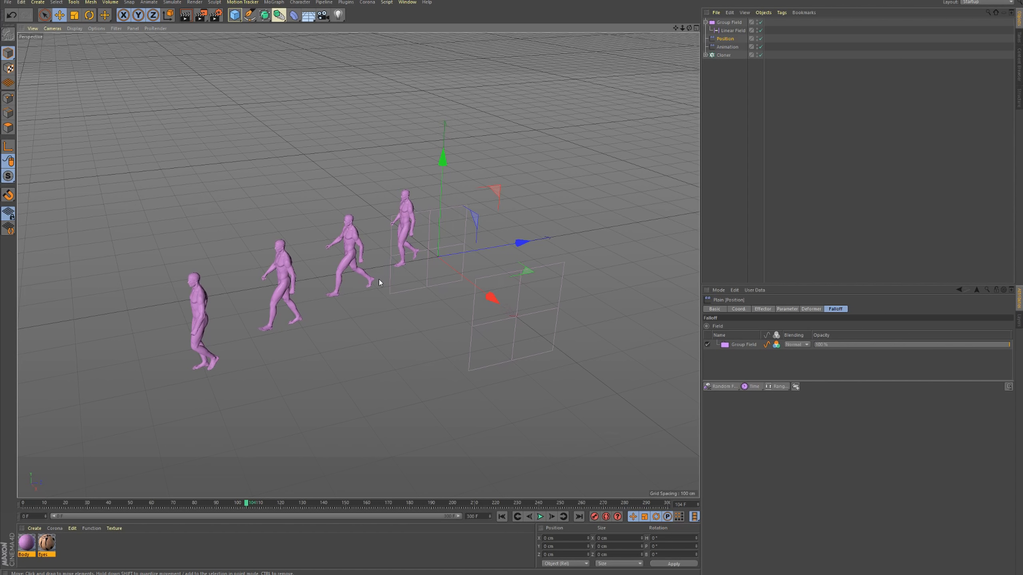
mouse_move(245, 504)
mouse_down()
mouse_move(51, 504)
mouse_move(274, 504)
mouse_move(246, 504)
mouse_up()
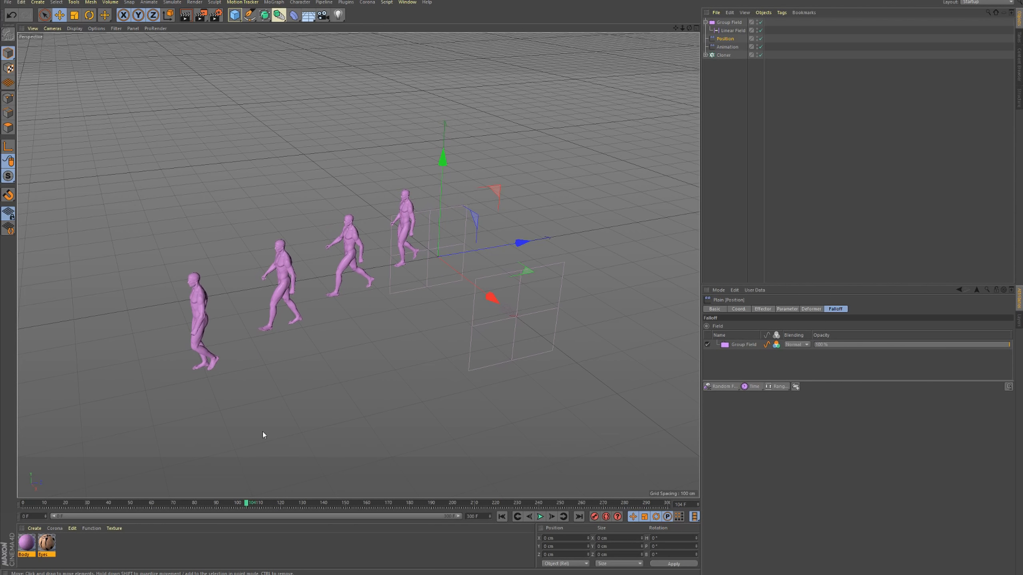
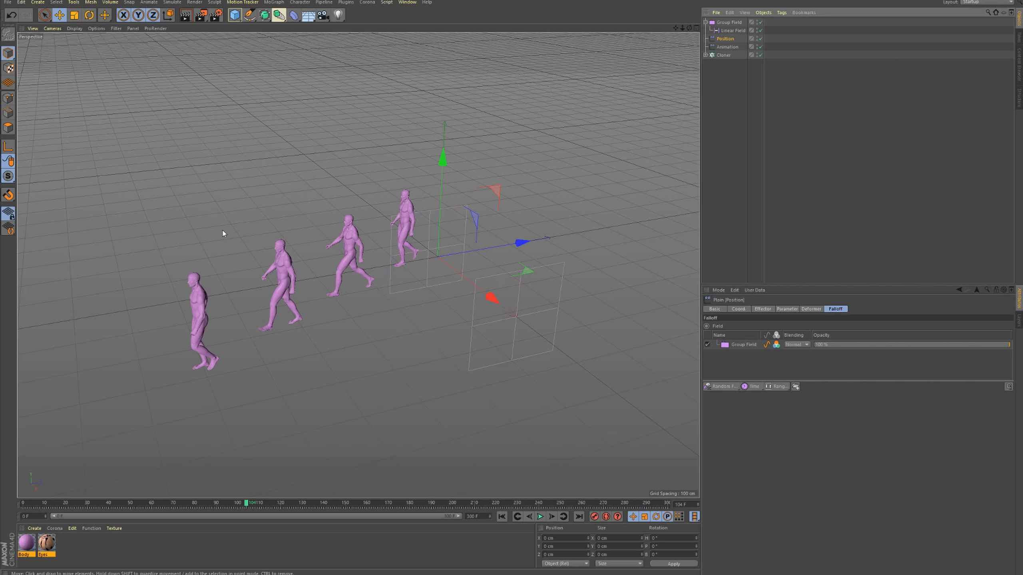
drag(247, 504, 23, 503)
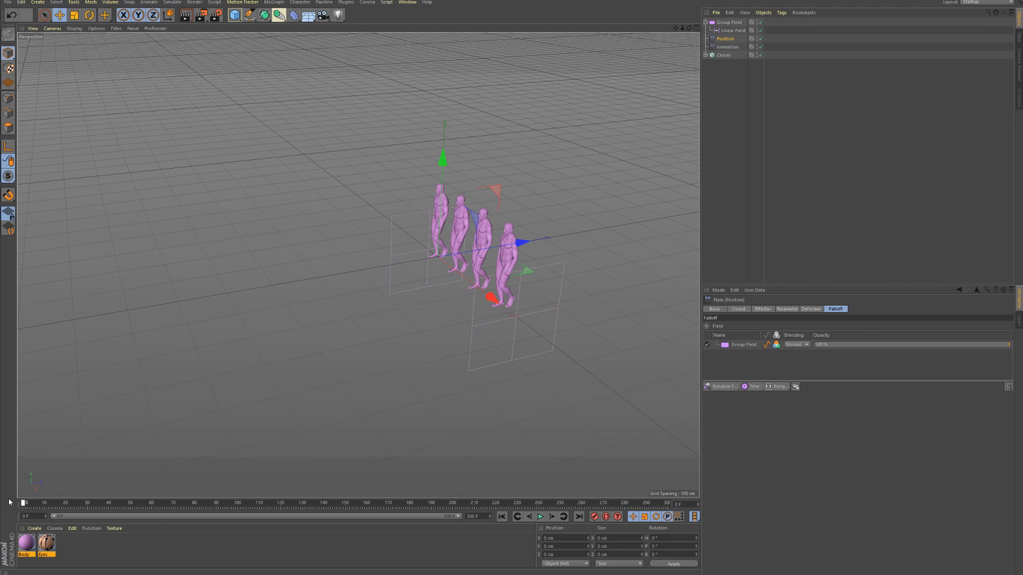
- Collapse the Group Field's hierarchy and add a Plain effector to the cloned figures
alt+drag(440, 239, 564, 205)
click(727, 47)
click(705, 23)
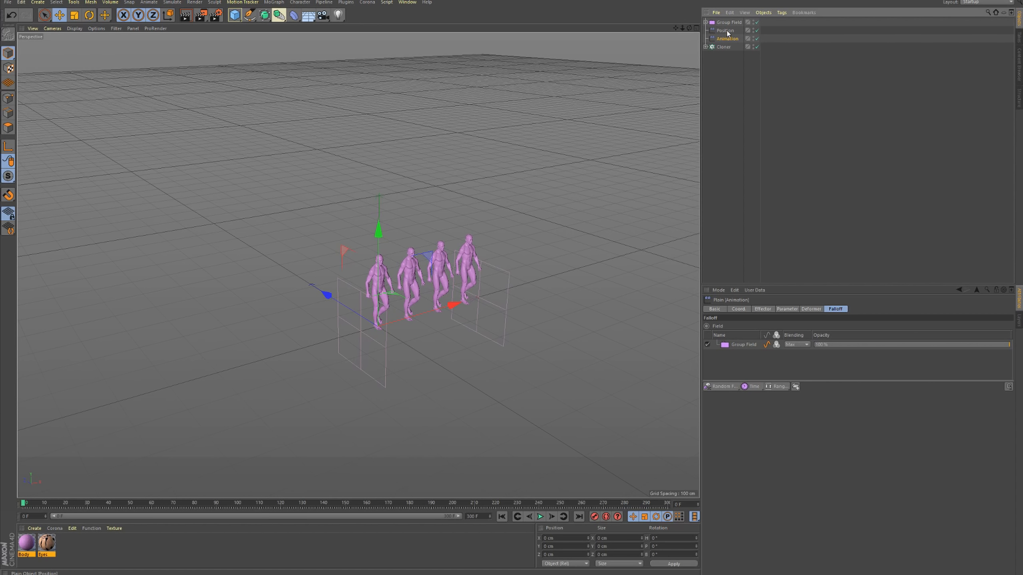
click(274, 3)
click(378, 19)
- Switch the new Plain effector from position to uniform scale and set its scale to -0.5
click(787, 308)
click(738, 341)
click(772, 341)
click(792, 373)
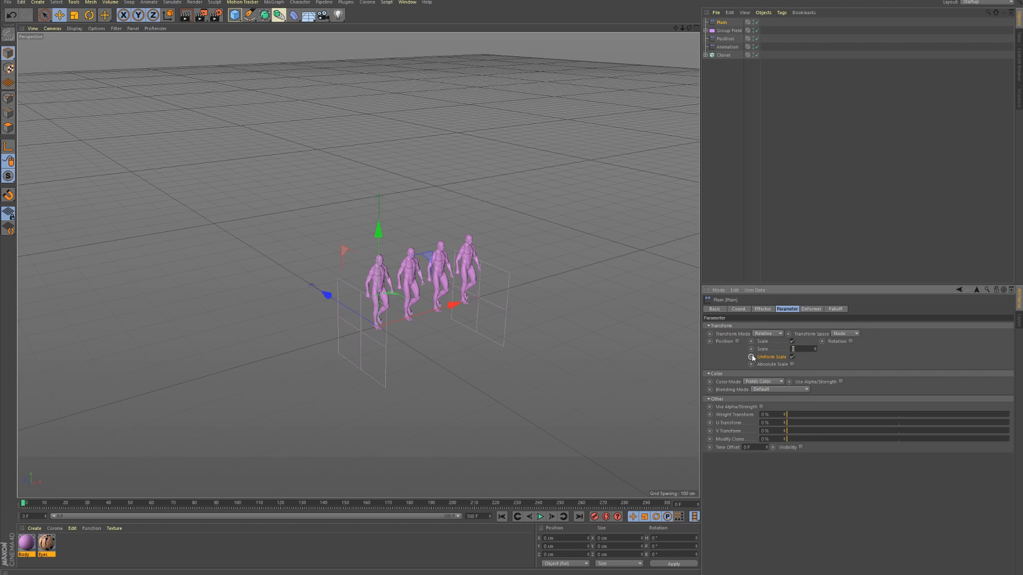
text(-0.5)
key(Return)
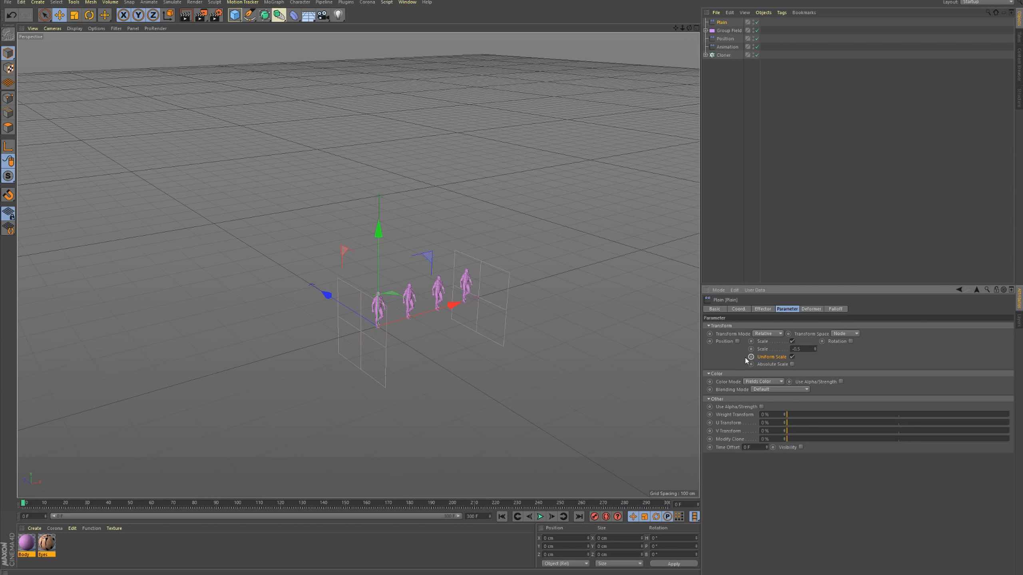
- View the scaled-down figures from the side, play the animation briefly and stop it
scroll(399, 307, up, 3)
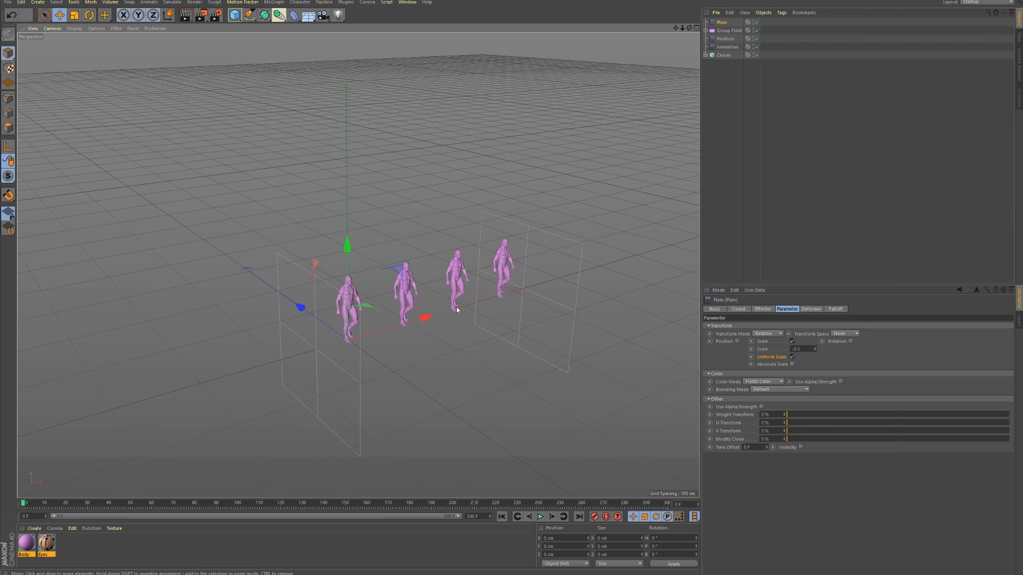
alt+drag(403, 318, 469, 308)
click(541, 517)
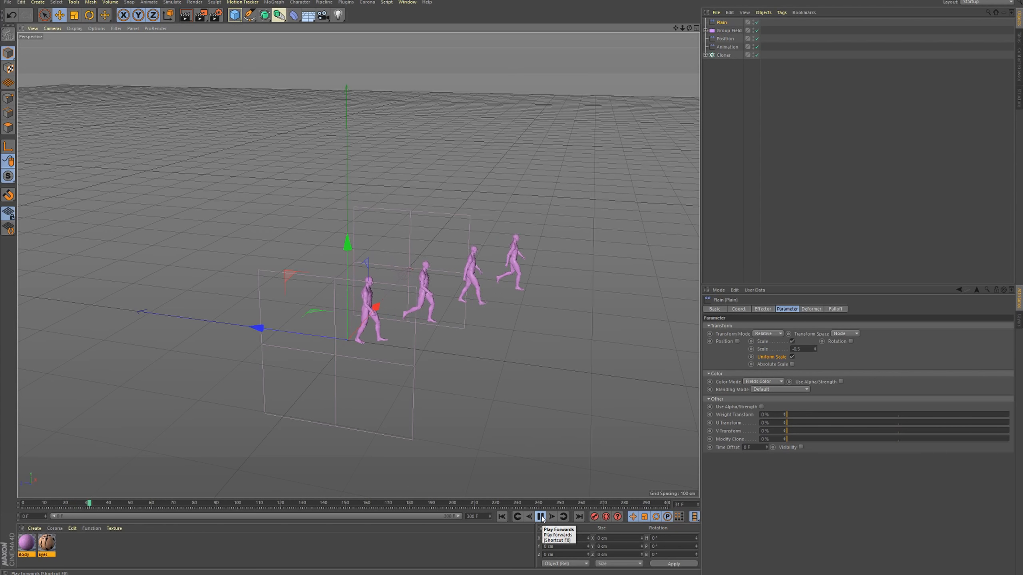
click(541, 517)
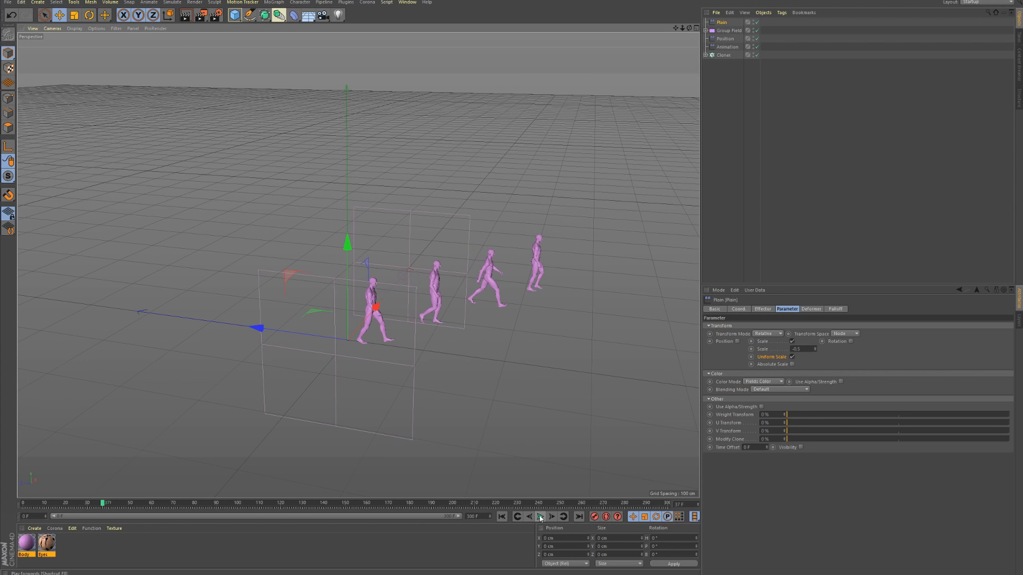
- Disable the Linear Field inside the Group Field, play the animation from the start and stop it
click(706, 30)
click(760, 38)
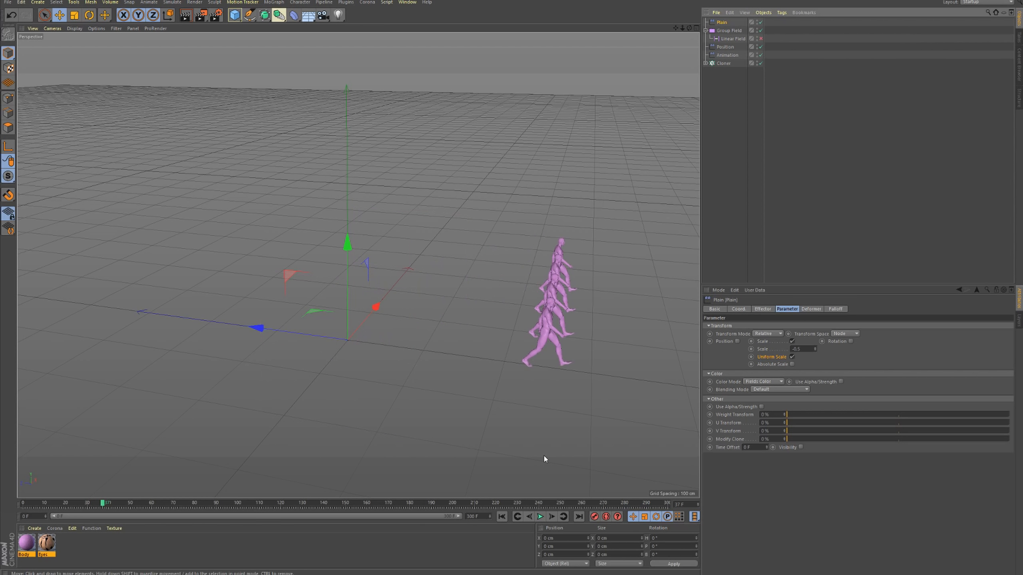
click(502, 517)
click(541, 517)
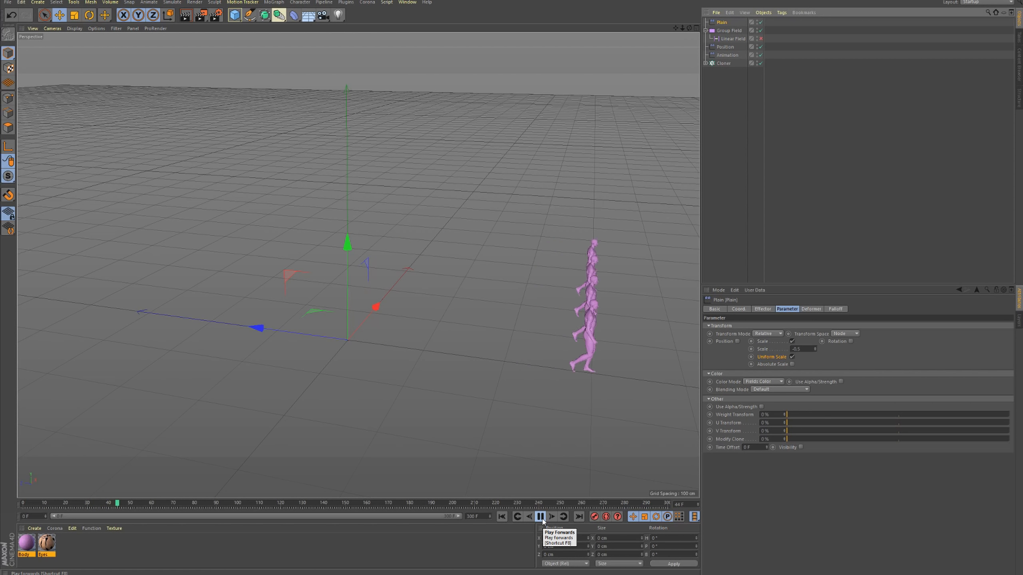
click(541, 517)
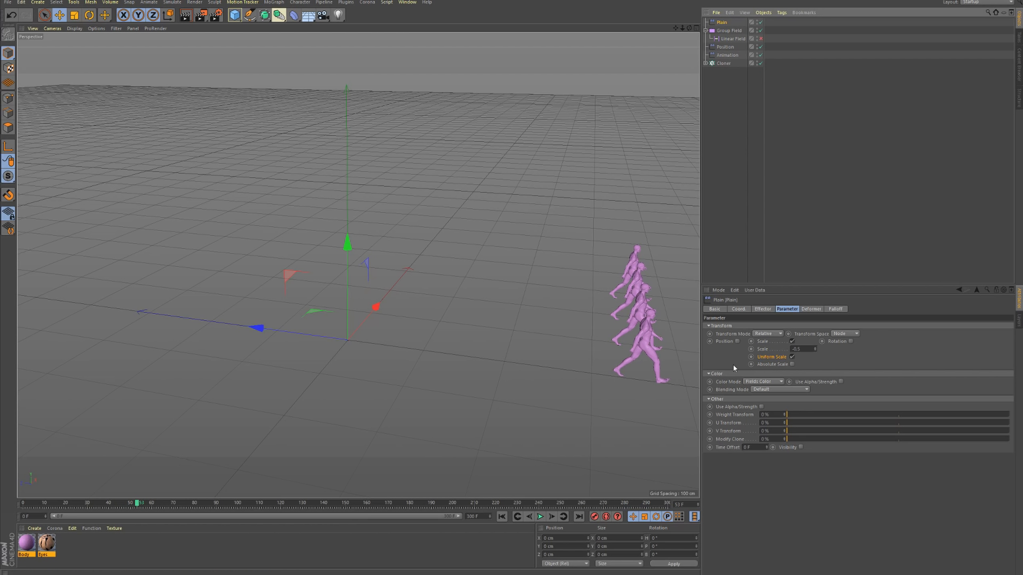
- Rewind the animation to frame 0 and add a Random Field to the scaling Plain effector's falloff, showing its remapping settings
click(727, 47)
drag(129, 507, 4, 494)
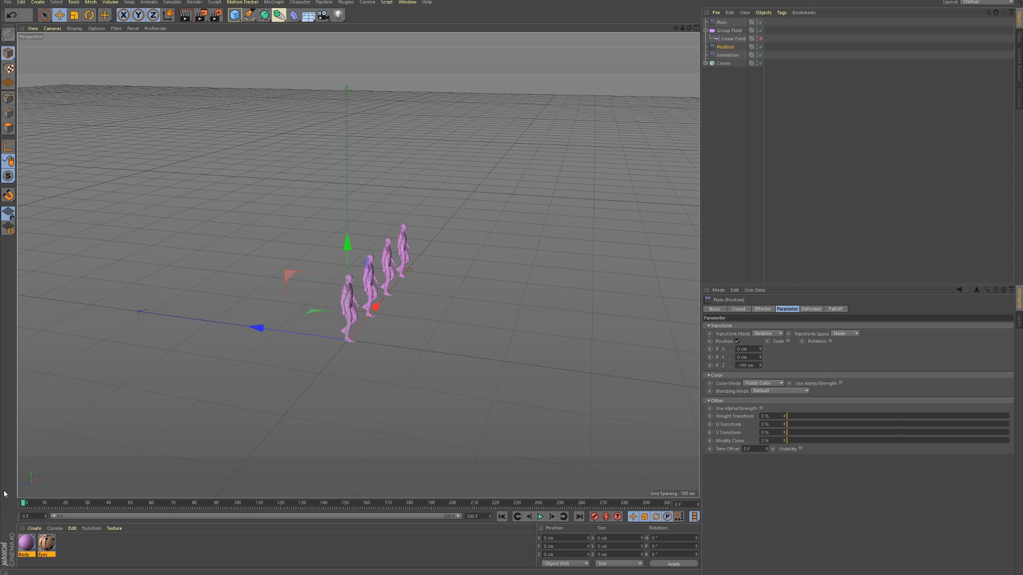
click(722, 23)
click(835, 310)
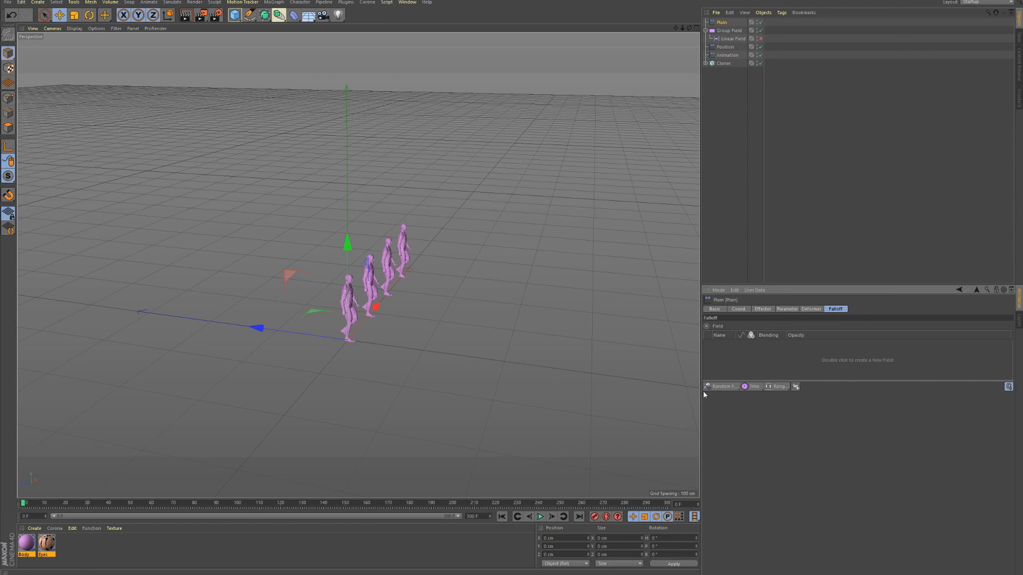
click(720, 387)
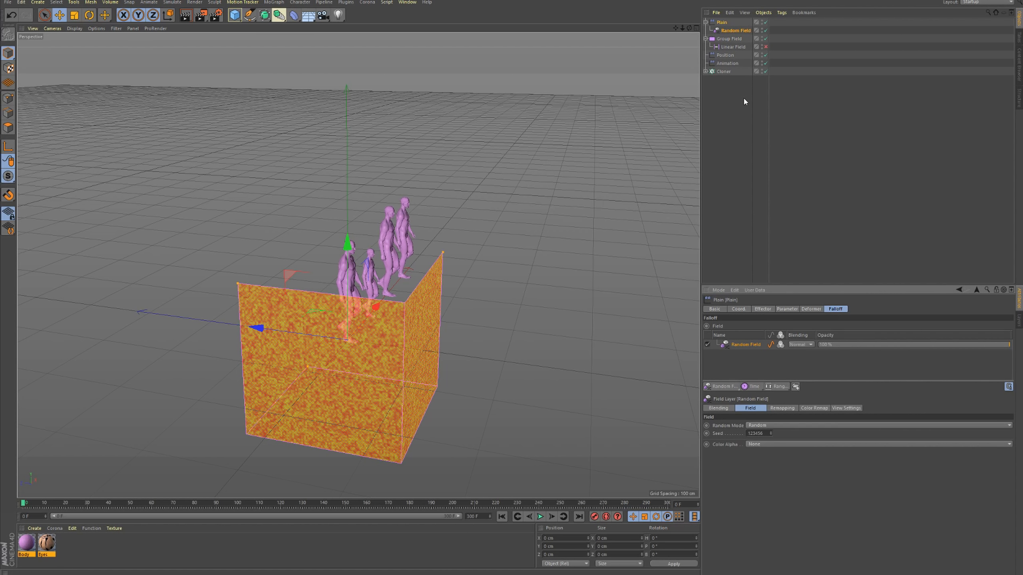
click(781, 408)
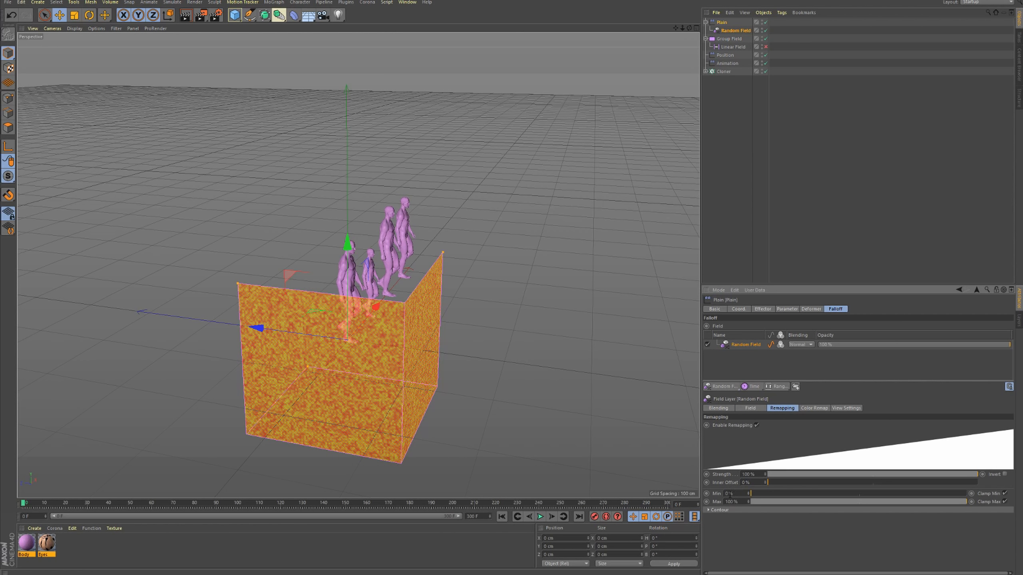
- Hide the Random Field's display in the viewport, briefly scrub the timeline and return to frame 0
click(762, 29)
alt+drag(352, 325, 323, 324)
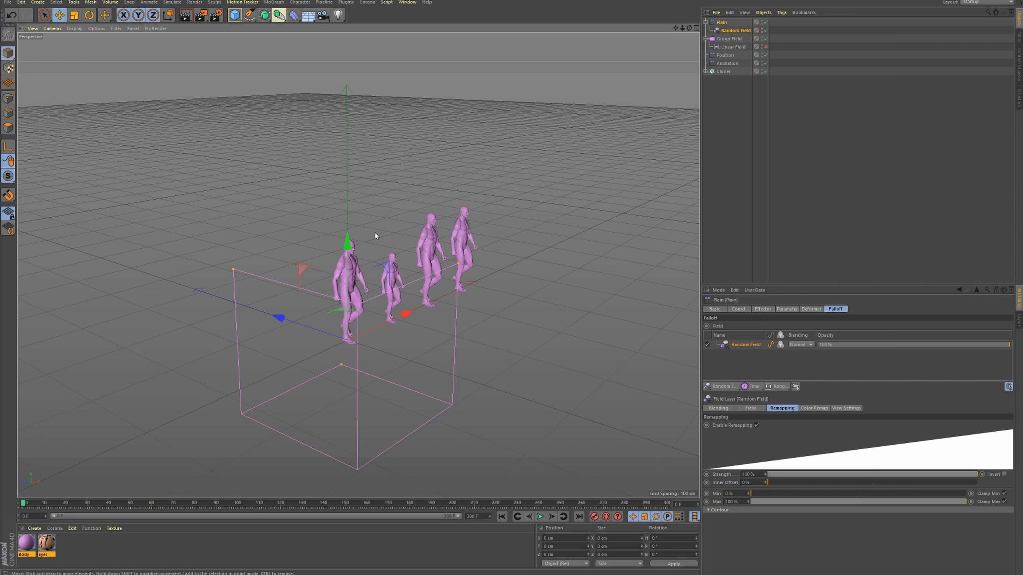
click(39, 505)
drag(39, 505, 8, 509)
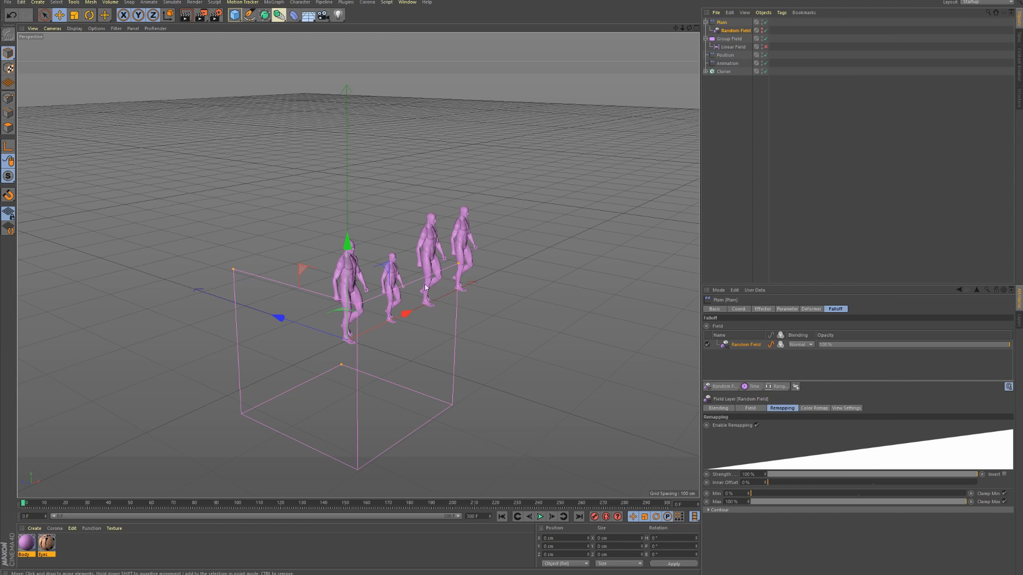
- Add the existing Random Field to the Animation effector's falloff above the Group Field and turn off its color channel
click(726, 64)
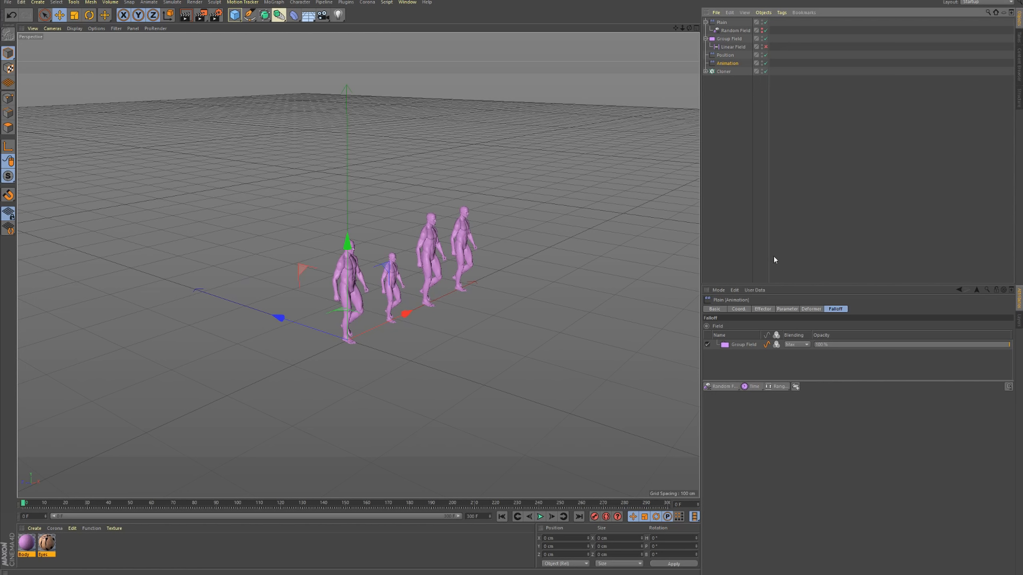
drag(740, 33, 741, 344)
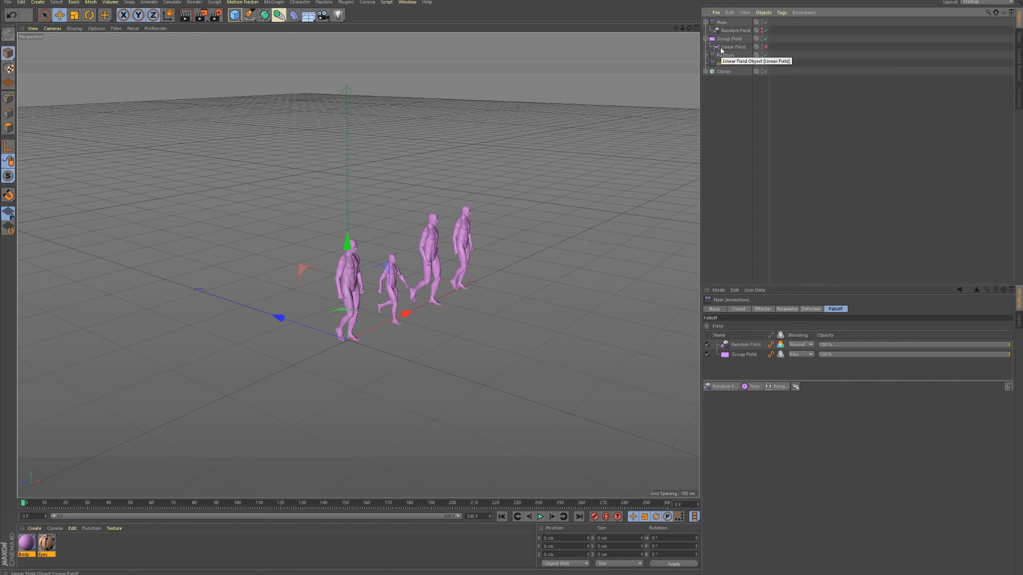
scroll(572, 183, up, 5)
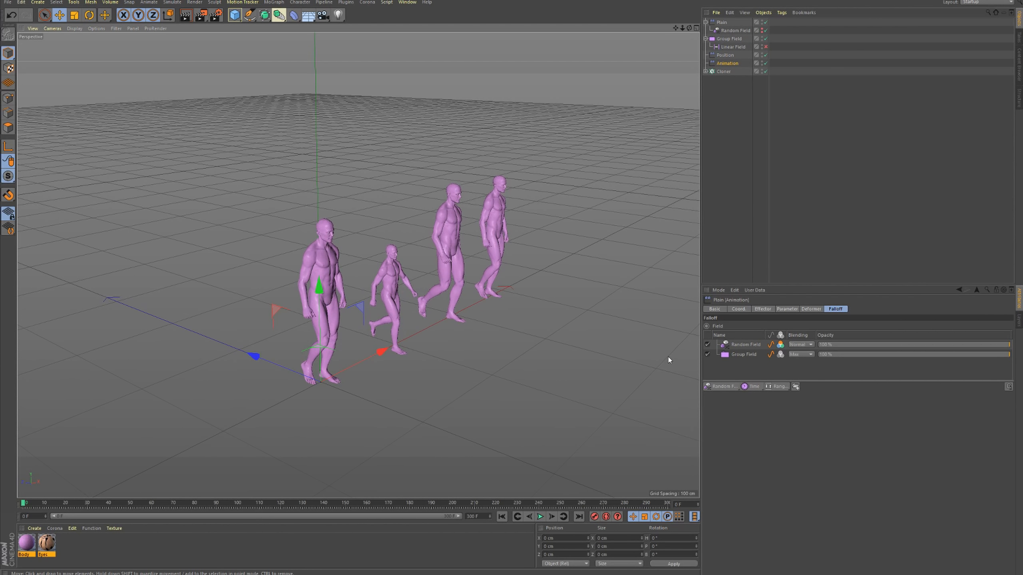
click(748, 346)
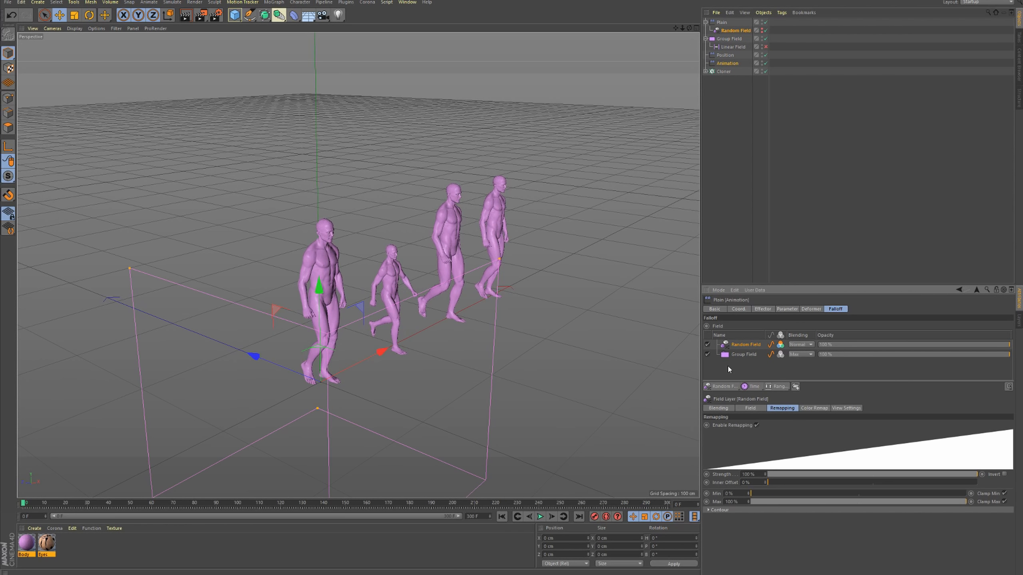
click(780, 345)
- Put the Random Field layer in a folder and add a Rangemap modifier above it inside that folder
click(796, 386)
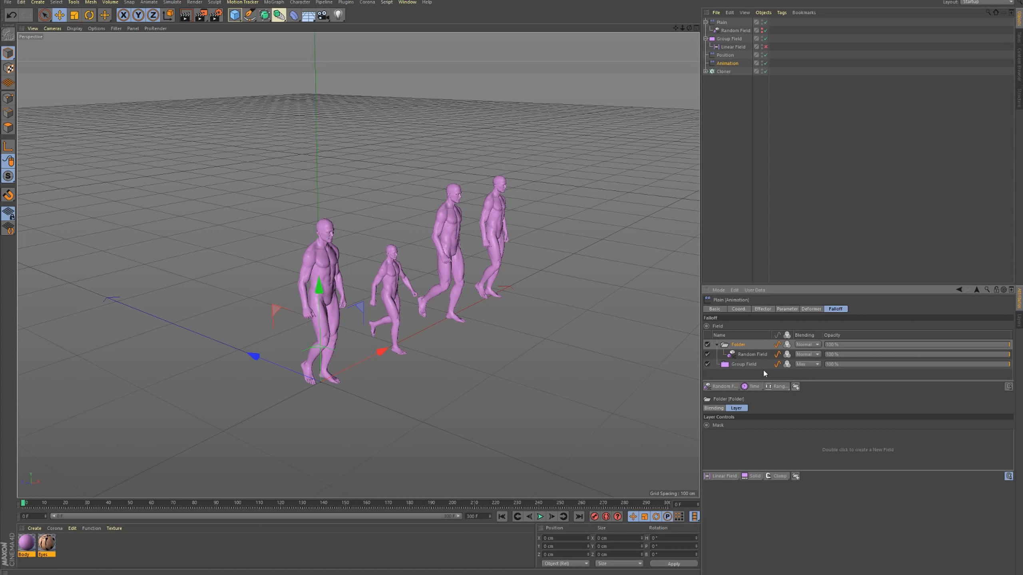
click(776, 386)
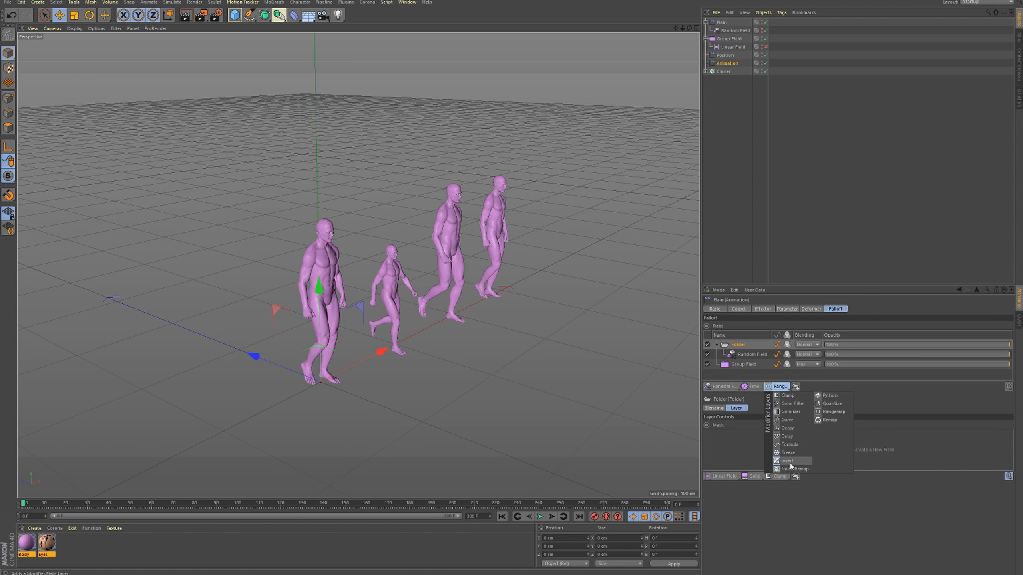
click(833, 412)
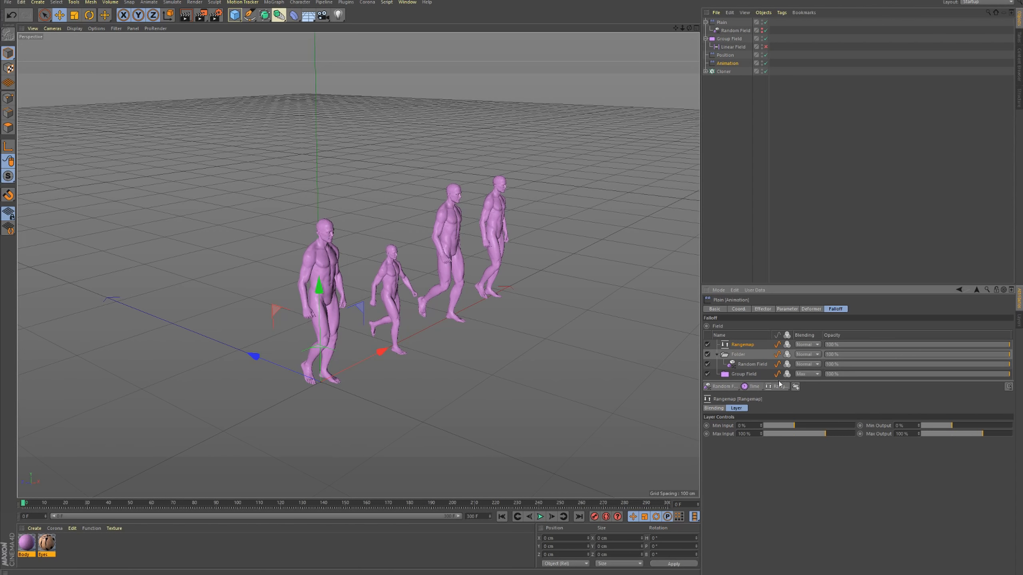
drag(745, 350, 746, 357)
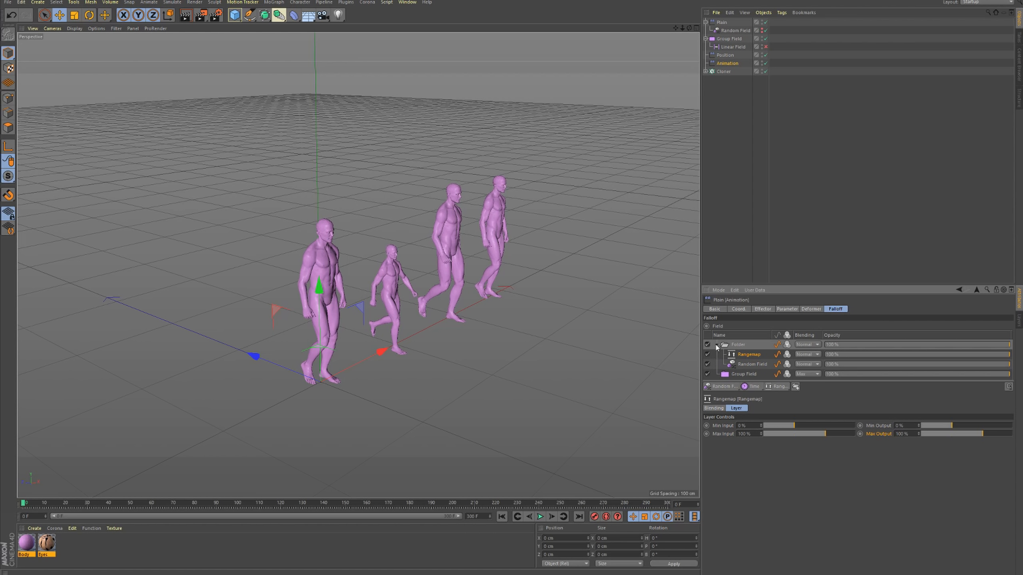
- Examine the Plain effector's Random Field falloff and the input and output ranges of the Animation effector's Rangemap
click(724, 426)
click(723, 22)
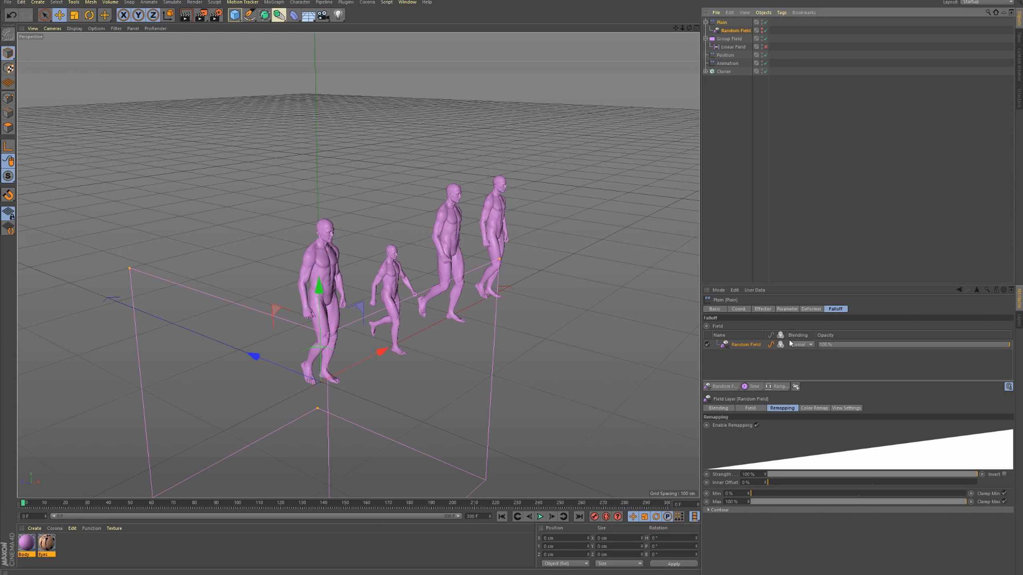
click(727, 63)
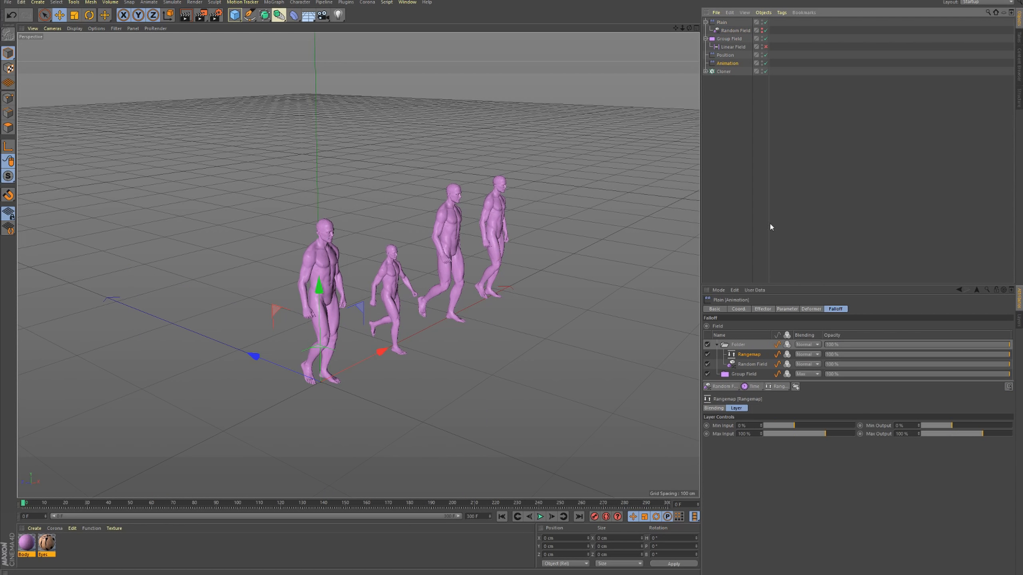
click(745, 354)
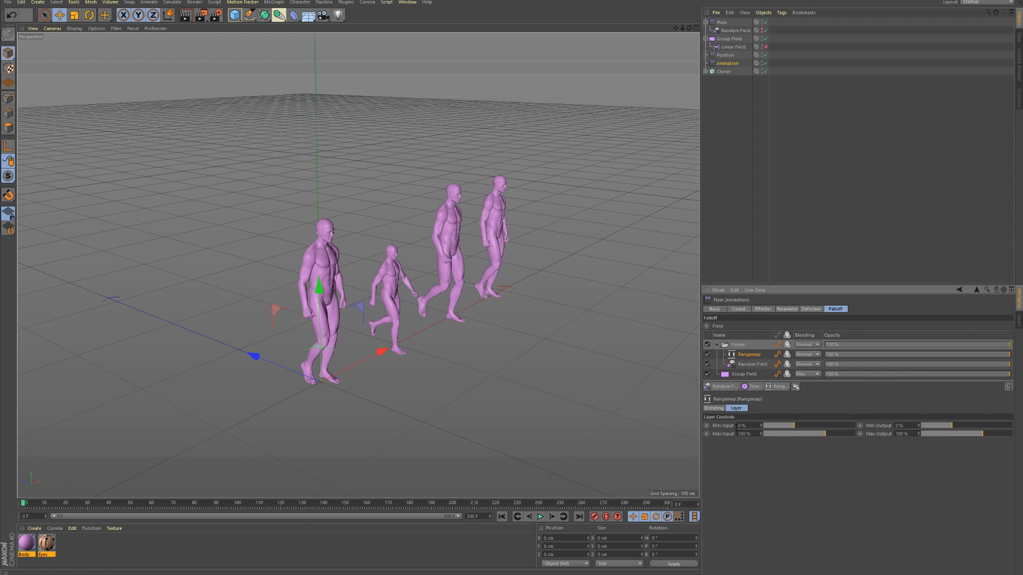
click(754, 434)
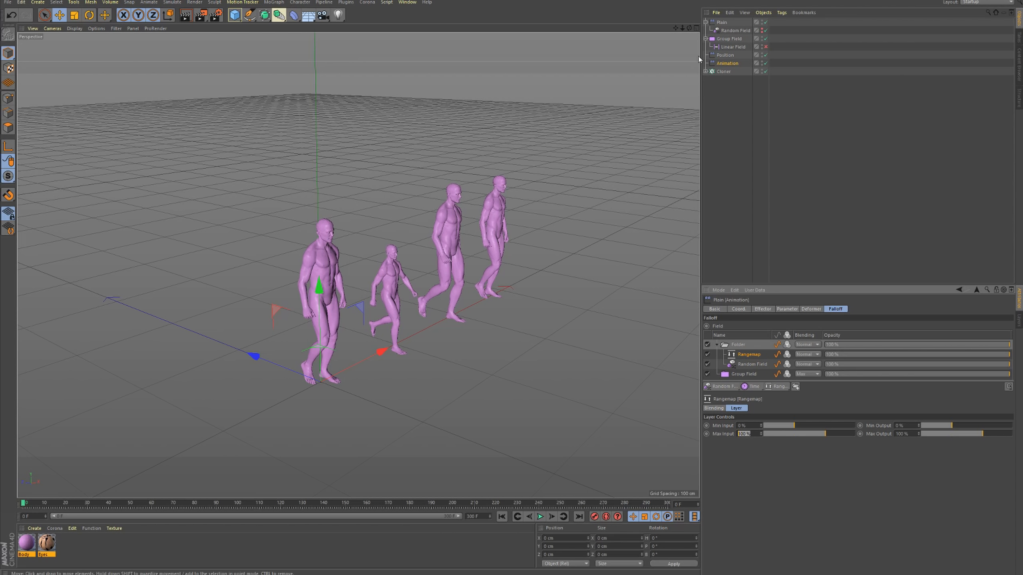
key(Return)
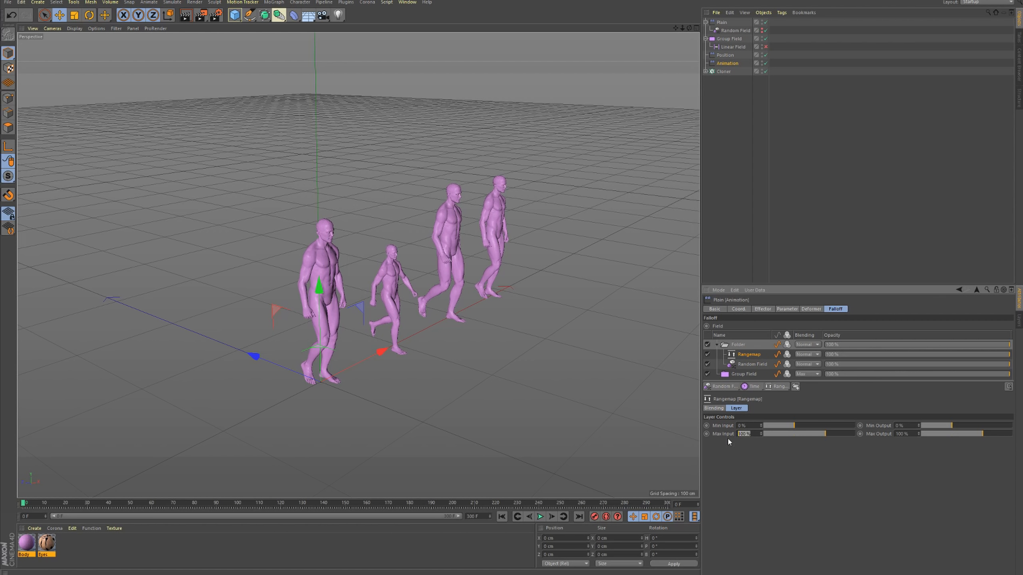
click(752, 435)
drag(909, 435, 891, 438)
- Set the folder's blending to Multiply in the Animation effector's falloff
click(807, 344)
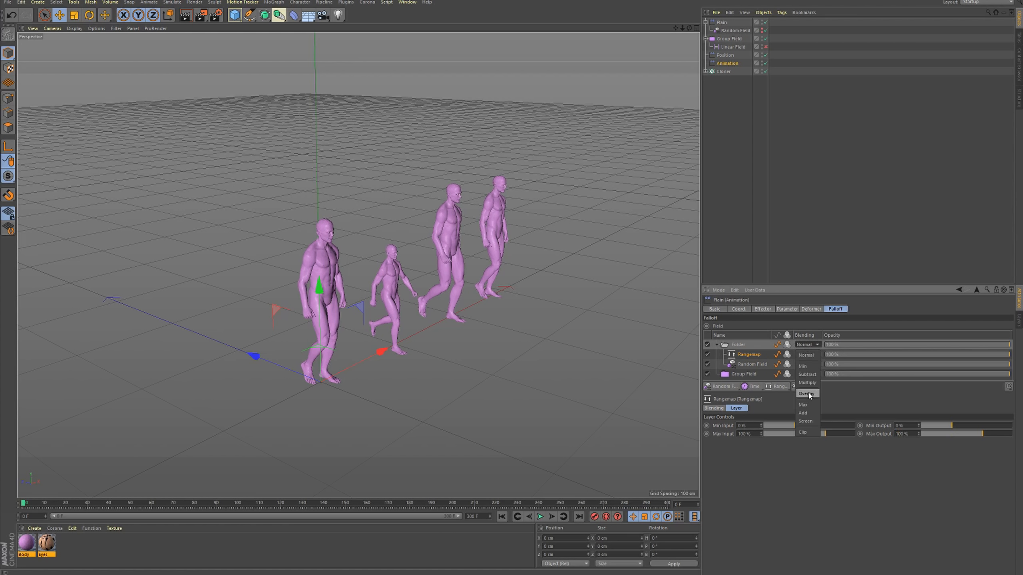
click(808, 383)
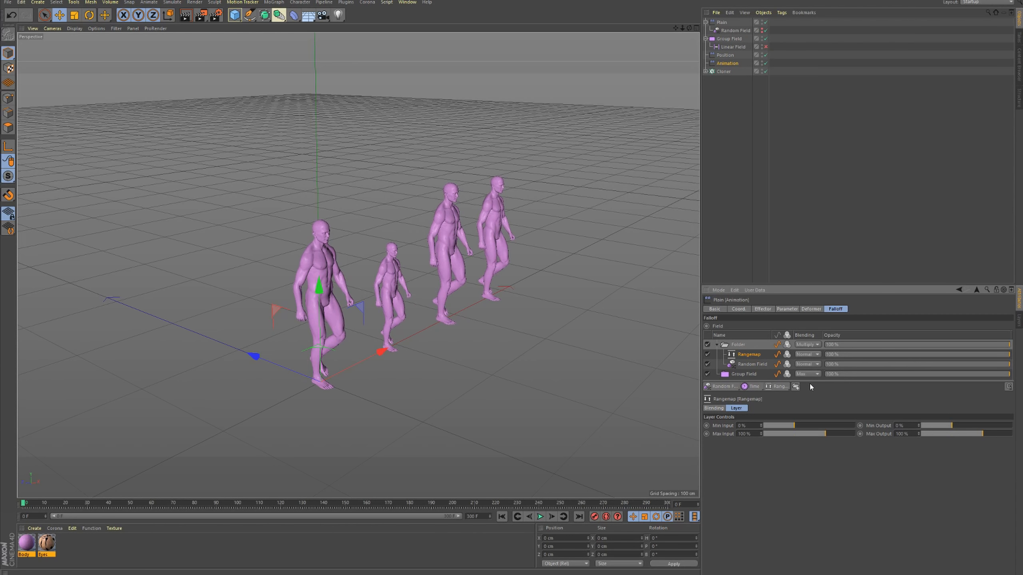
click(716, 345)
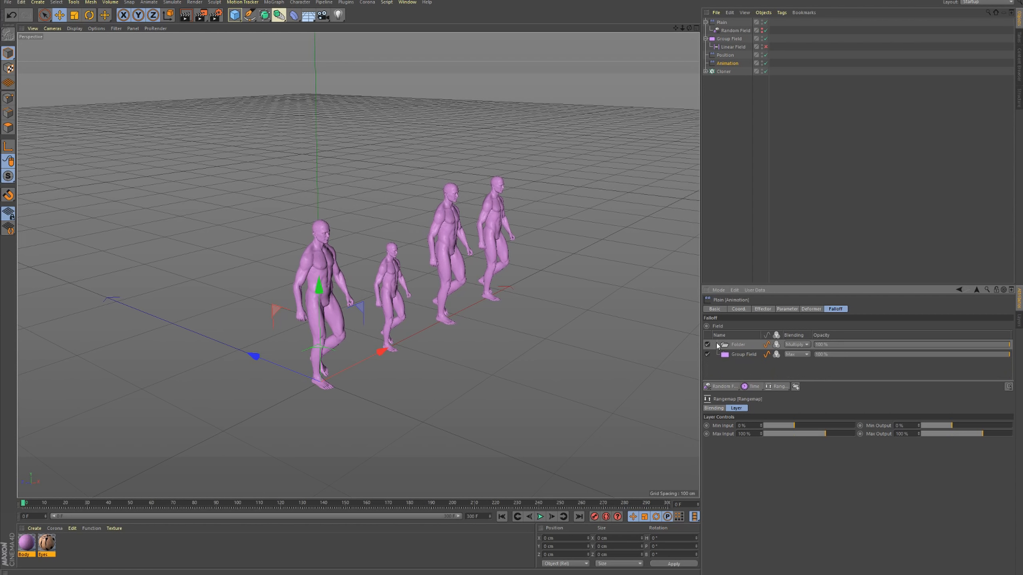
click(717, 345)
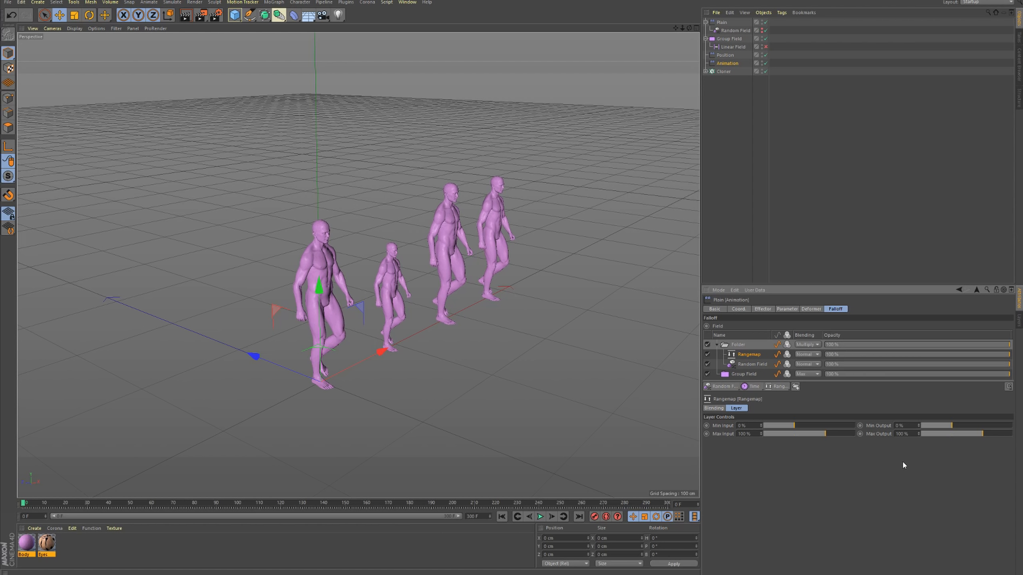
- Set the Rangemap's Max Output to 200 %
click(913, 435)
text(3)
text(00)
key(Return)
click(753, 434)
click(910, 434)
- Set the Rangemap's Min Output to 100 % and go over its input and output ranges
click(743, 425)
text(35)
click(899, 425)
key(Return)
click(899, 426)
text(100)
key(Return)
drag(751, 425, 724, 427)
drag(911, 426, 875, 426)
click(726, 436)
drag(758, 435, 728, 439)
drag(909, 434, 867, 435)
- Play the animation to examine the randomized walk of the differently sized figures and jump back to the start
click(541, 518)
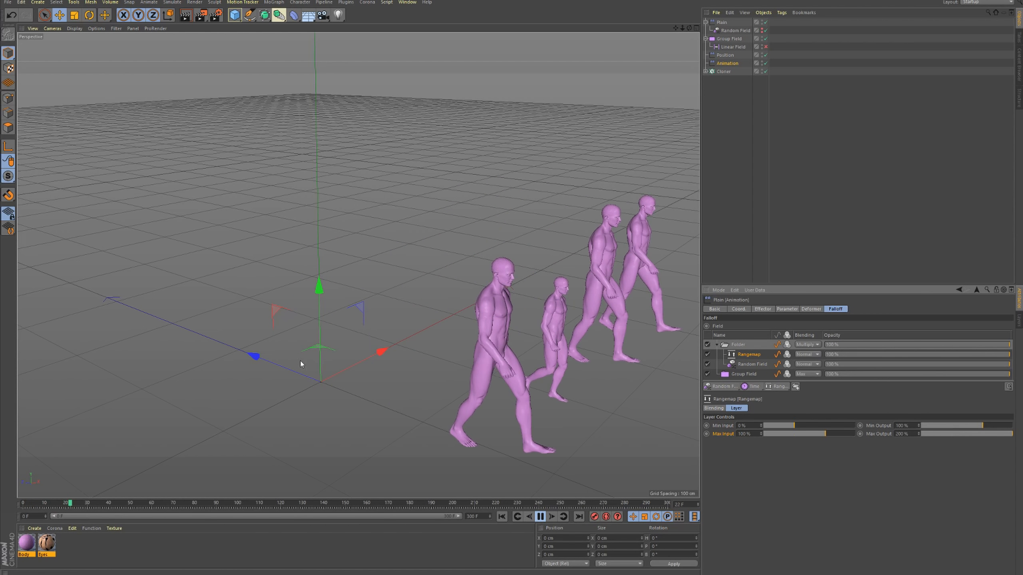
scroll(297, 310, down, 4)
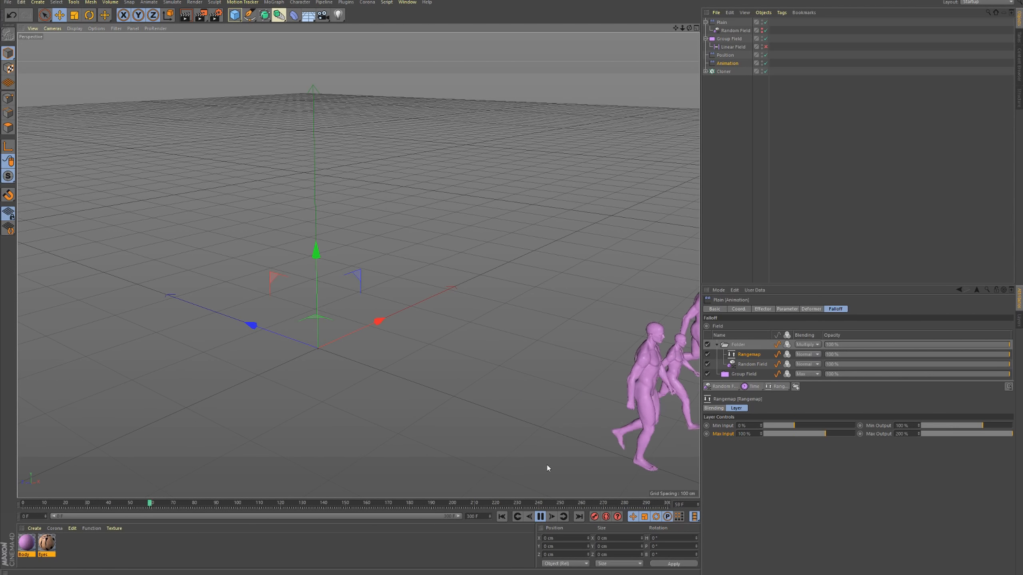
click(502, 517)
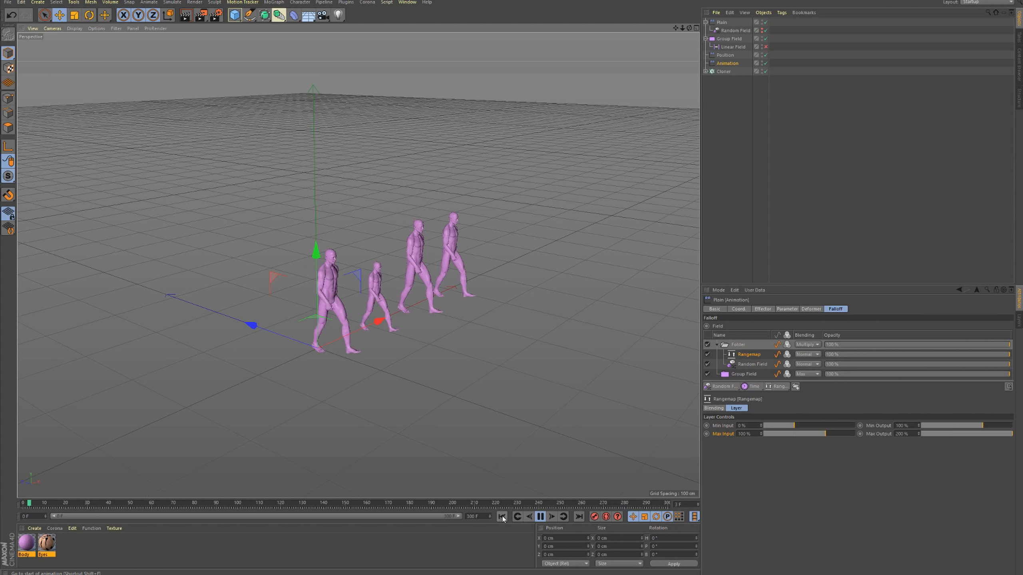
click(731, 228)
- Move the scaling Plain effector below the Group Field in the object hierarchy, play the animation and return to the first frame
drag(721, 23, 722, 55)
click(727, 63)
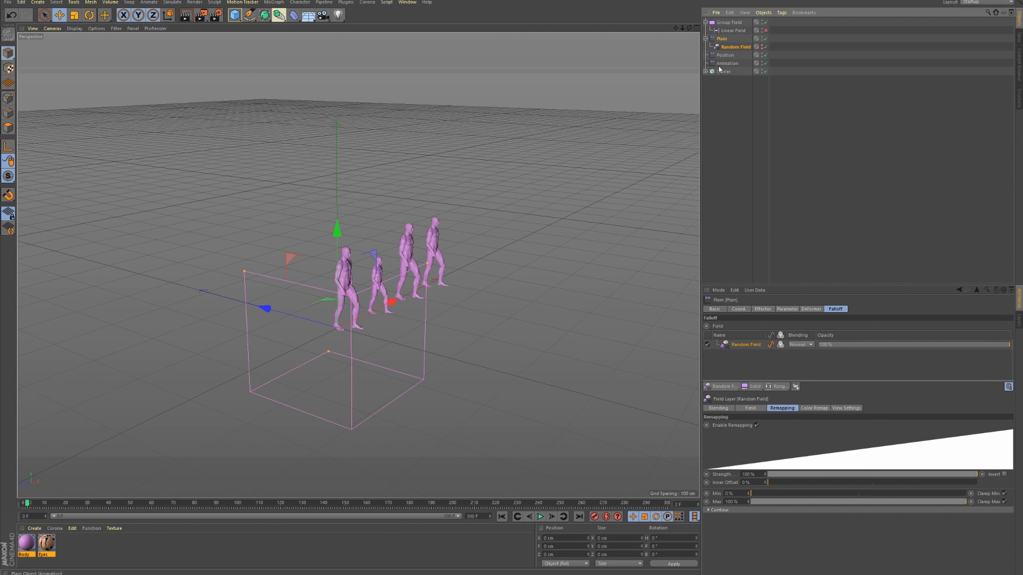
alt+drag(363, 302, 417, 309)
click(540, 520)
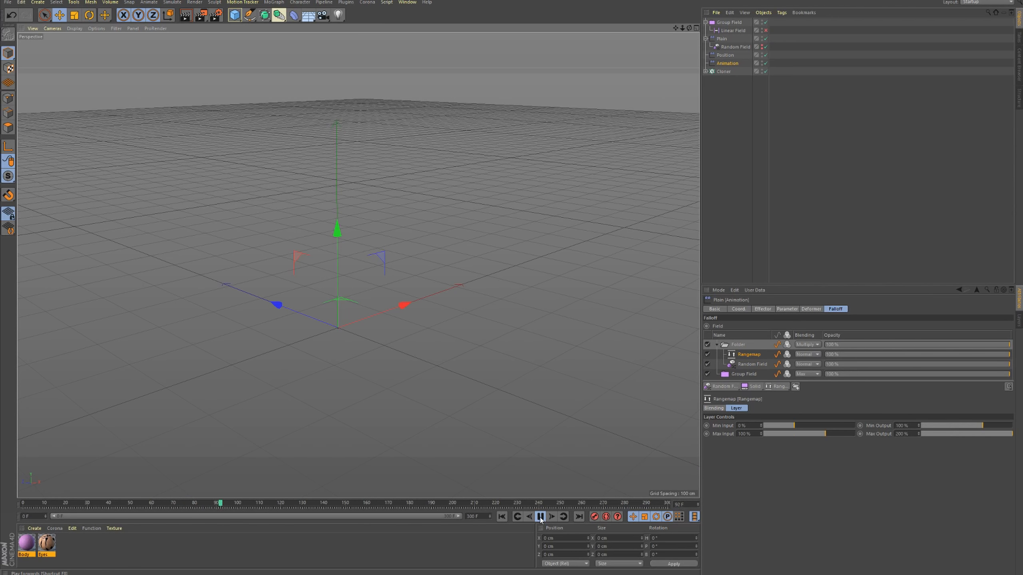
click(540, 516)
click(502, 517)
- Add another Plain effector to the Cloner and turn off its position transform
click(733, 46)
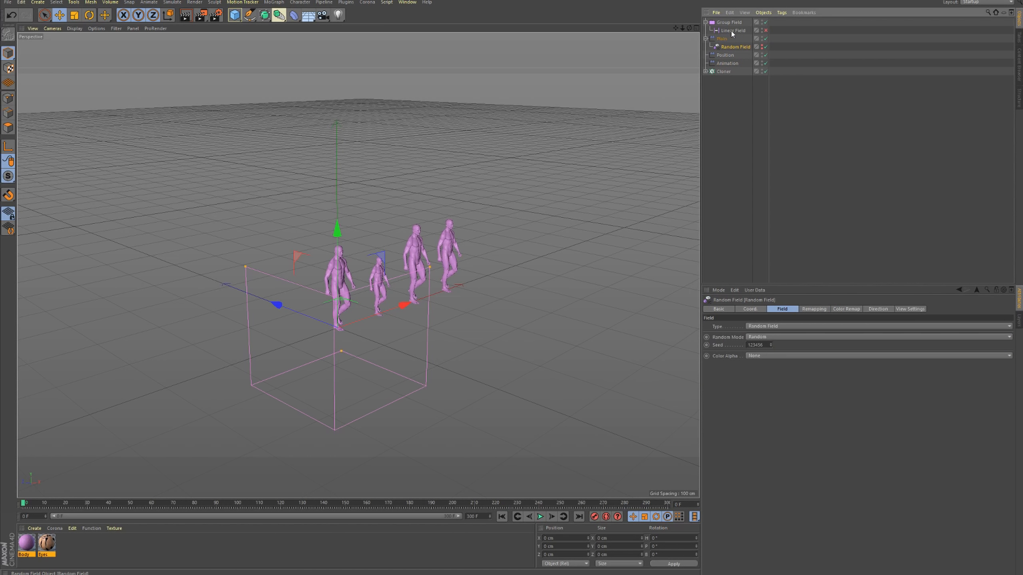
click(809, 78)
click(724, 71)
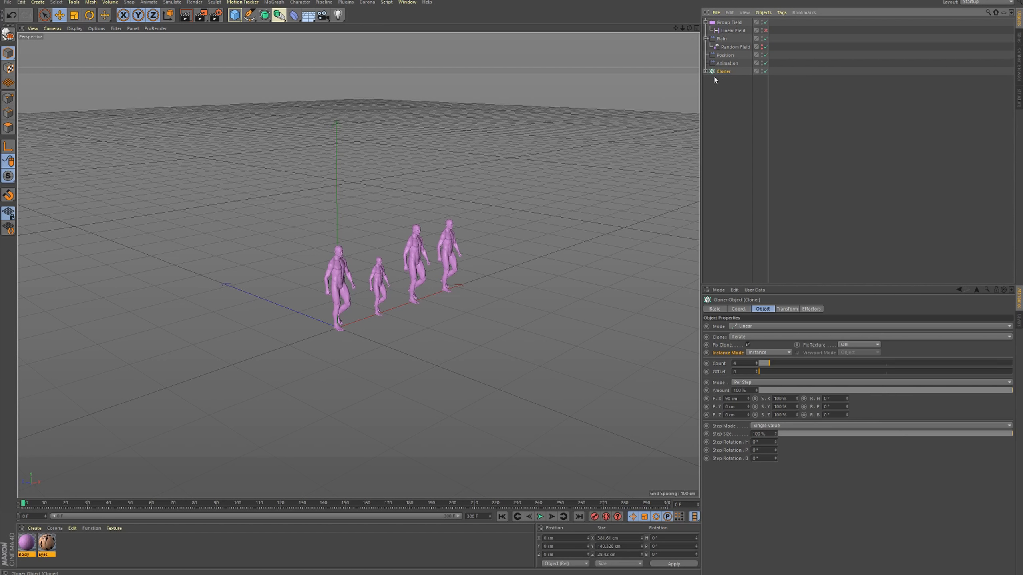
click(274, 2)
mouse_move(289, 14)
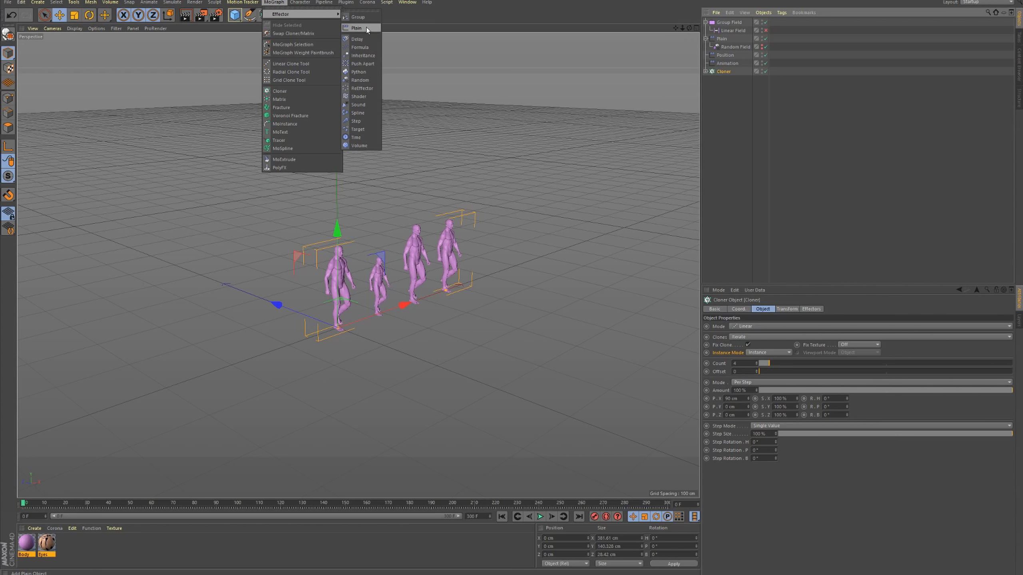
click(366, 27)
click(788, 309)
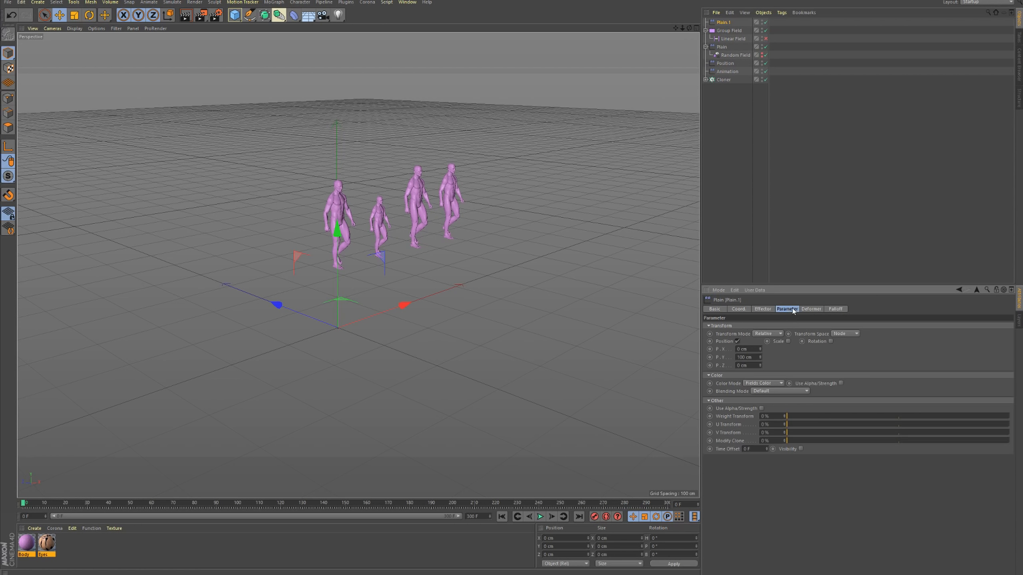
click(736, 341)
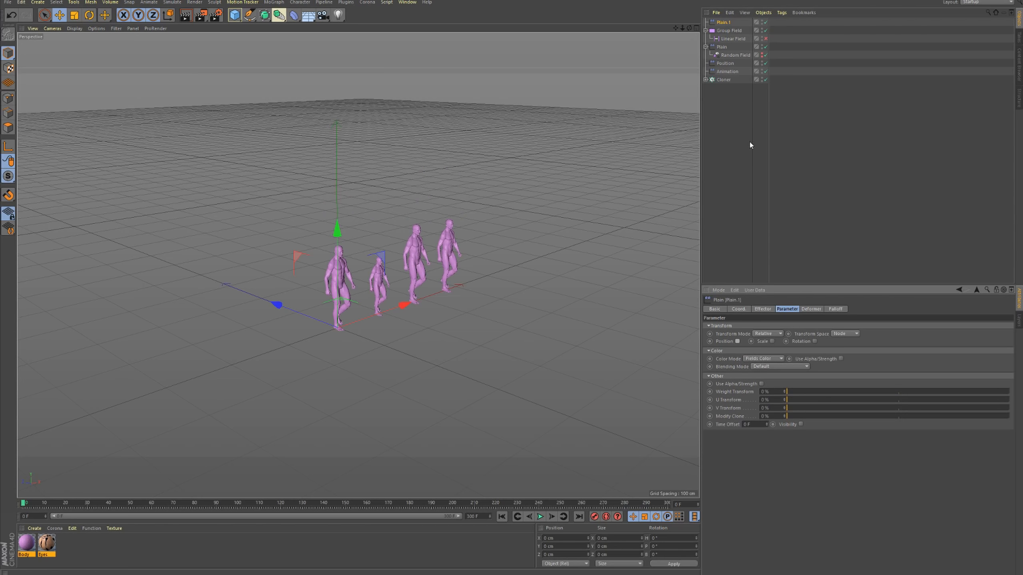
- Rename the new Plain effector as Color and add a Random Field to its falloff
double_click(728, 23)
text(Color)
key(Return)
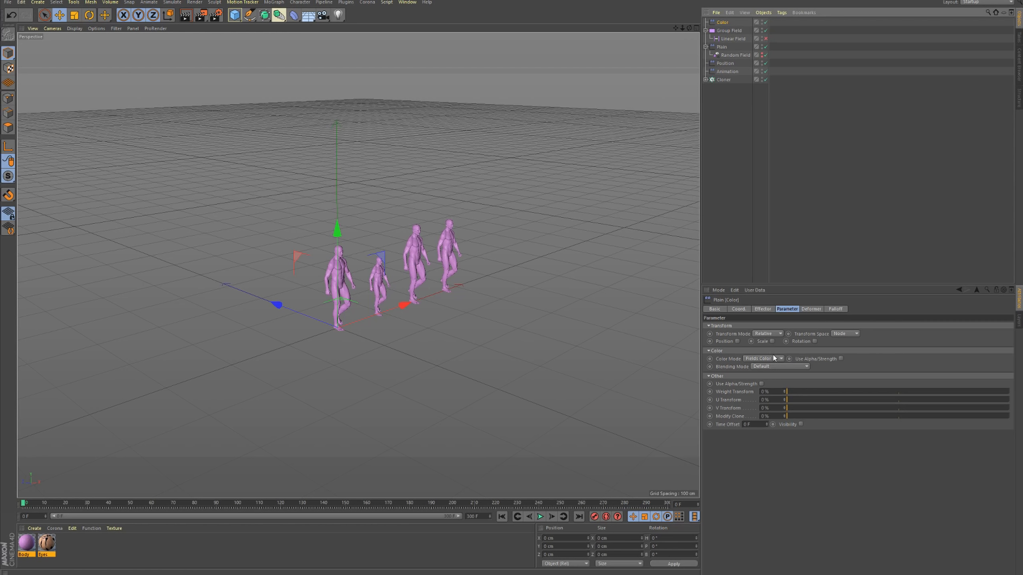
click(836, 309)
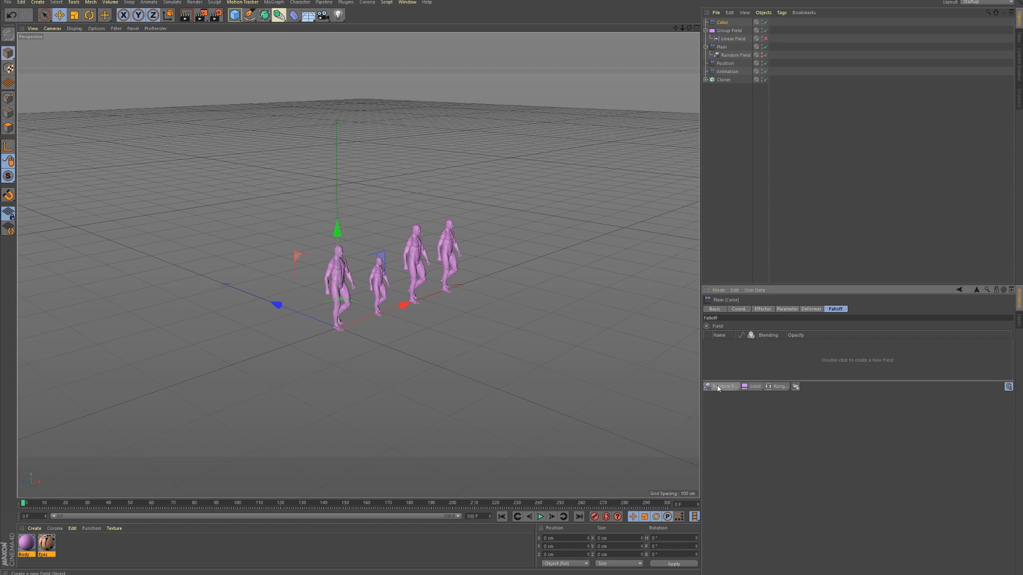
click(721, 387)
click(780, 345)
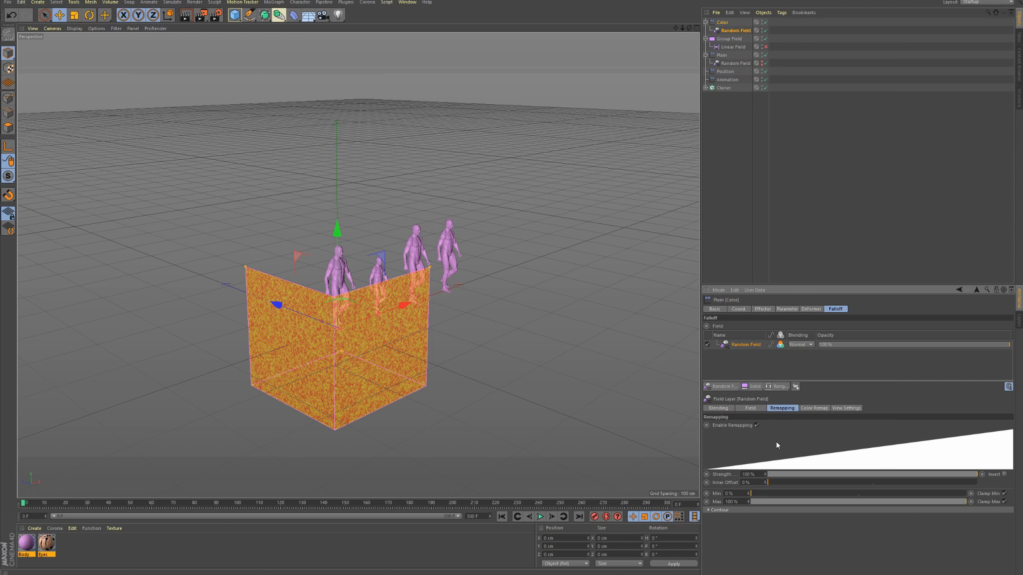
- Set the Color Remap mode of the Color effector's Random Field to Gradient
click(814, 408)
click(754, 425)
click(752, 452)
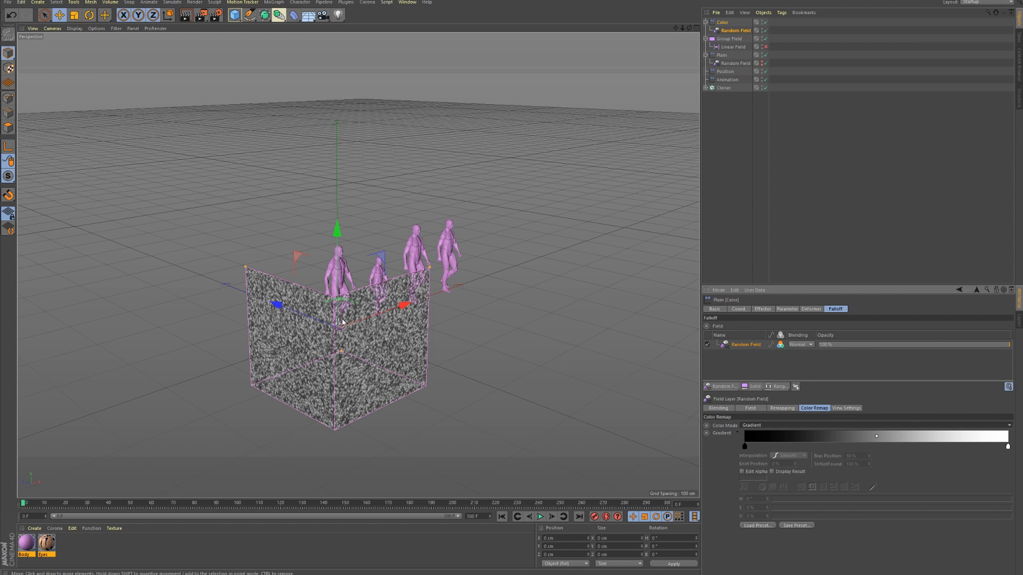
alt+drag(345, 323, 250, 316)
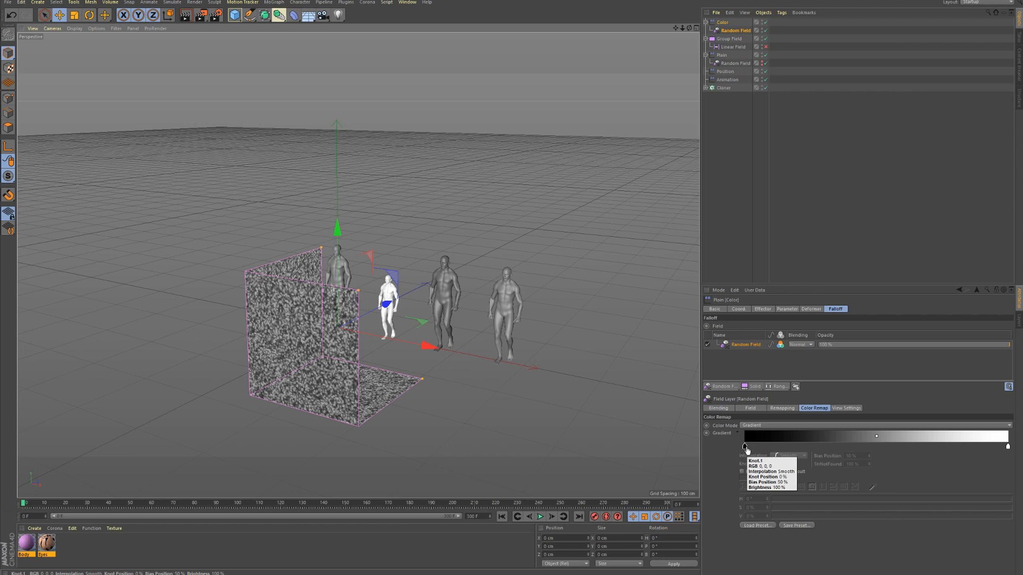
- Change the black starting knot of the Random Field's color gradient to a muted bluish violet
double_click(745, 447)
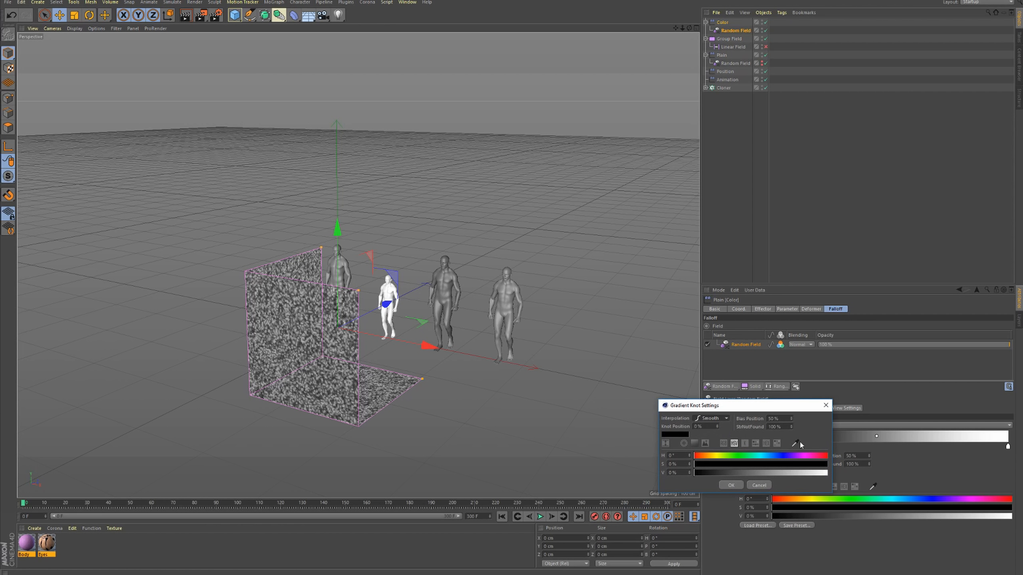
click(788, 456)
drag(708, 472, 744, 465)
click(759, 485)
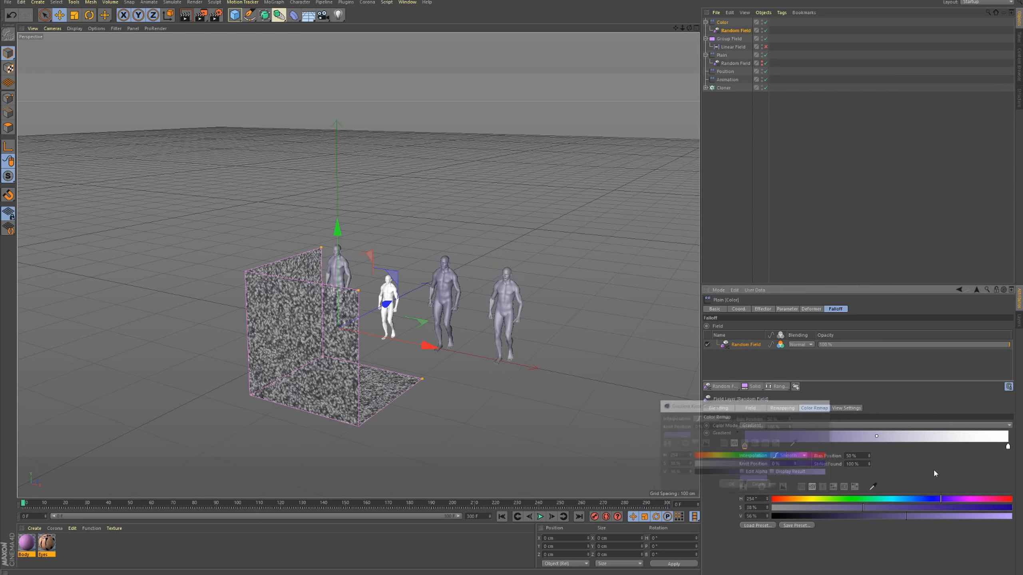
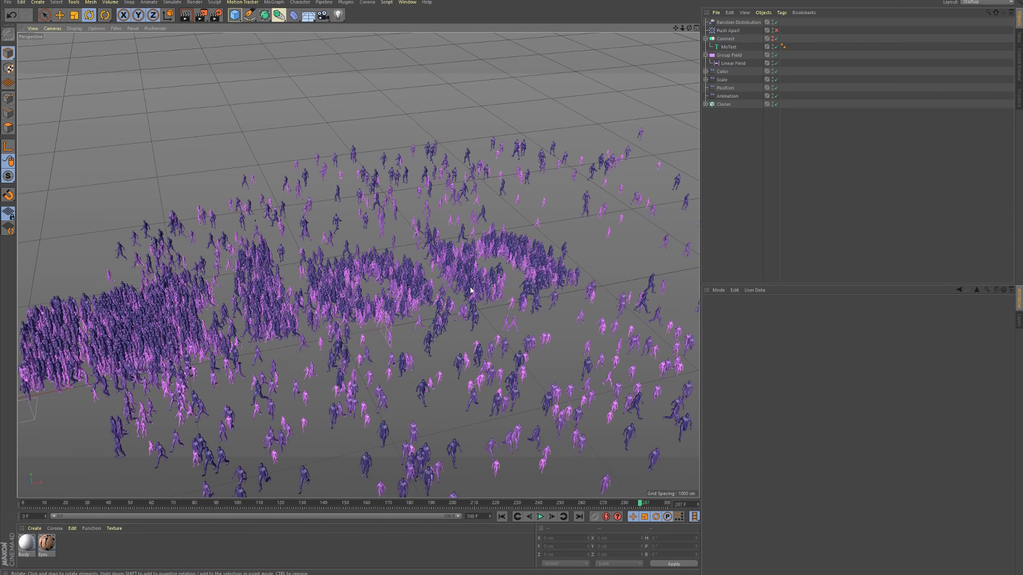
- Disable the Linear Field inside the Group Field
alt+middle_drag(115, 384, 403, 318)
click(731, 56)
click(734, 63)
click(776, 63)
- Play the animation to examine how the crowd walks away from the motion lettering
click(540, 517)
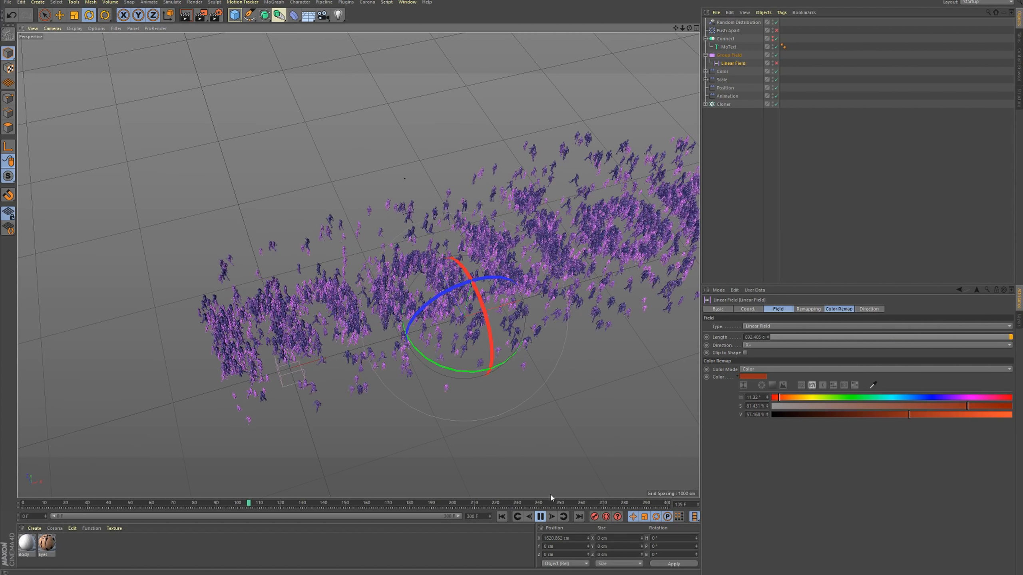
click(540, 517)
scroll(356, 310, down, 2)
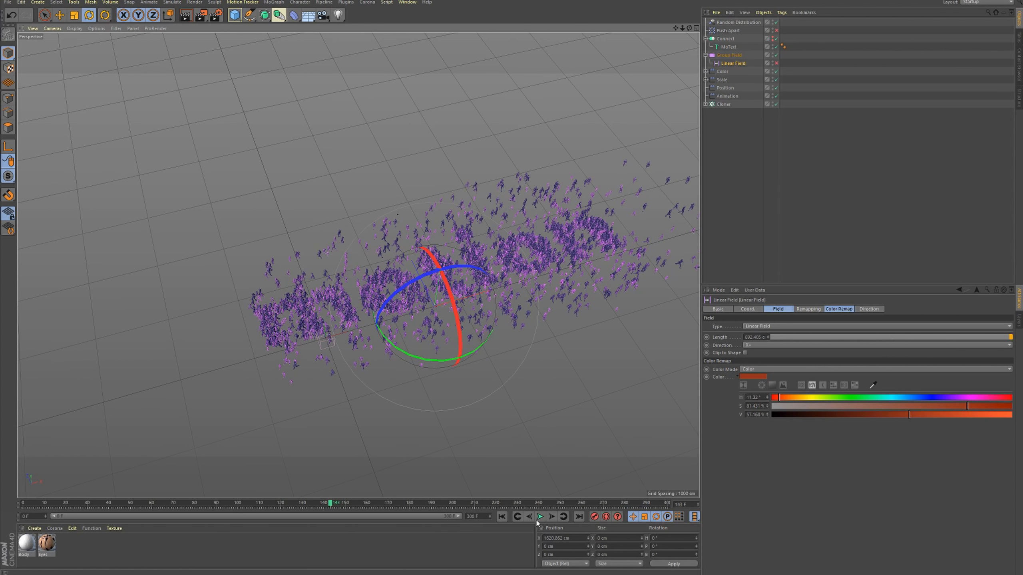
click(540, 517)
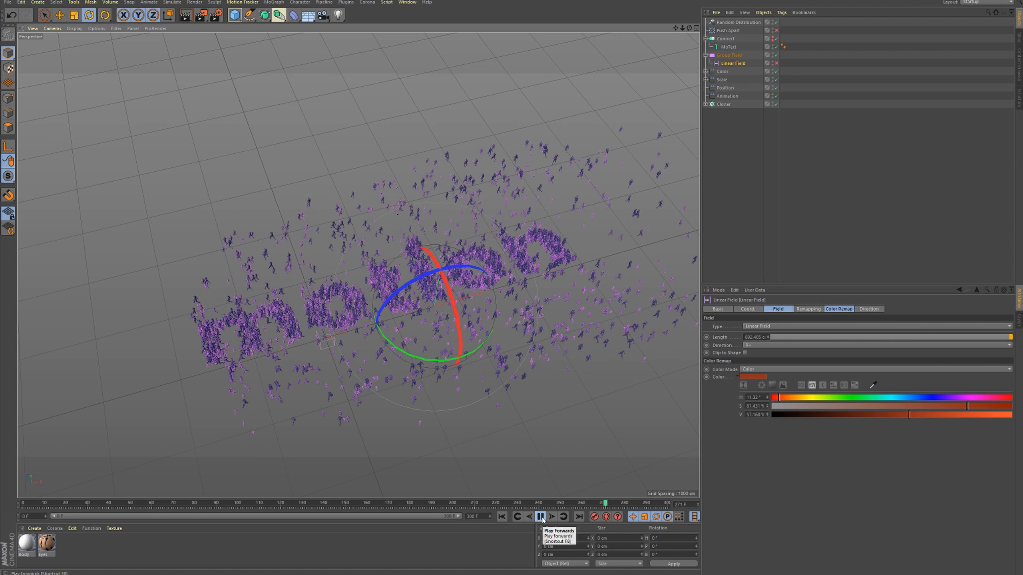
click(541, 517)
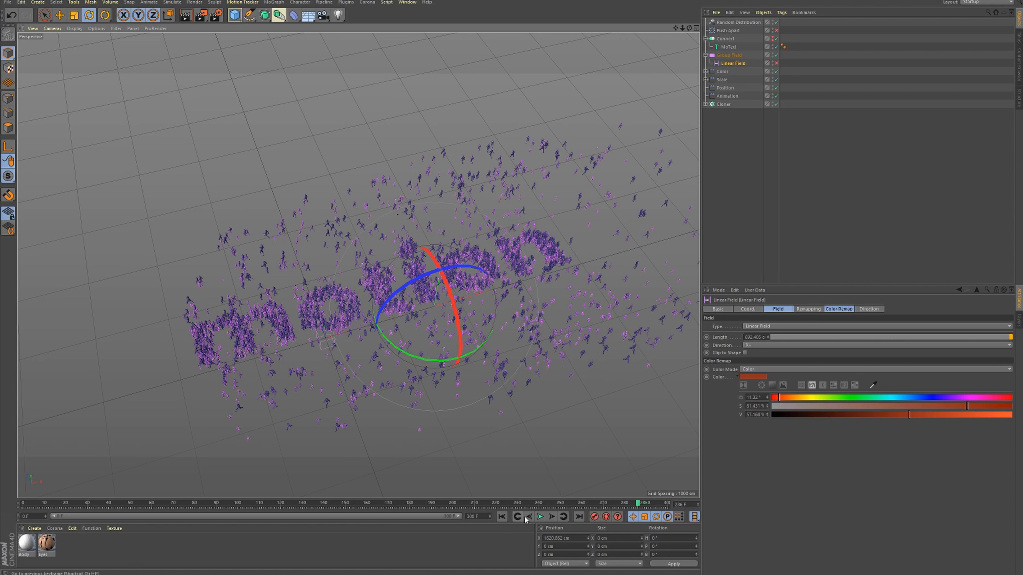
- Move the Random Distribution effector first in the Cloner's effector list and directly above the Cloner in the object hierarchy
click(727, 22)
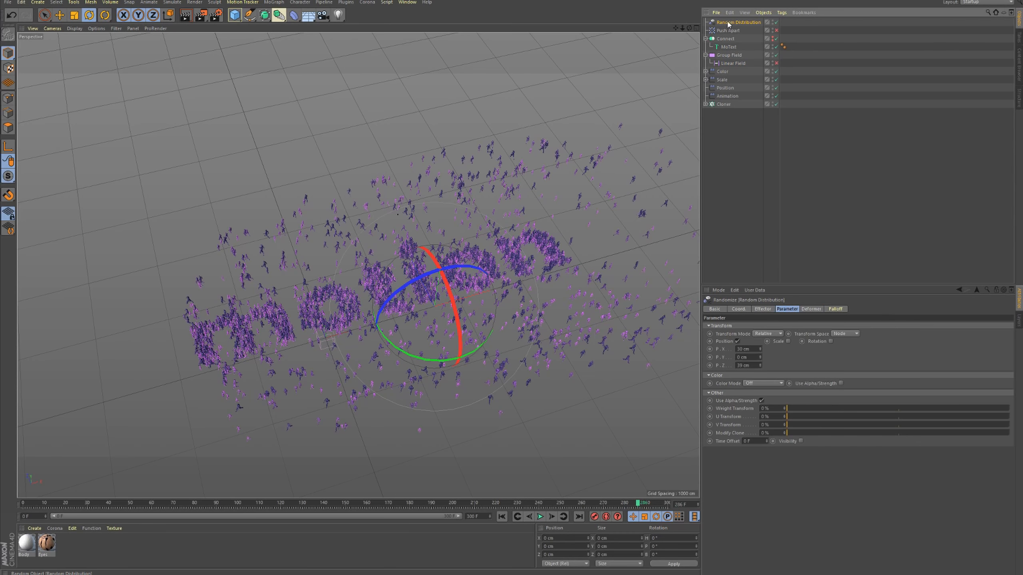
click(815, 342)
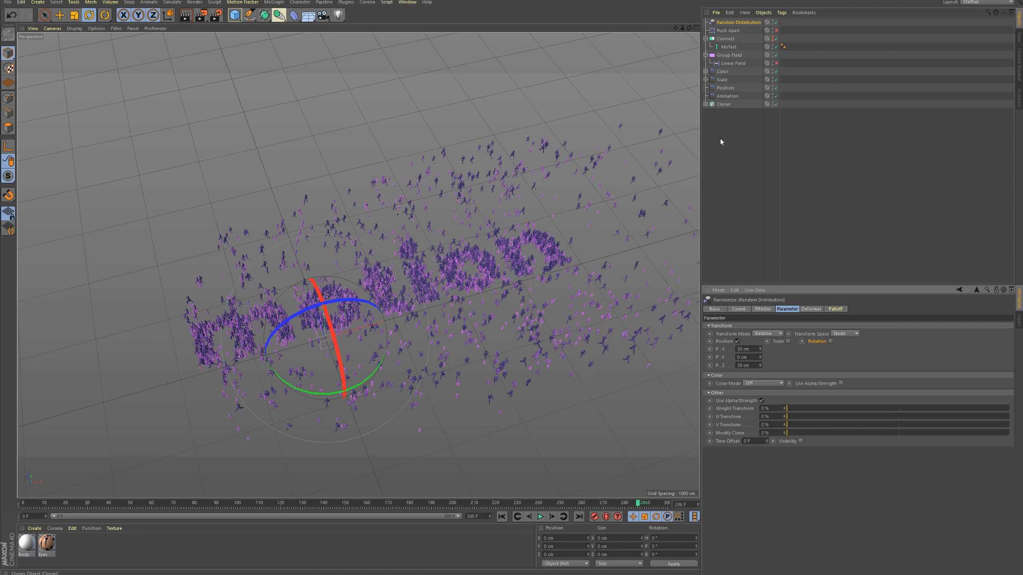
click(724, 104)
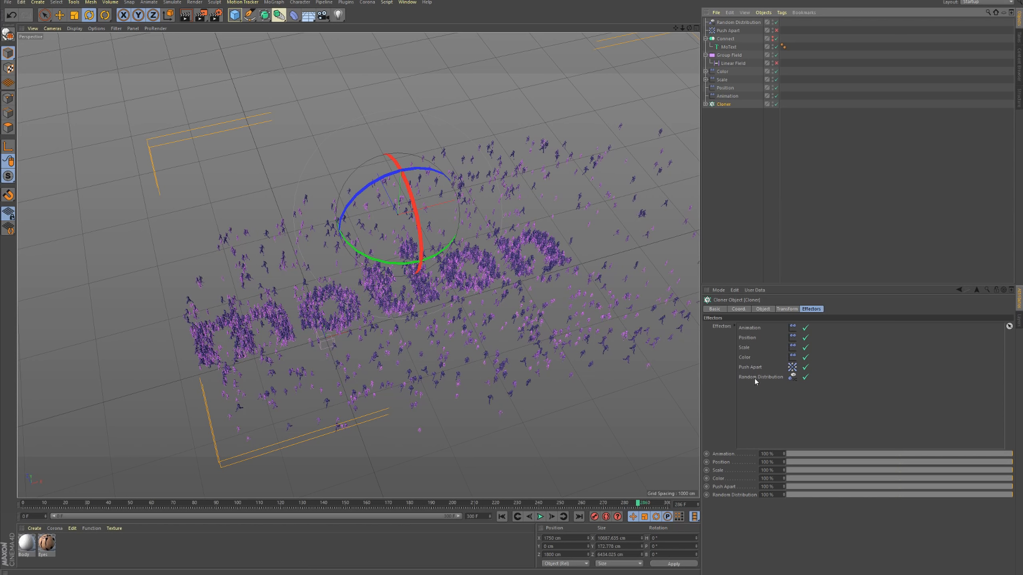
drag(756, 378, 763, 327)
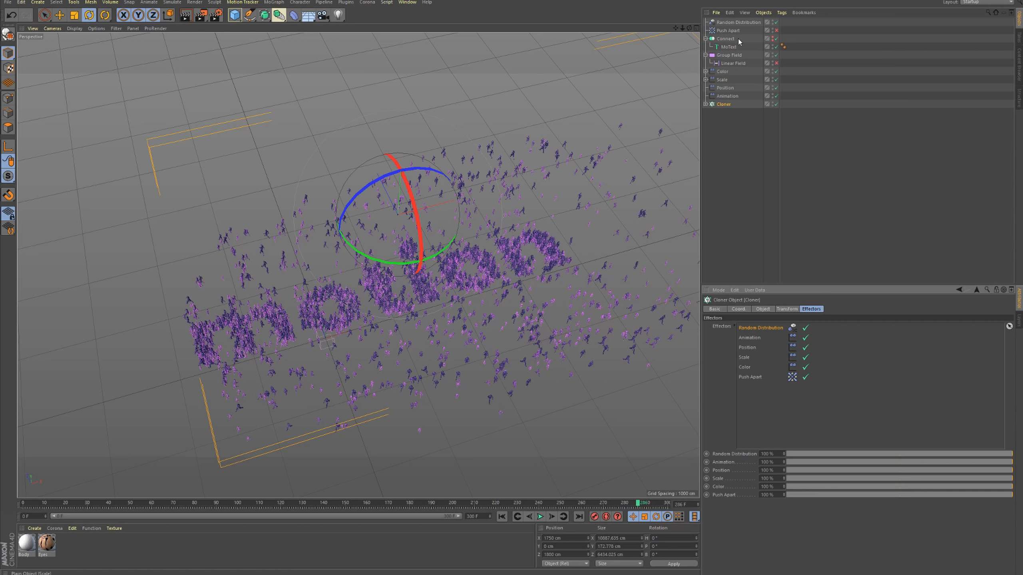
click(737, 22)
drag(743, 87, 726, 101)
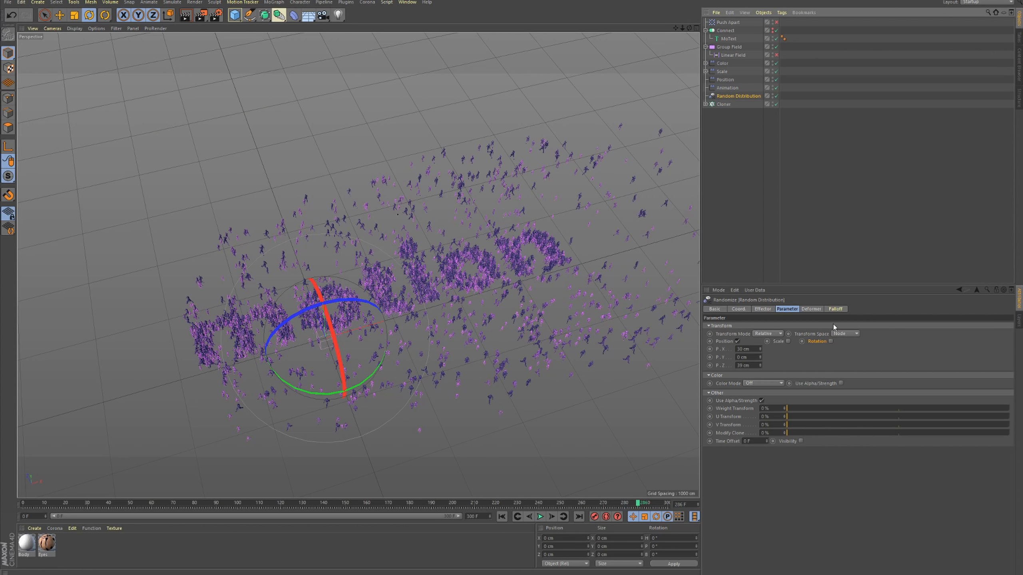
- Enable the Random Distribution effector's rotation and raise its heading angle so the figures walk in random directions
click(830, 341)
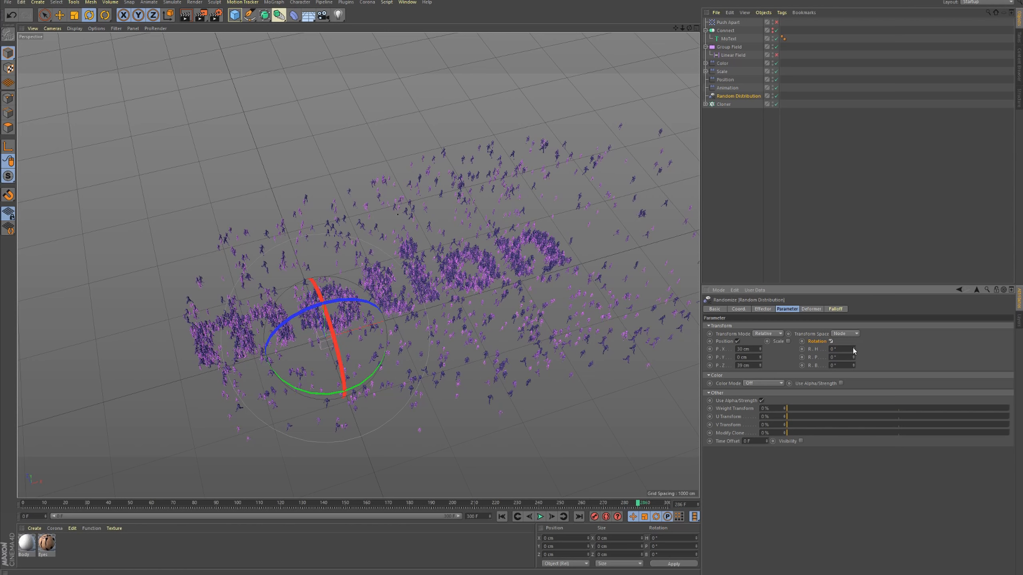
drag(853, 352, 853, 308)
drag(853, 349, 854, 350)
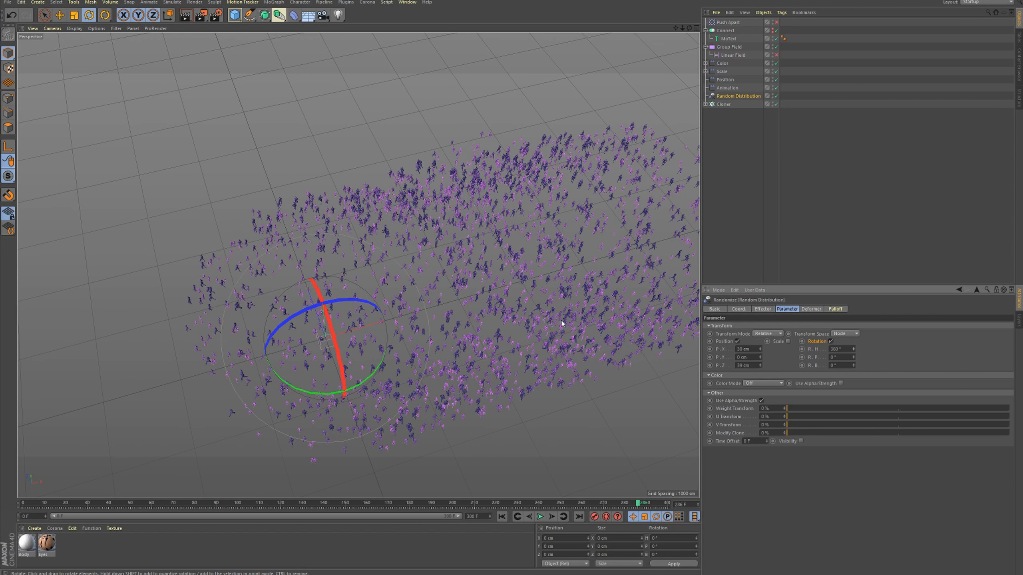
alt+drag(524, 253, 478, 269)
alt+drag(494, 206, 769, 222)
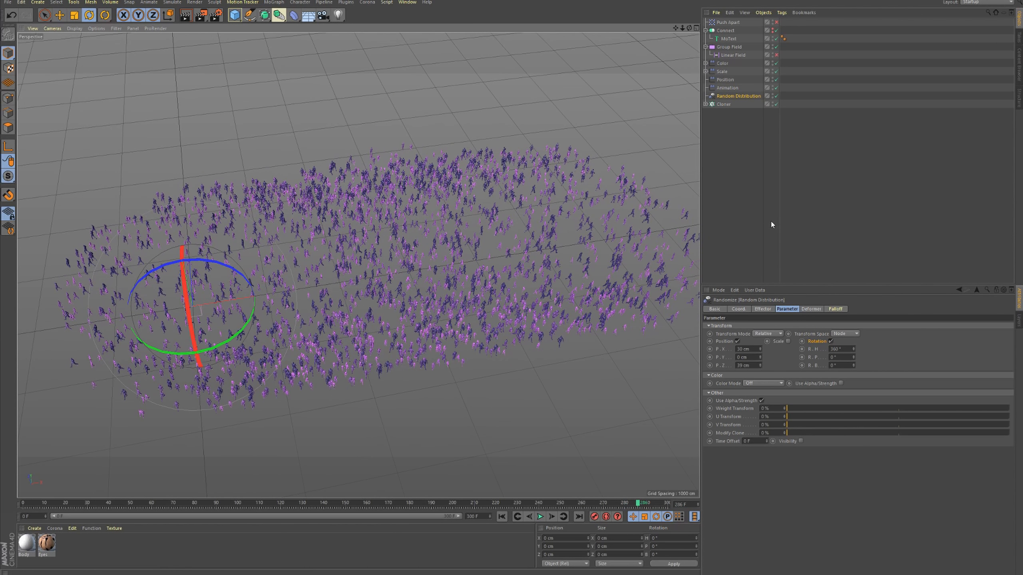
click(771, 221)
- Scrub repeatedly between the end and start of the timeline to examine the figures scattering and gathering into the lettering
drag(636, 505, 23, 504)
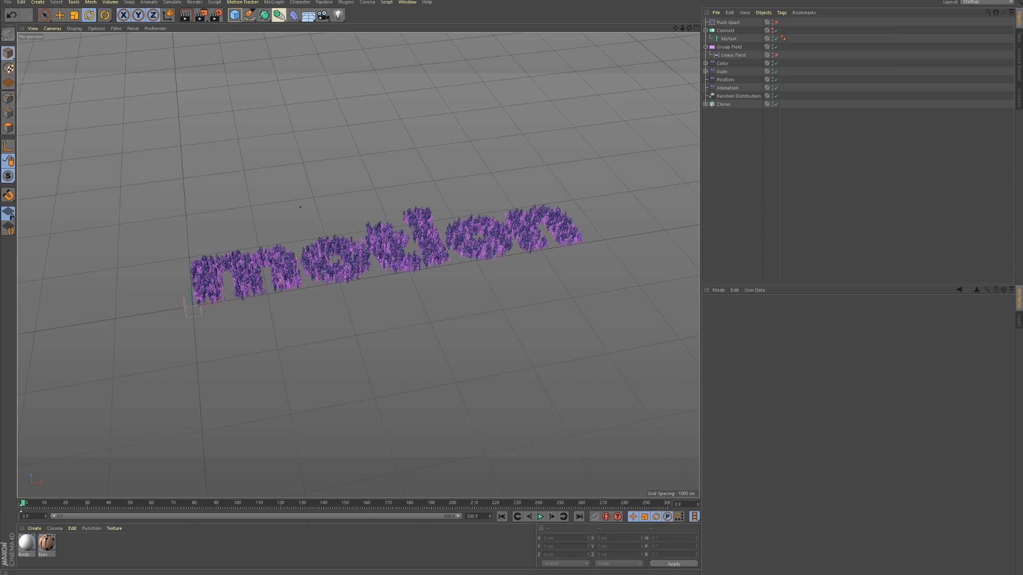
alt+right_drag(223, 266, 334, 271)
mouse_move(335, 271)
alt+mouse_down()
mouse_move(323, 339)
mouse_move(341, 295)
alt+mouse_up()
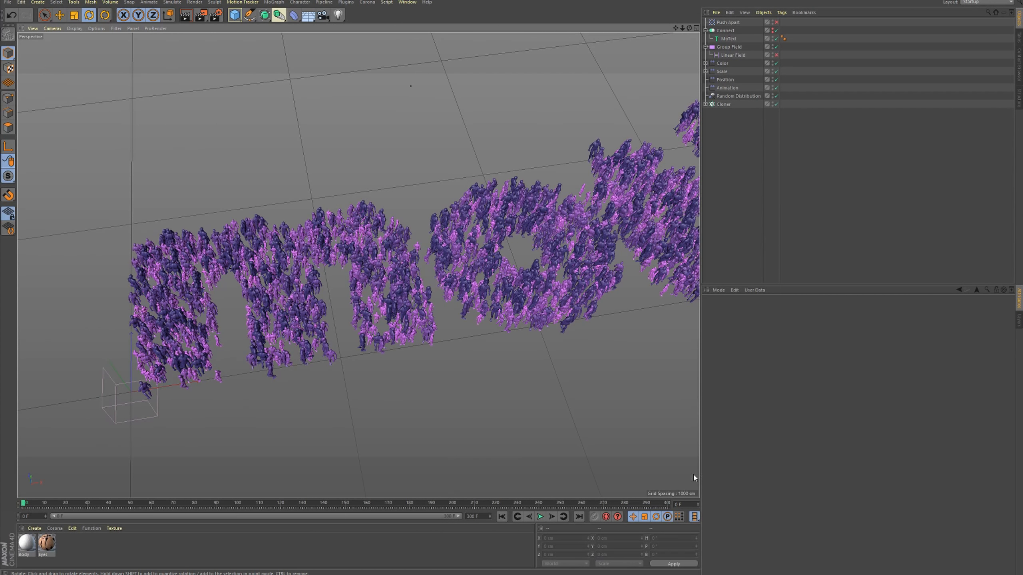
click(660, 504)
drag(660, 504, 4, 534)
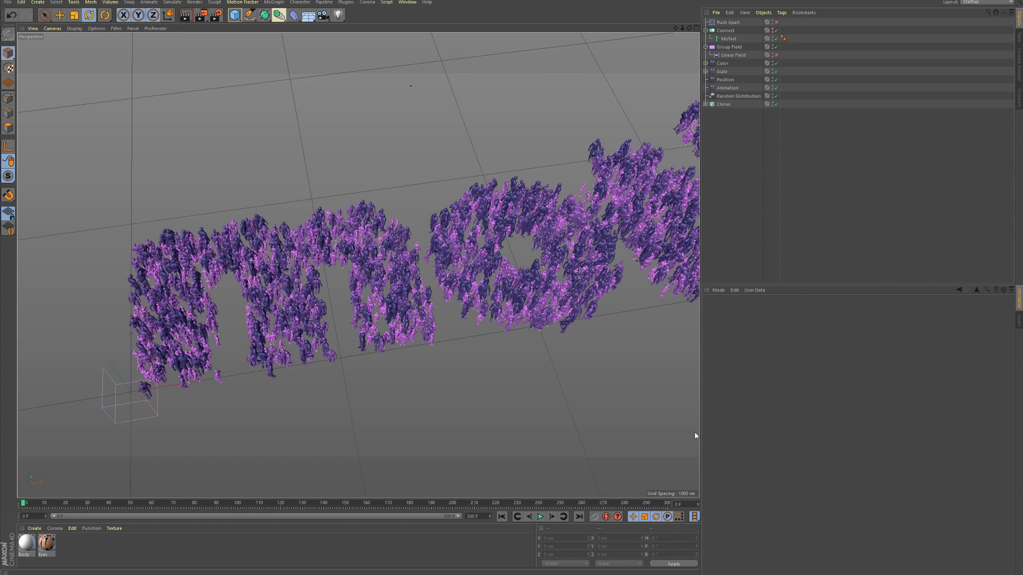
click(662, 505)
drag(654, 506, 395, 502)
drag(671, 509, 23, 504)
- Rename the Group Field as Pos - Animation and delete the Linear Field inside it
click(731, 48)
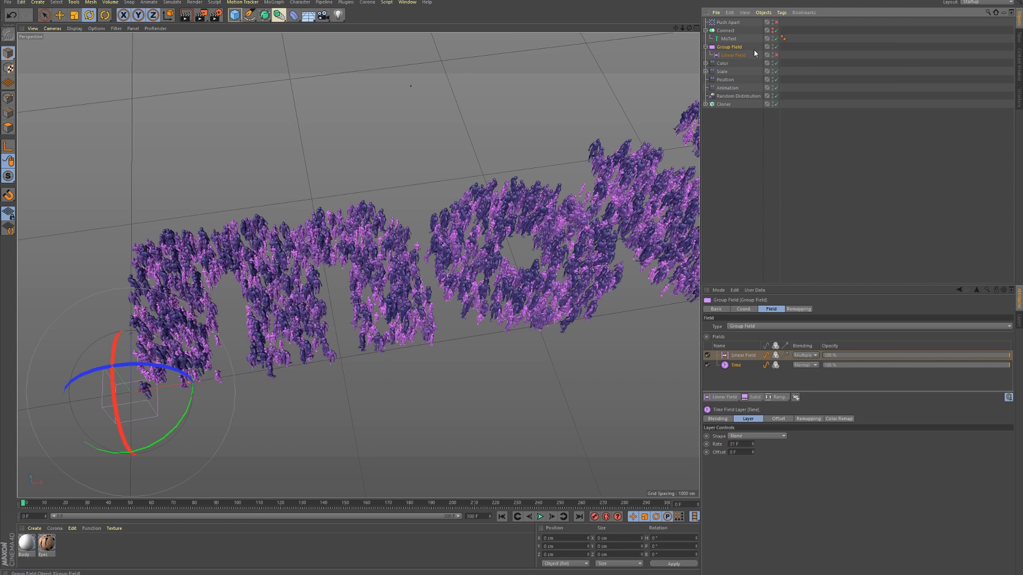
double_click(732, 46)
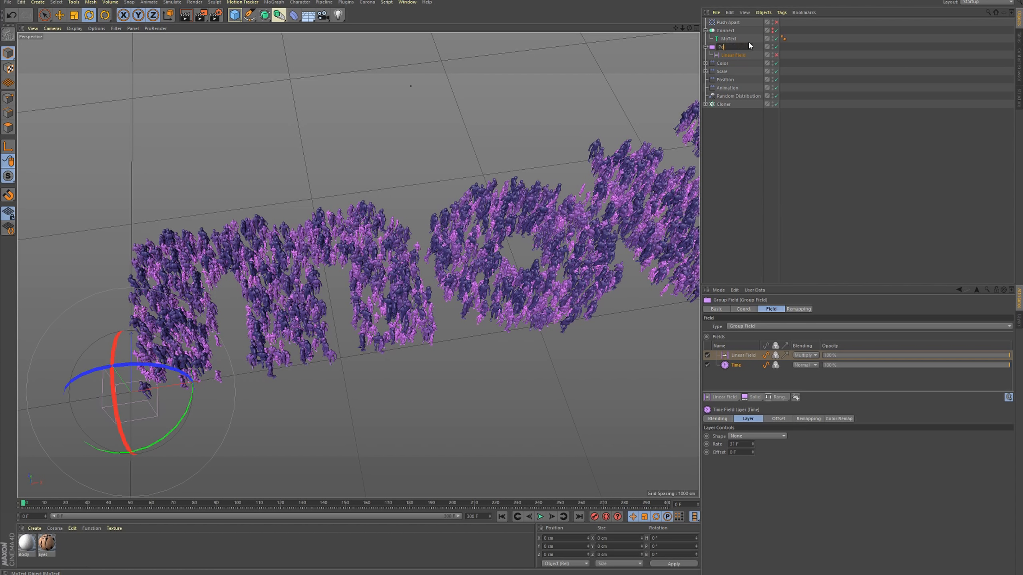
text(Pos - Animation)
key(Return)
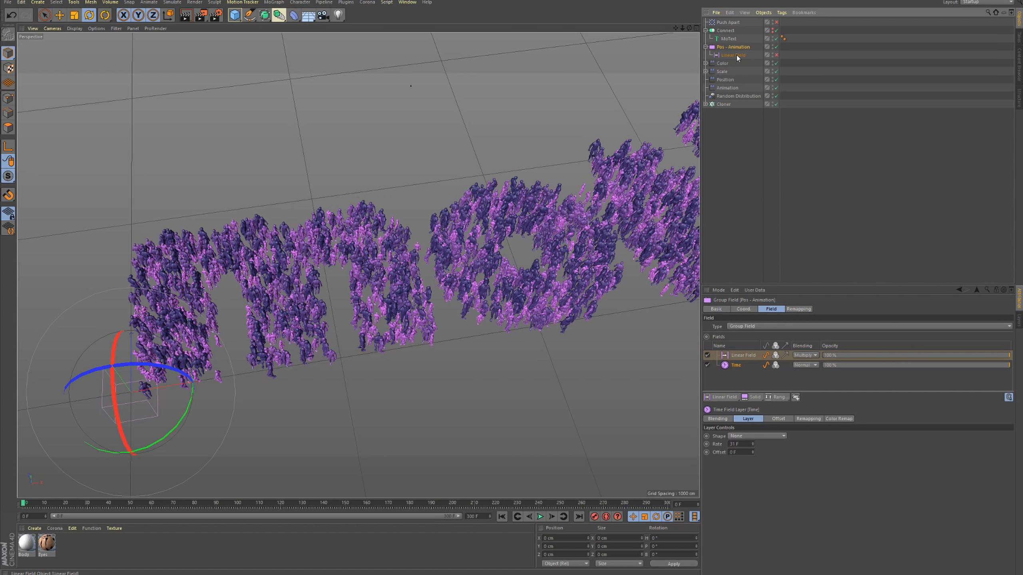
click(733, 54)
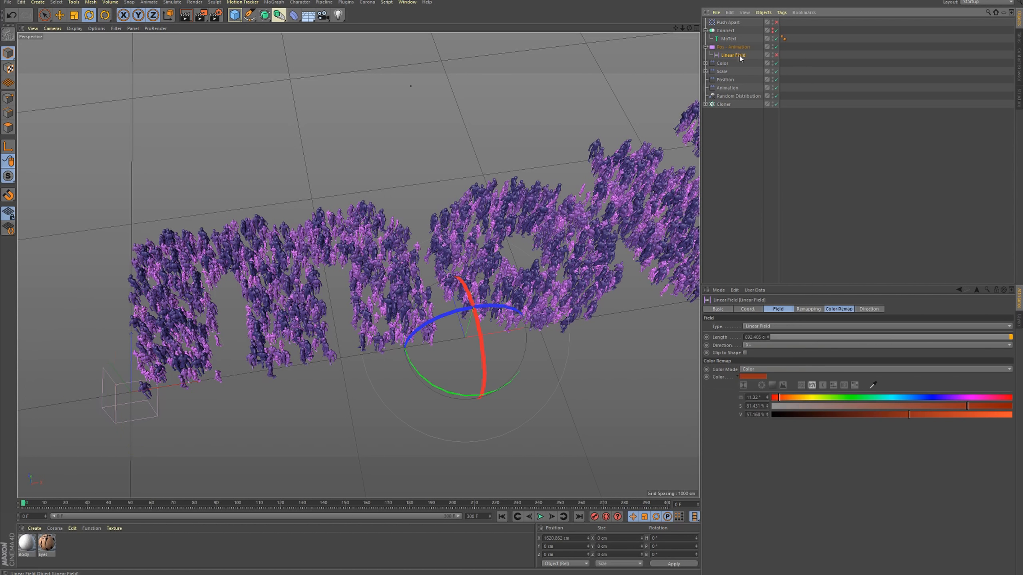
key(Delete)
- Examine the Time layer's rate in the Pos - Animation field, its use in the Position effector's falloff, and the movement across the timeline
click(744, 48)
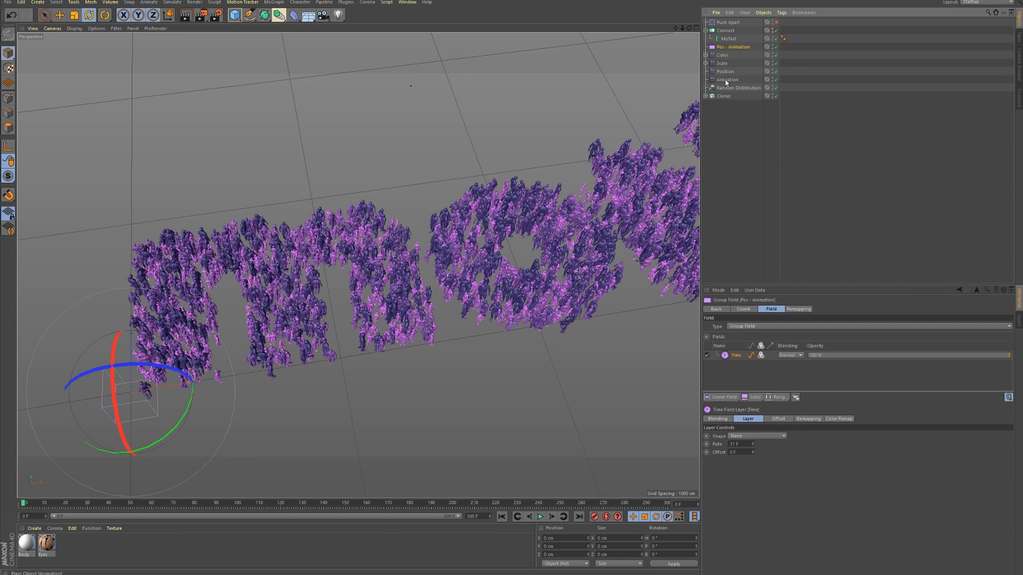
click(743, 445)
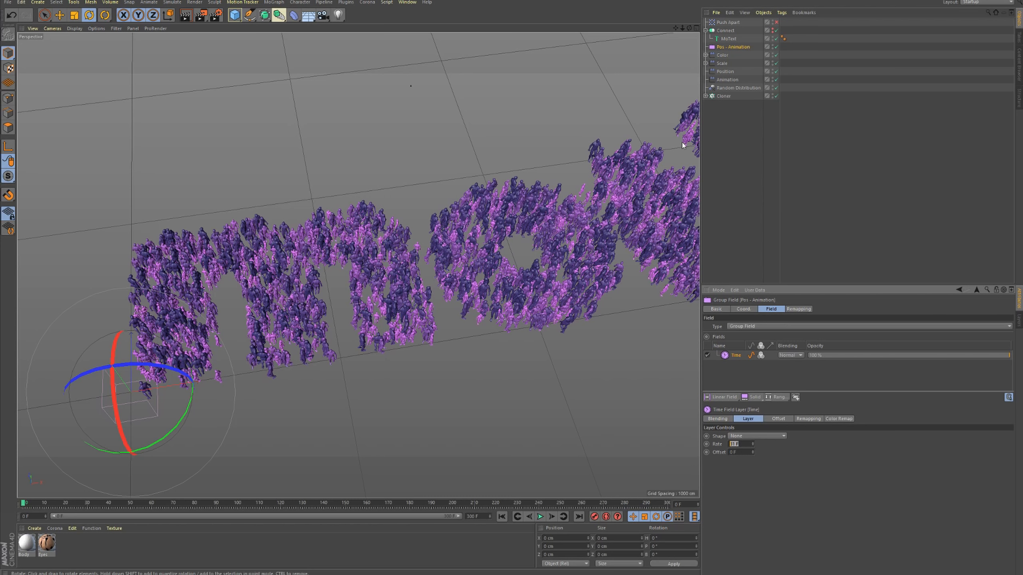
click(725, 71)
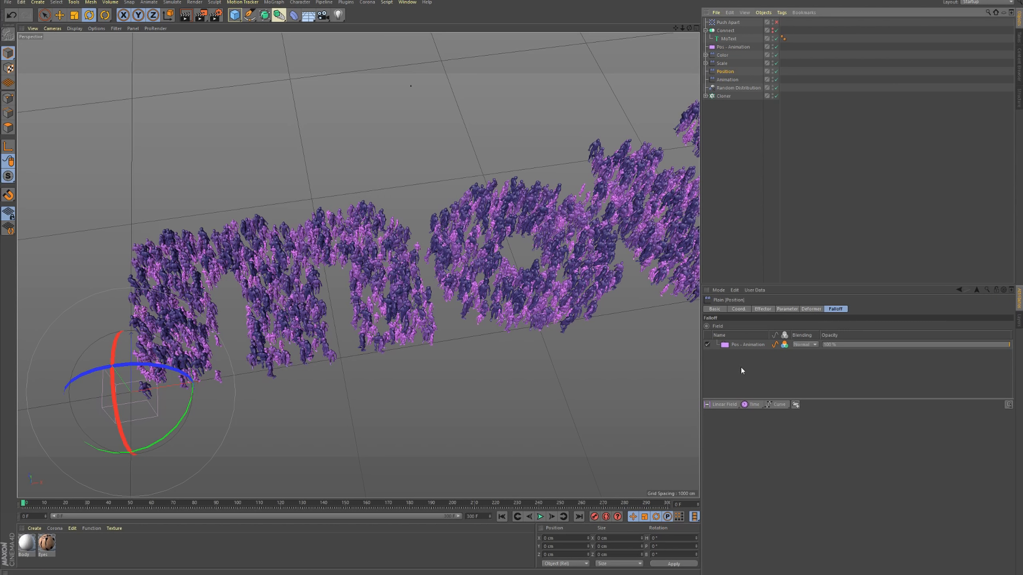
key(shift+g)
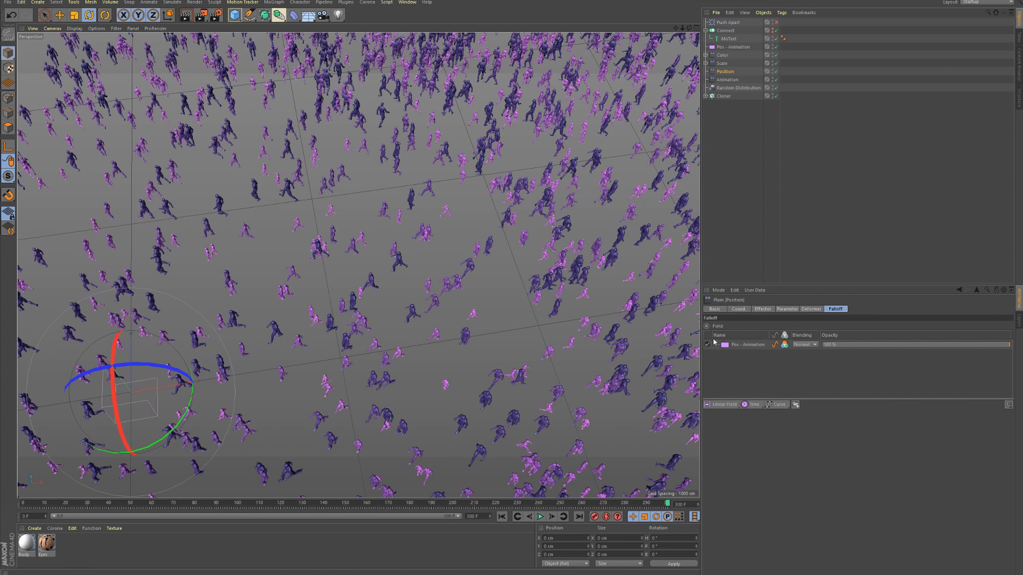
click(748, 345)
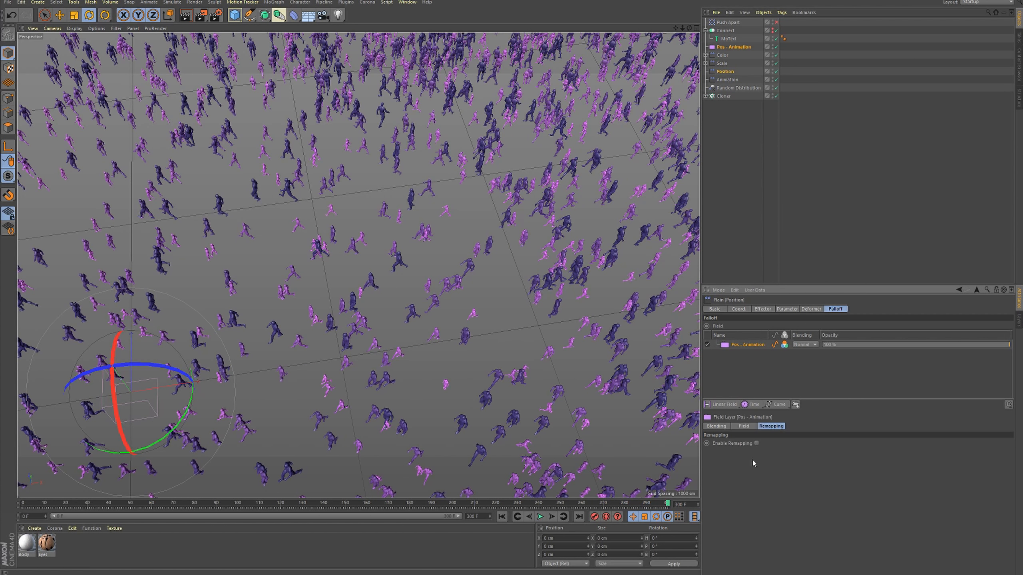
click(741, 427)
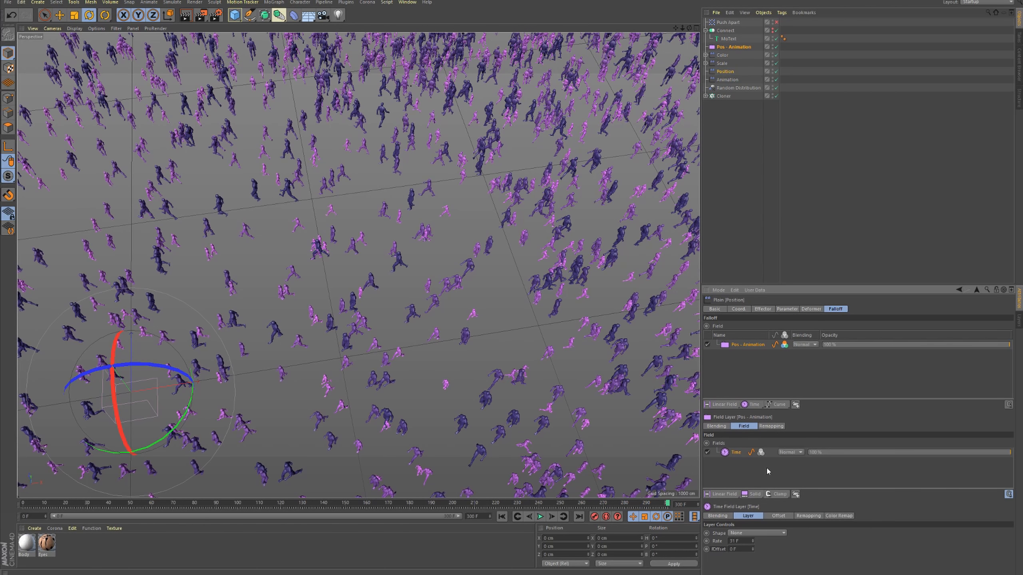
click(749, 359)
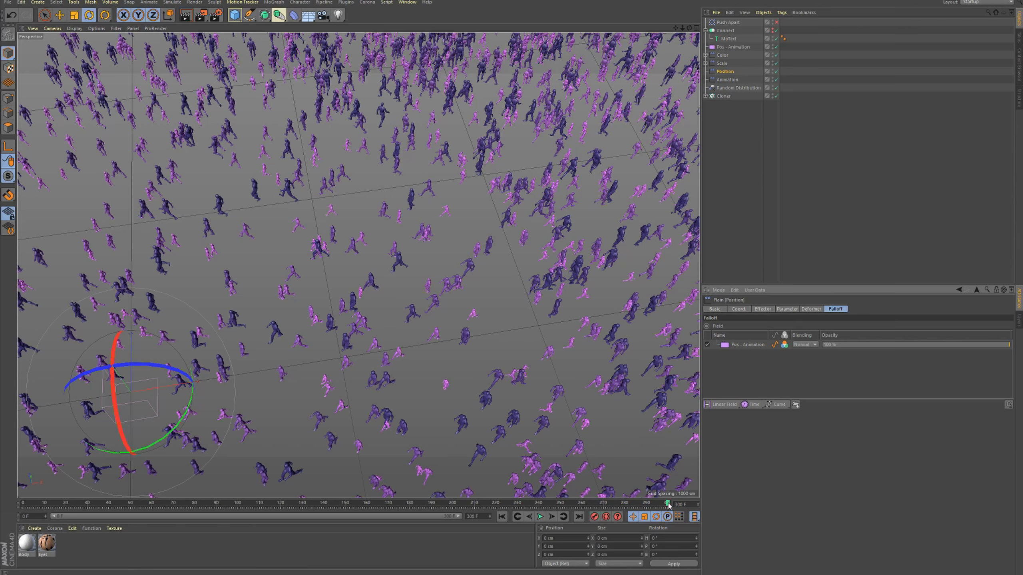
click(22, 505)
drag(23, 504, 668, 504)
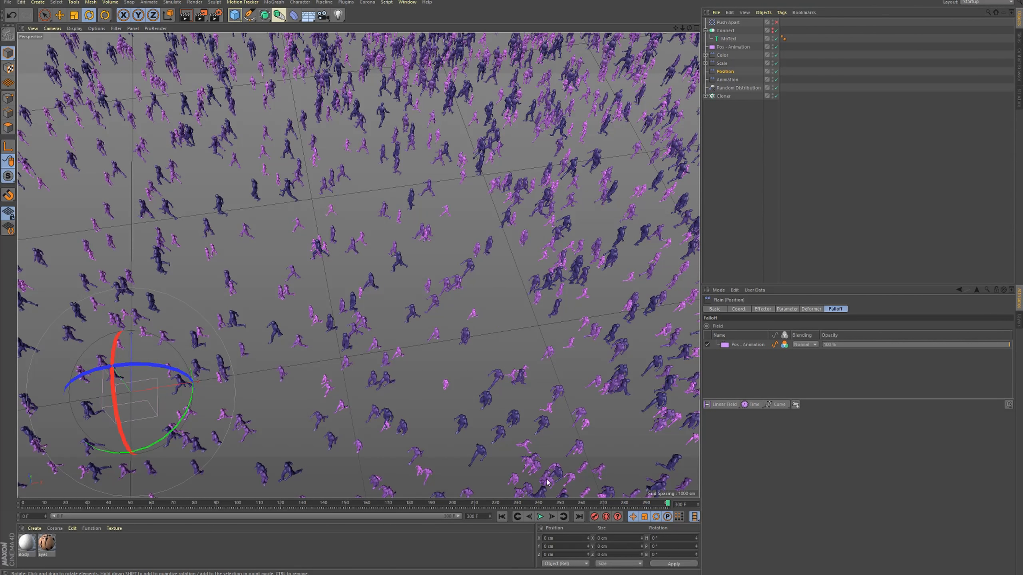
- Add a Rangemap layer above Pos - Animation in the Position effector's falloff and set its Max Input to 300/31*100, giving 967.7 %
click(777, 404)
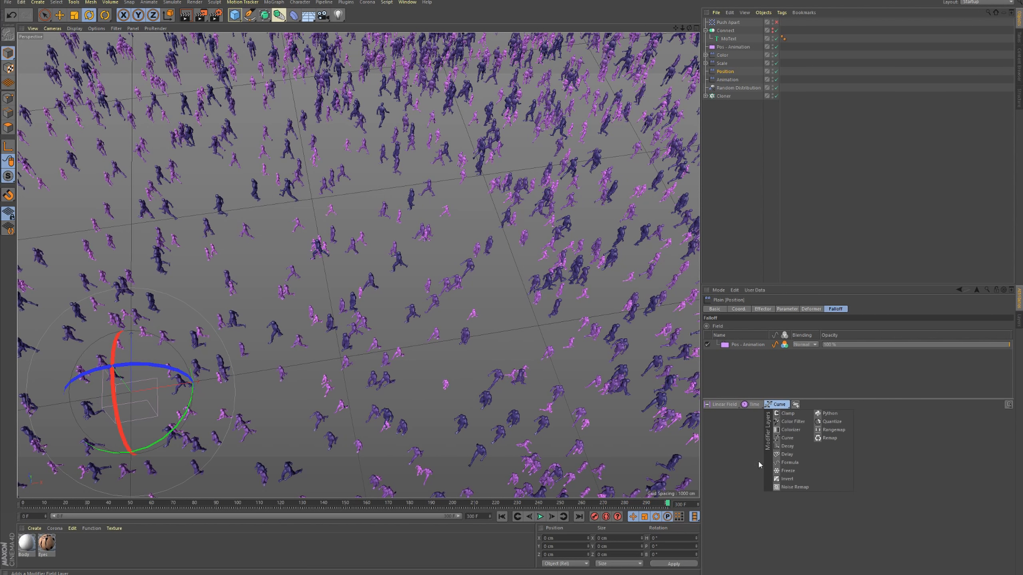
click(832, 430)
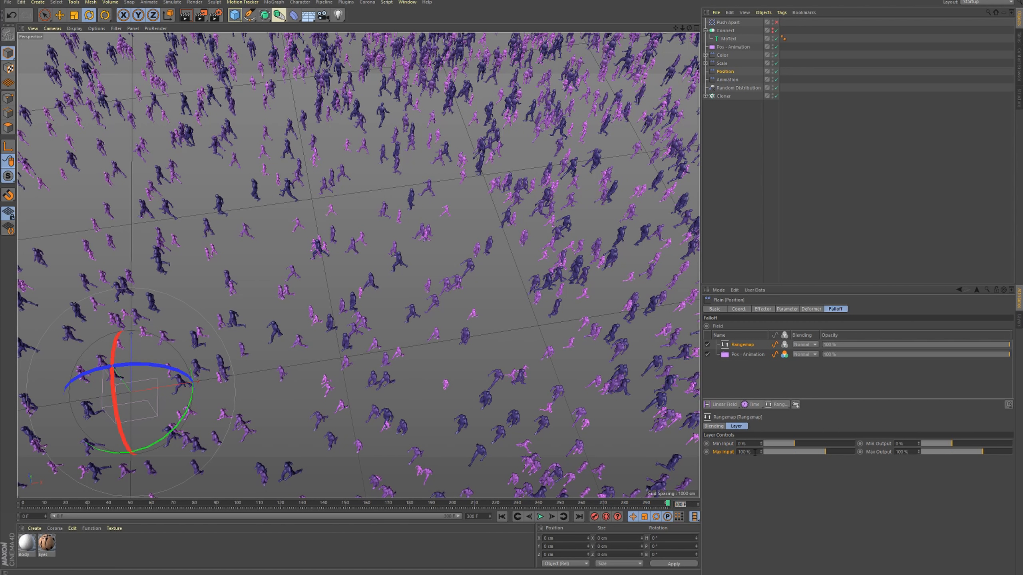
click(755, 453)
text(300/31)
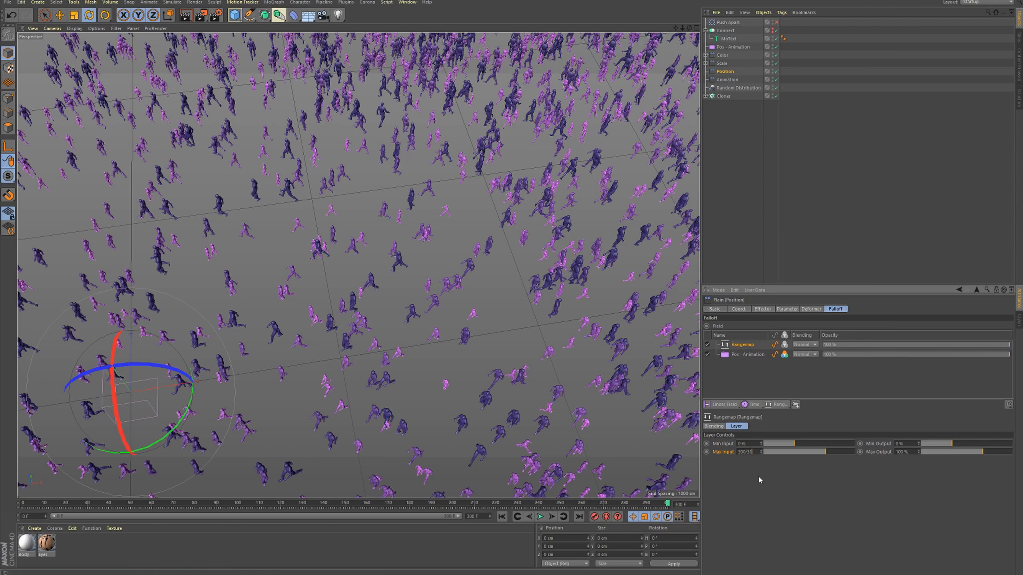
key(Return)
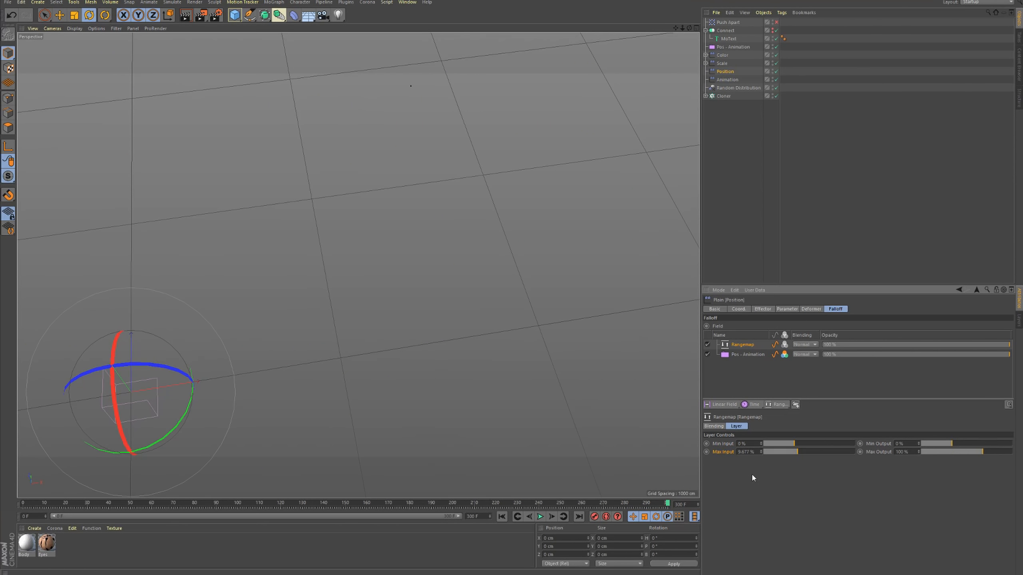
text(*100)
key(Return)
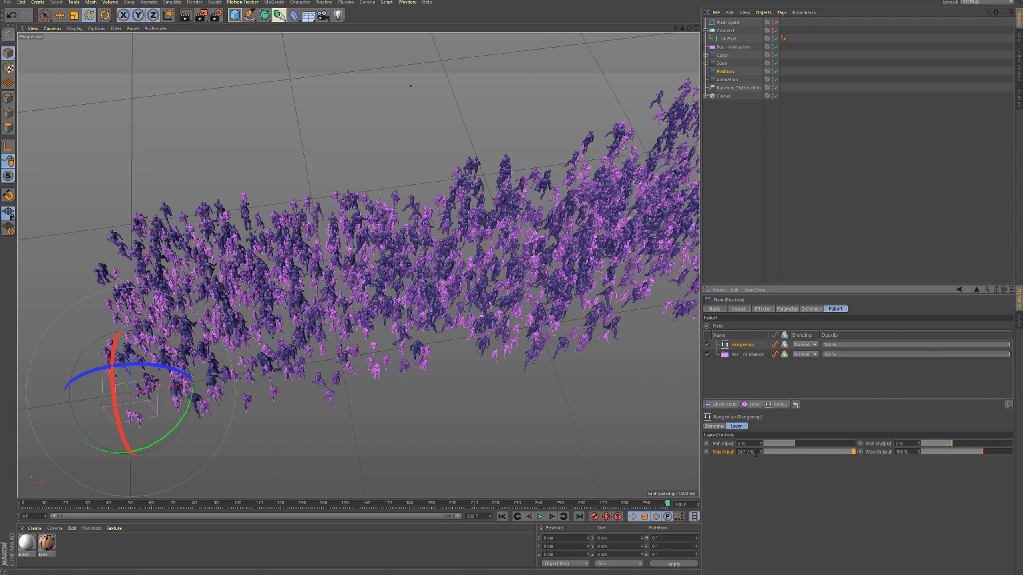
- Invert the Rangemap by copying Max Input into Min Output and setting Max Output to 0 %, and check the movement across the timeline
right_click(722, 453)
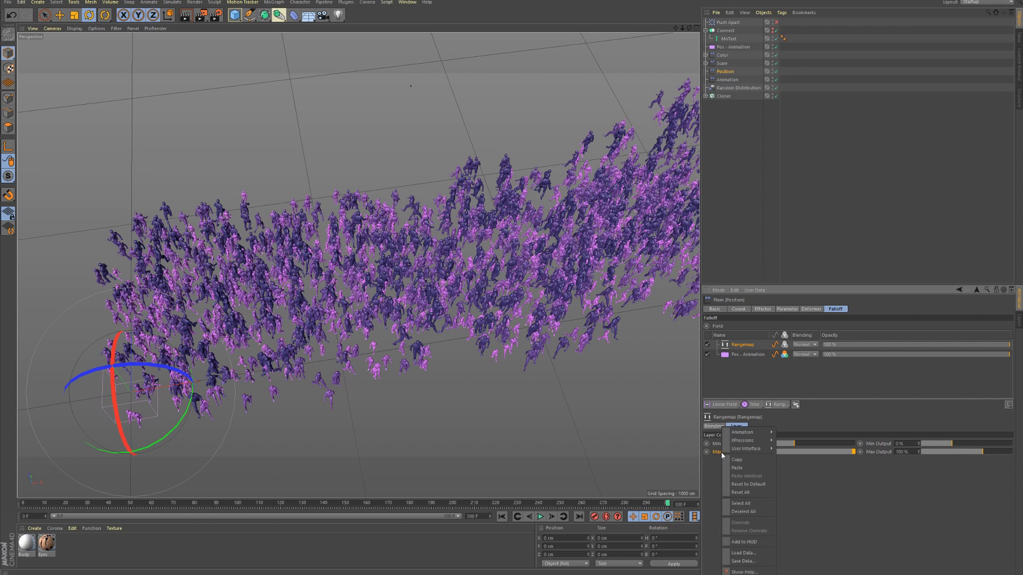
click(750, 461)
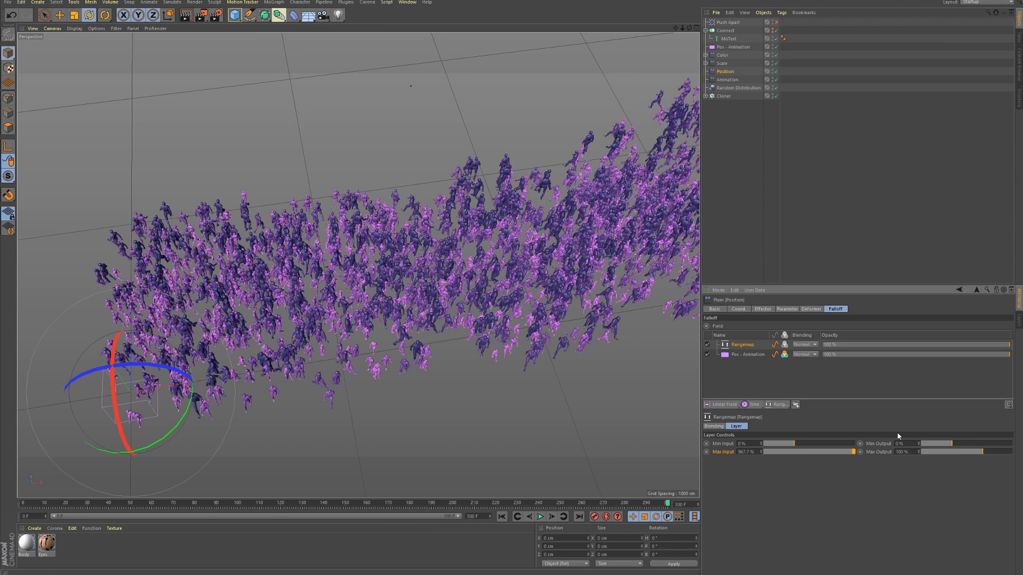
right_click(886, 442)
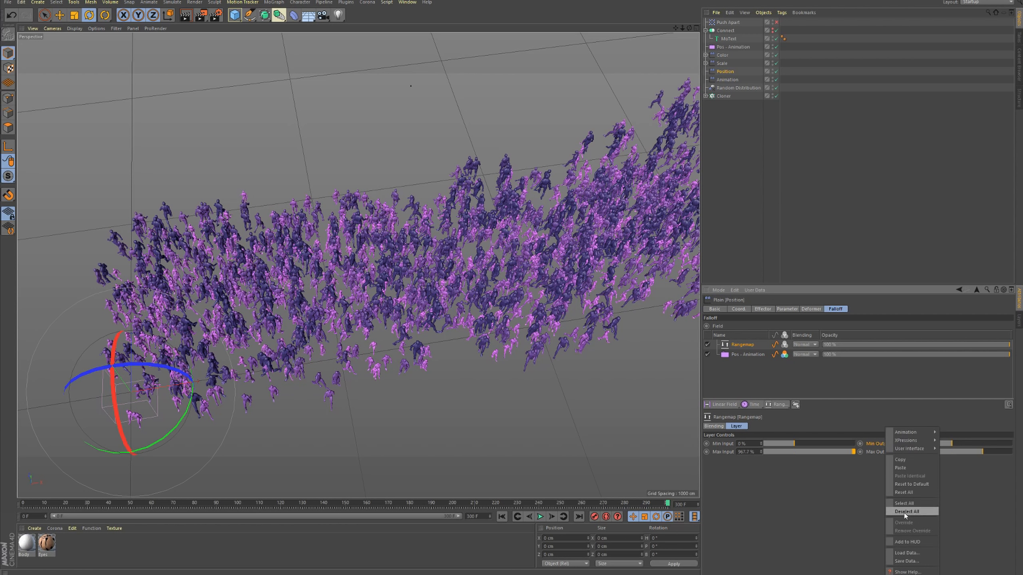
click(920, 468)
click(915, 452)
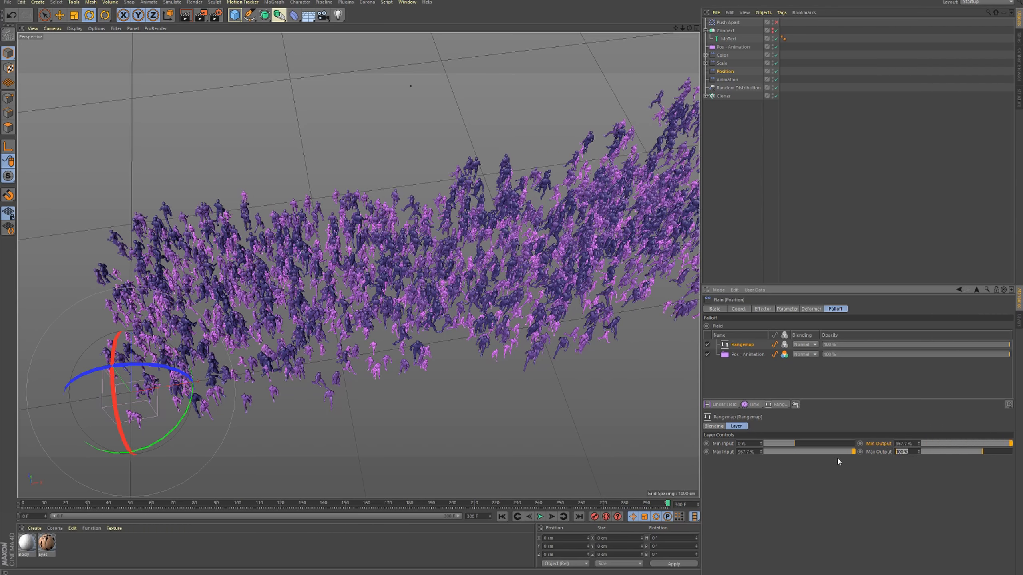
key(Return)
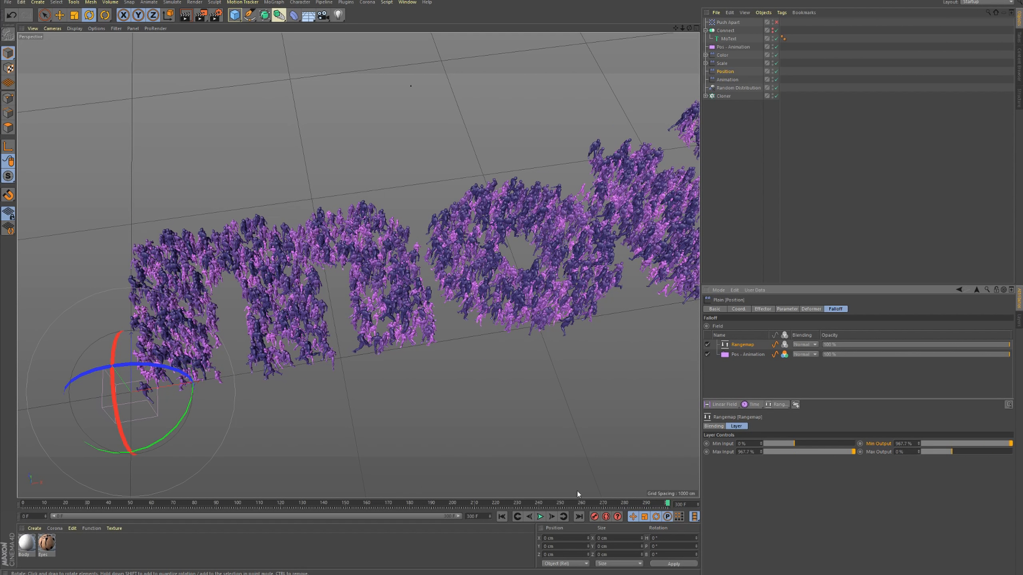
click(23, 505)
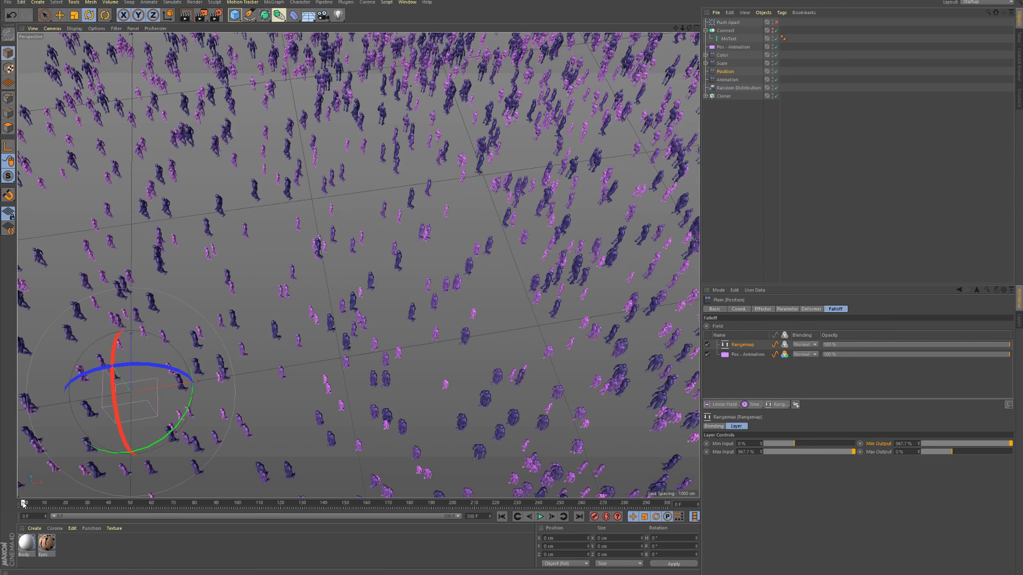
drag(30, 505, 689, 523)
drag(558, 504, 22, 505)
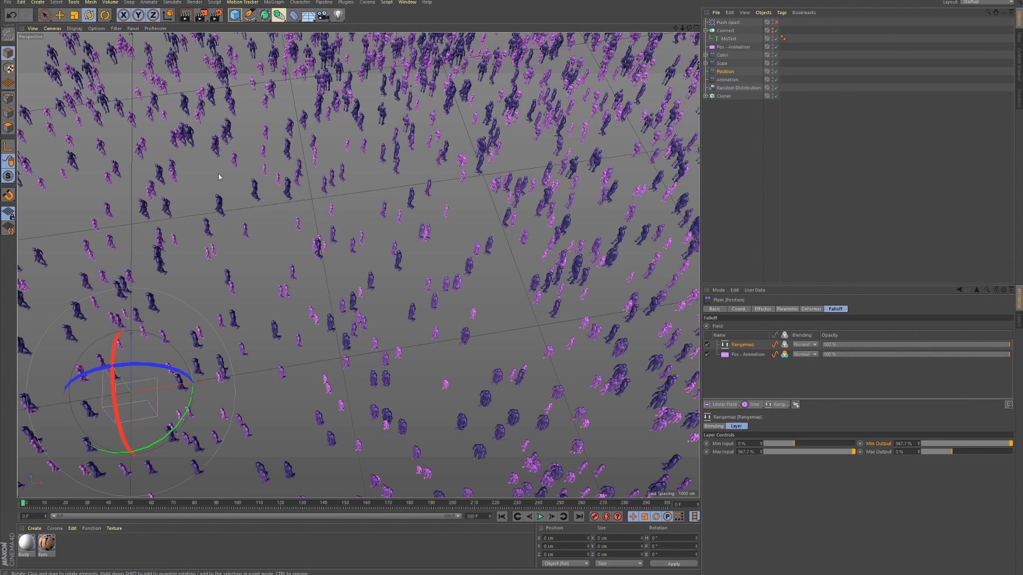
- Try to turn the figures with the Cloner's heading rotation, undo it, and review the Position effector's transform parameters
click(723, 97)
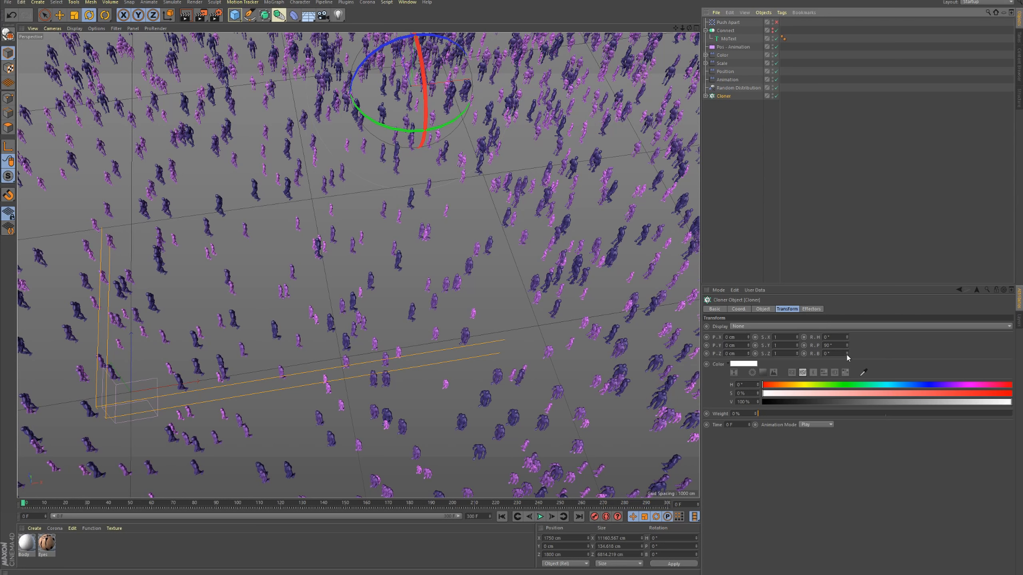
drag(848, 339, 848, 333)
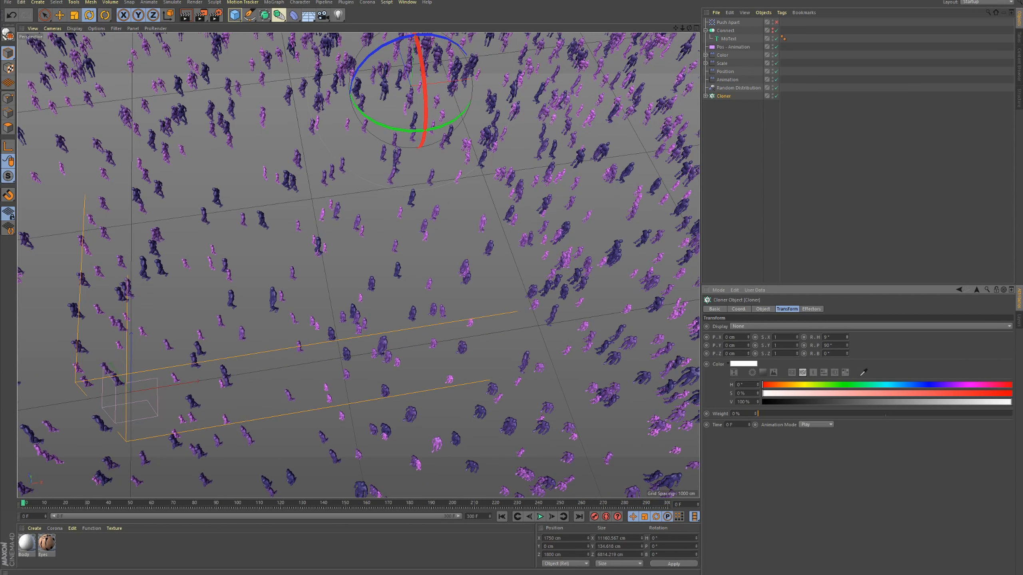
key(ctrl+z)
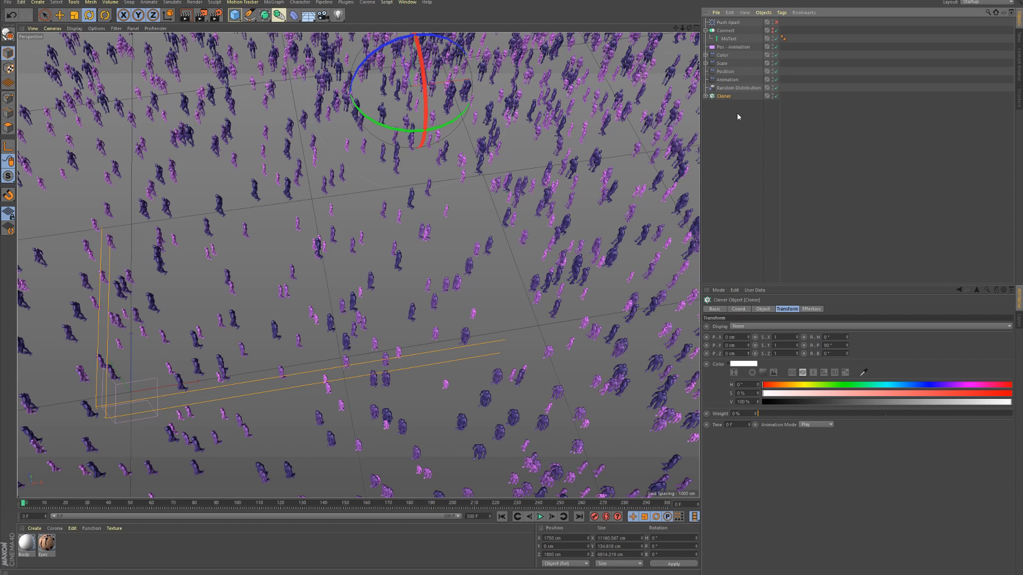
click(726, 72)
click(786, 309)
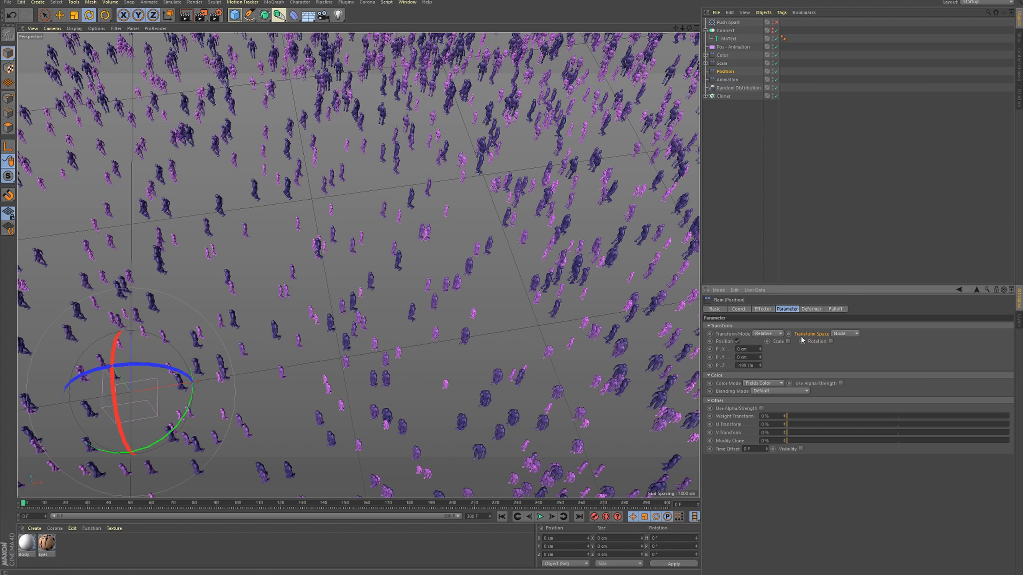
- Add a new Plain effector to the Cloner and rename it Final Rotation
click(723, 96)
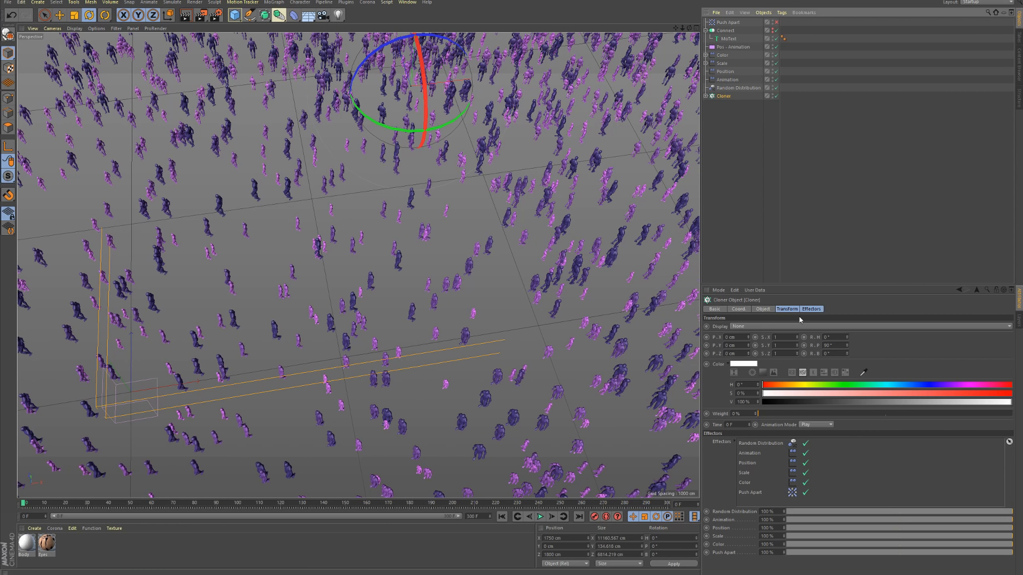
click(274, 2)
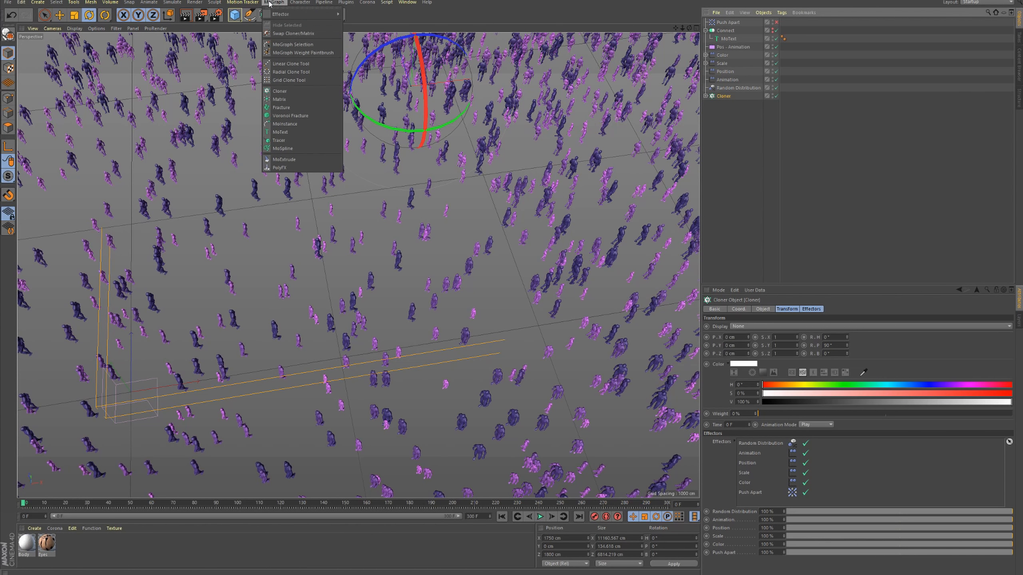
mouse_move(322, 14)
click(356, 28)
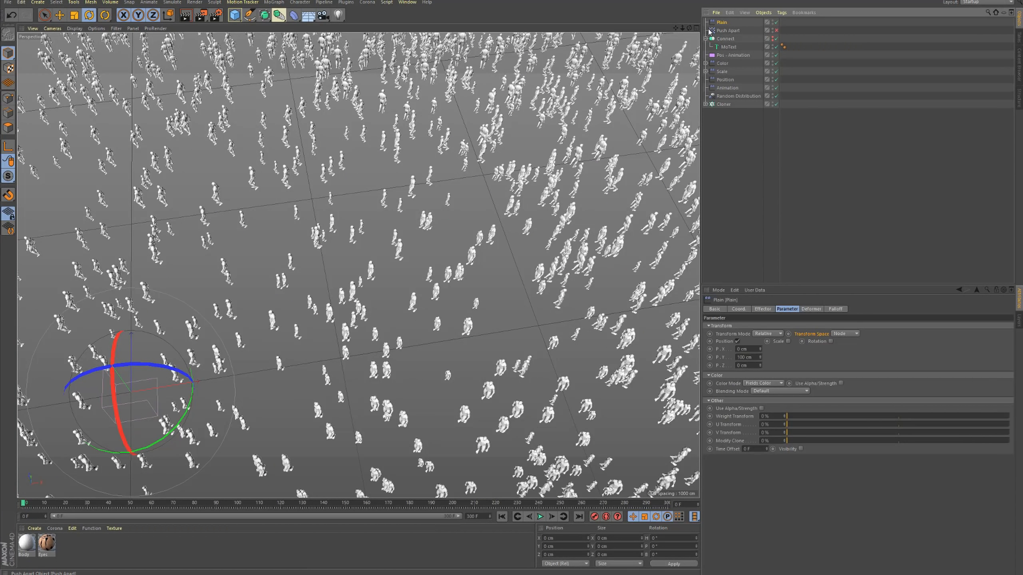
text(Final Rotatio)
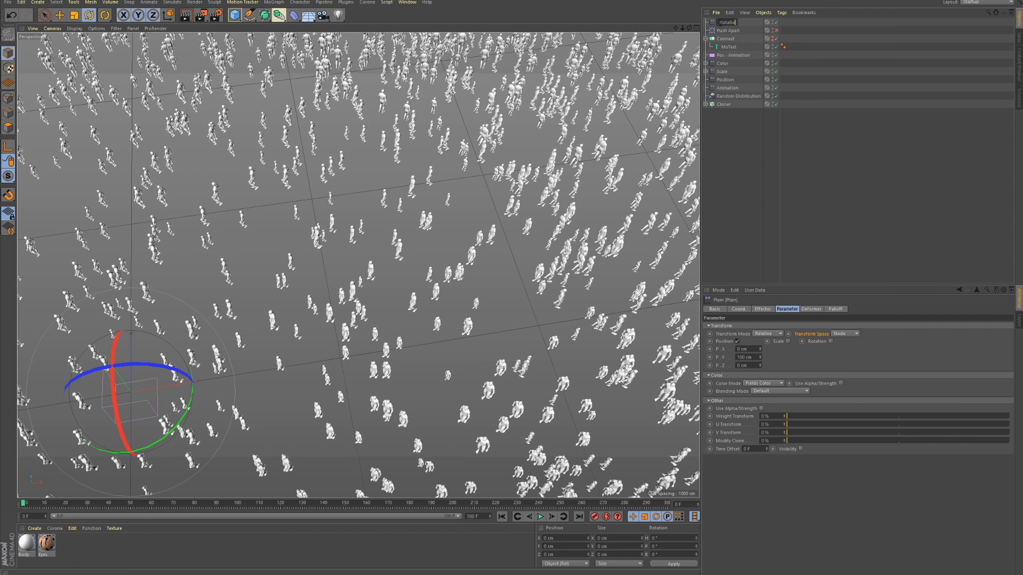
text(n)
key(Return)
- In Final Rotation, disable Position, set Color Mode to Off, and enable Rotation with a raised heading angle that turns the figures around
click(738, 341)
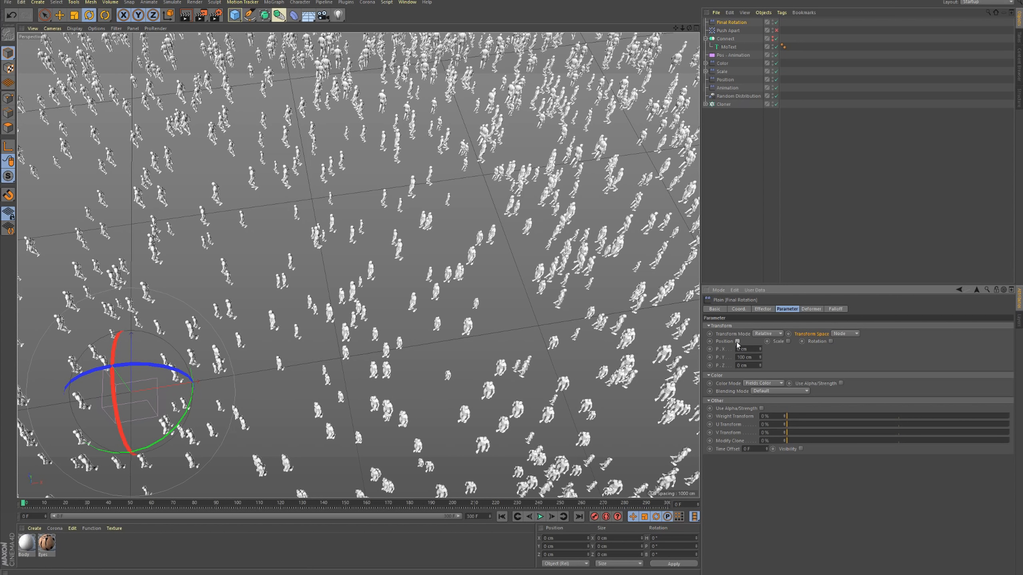
click(763, 358)
click(757, 359)
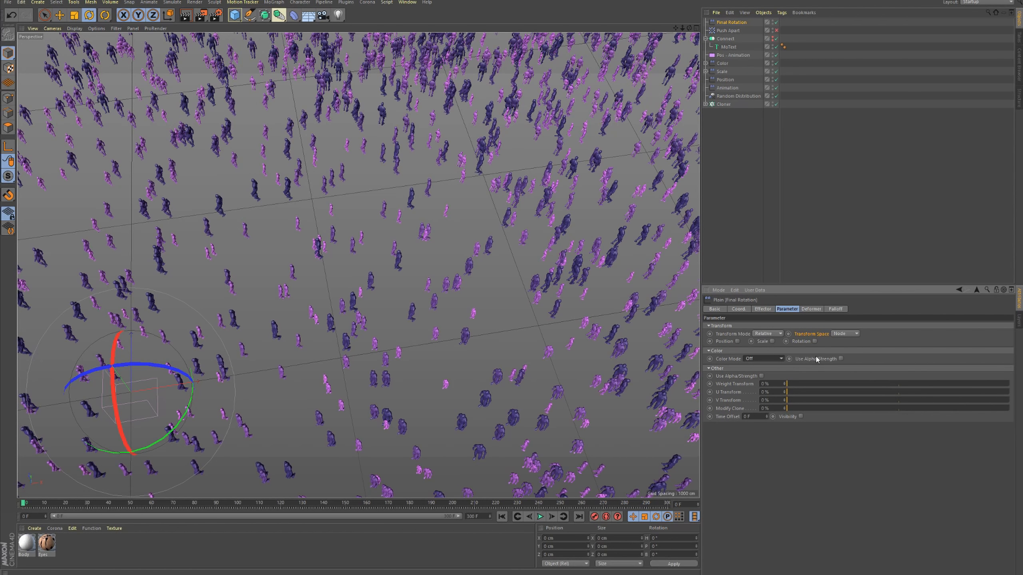
click(814, 341)
drag(837, 350, 837, 277)
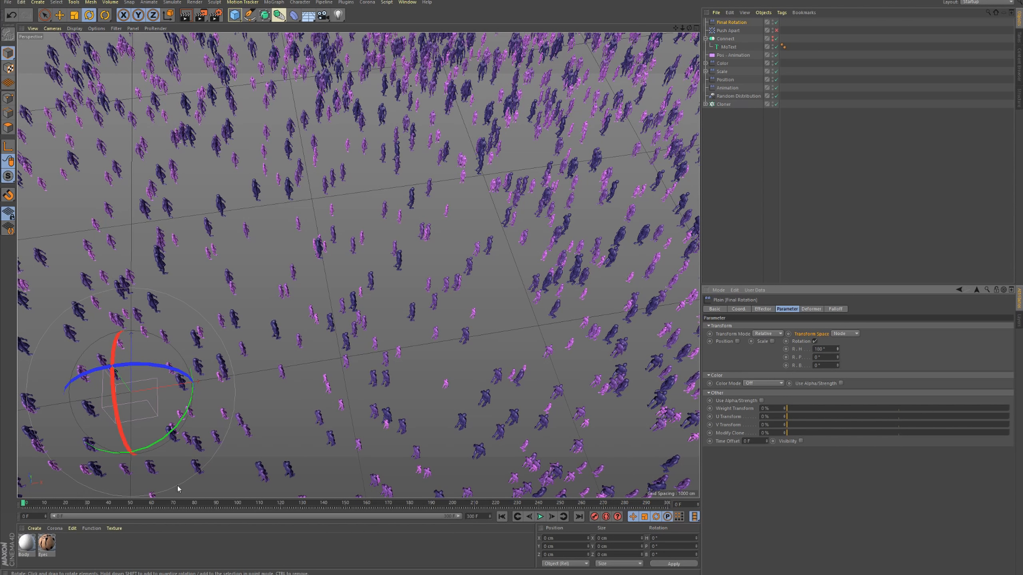
- Examine the reoriented figures gathering into the whole word by playing through the timeline from a wider view
drag(24, 506, 668, 528)
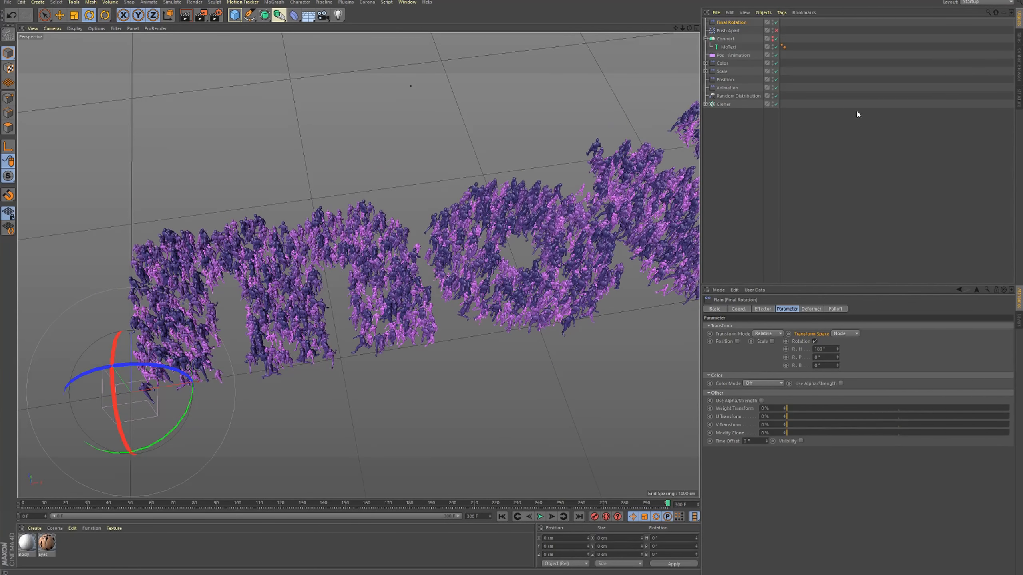
click(854, 115)
alt+right_drag(228, 313, 81, 354)
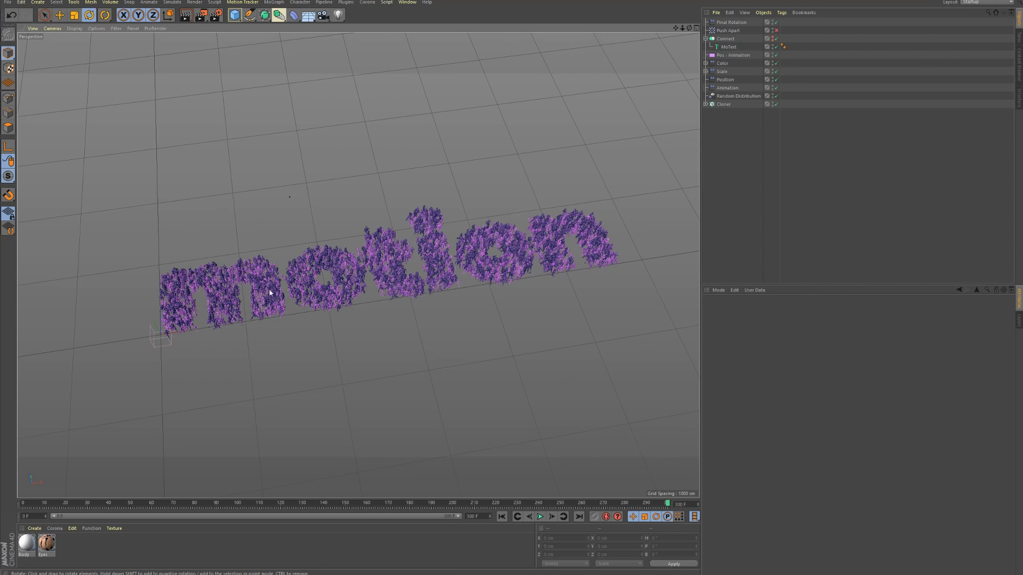
mouse_move(369, 268)
alt+right_down()
mouse_move(390, 285)
mouse_move(371, 290)
alt+right_up()
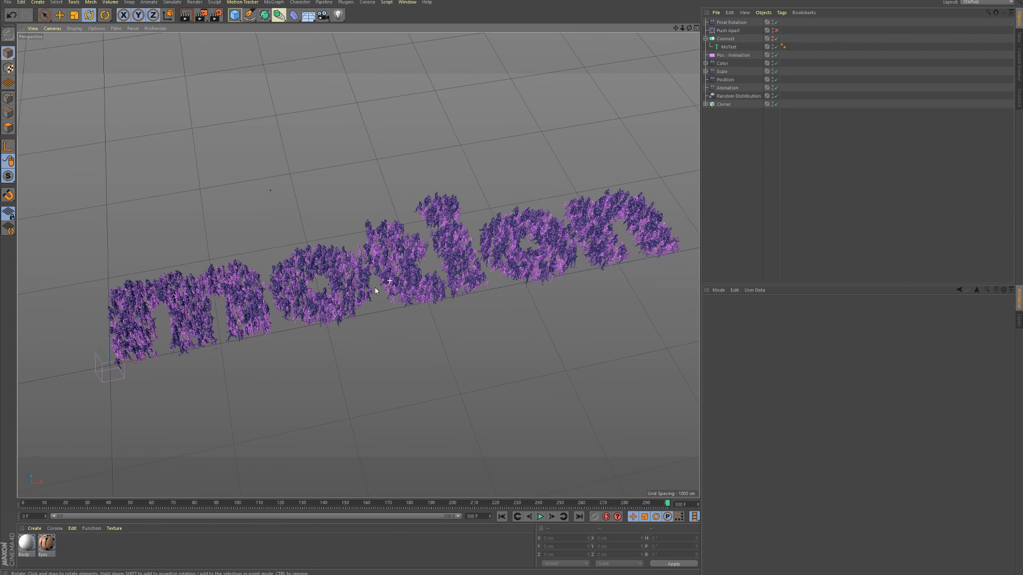
mouse_move(392, 293)
alt+mouse_down()
mouse_move(351, 314)
mouse_move(368, 321)
mouse_move(361, 329)
alt+mouse_up()
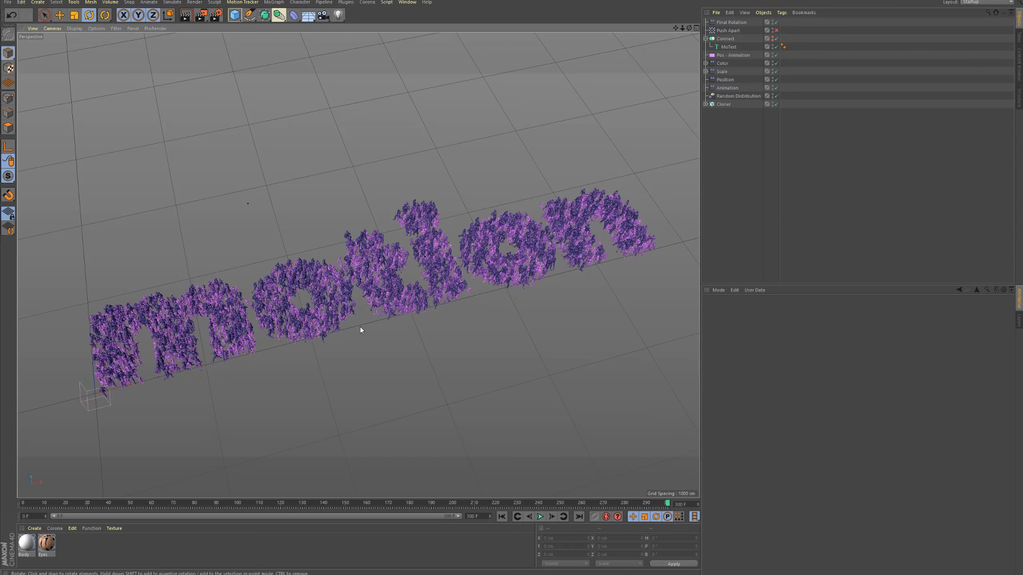
click(502, 517)
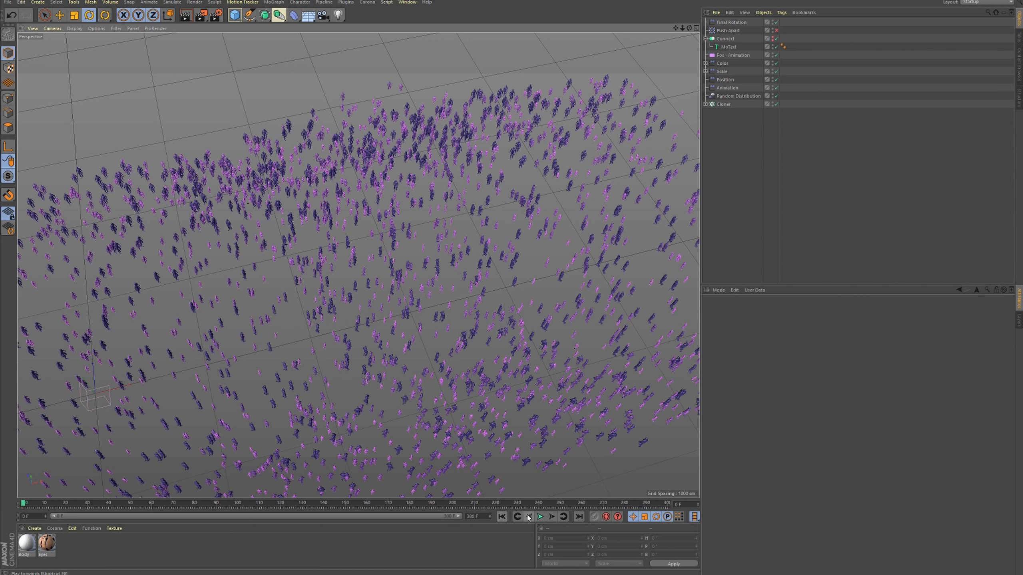
key(F8)
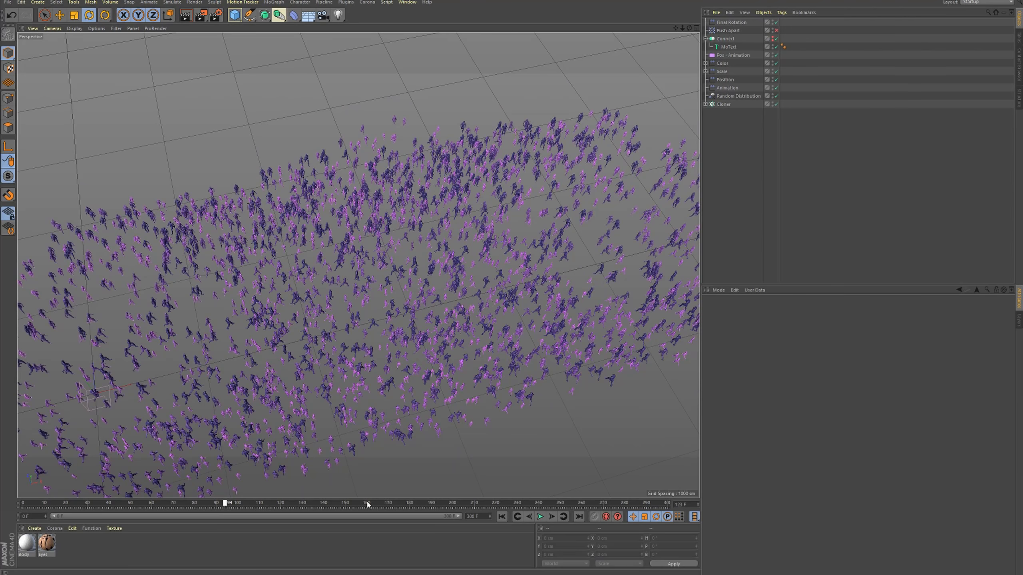
alt+drag(327, 337, 390, 250)
scroll(381, 297, down, 2)
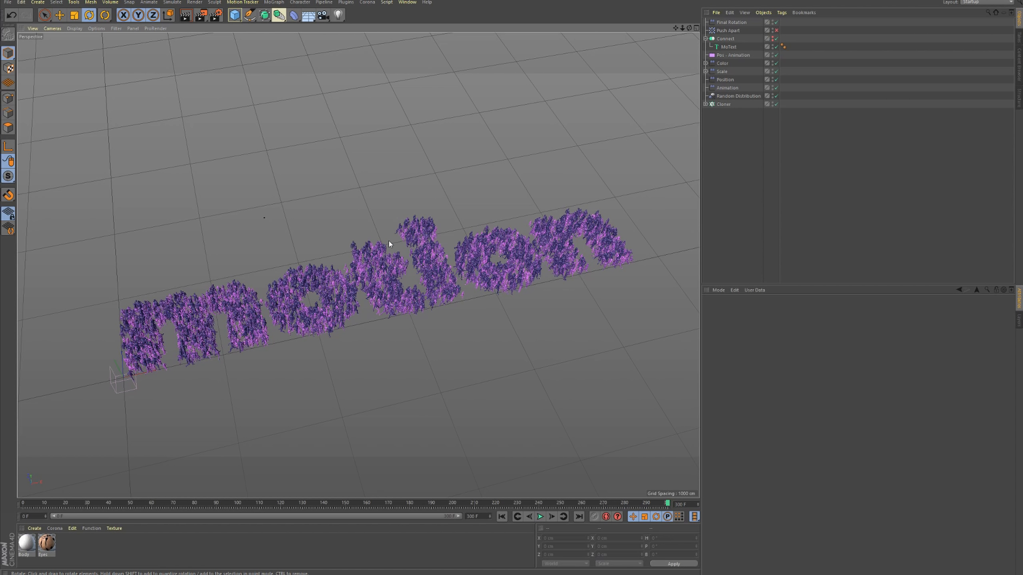
- Delete the Random Field under the Color effector, disable the effector, and check the uncolored figures' movement across the timeline
click(714, 65)
click(706, 63)
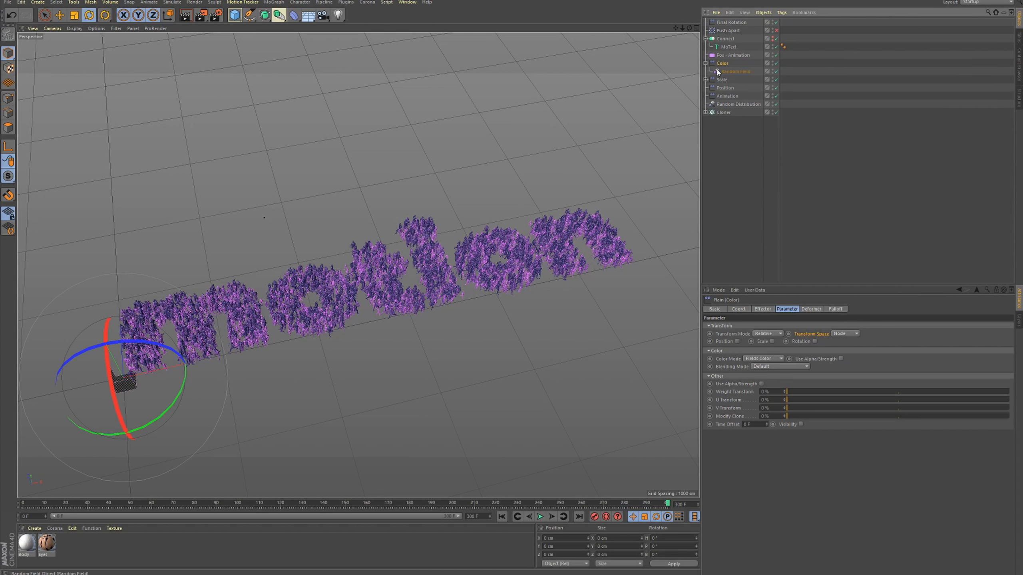
click(731, 72)
key(Delete)
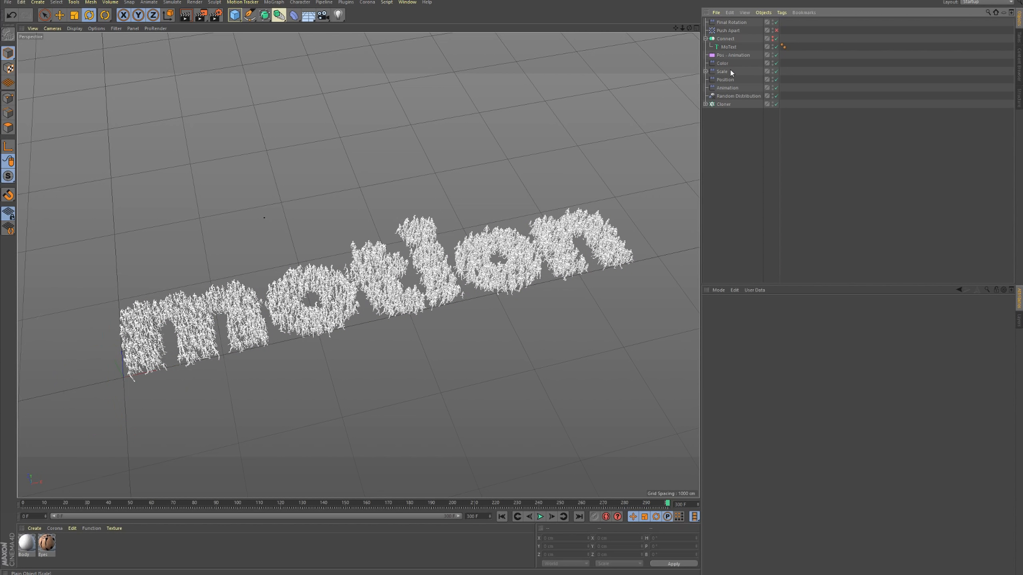
click(715, 65)
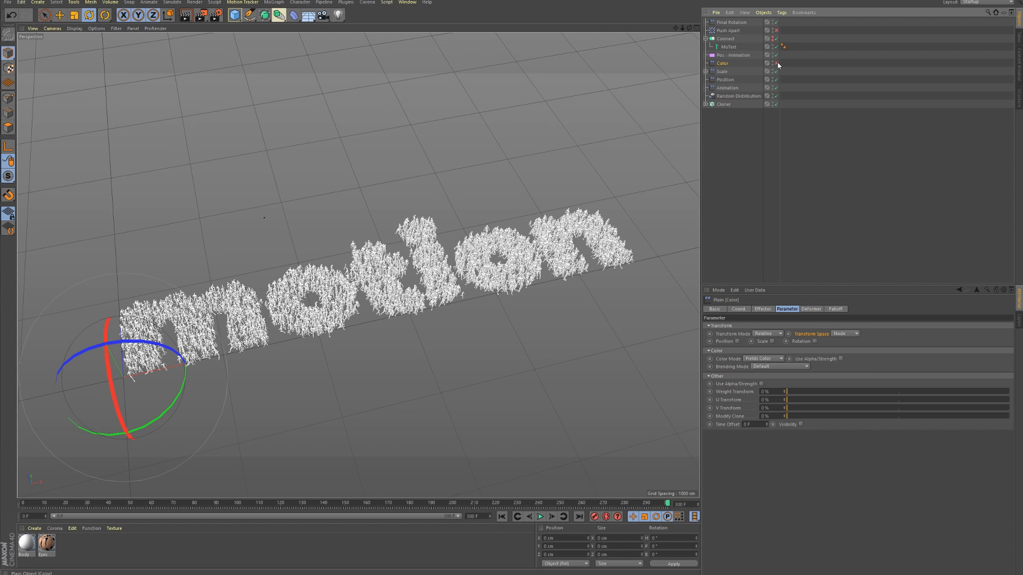
click(776, 63)
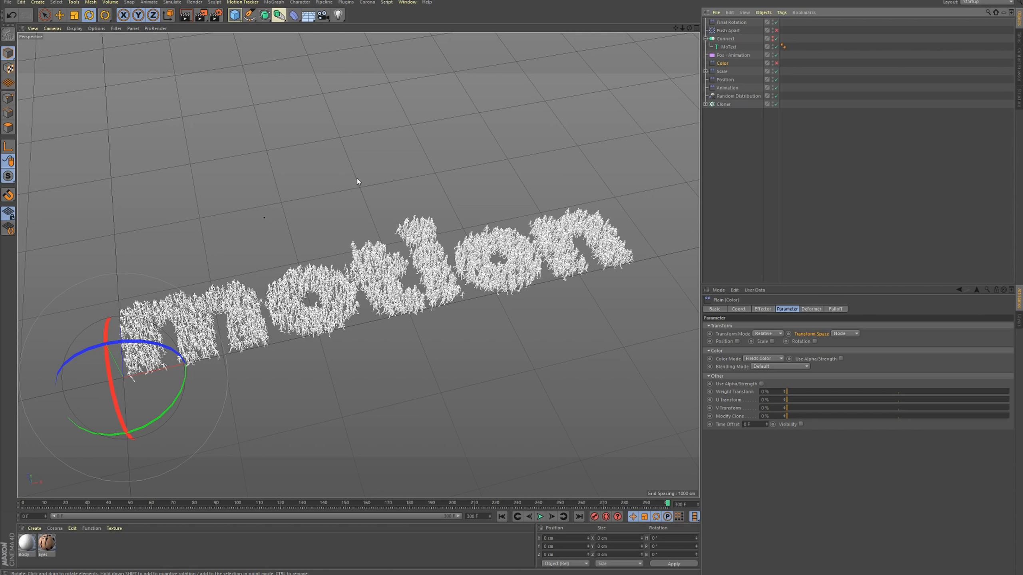
click(23, 504)
drag(21, 504, 685, 513)
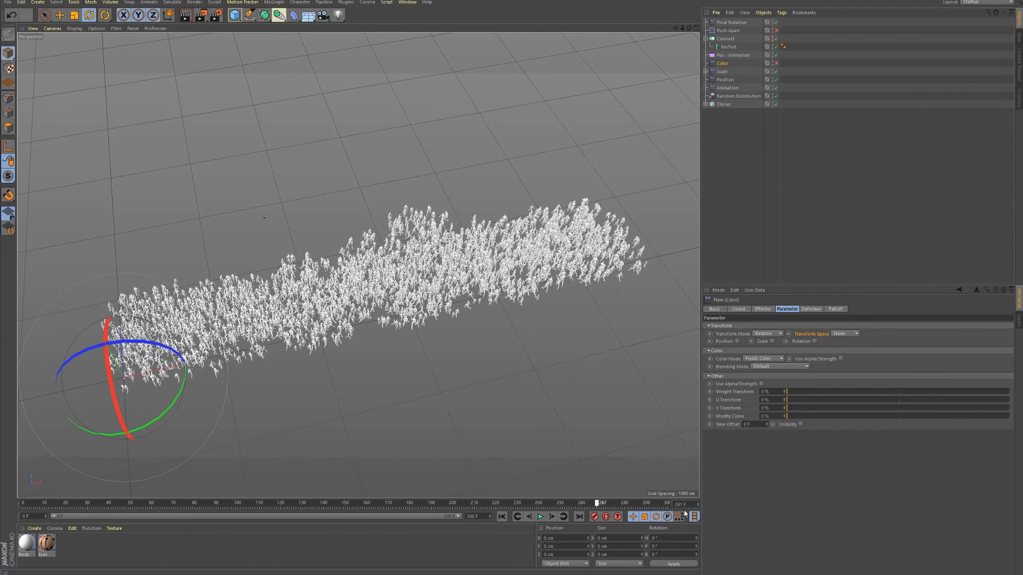
- Add a MoGraph Weightmap tag to the Cloner, enable Use Fields on it, and add a Linear Field to drive the weights
click(723, 104)
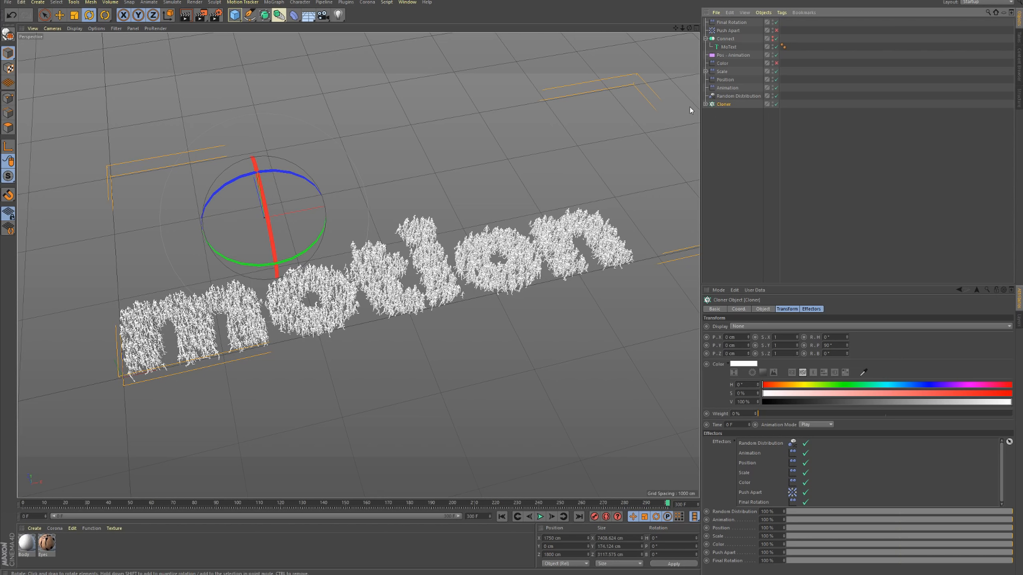
right_click(723, 105)
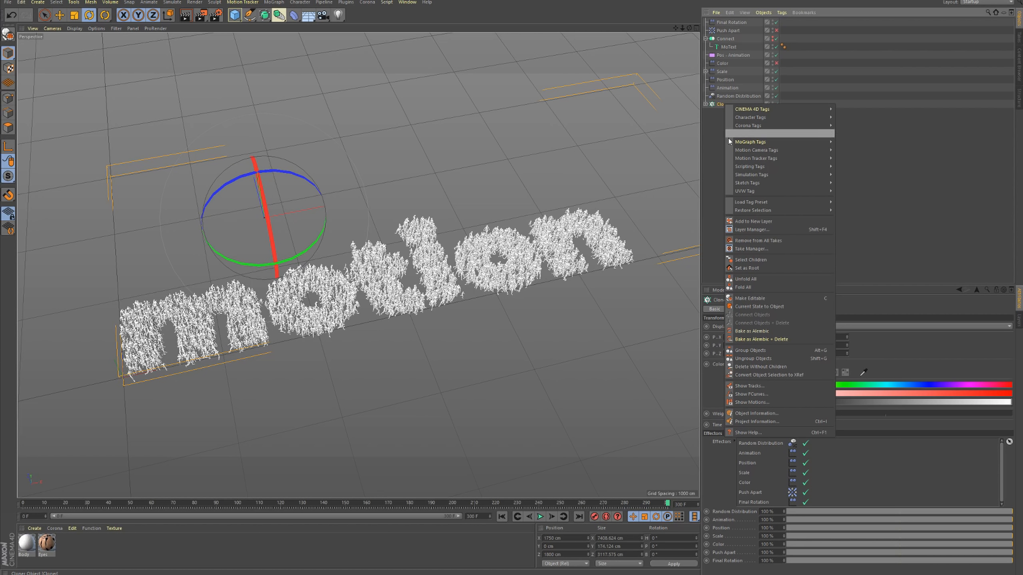
mouse_move(733, 143)
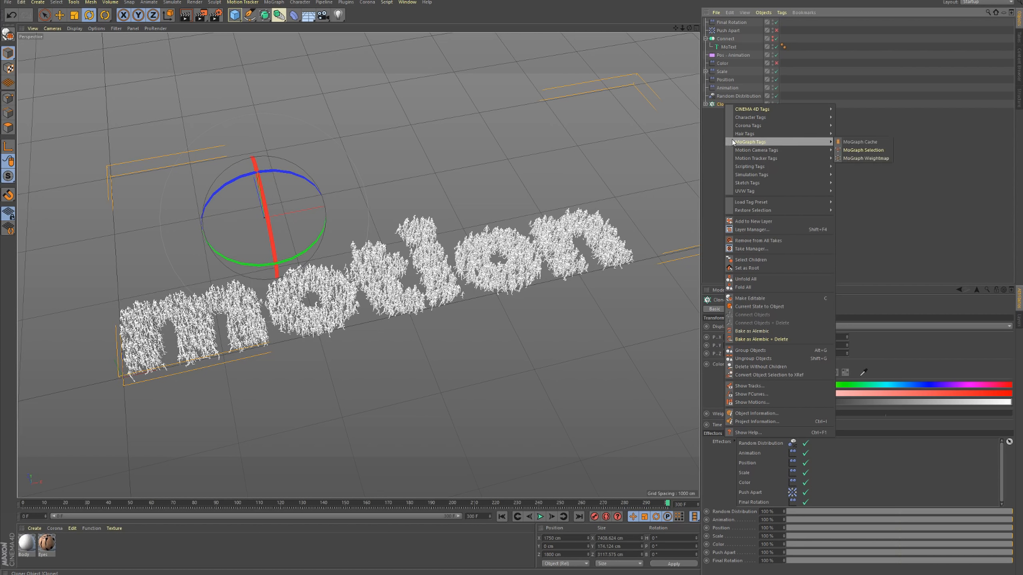
click(878, 162)
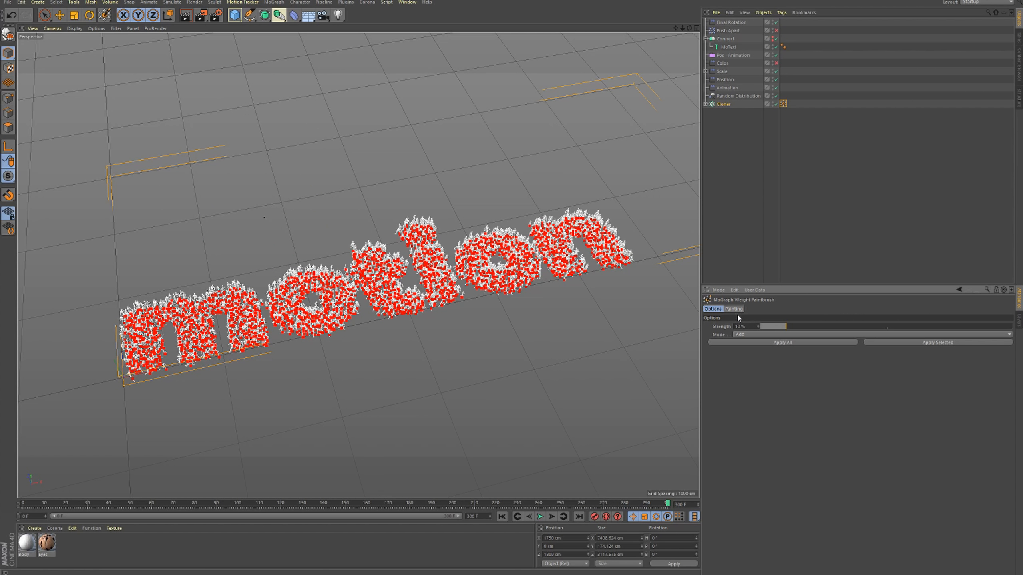
click(783, 104)
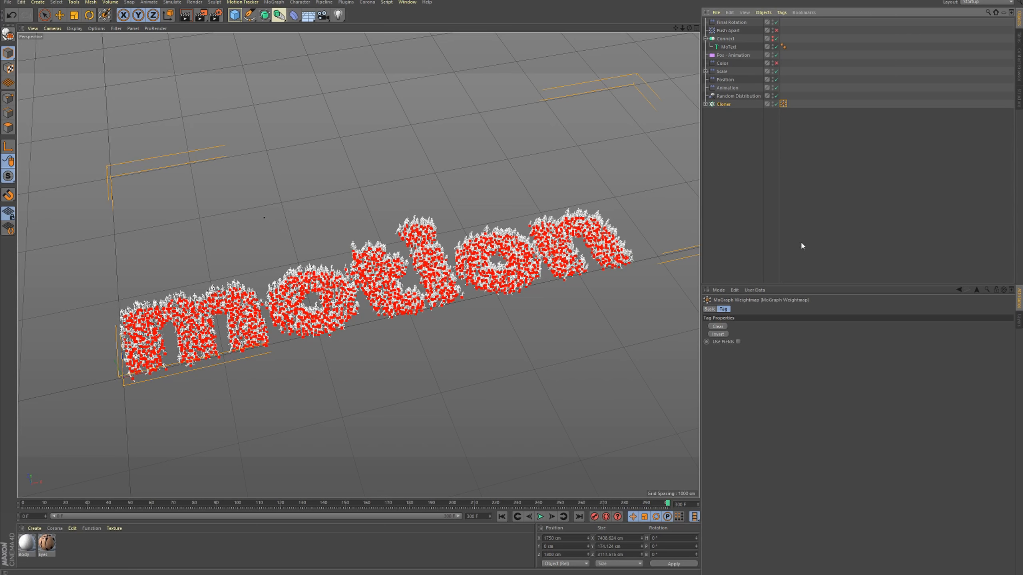
click(739, 342)
click(724, 419)
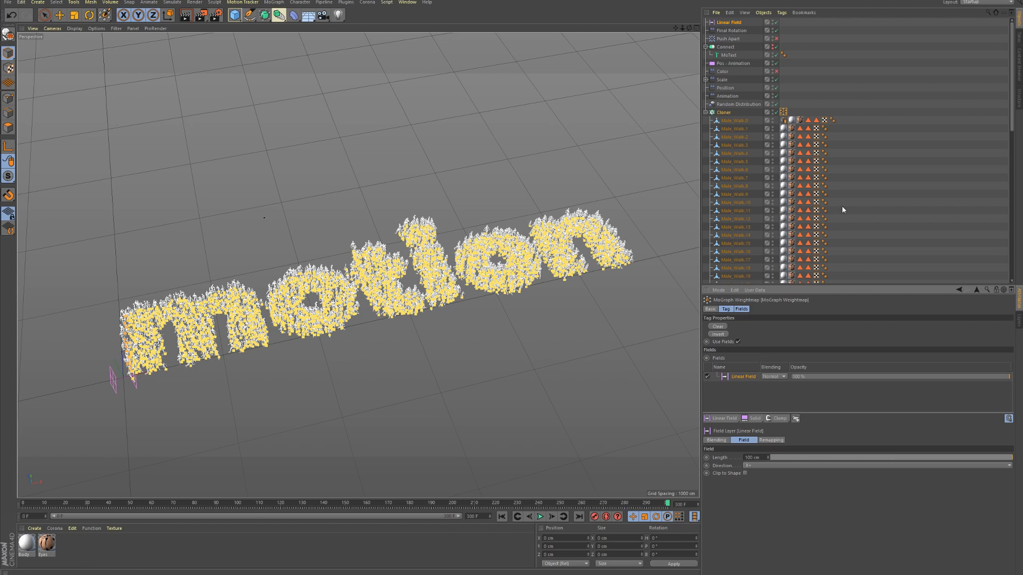
- Move and lengthen the Linear Field along the X axis so its gradient spans the whole word motion
key(e)
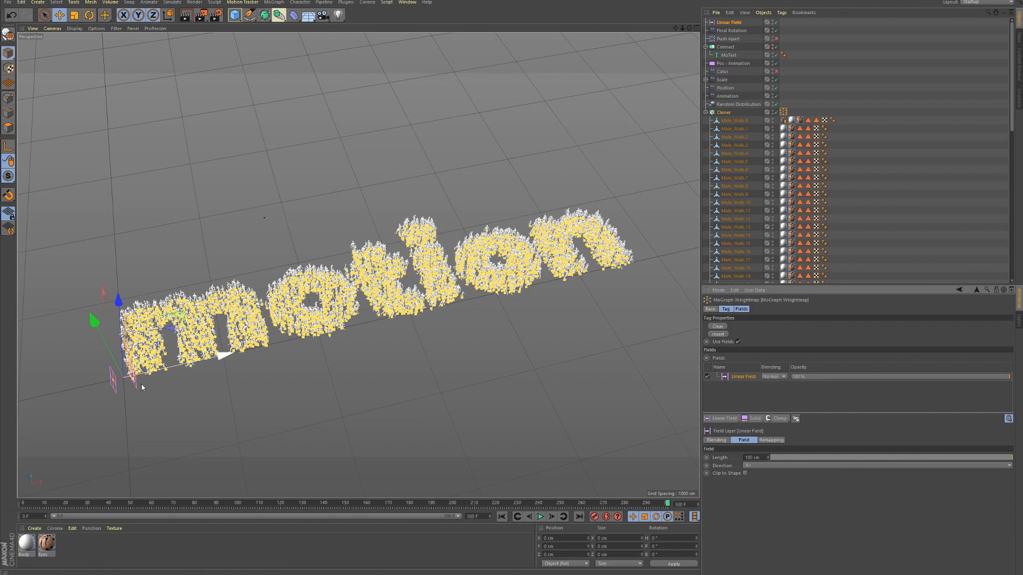
drag(135, 381, 427, 309)
drag(216, 346, 527, 283)
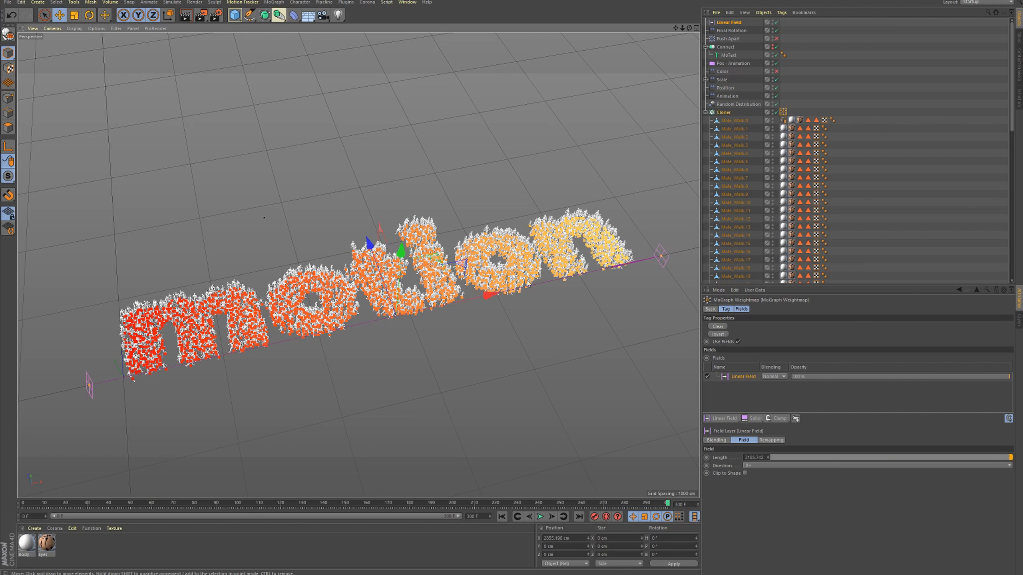
drag(662, 256, 641, 261)
- Turn off Use Fields on the MoGraph Weightmap tag, delete the Linear Field, and collapse the Cloner hierarchy
click(783, 112)
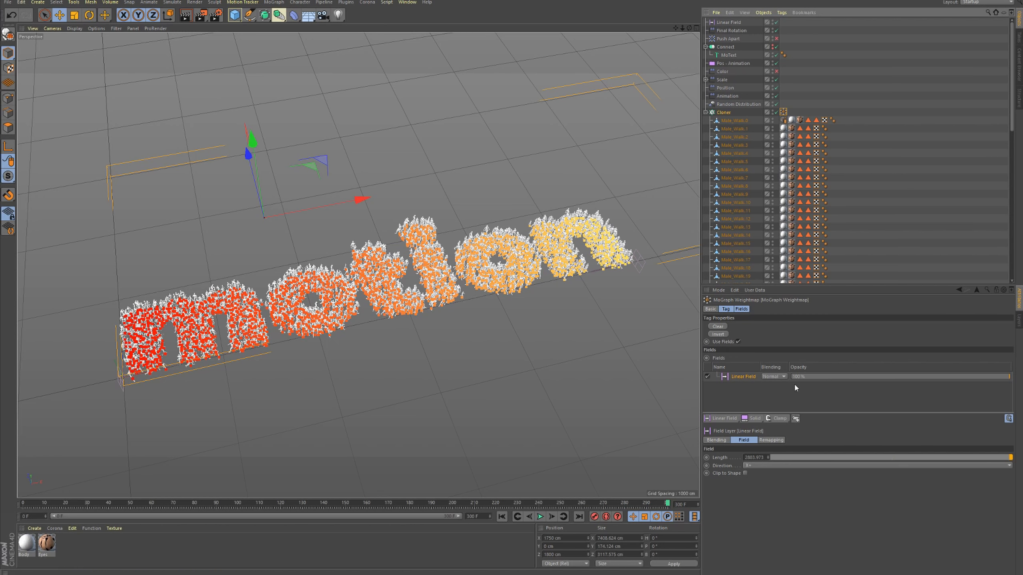
click(738, 341)
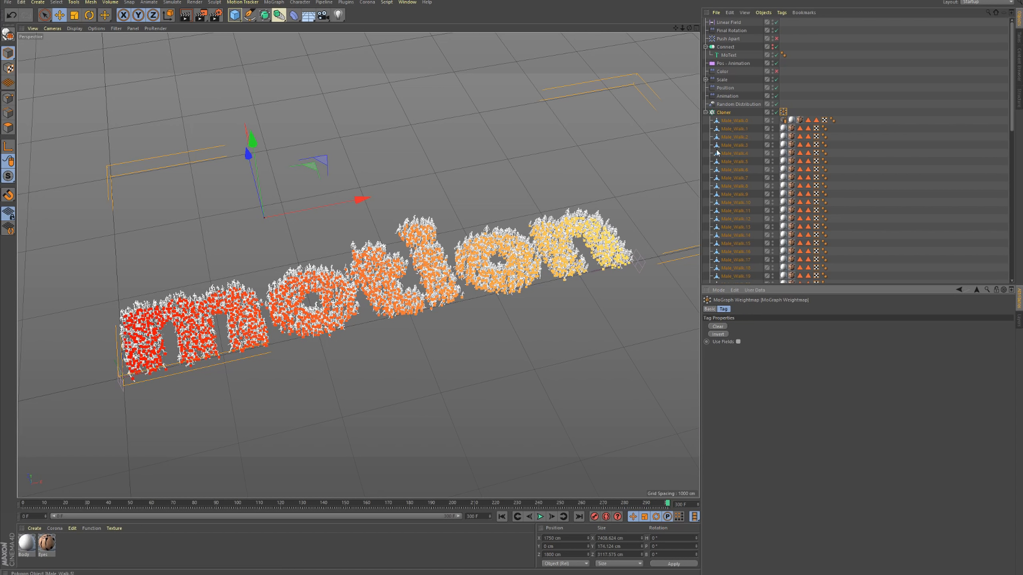
click(715, 22)
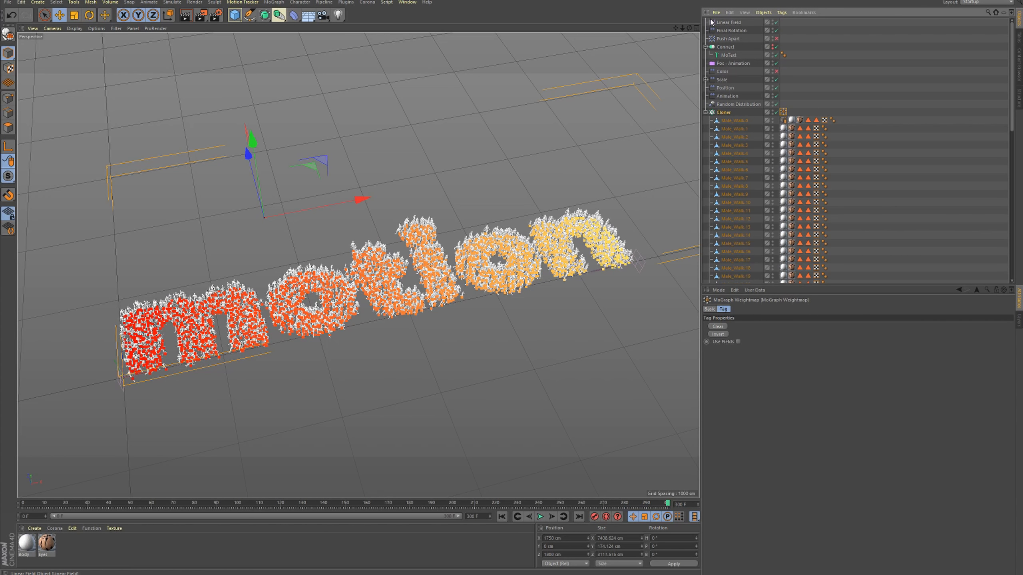
key(Delete)
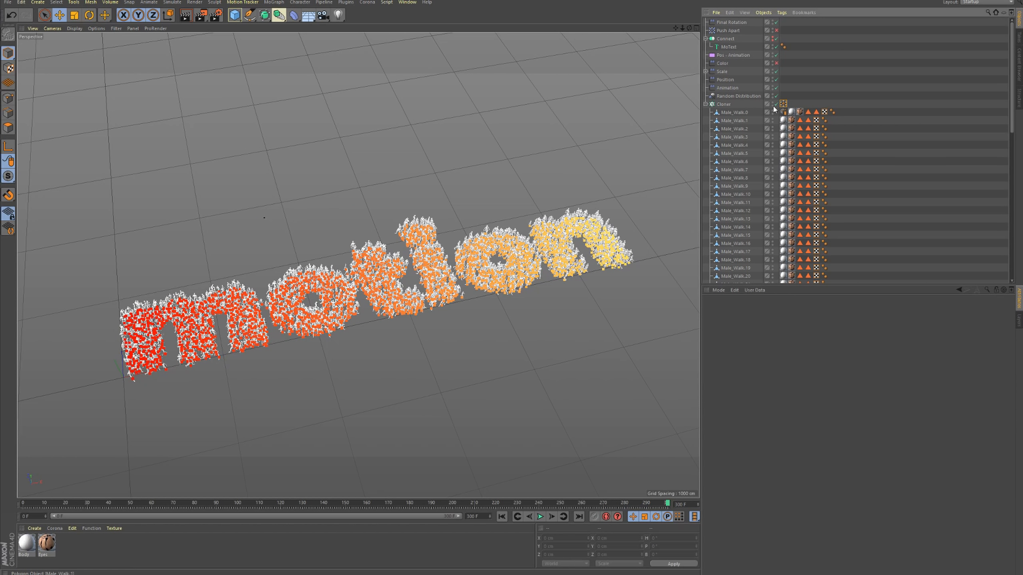
click(706, 104)
- Re-enable the Color effector and use the Cloner's MoGraph Weightmap tag as its falloff field
click(722, 63)
click(777, 62)
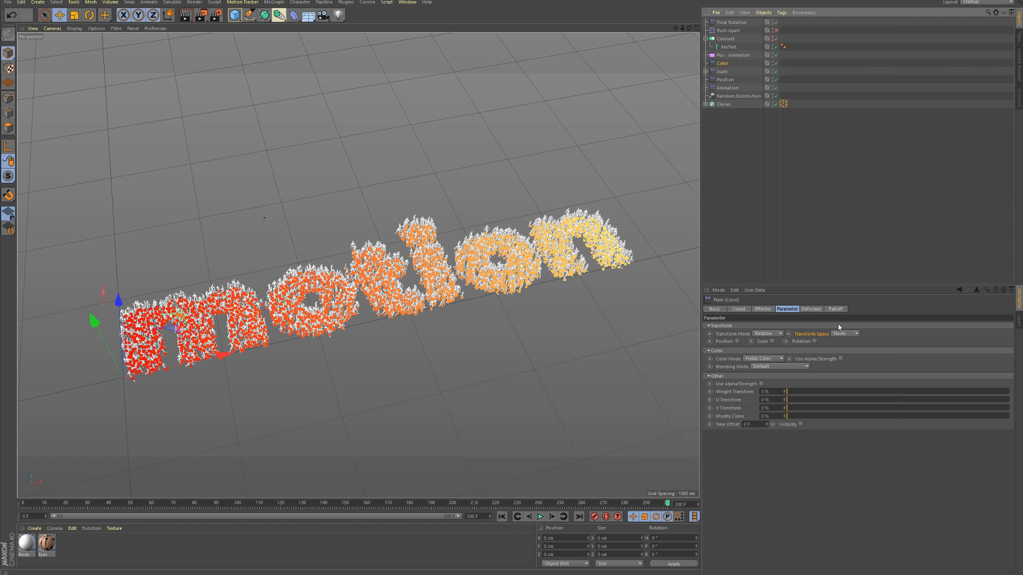
click(836, 310)
drag(783, 104, 759, 365)
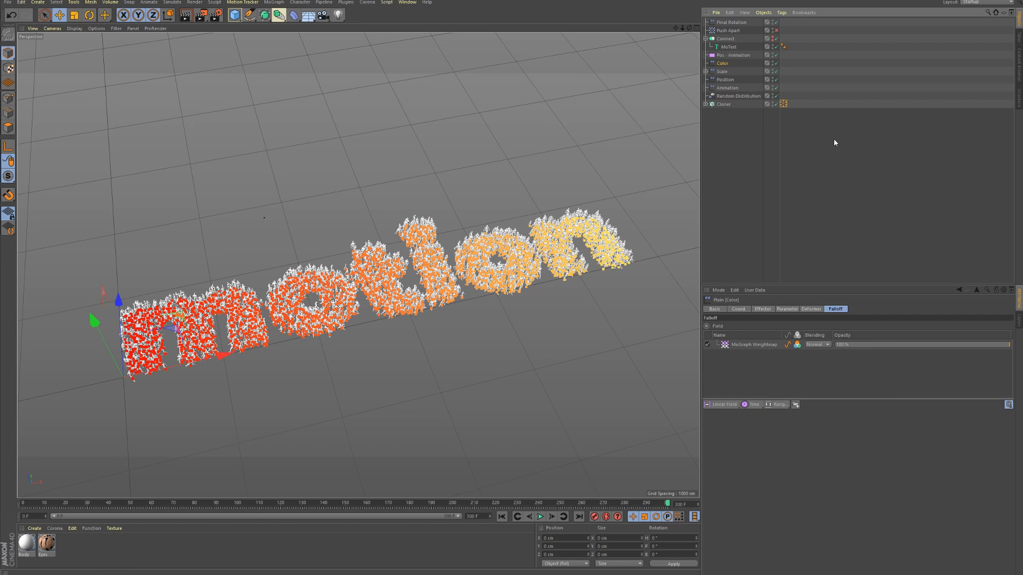
ctrl+click(784, 104)
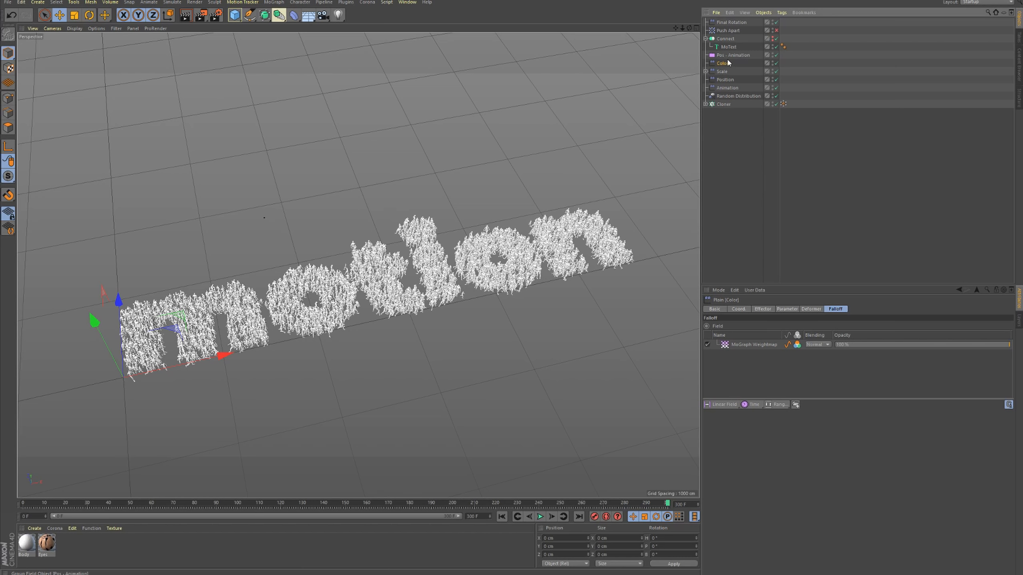
- Enable remapping on the Color effector's MoGraph Weightmap layer and set its Color Mode to Gradient
click(753, 345)
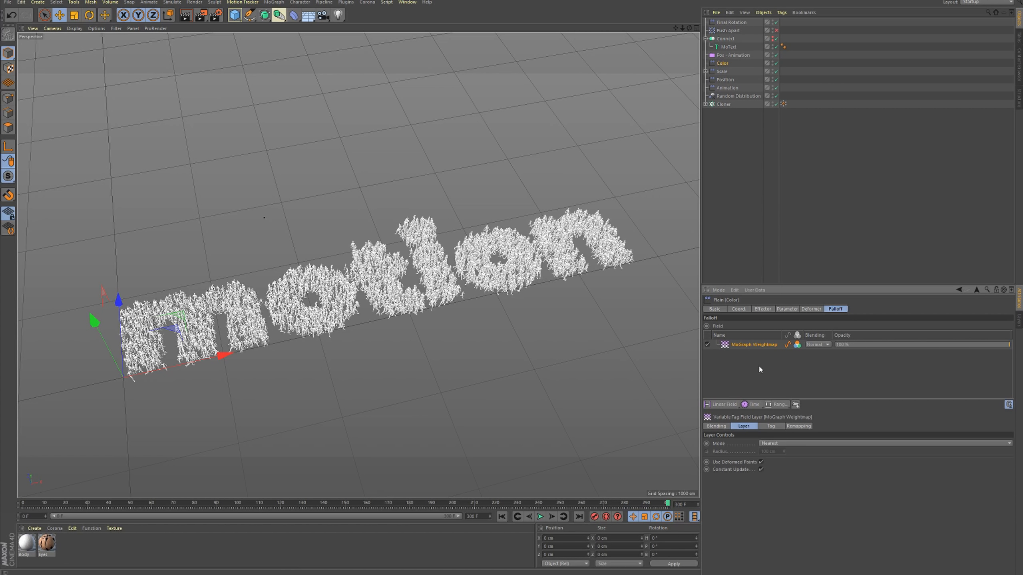
click(799, 427)
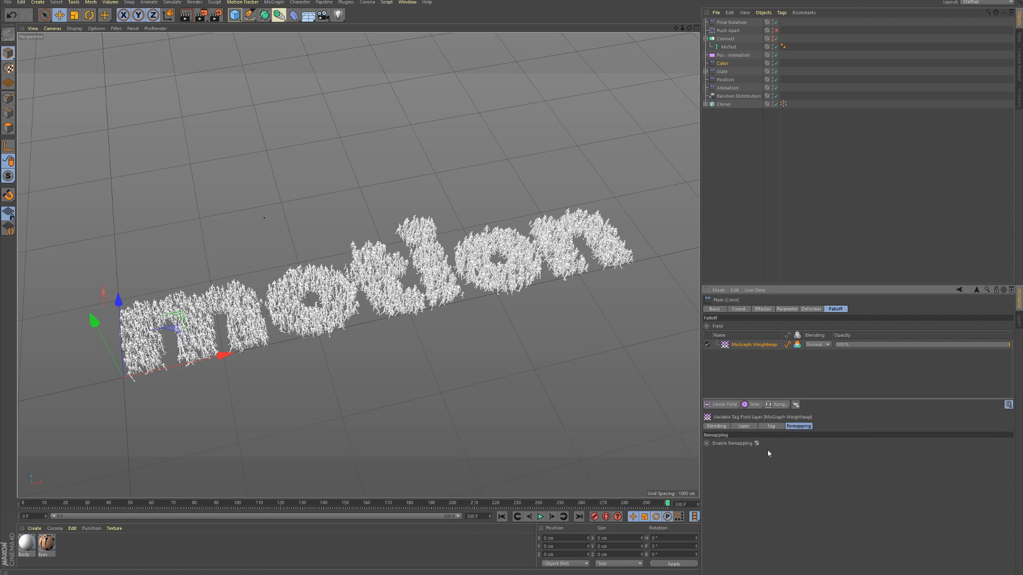
click(756, 443)
click(839, 427)
click(750, 445)
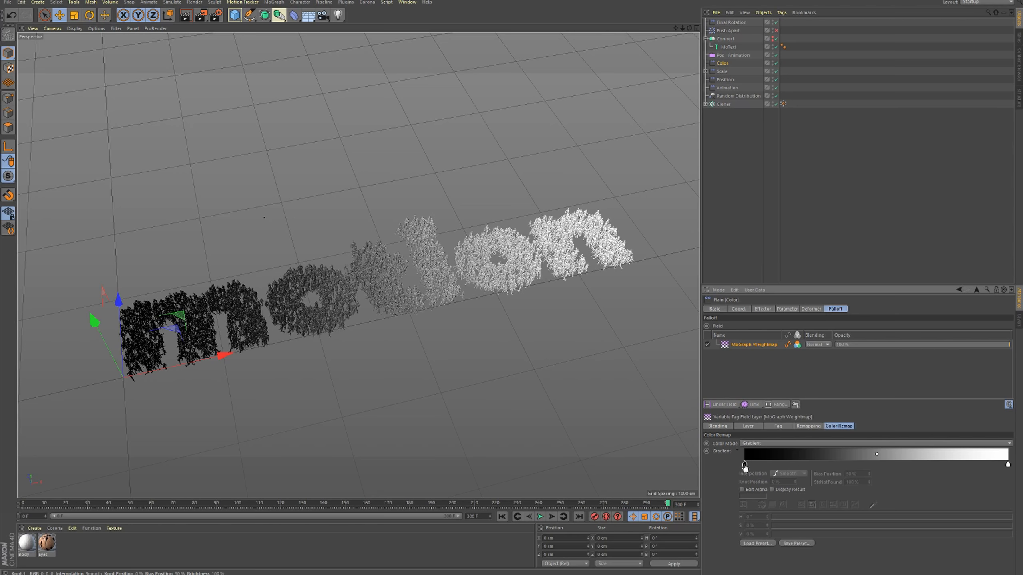
- Recolor the gradient's black starting knot to a muted blue-violet with 30% saturation and 73% value
click(744, 464)
click(943, 518)
drag(944, 519, 941, 519)
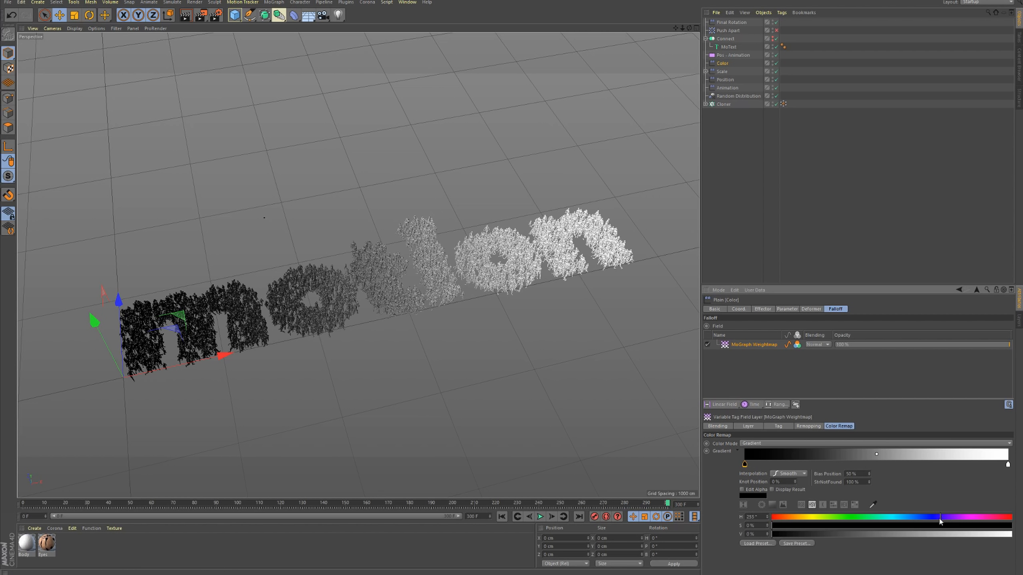
drag(788, 536, 947, 533)
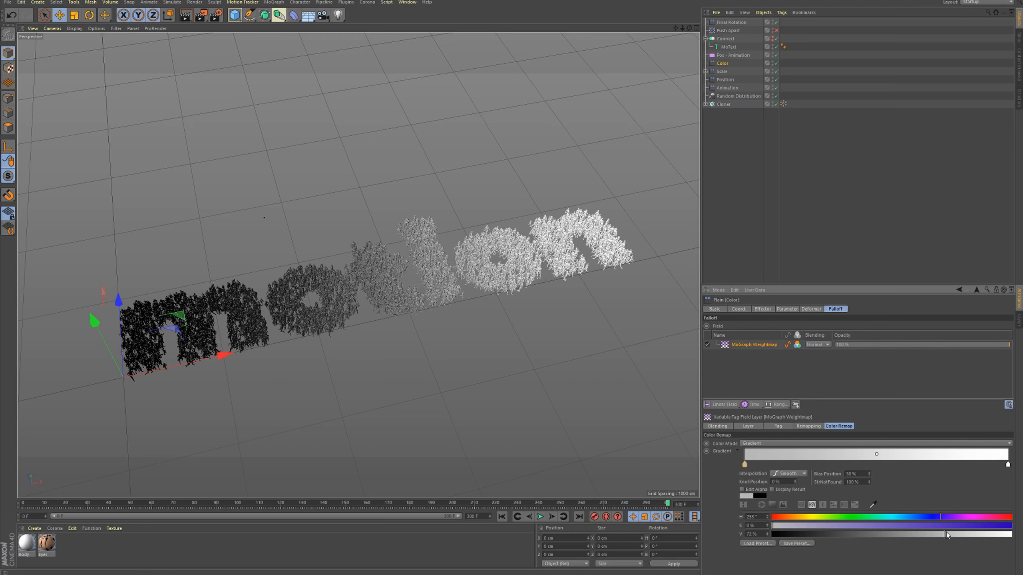
click(846, 526)
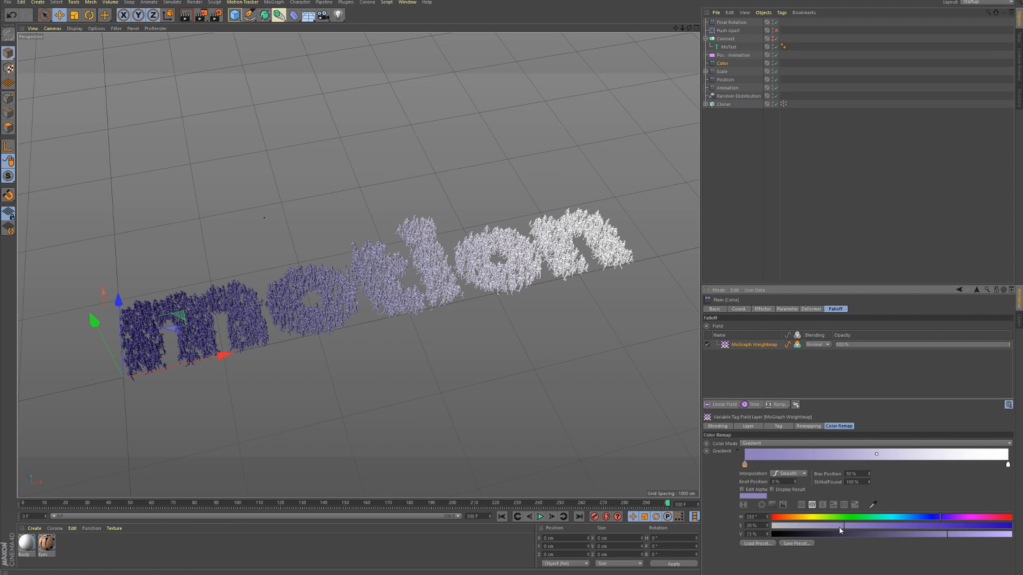
- Recolor the gradient's white end knot to a light pink with a hue of about 302°, and deselect the effector
click(1008, 464)
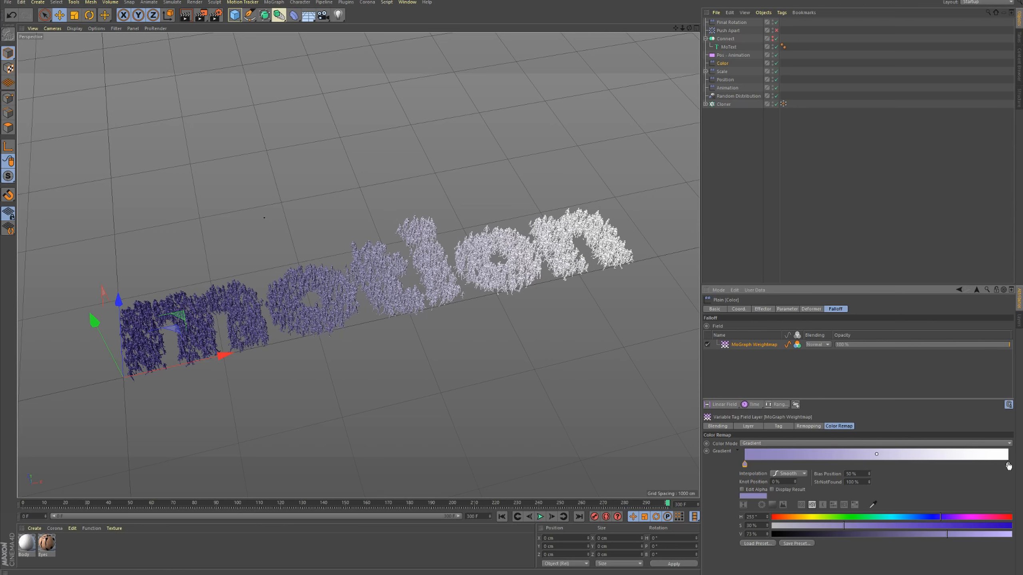
click(974, 517)
click(858, 526)
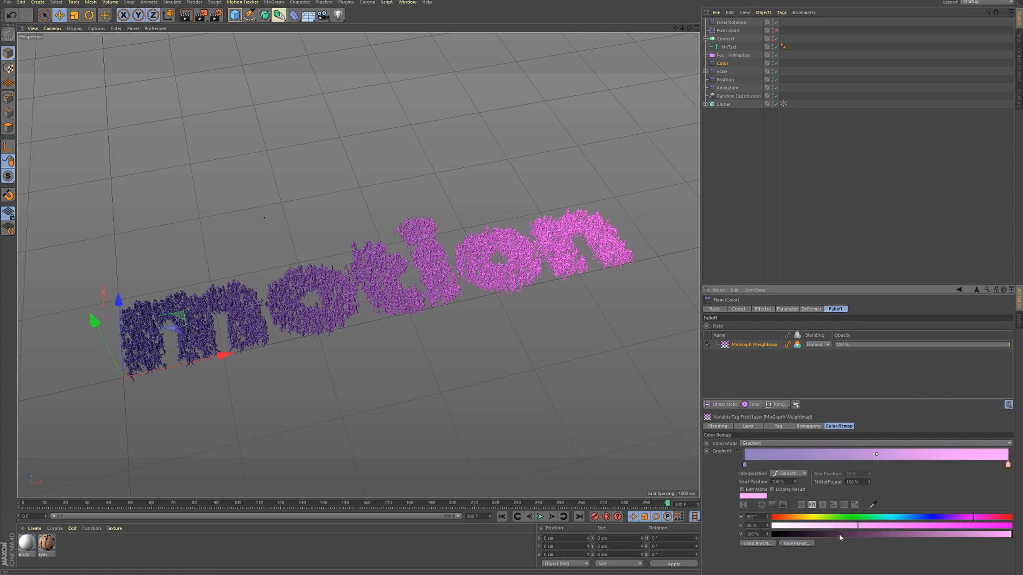
mouse_move(852, 532)
mouse_down()
mouse_move(833, 531)
mouse_move(850, 532)
mouse_up()
click(875, 174)
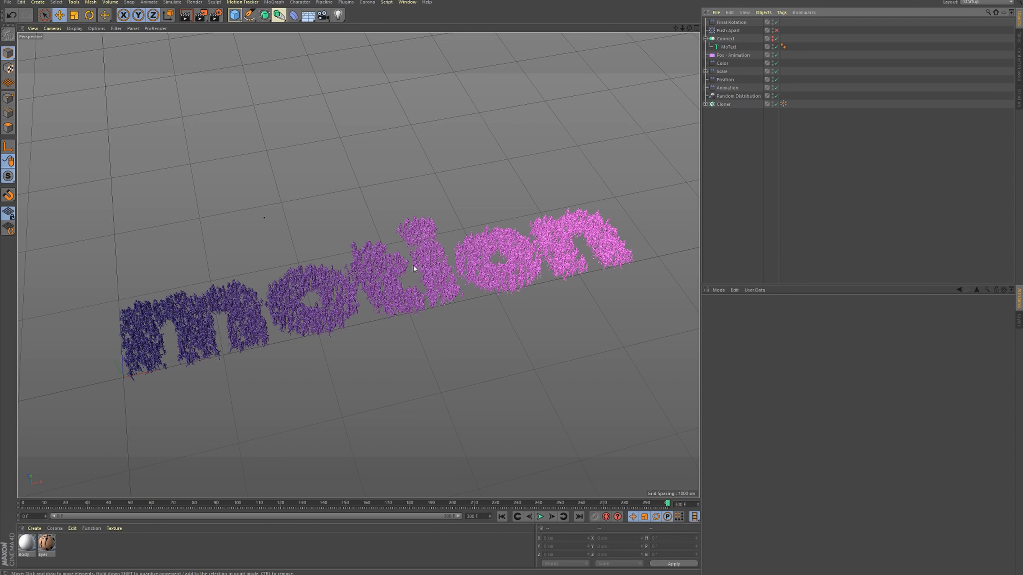
- Return to frame 0, add a Camera, look through it, and place it close to the walking figures
drag(619, 506, 0, 530)
click(322, 15)
click(777, 22)
scroll(457, 323, up, 15)
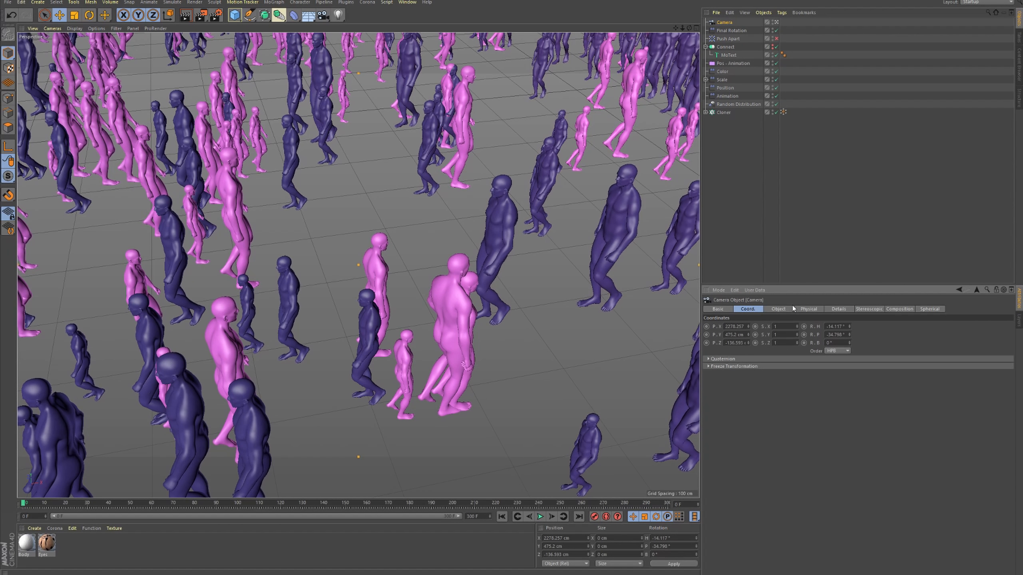
- Set the Camera's focal length to 58 mm and adjust its distance to the figures
double_click(785, 337)
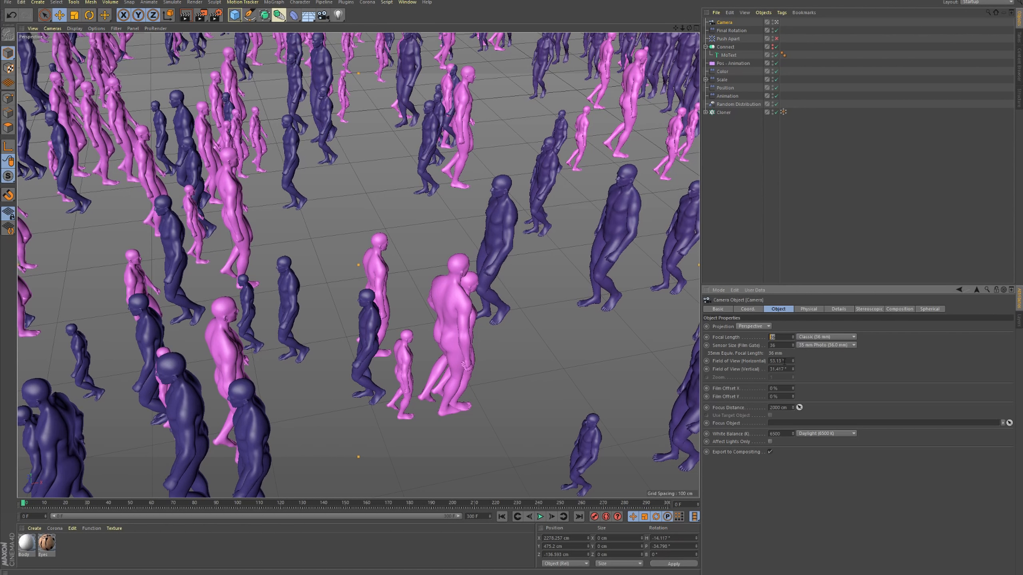
text(58)
key(Return)
scroll(358, 342, down, 5)
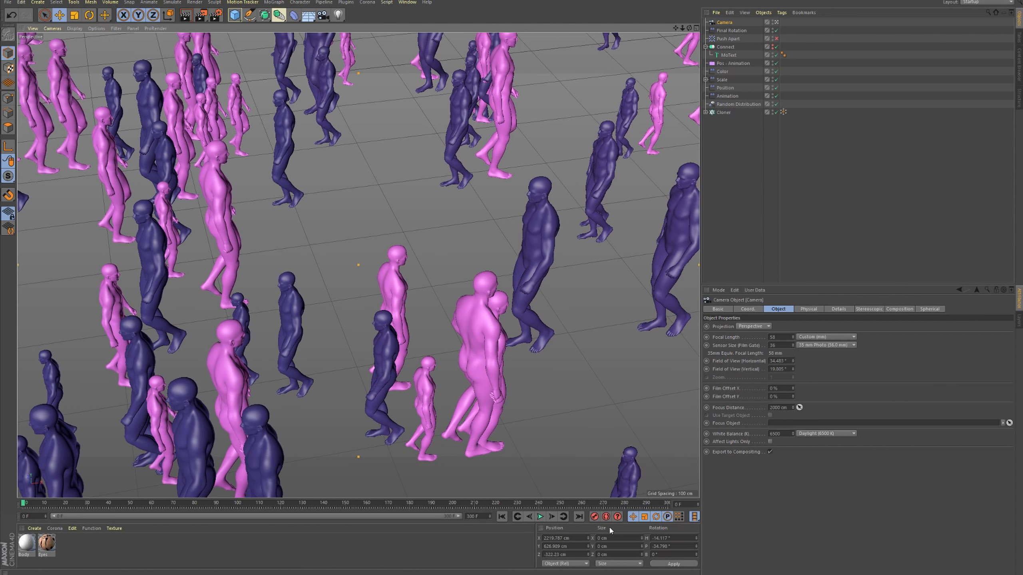
- Go to frame 300 and pull back and tilt the Camera until it frames the whole word motion
drag(641, 505, 625, 504)
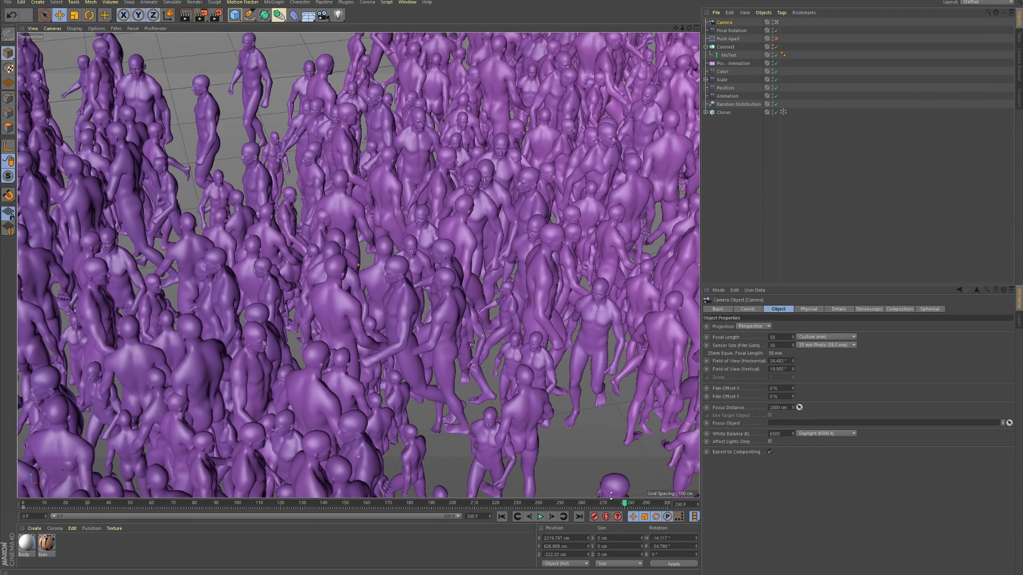
alt+right_drag(470, 244, 39, 421)
alt+middle_drag(424, 306, 477, 290)
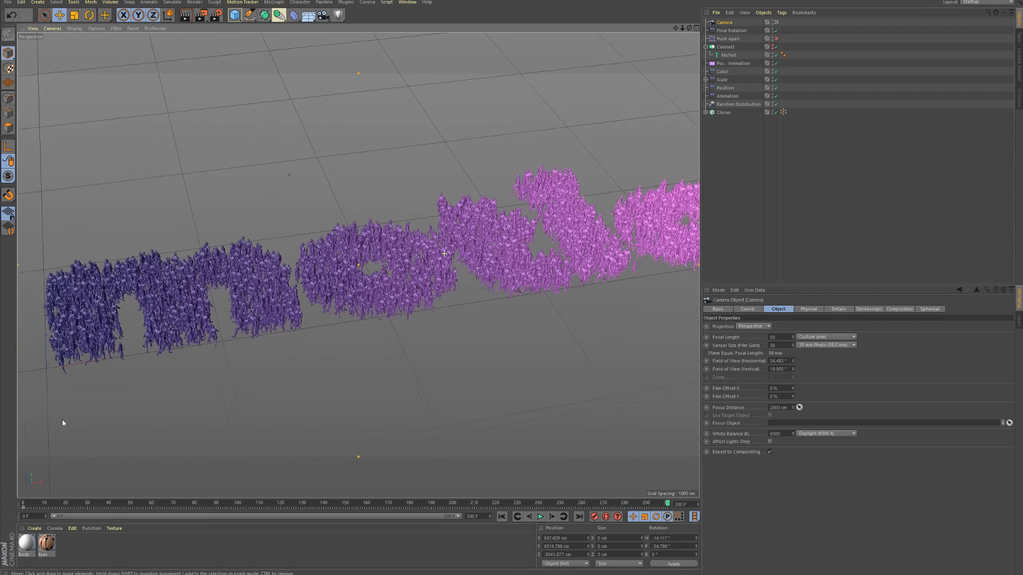
alt+right_drag(62, 421, 20, 435)
alt+drag(445, 253, 435, 290)
alt+middle_drag(520, 258, 423, 270)
alt+right_drag(411, 270, 401, 270)
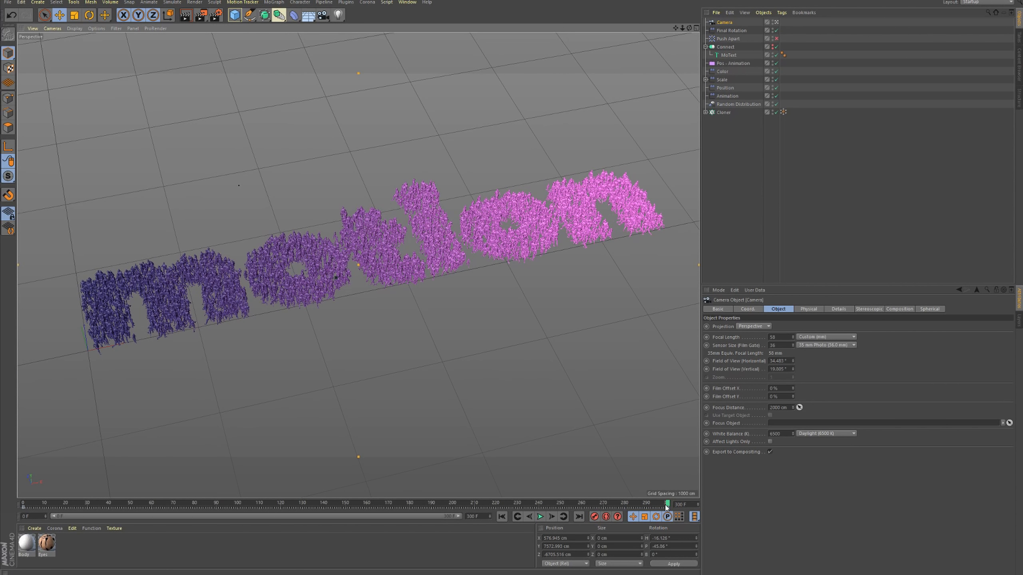
- Check the camera move and the crowd's walk by scrubbing through the early part of the timeline
drag(668, 509, 96, 535)
click(798, 185)
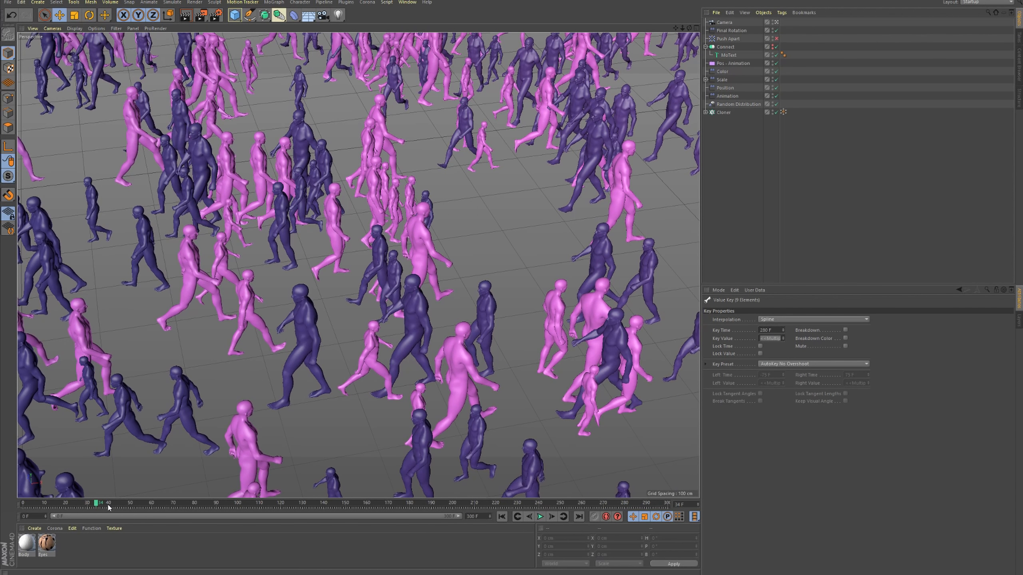
drag(97, 510, 124, 510)
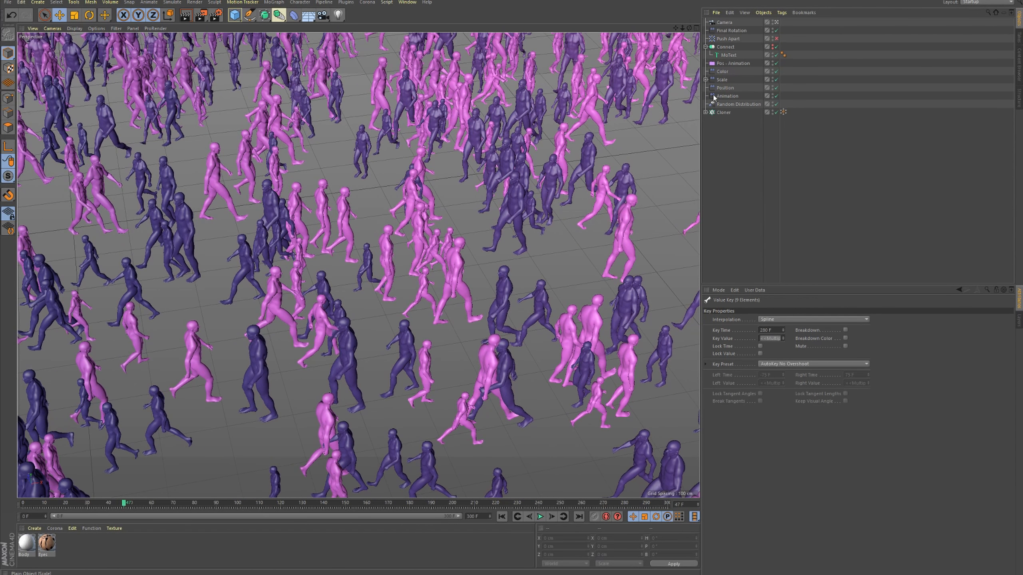
- Set the Cloner's Viewport Mode to Bounding Box and play the animation from about frame 100
click(724, 112)
click(864, 353)
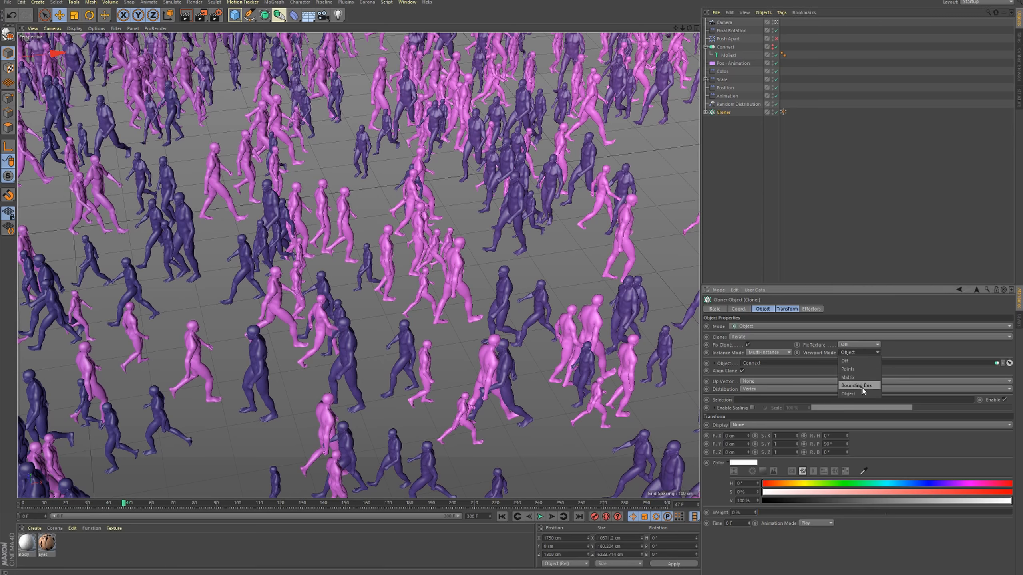
click(862, 387)
click(404, 437)
drag(129, 509, 241, 509)
click(541, 517)
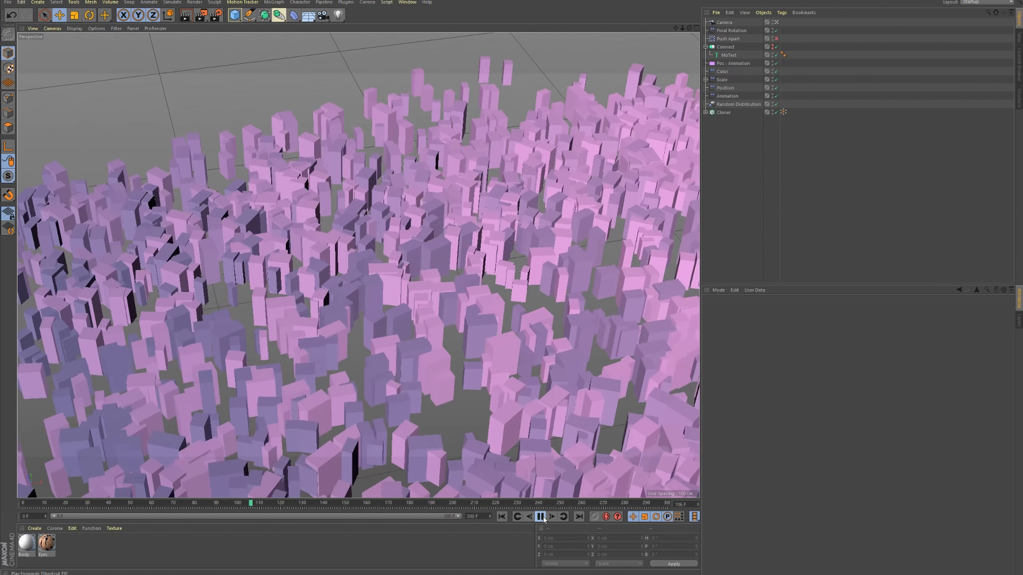